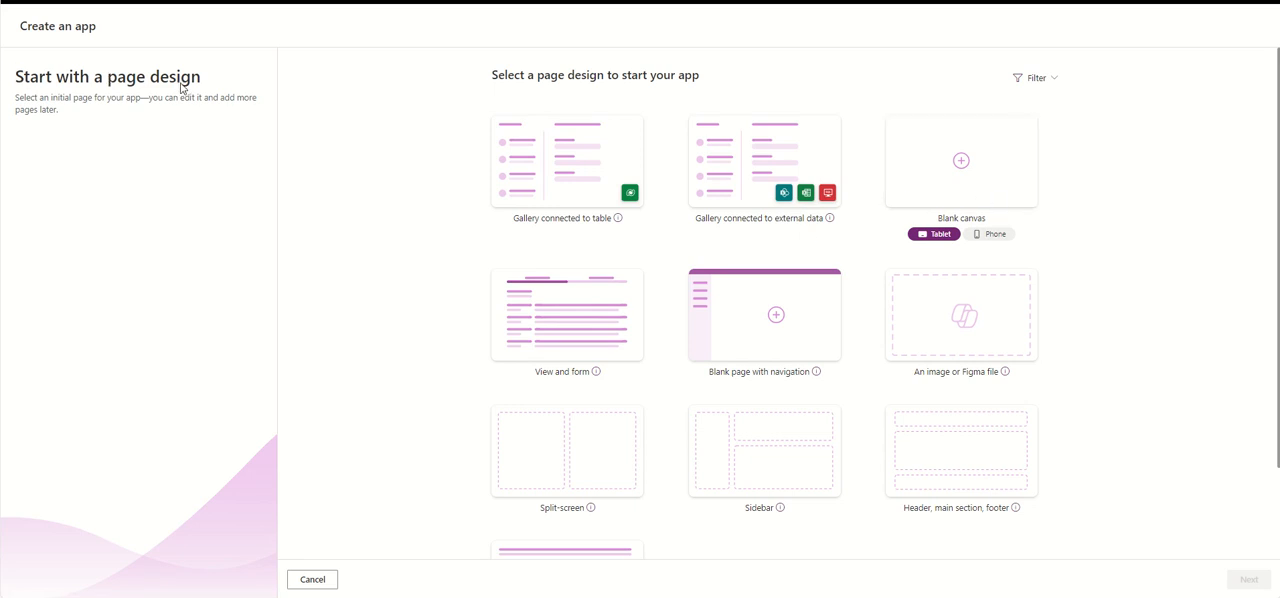
# - Start the new app from the blank canvas page design in tablet format
pyautogui.click(990, 190)
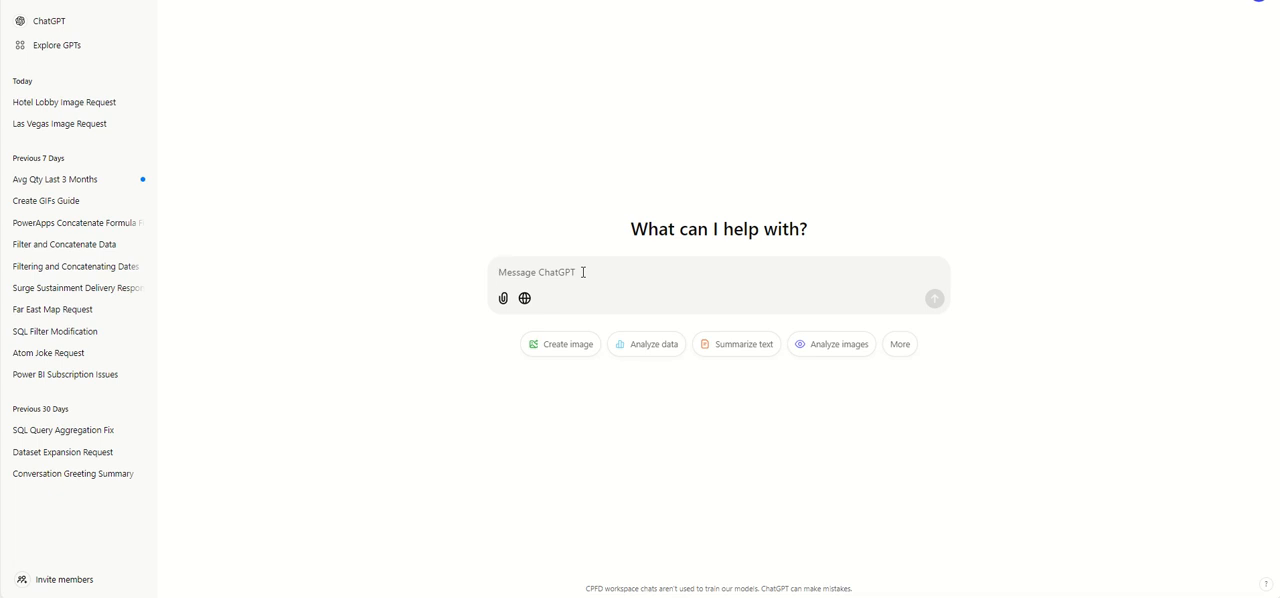
# - Switch to ChatGPT and send the request "Could you please create me an image of a nice hotel lobby?"
pyautogui.write('Could you please create me a n image of a ni')
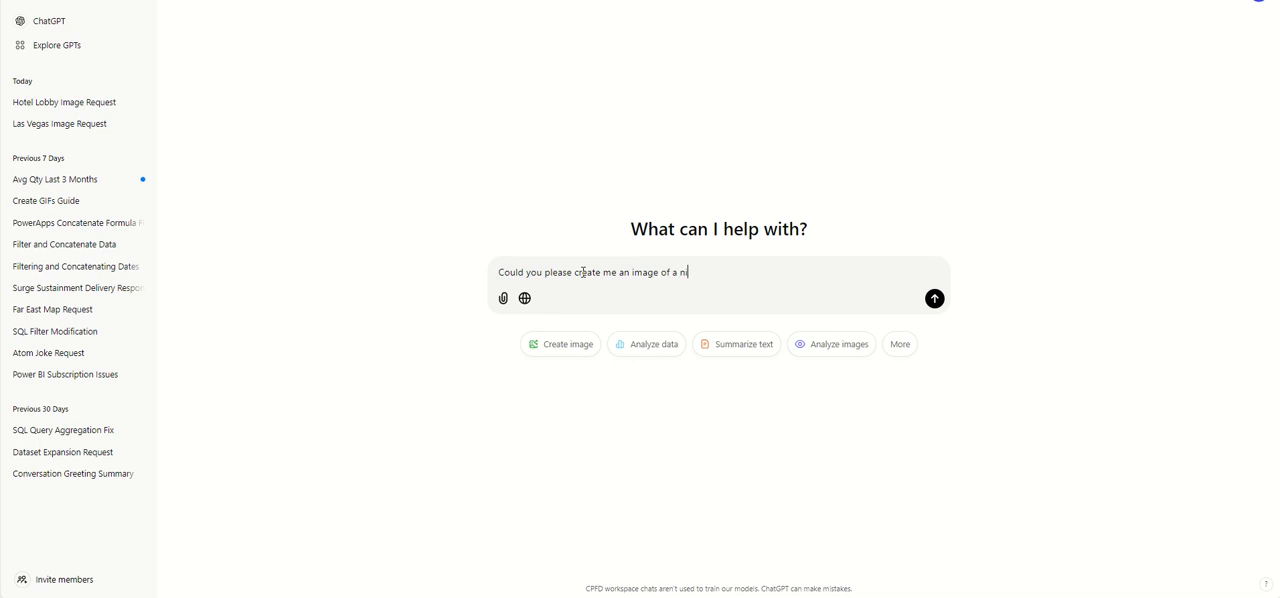
pyautogui.write('ce hotel lobby?')
pyautogui.press('Return')
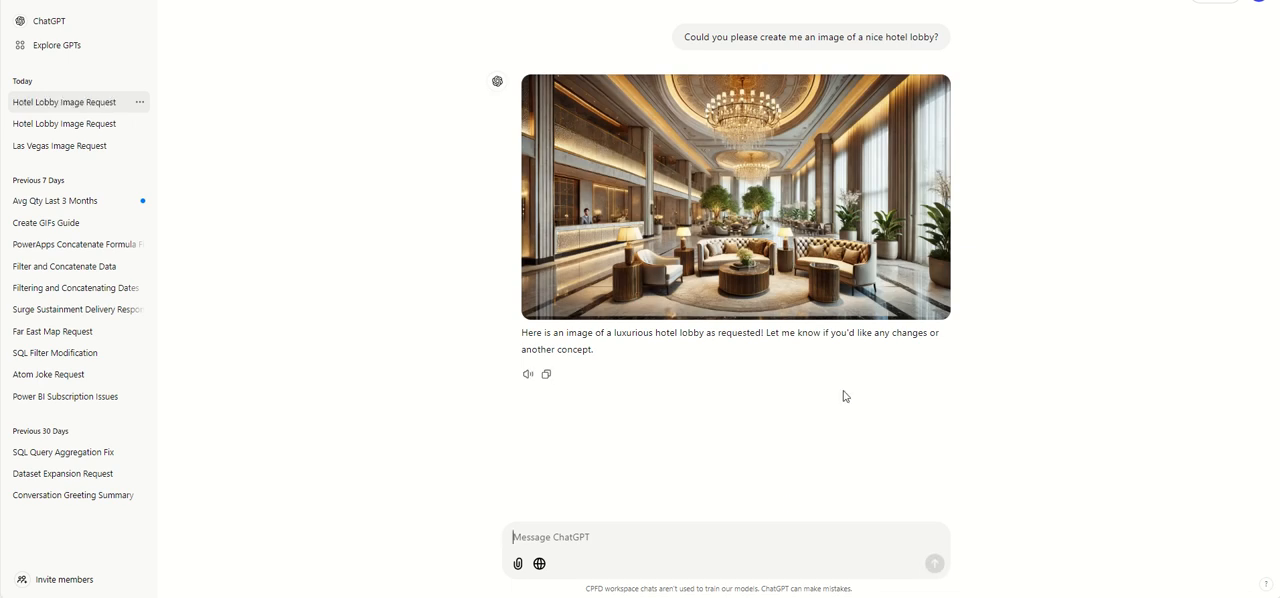
# - Enlarge the generated hotel lobby image and capture a screenshot of most of it, leaving out its outer edges
pyautogui.click(857, 257)
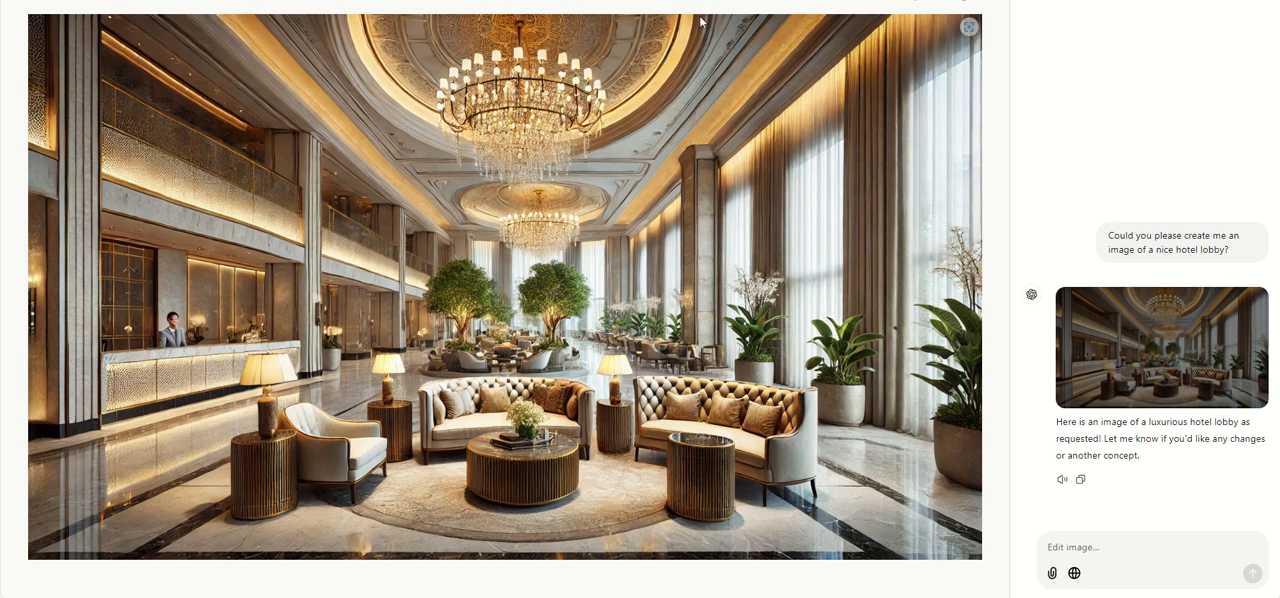
pyautogui.press('super+shift+s')
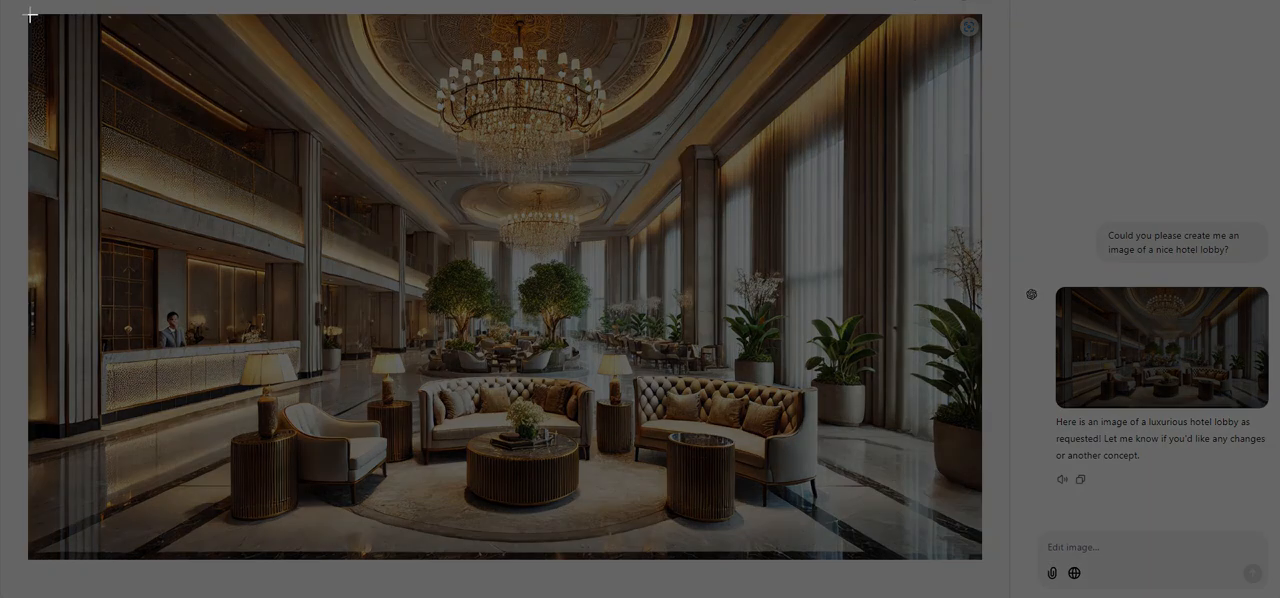
pyautogui.moveTo(30, 15); pyautogui.dragTo(958, 534)
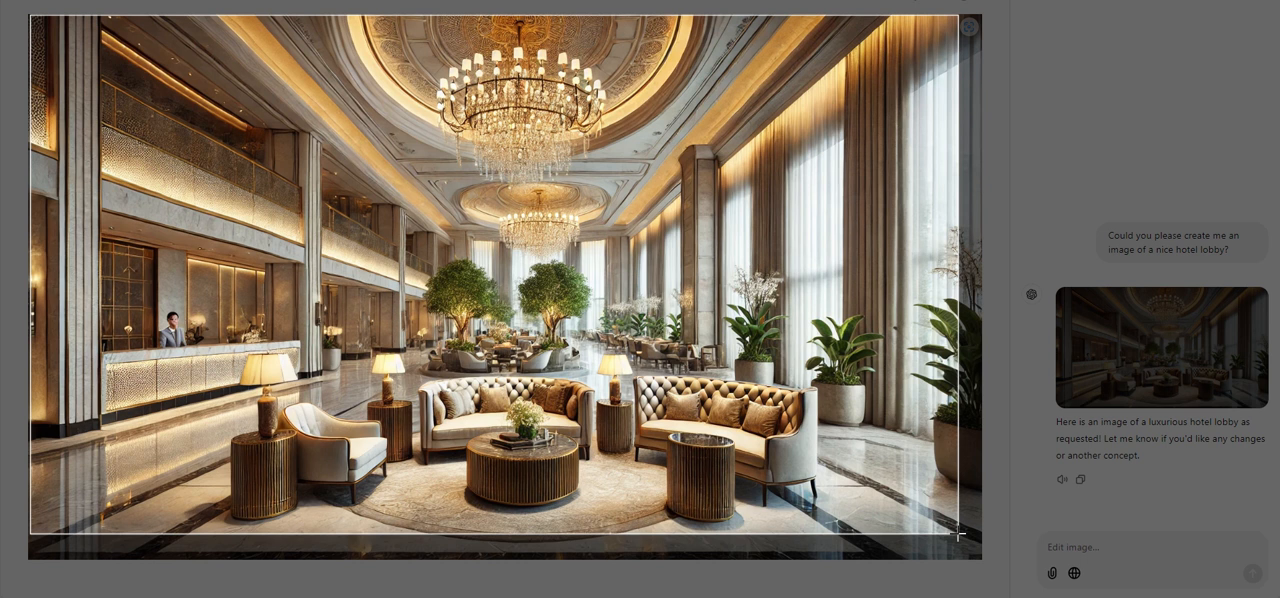
pyautogui.moveTo(958, 534); pyautogui.dragTo(958, 533)
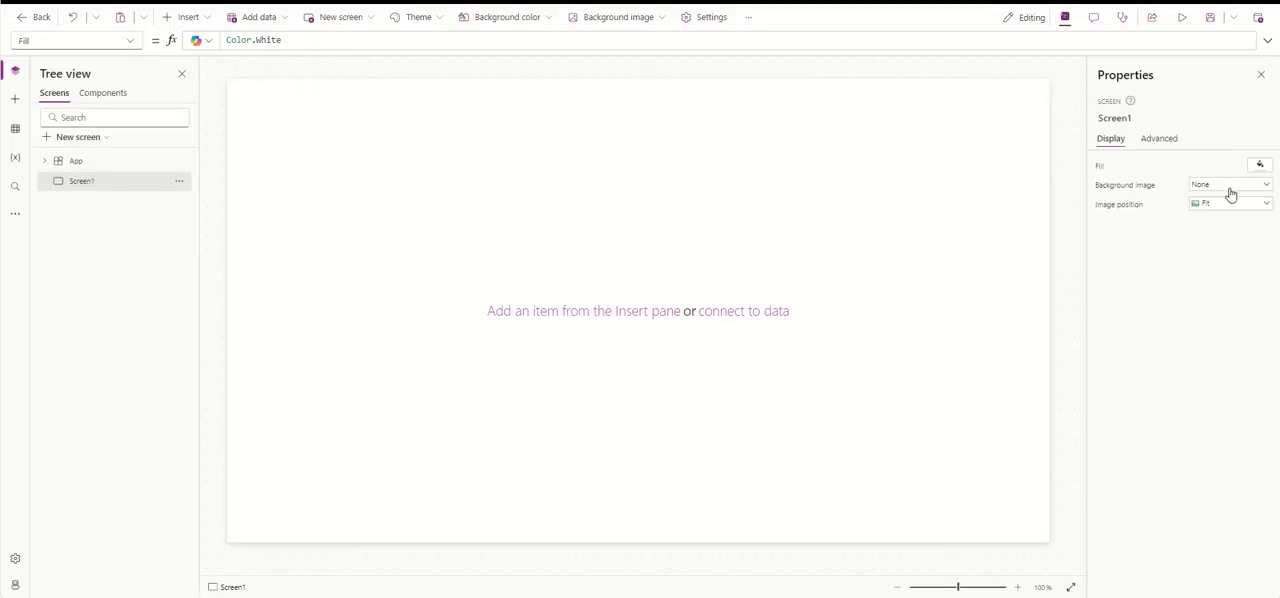
# - Switch back to Power Apps and upload the hotel lobby screenshot as the background image of Screen1
pyautogui.click(1257, 188)
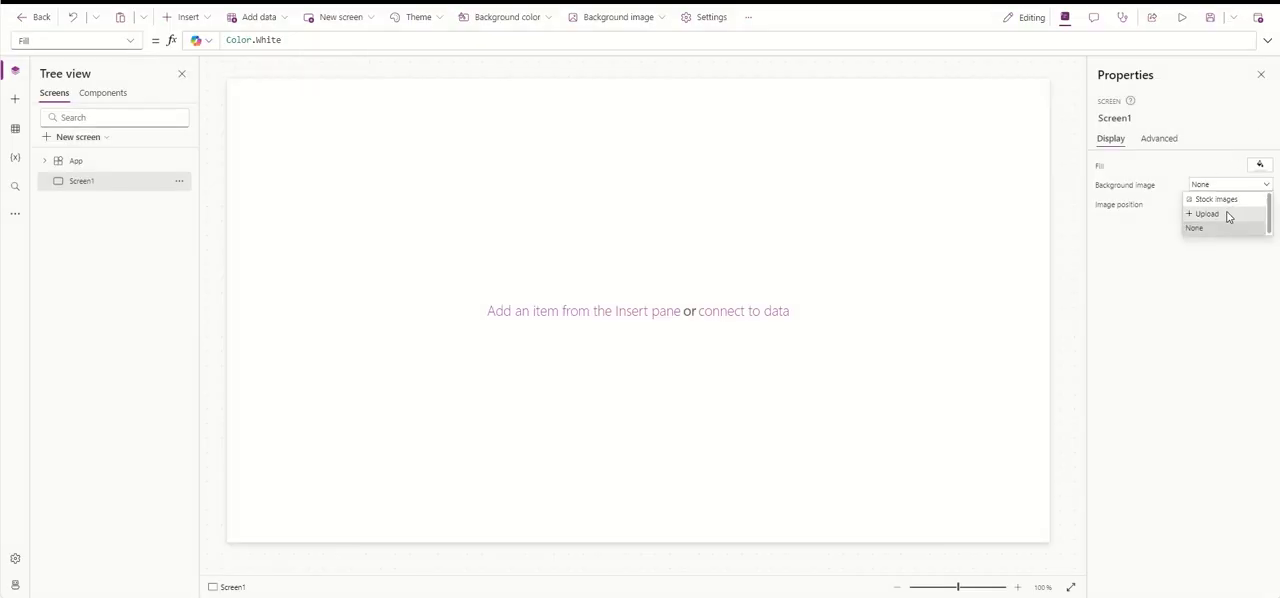
pyautogui.click(1228, 214)
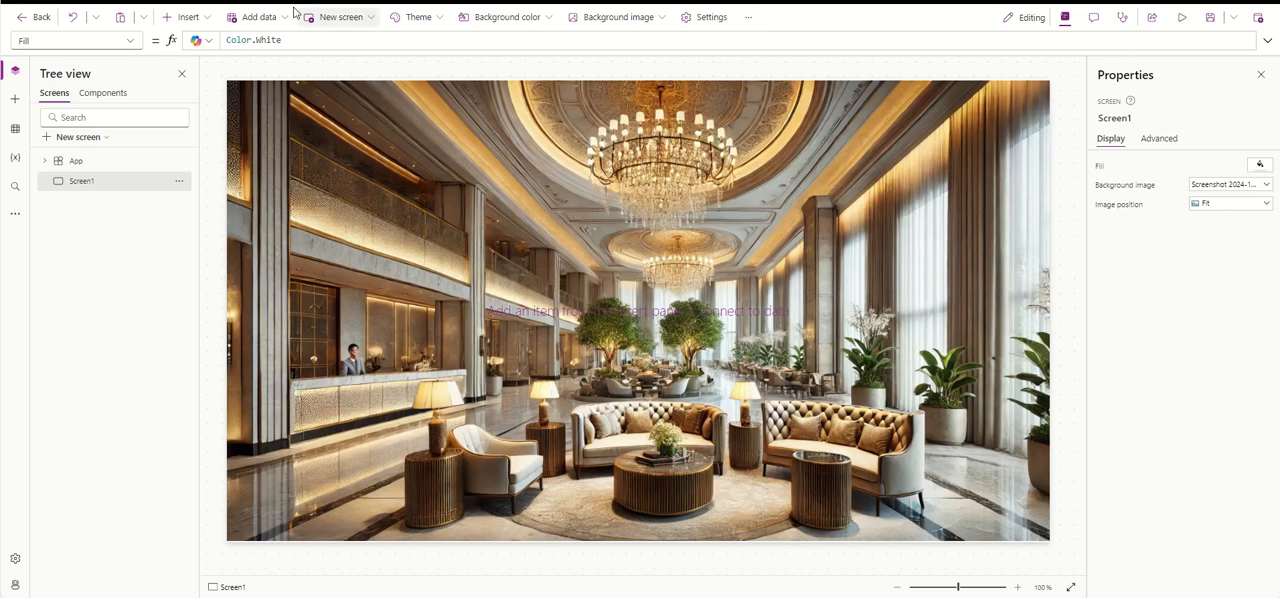
# - Insert a button on Screen1 and place it over the upper-left balcony area at about X 115, Y 135
pyautogui.click(188, 17)
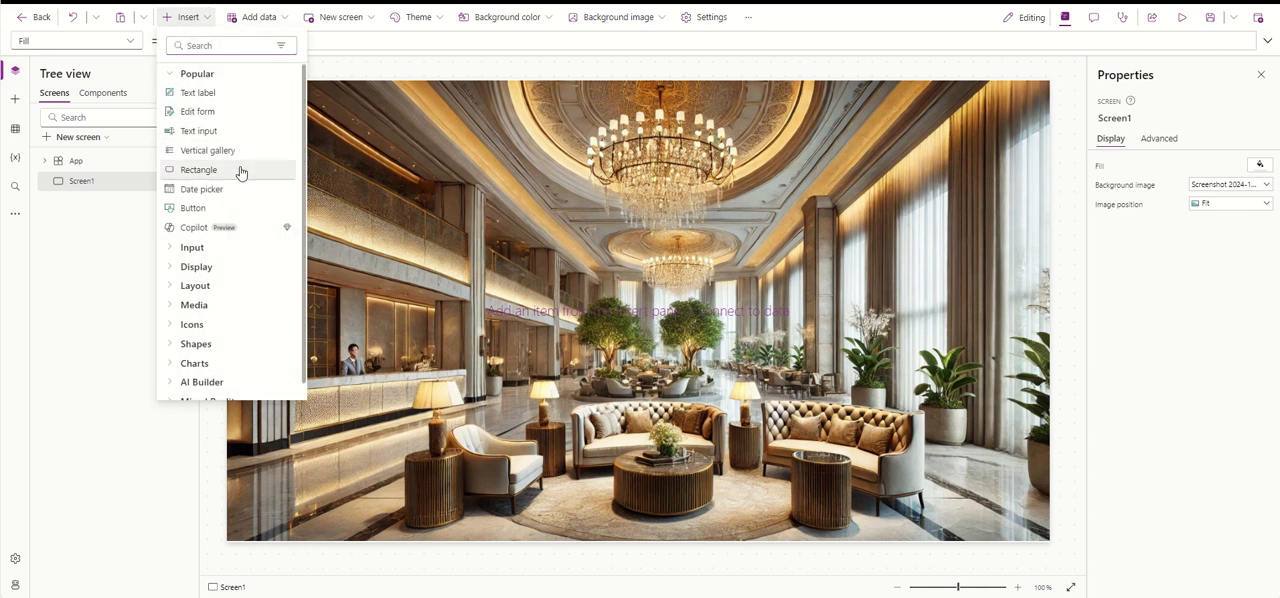
pyautogui.click(240, 209)
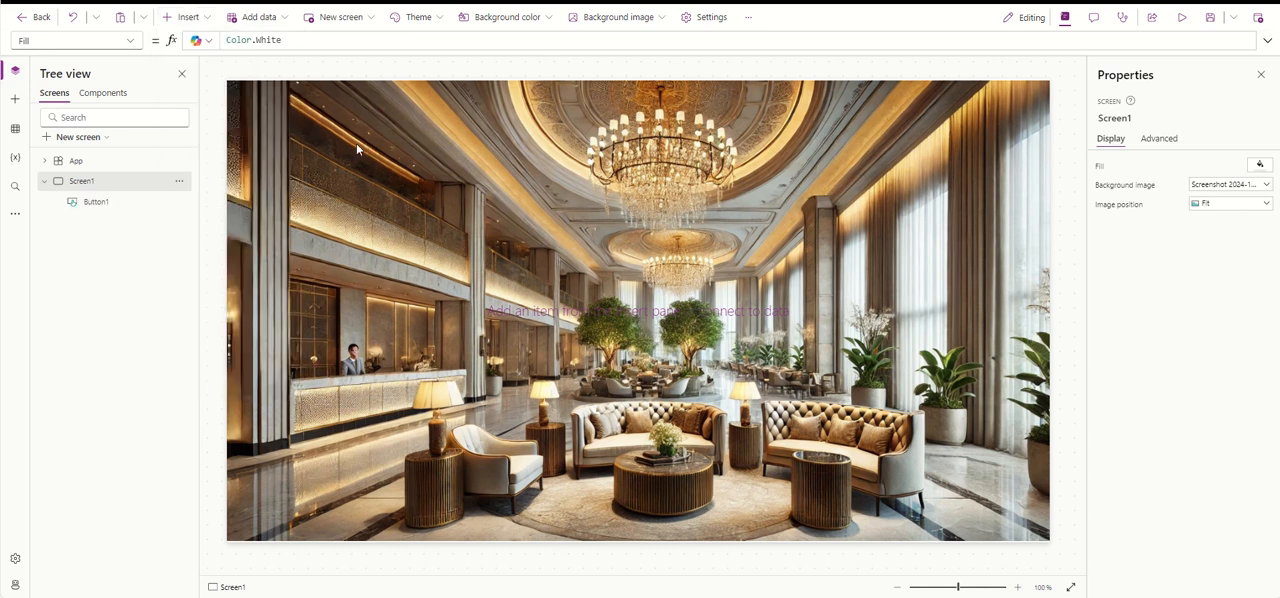
pyautogui.moveTo(310, 122); pyautogui.dragTo(425, 184)
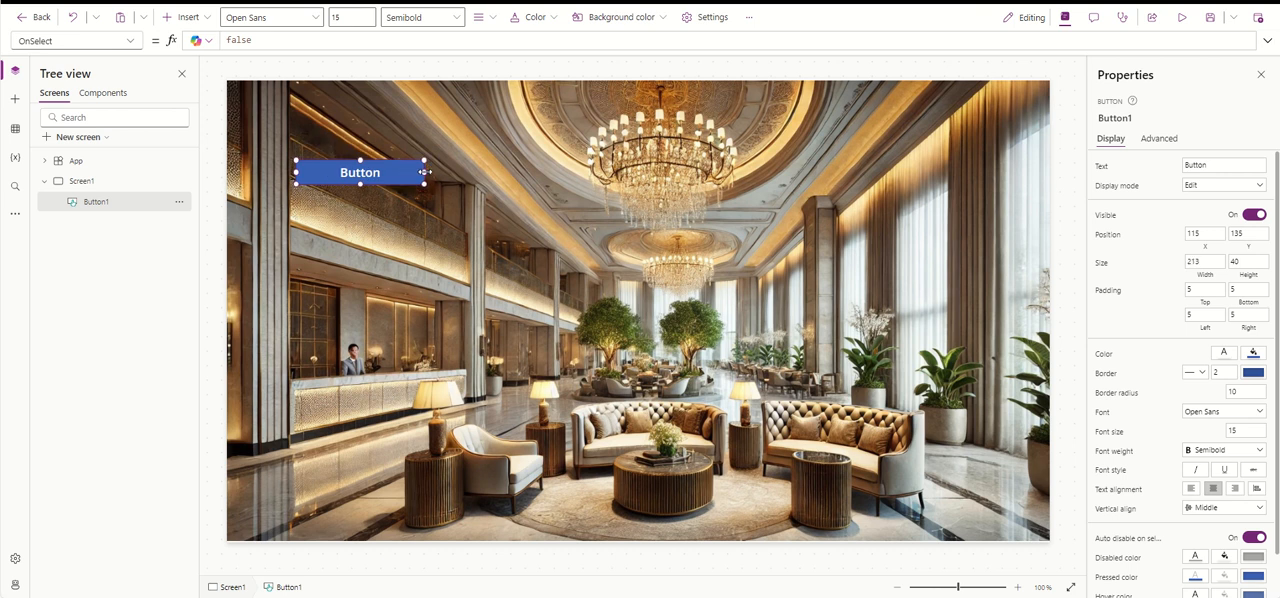
# - Label the button "Get Data" and narrow it to a width of about 184
pyautogui.click(1245, 169)
pyautogui.write('Get Date')
pyautogui.moveTo(425, 172); pyautogui.dragTo(406, 172)
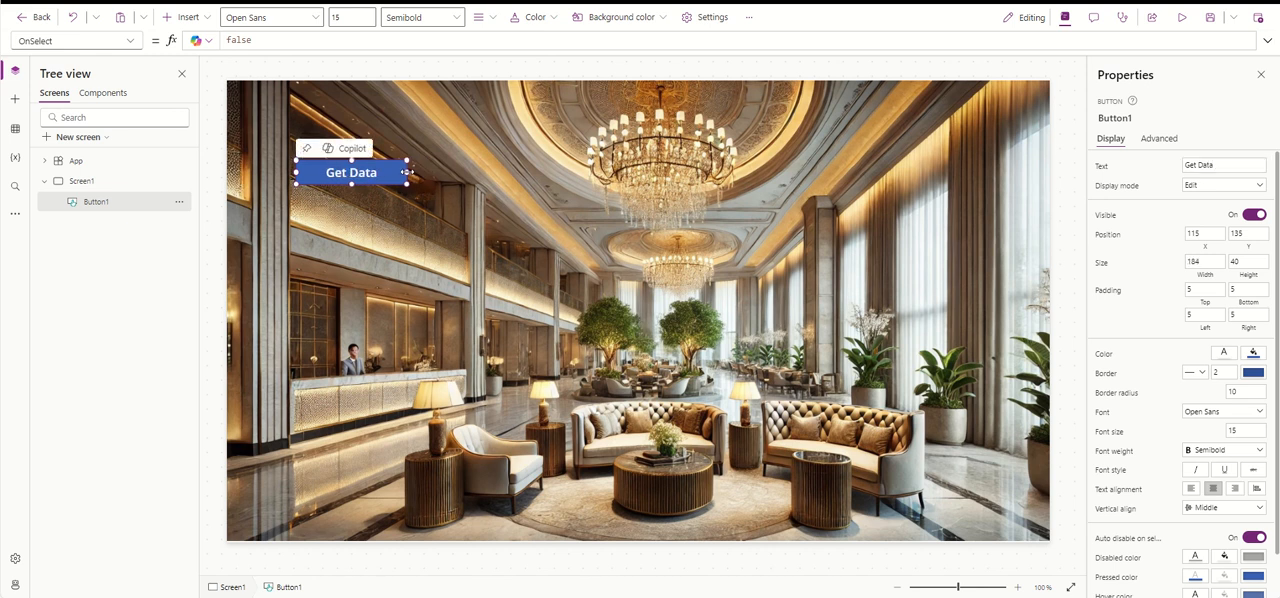
# - Replace the Get Data button's OnSelect formula with the start of a ClearCollect call that targets the collection ColCustomerData
pyautogui.click(307, 45)
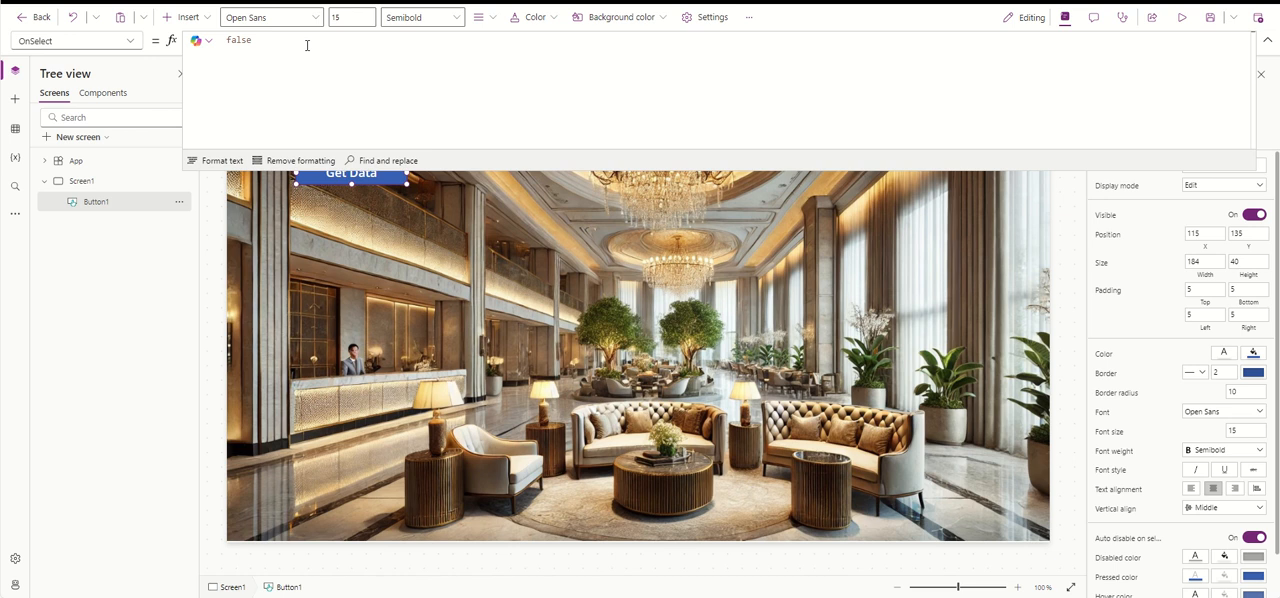
pyautogui.moveTo(307, 45); pyautogui.dragTo(193, 53)
pyautogui.press('BackSpace')
pyautogui.write('Cle')
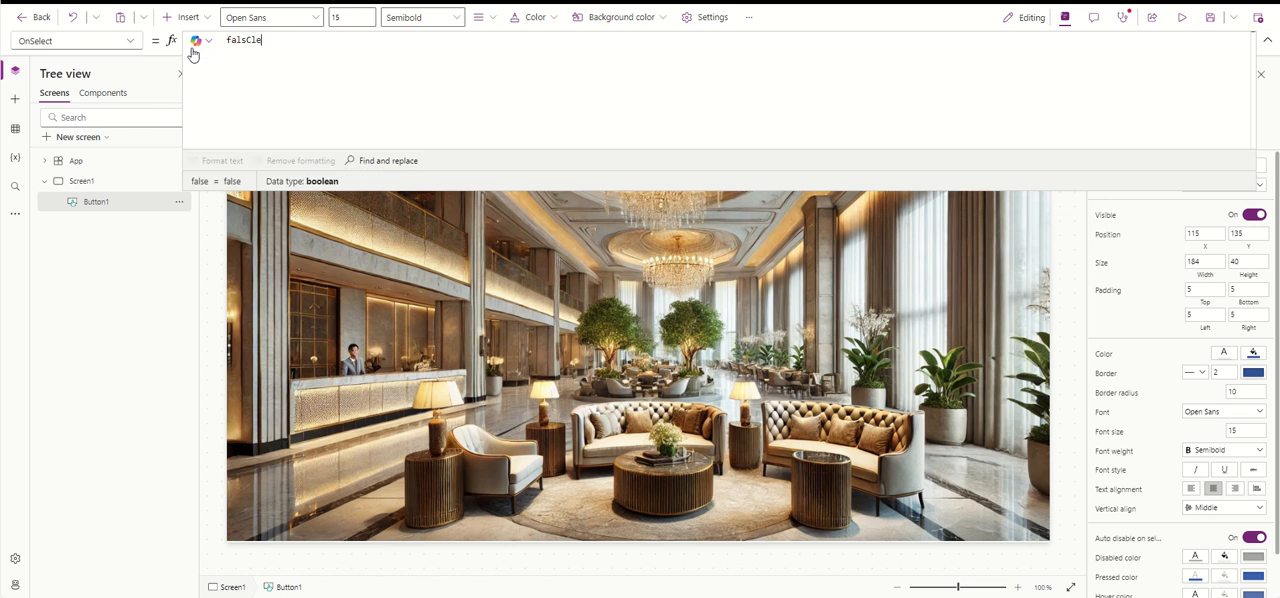
pyautogui.write('arCollect(')
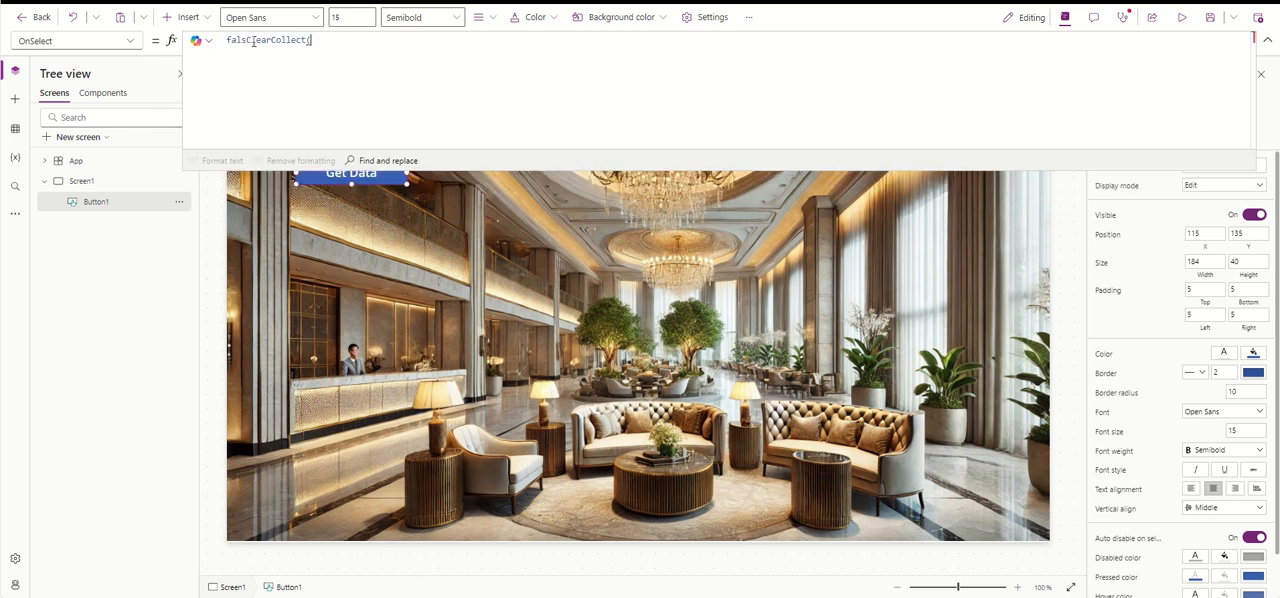
pyautogui.doubleClick(247, 40)
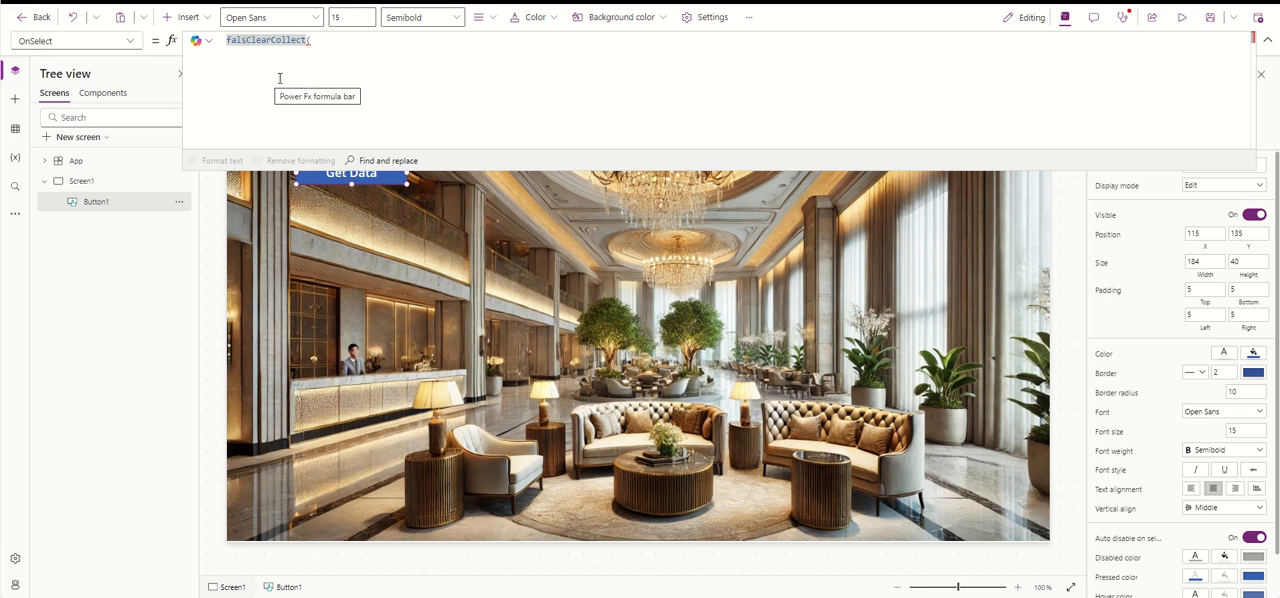
pyautogui.write('ClearCollect(')
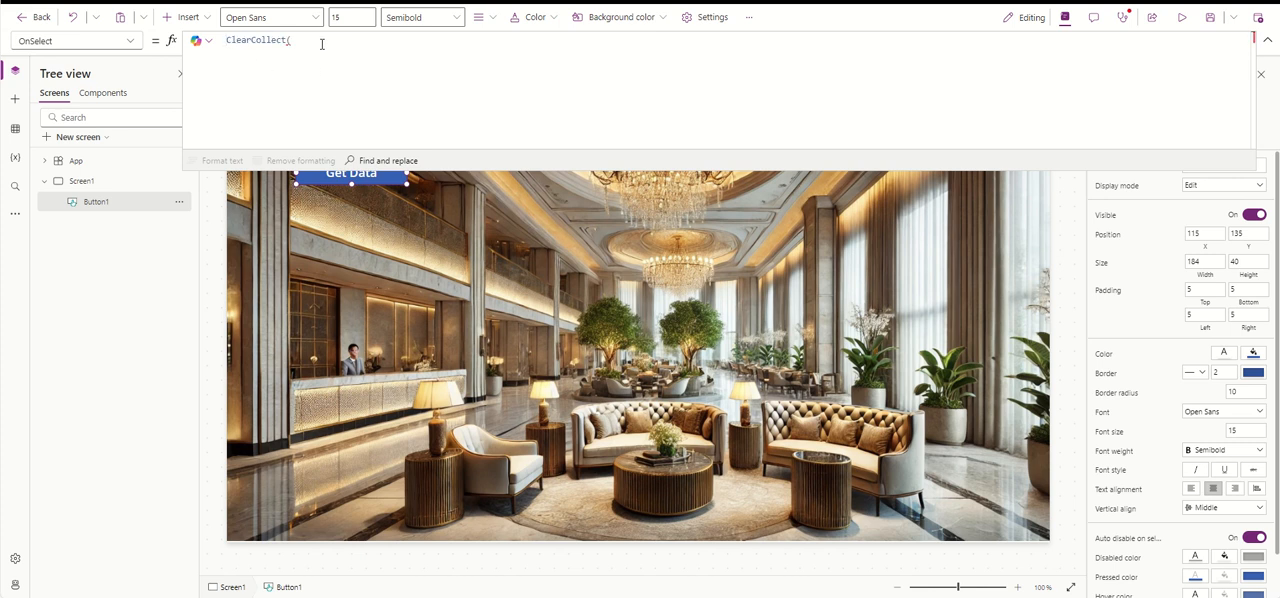
pyautogui.write('Col')
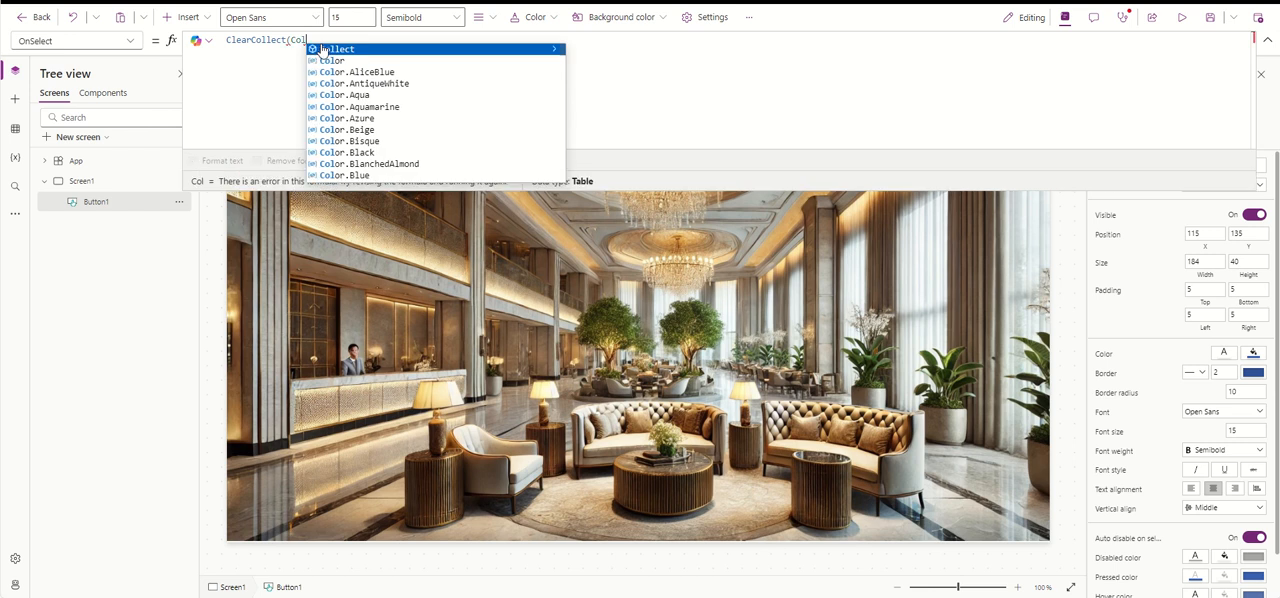
pyautogui.write('Custo')
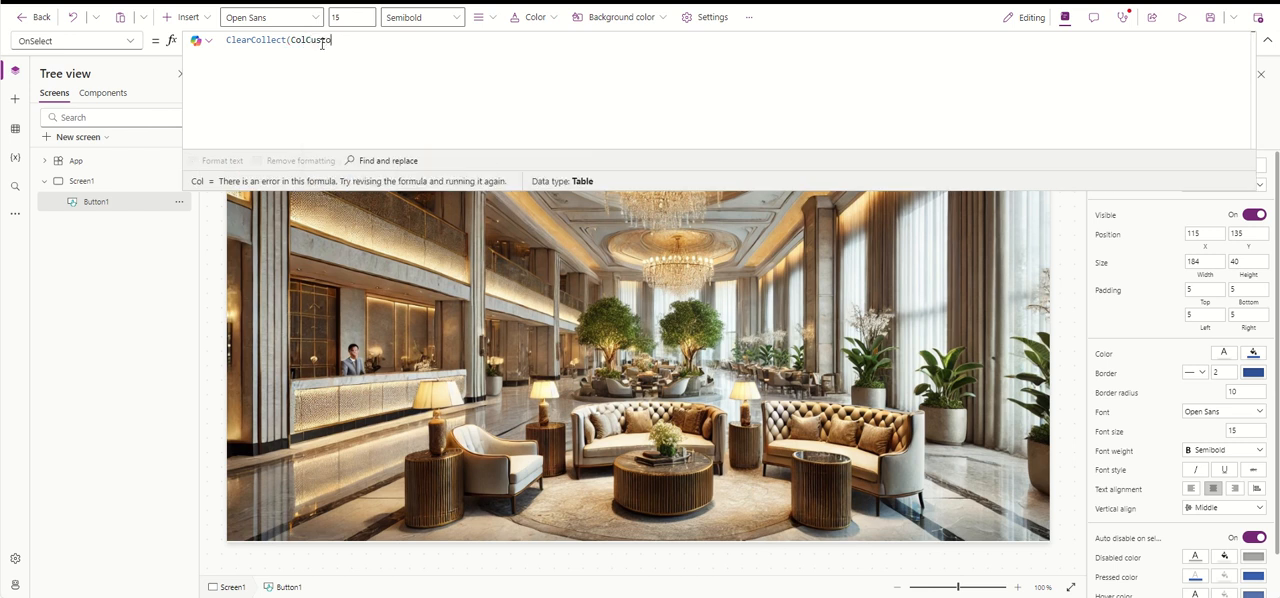
pyautogui.write('merData,')
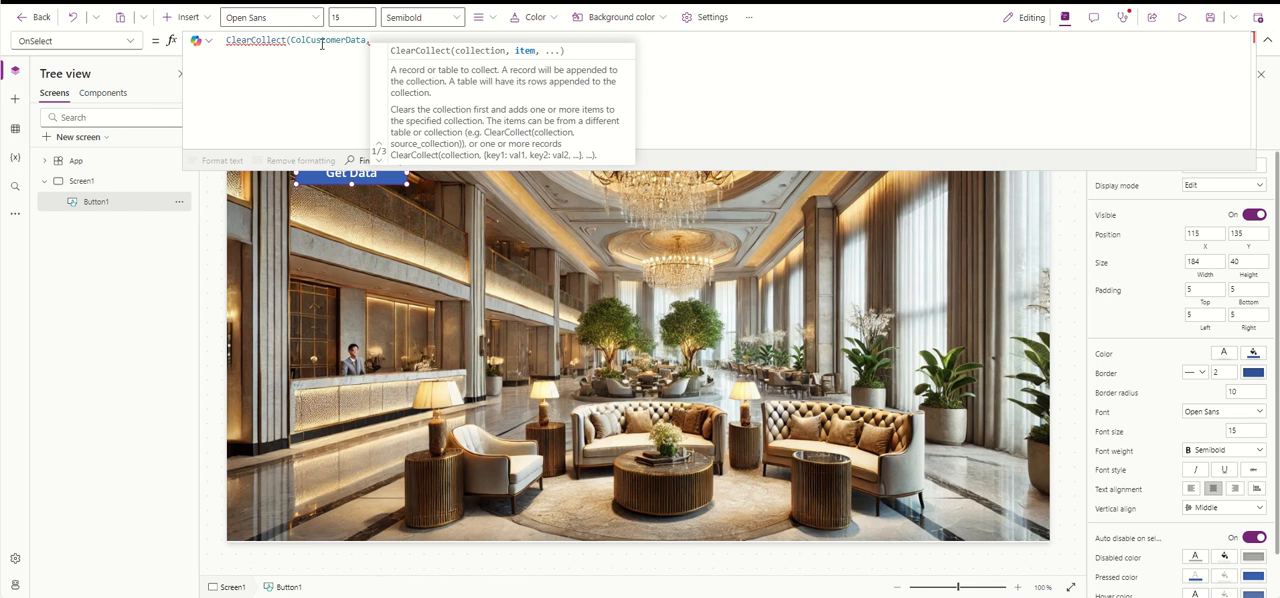
# - Begin a record in the ClearCollect formula with the field CustomerName set to an empty string
pyautogui.write('{')
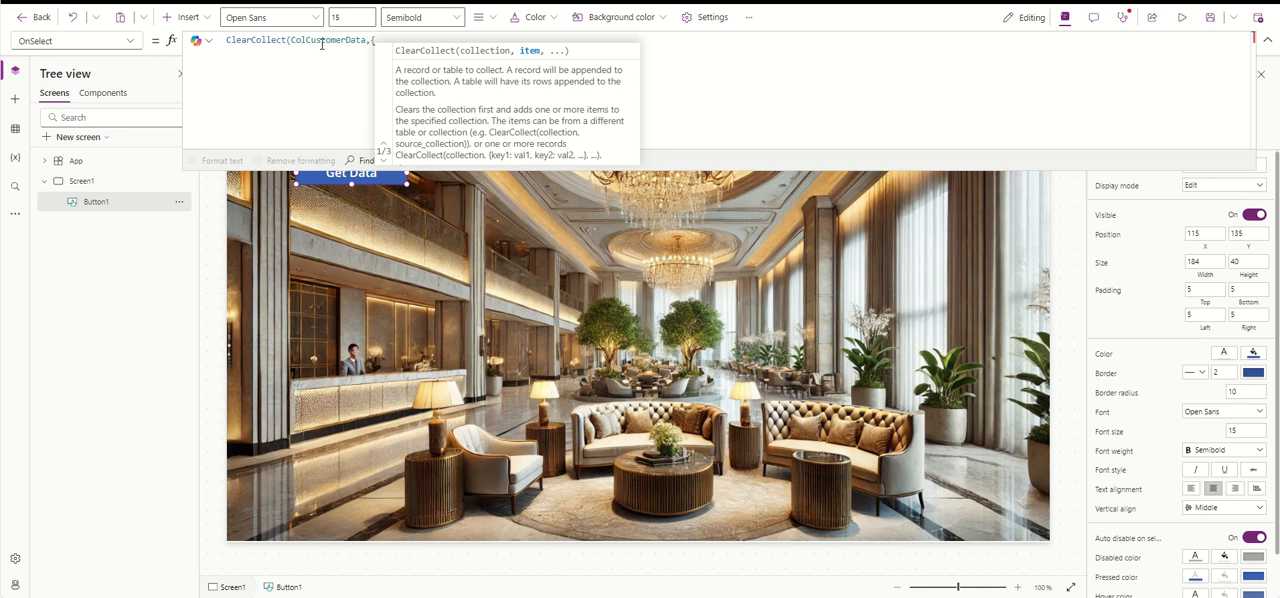
pyautogui.write('Cu')
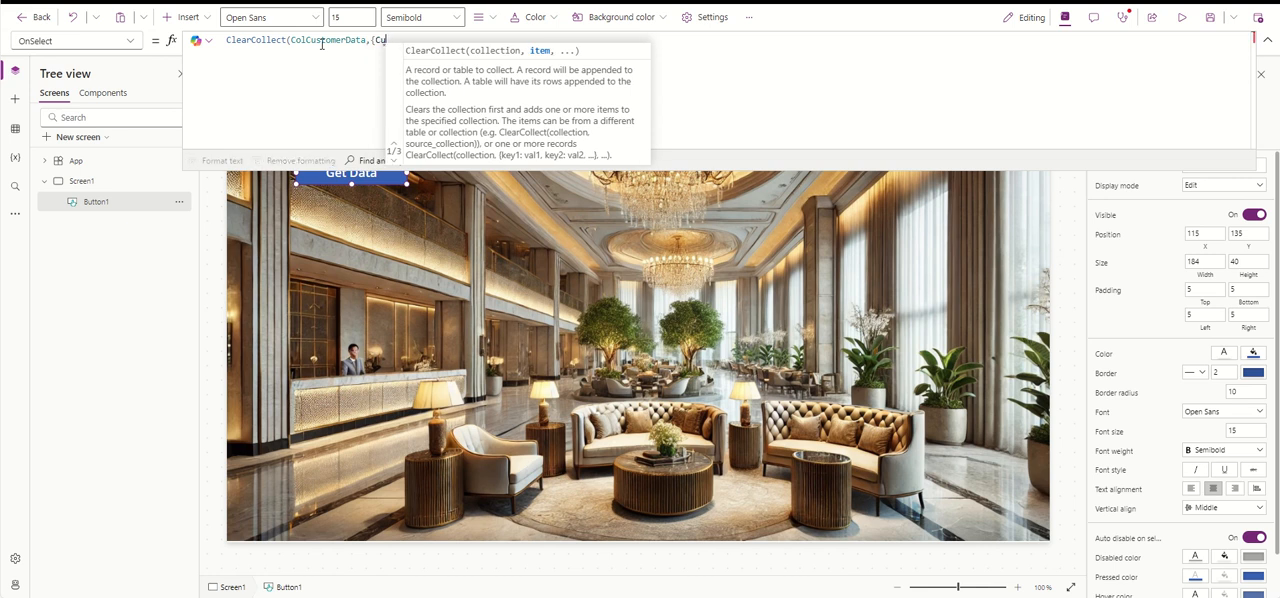
pyautogui.write('stomer')
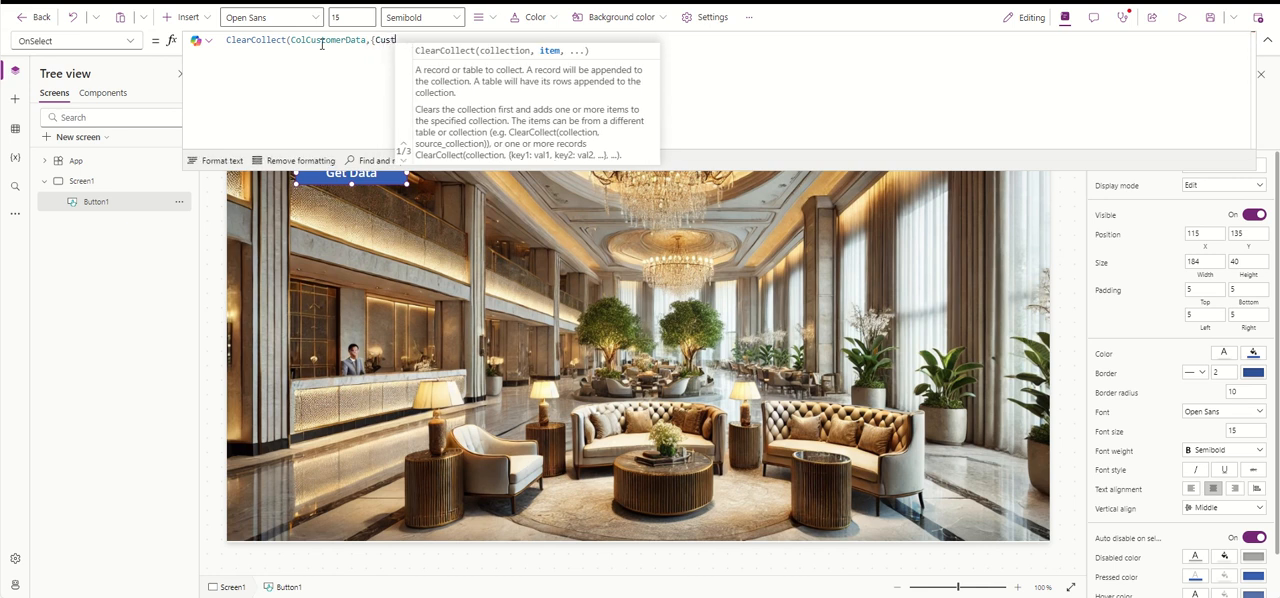
pyautogui.write('N')
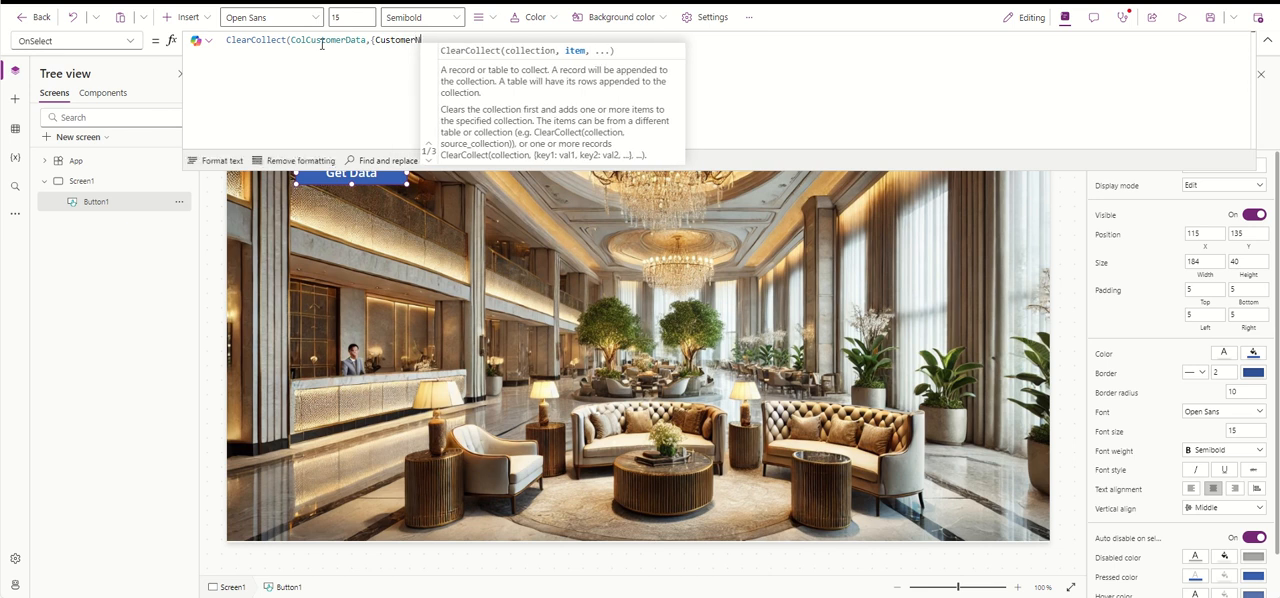
pyautogui.write('ame:')
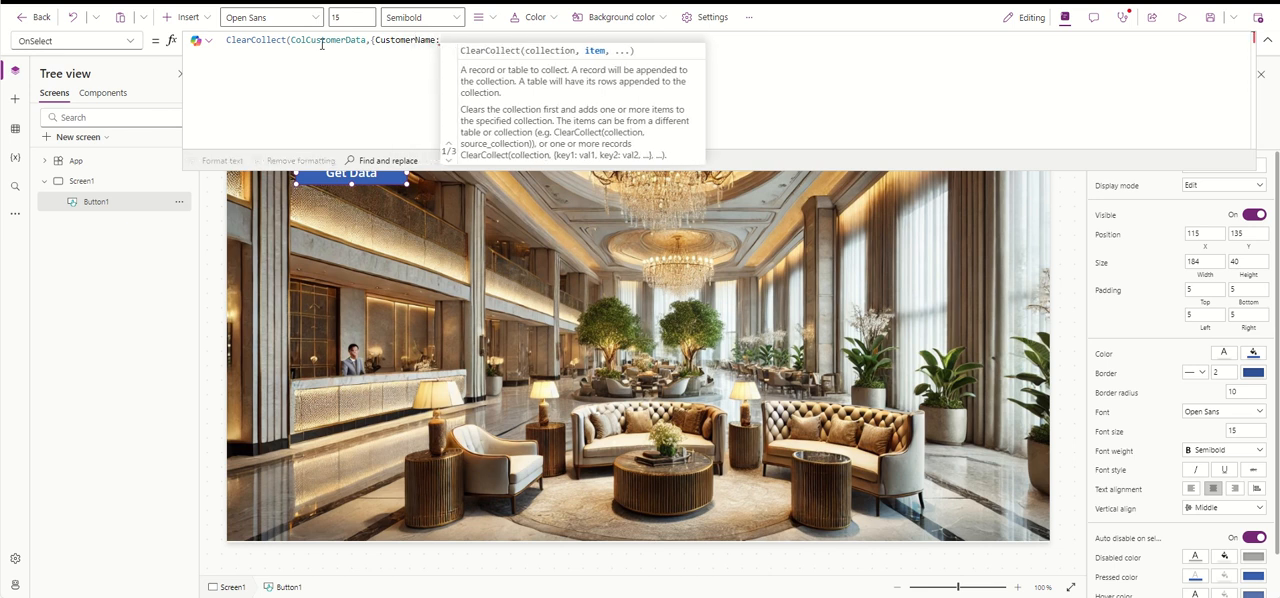
pyautogui.write('""')
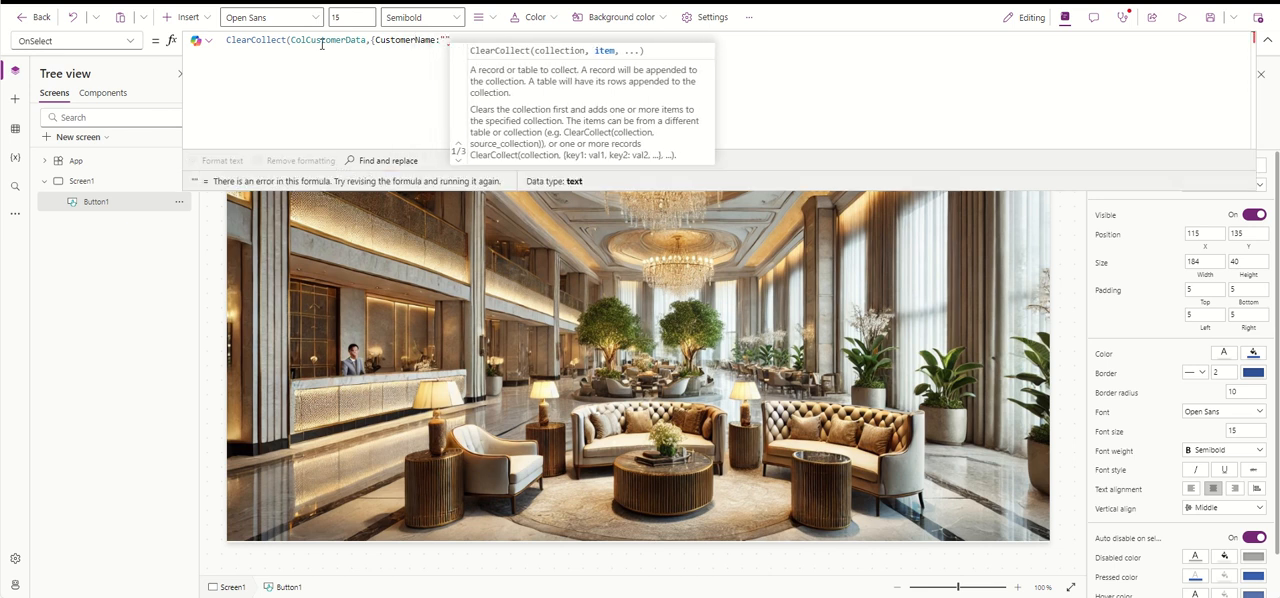
pyautogui.write(',')
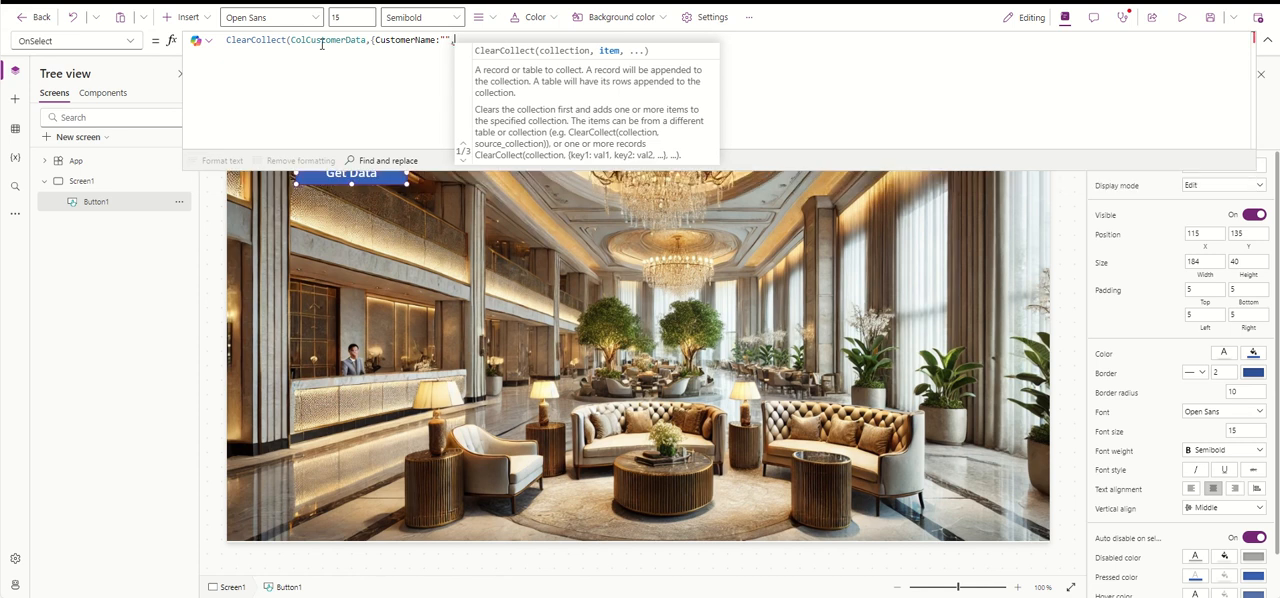
pyautogui.write('Arri')
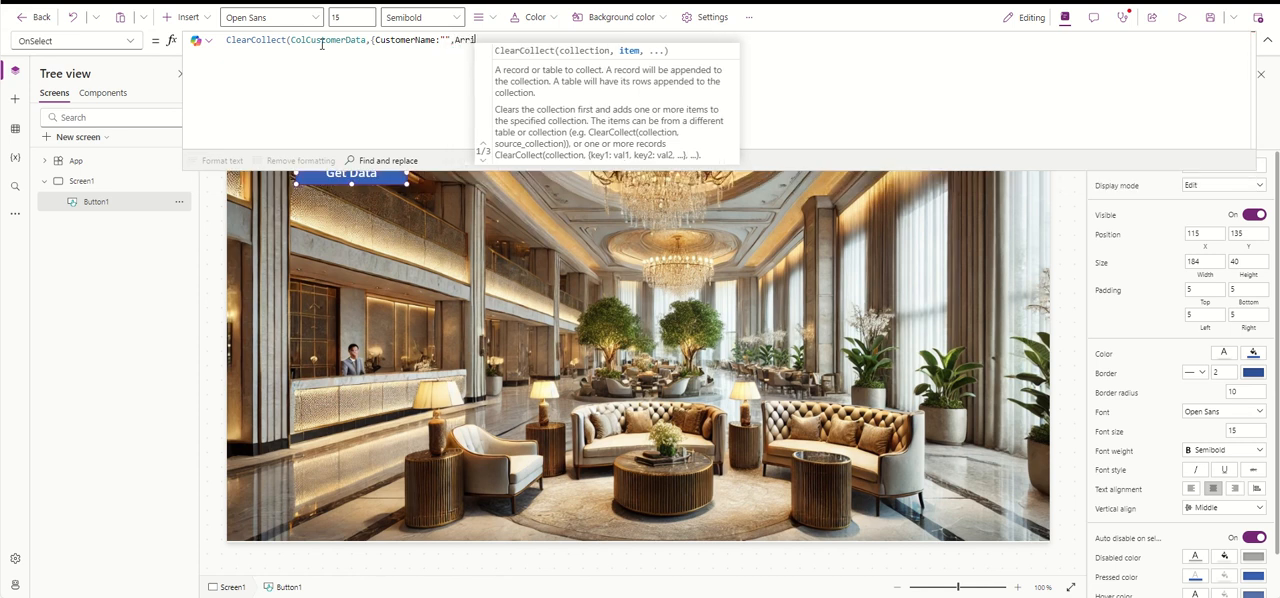
pyautogui.write('valDa')
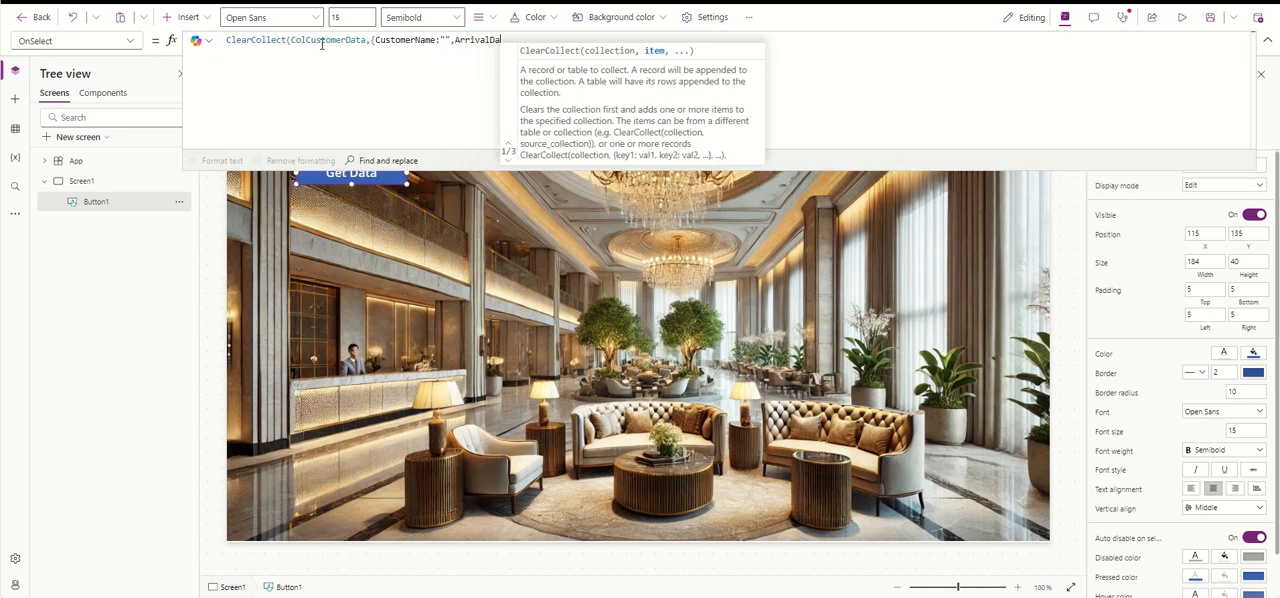
pyautogui.write('te:""')
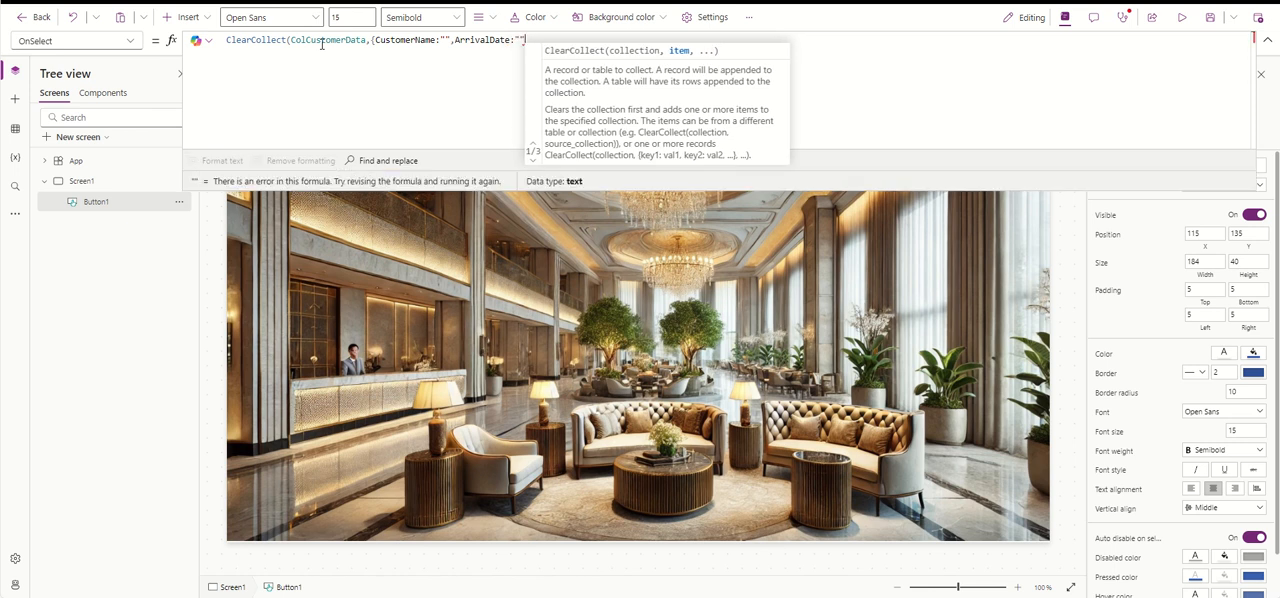
pyautogui.write(',Arr')
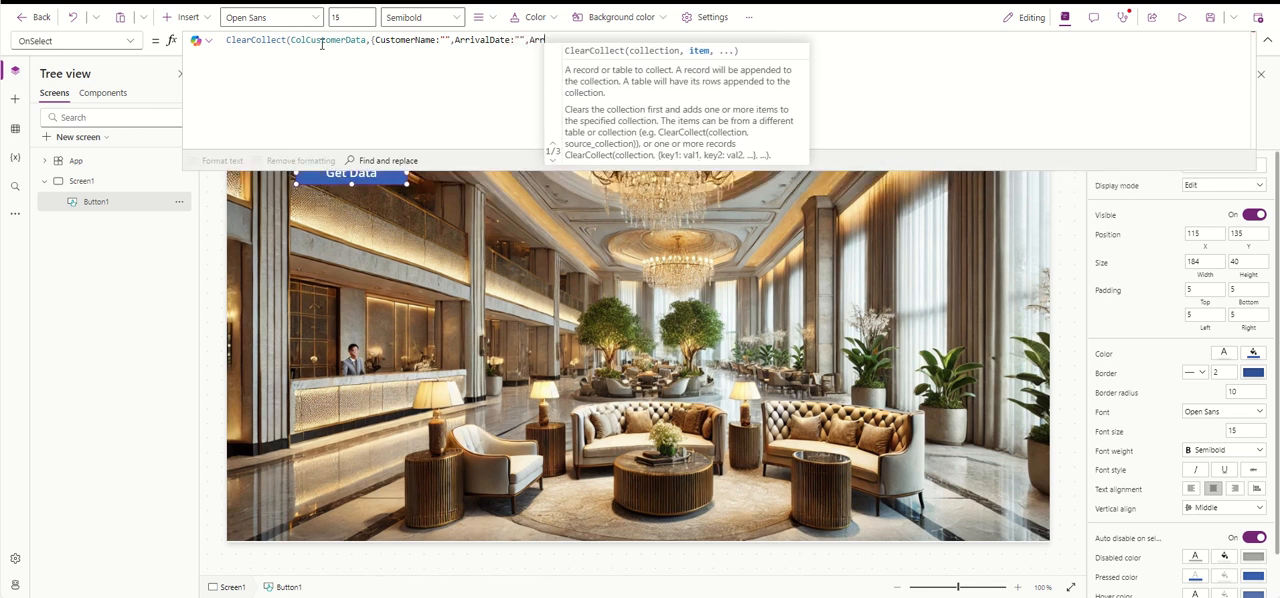
pyautogui.write('ival')
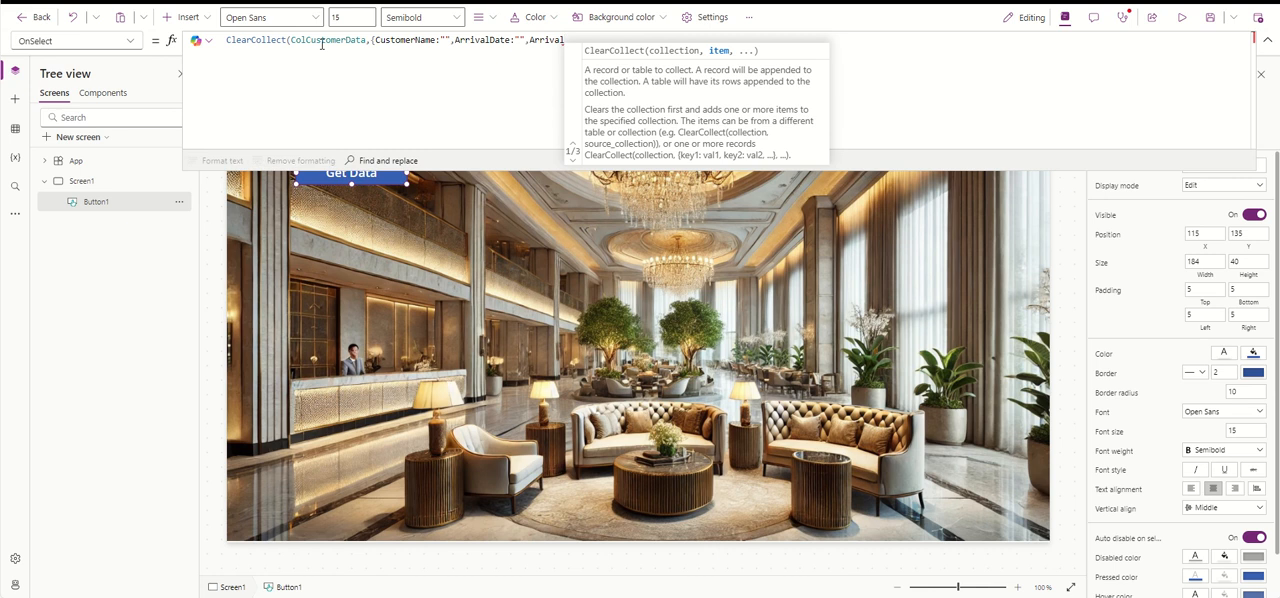
pyautogui.write('Time')
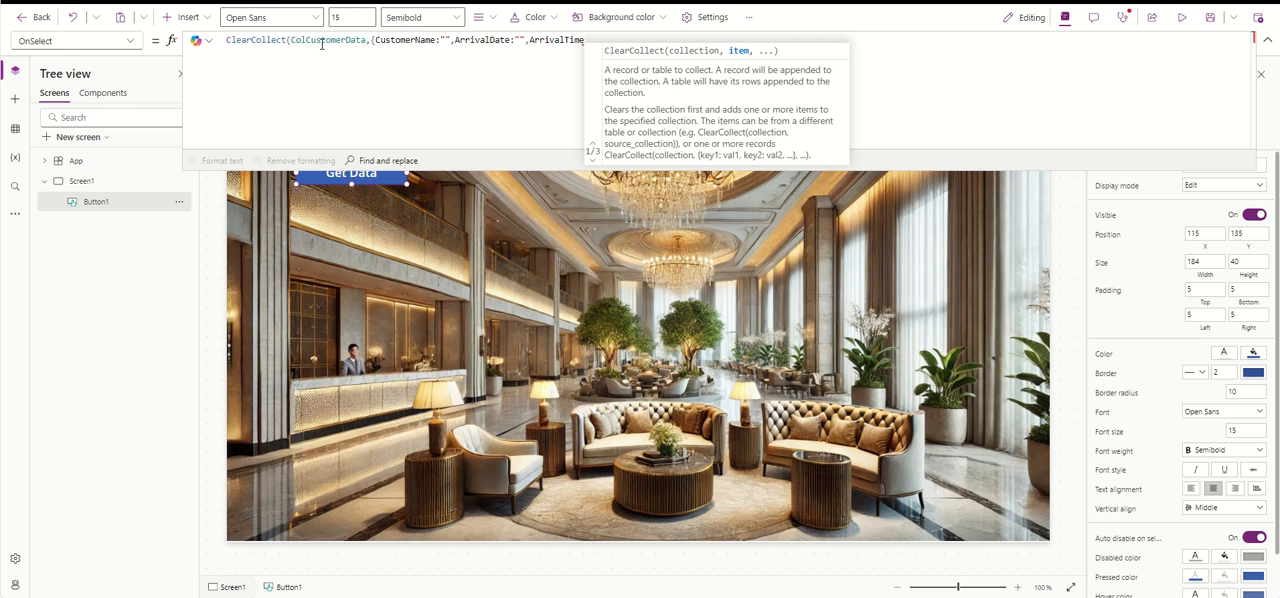
# - Add the fields ArrivalDate and ArrivalTime to the record, each set to an empty string
pyautogui.write(':""')
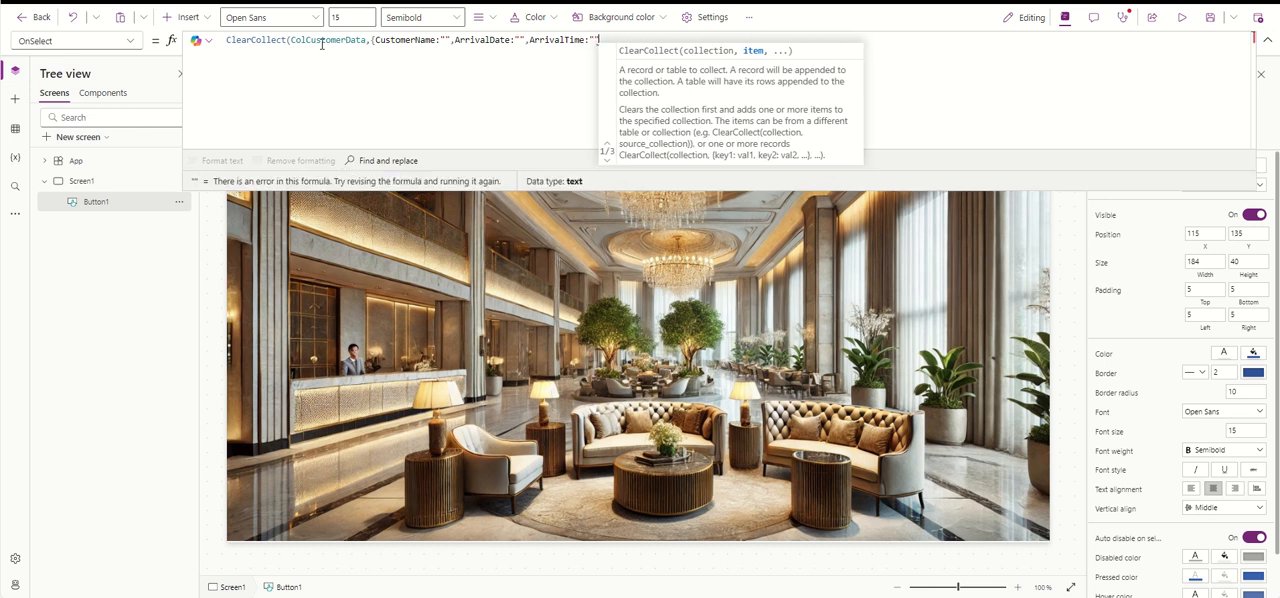
pyautogui.write('}')
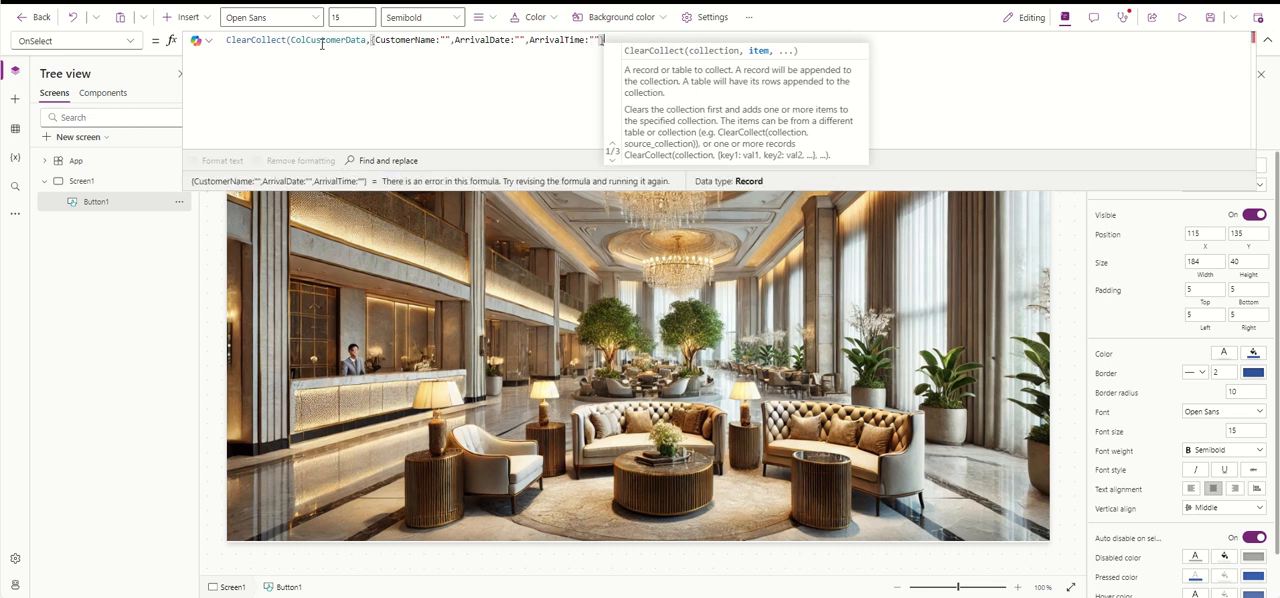
pyautogui.write(')')
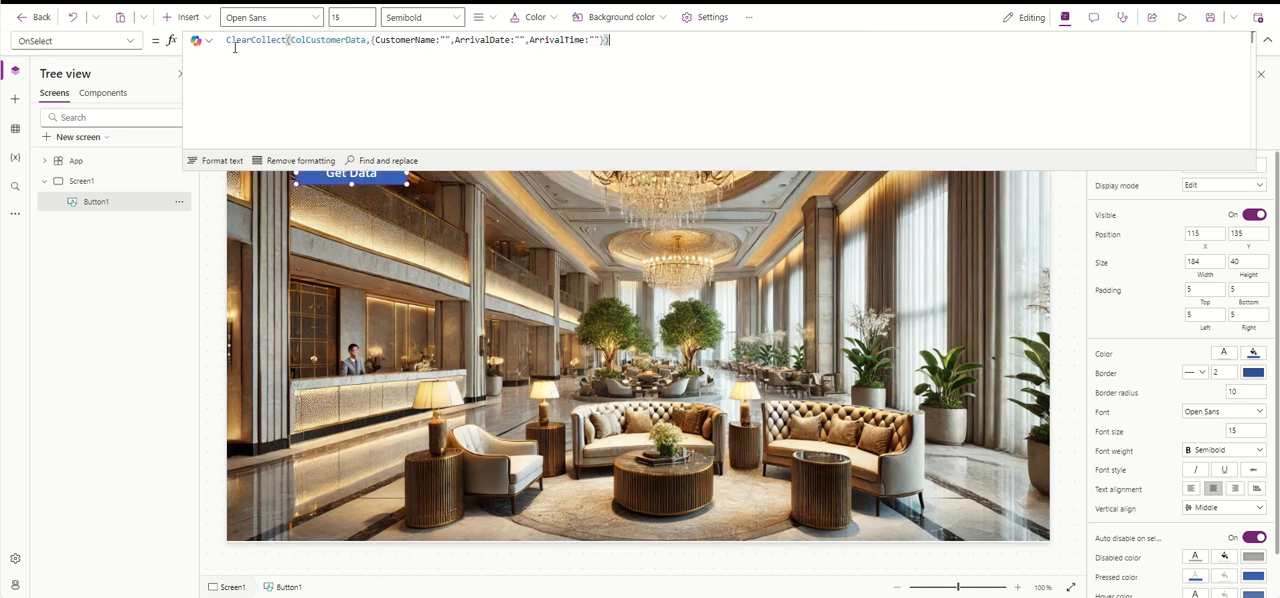
# - Close the record and the ClearCollect call to complete the Get Data button's OnSelect formula
pyautogui.hotkey('ctrl', 'a')
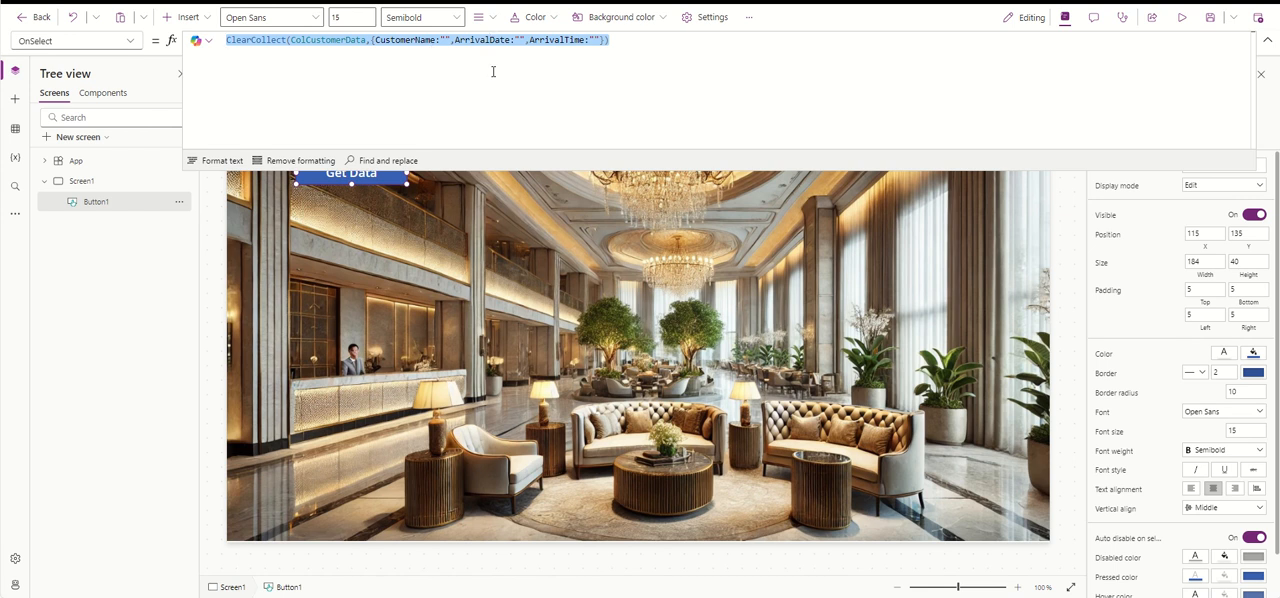
pyautogui.click(565, 60)
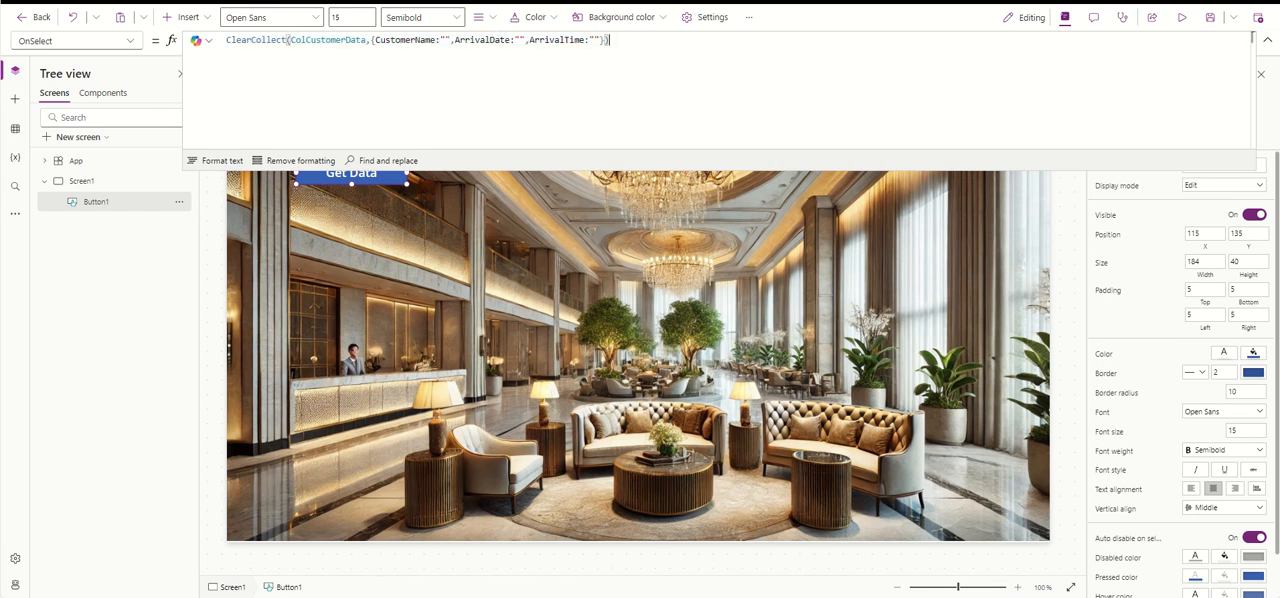
# - Preview the app, exit the preview, and examine the ColCustomerData table from the Get Data button's formula
pyautogui.click(1181, 17)
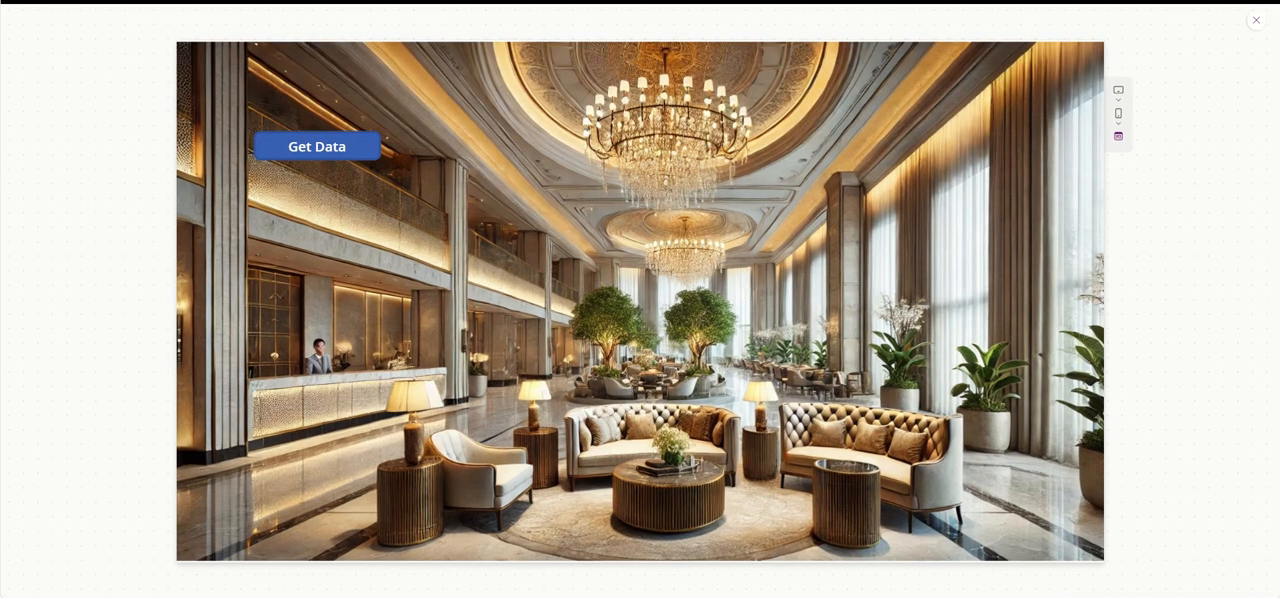
pyautogui.click(1255, 22)
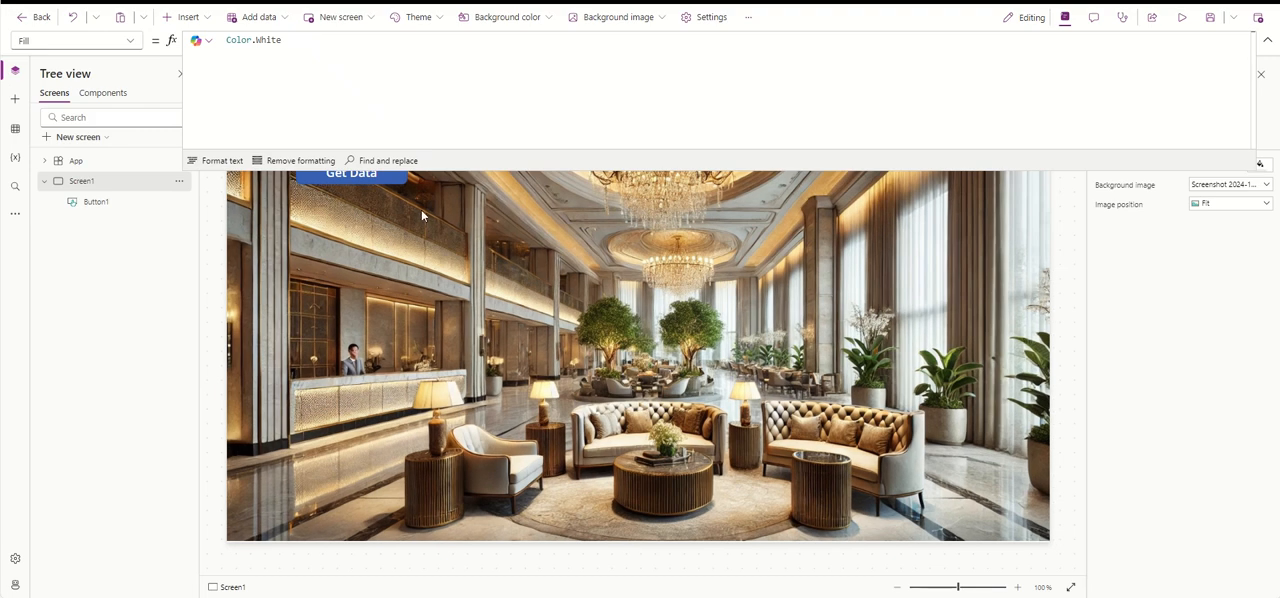
pyautogui.click(370, 180)
pyautogui.doubleClick(258, 40)
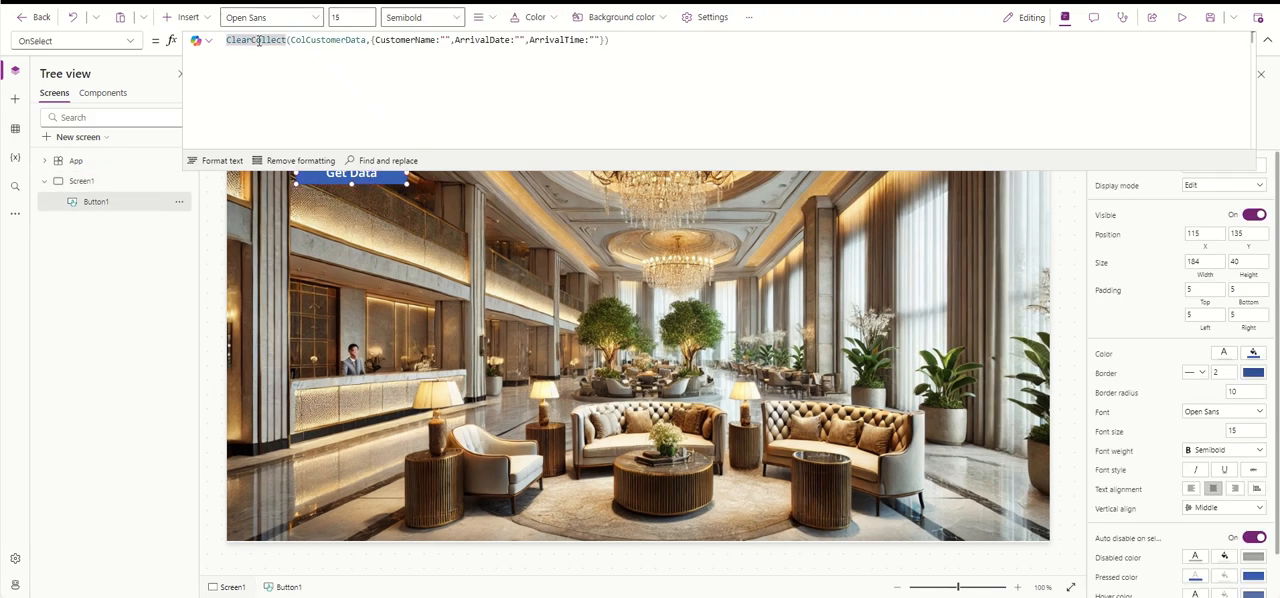
pyautogui.doubleClick(320, 40)
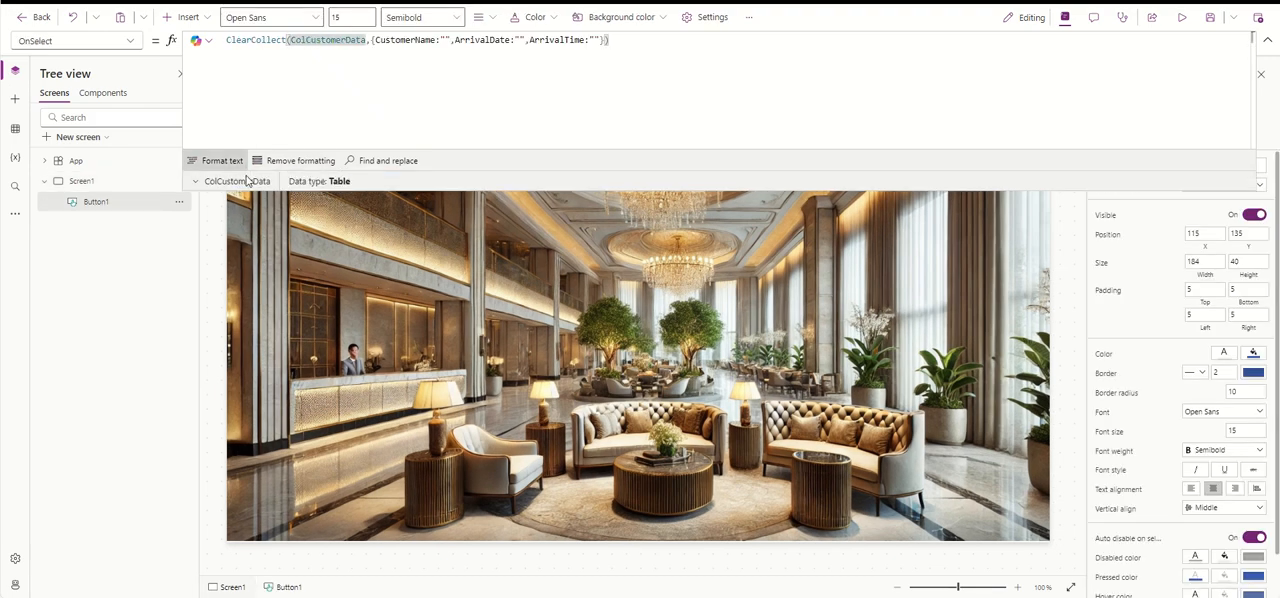
pyautogui.click(247, 180)
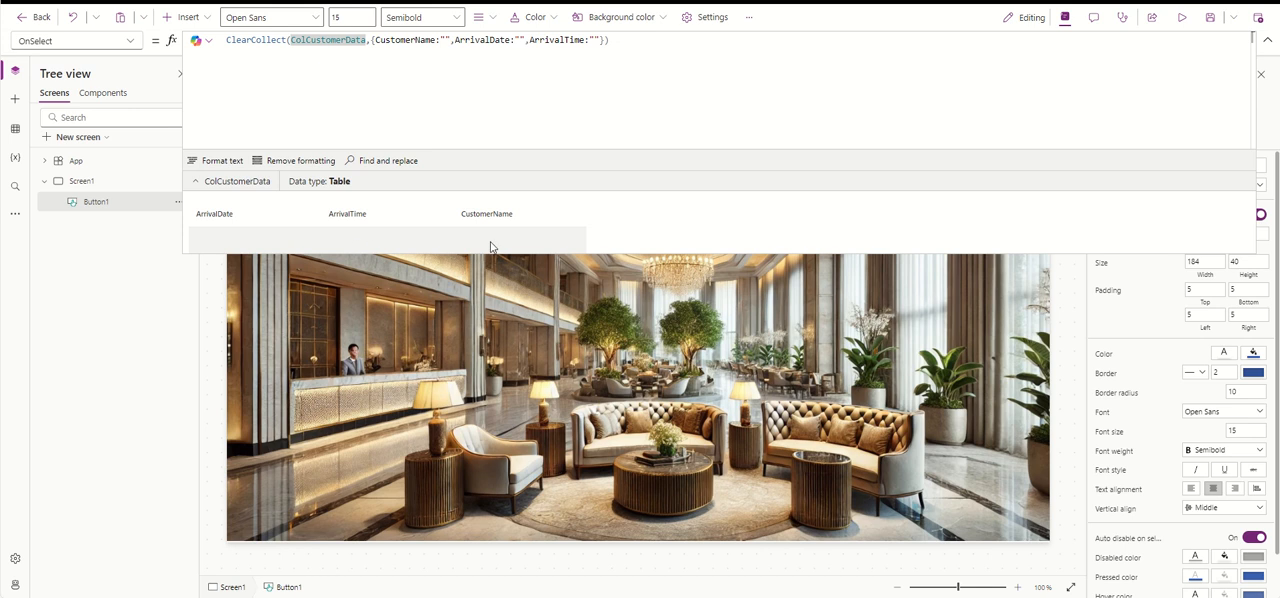
# - Copy the whole ClearCollect formula and, in the ChatGPT hotel lobby chat, send the message "Thank you!"
pyautogui.click(519, 40)
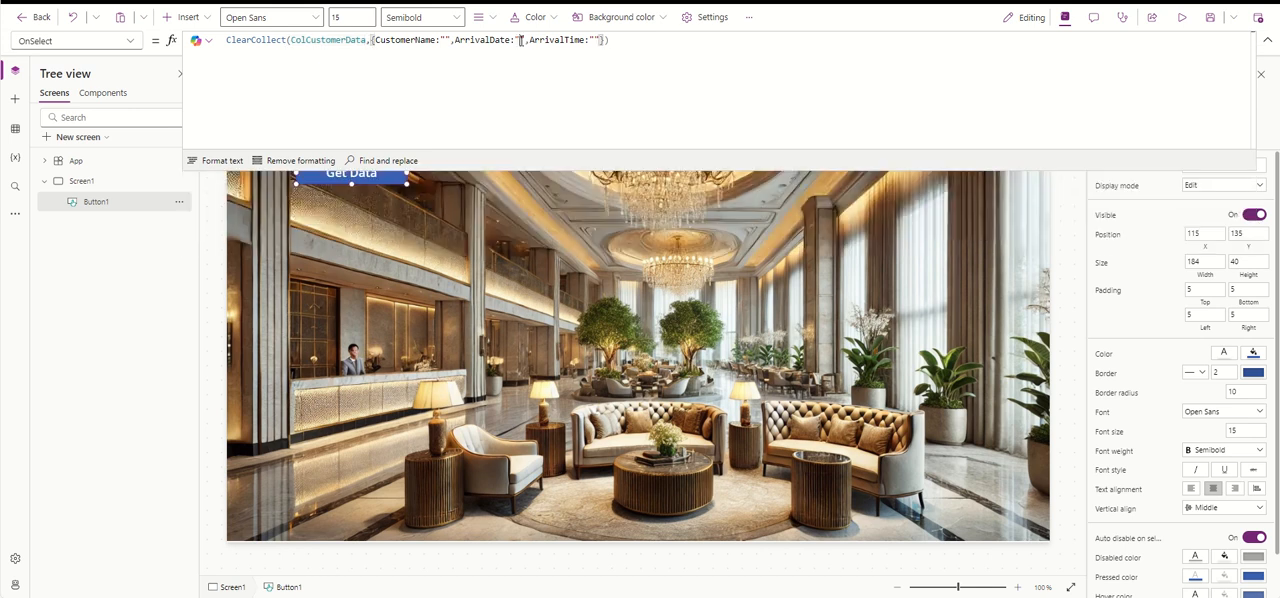
pyautogui.hotkey('ctrl', 'a')
pyautogui.hotkey('ctrl', 'c')
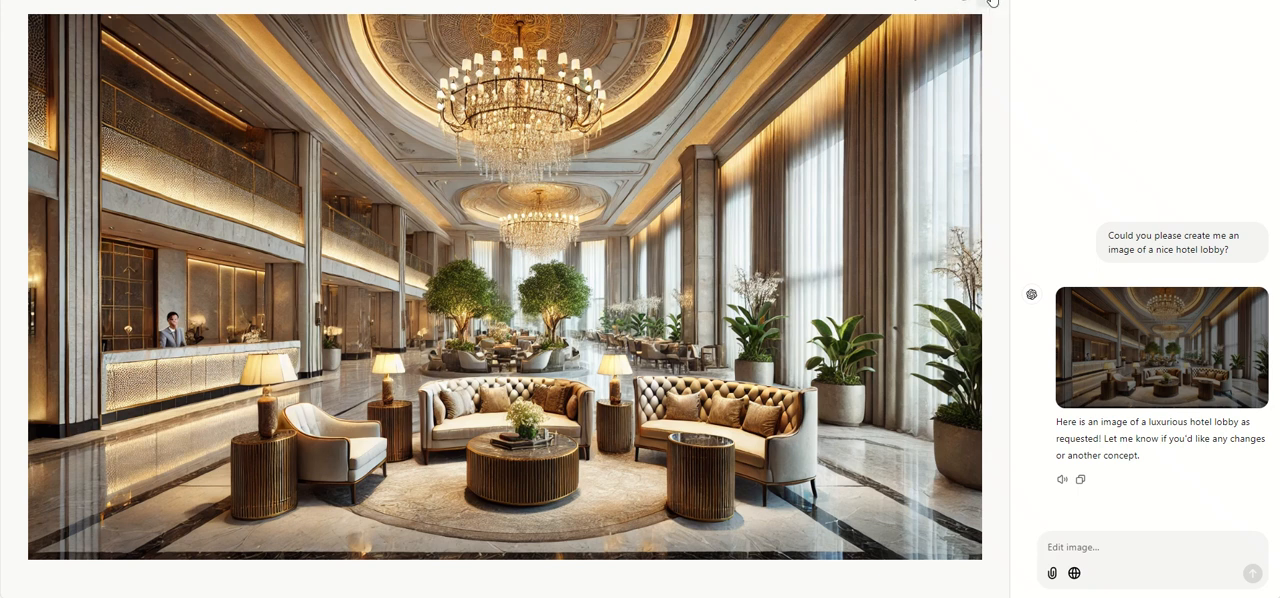
pyautogui.click(991, 1)
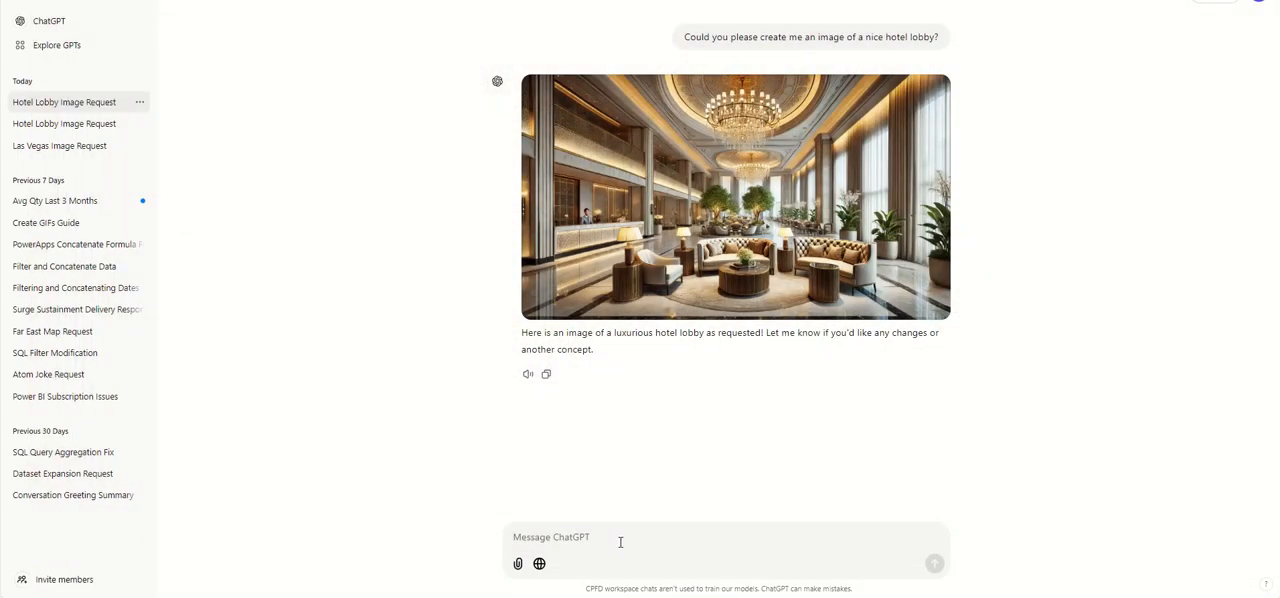
pyautogui.write('Thank you')
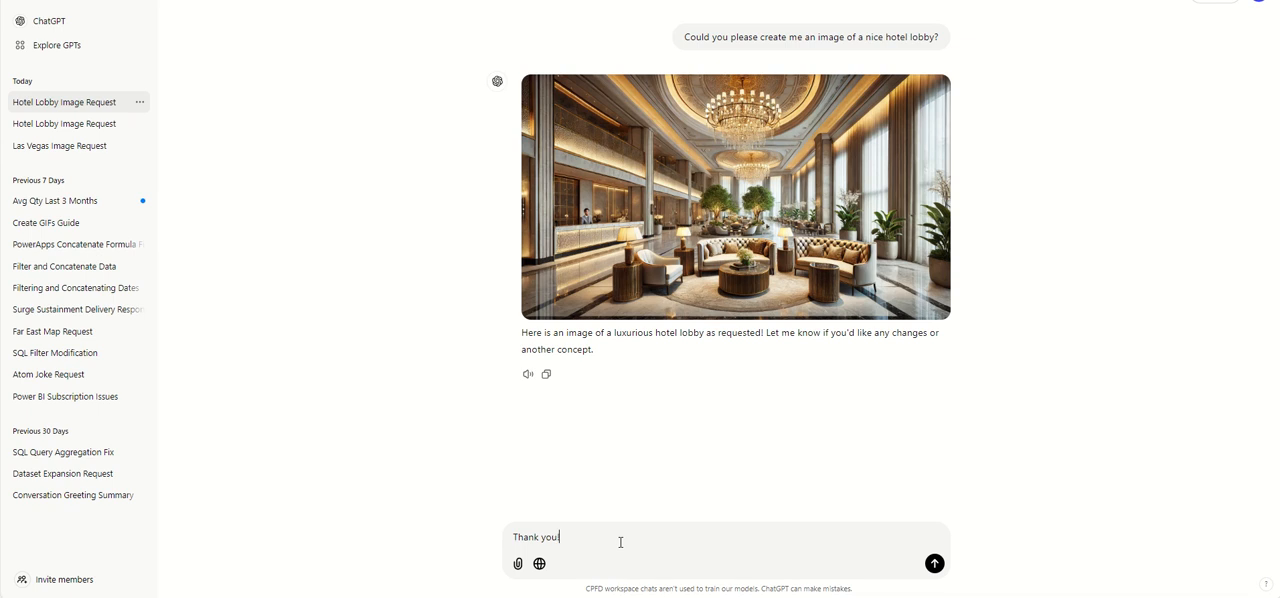
pyautogui.press('Return')
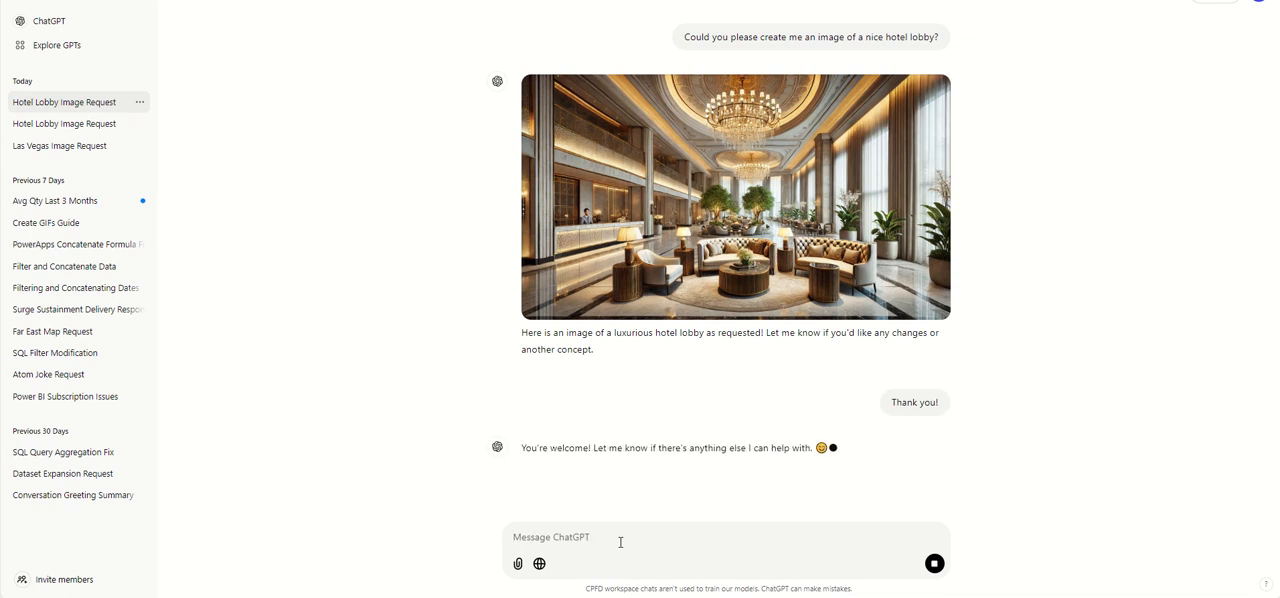
# - Paste the formula into a new ChatGPT message and begin the request below it with "Using the above format in power apps could you please type me out"
pyautogui.hotkey('ctrl', 'v')
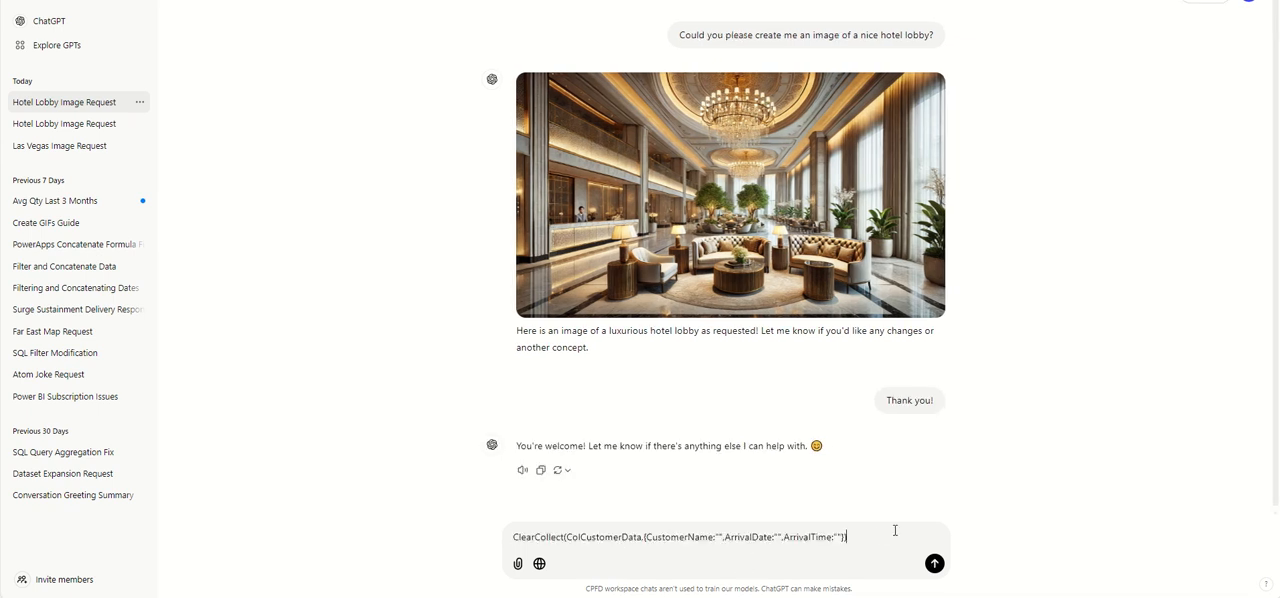
pyautogui.hotkey('shift', 'Return')
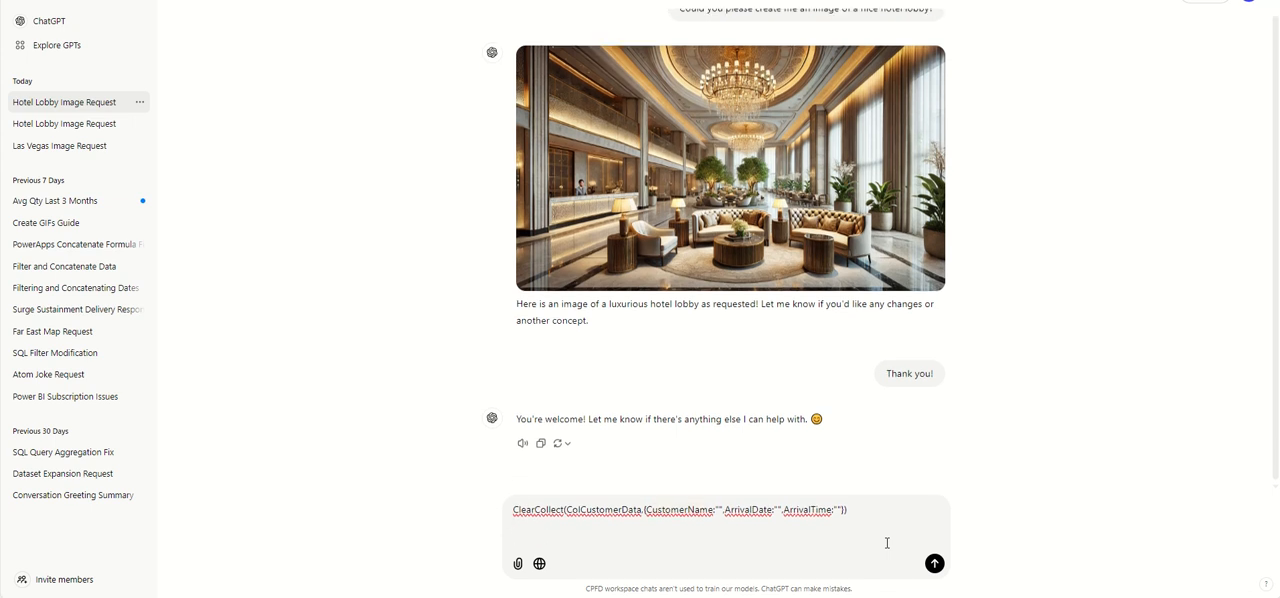
pyautogui.write('Using the above ')
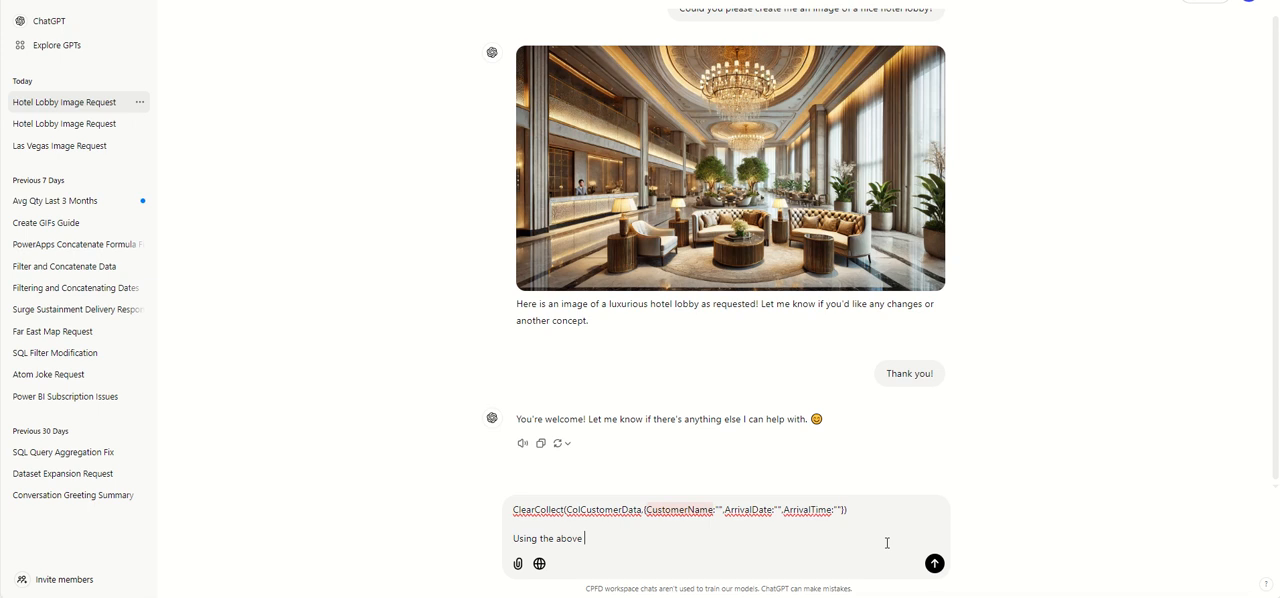
pyautogui.write('format')
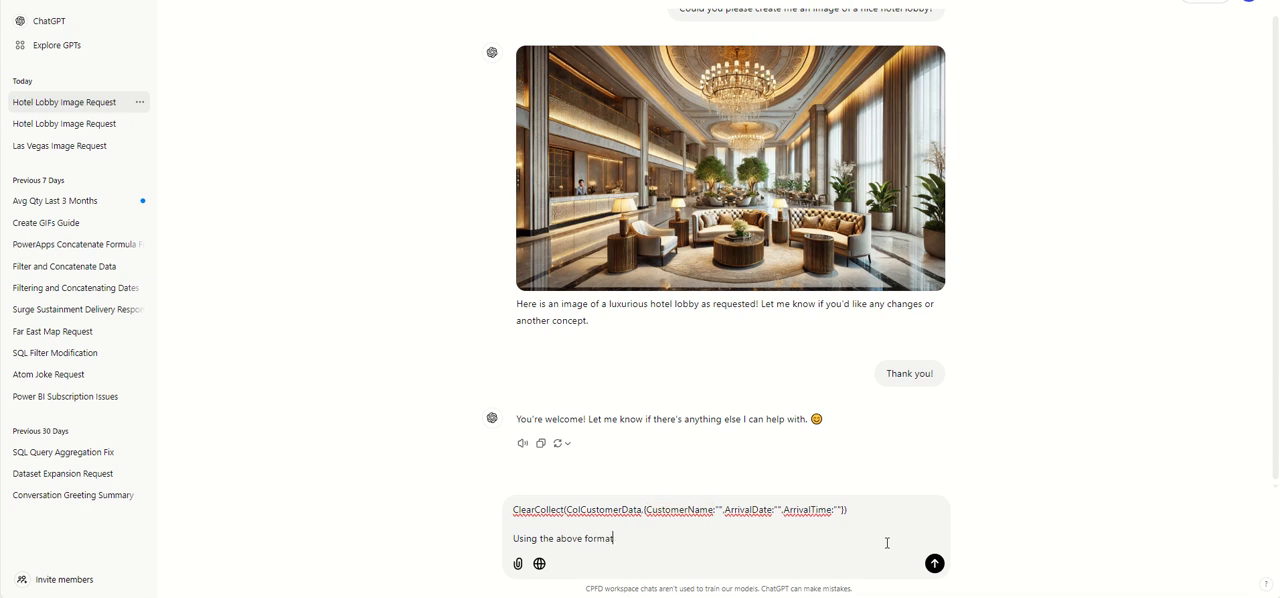
pyautogui.write(' in power apps could you please type me ')
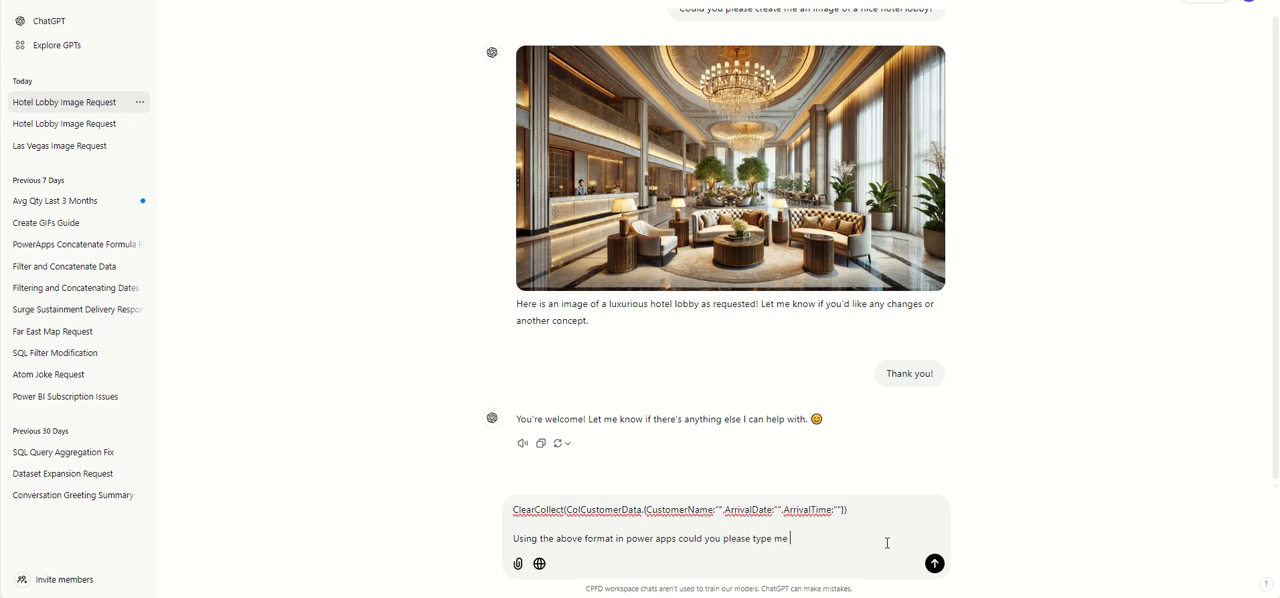
pyautogui.write('out a100 rows of data with random data')
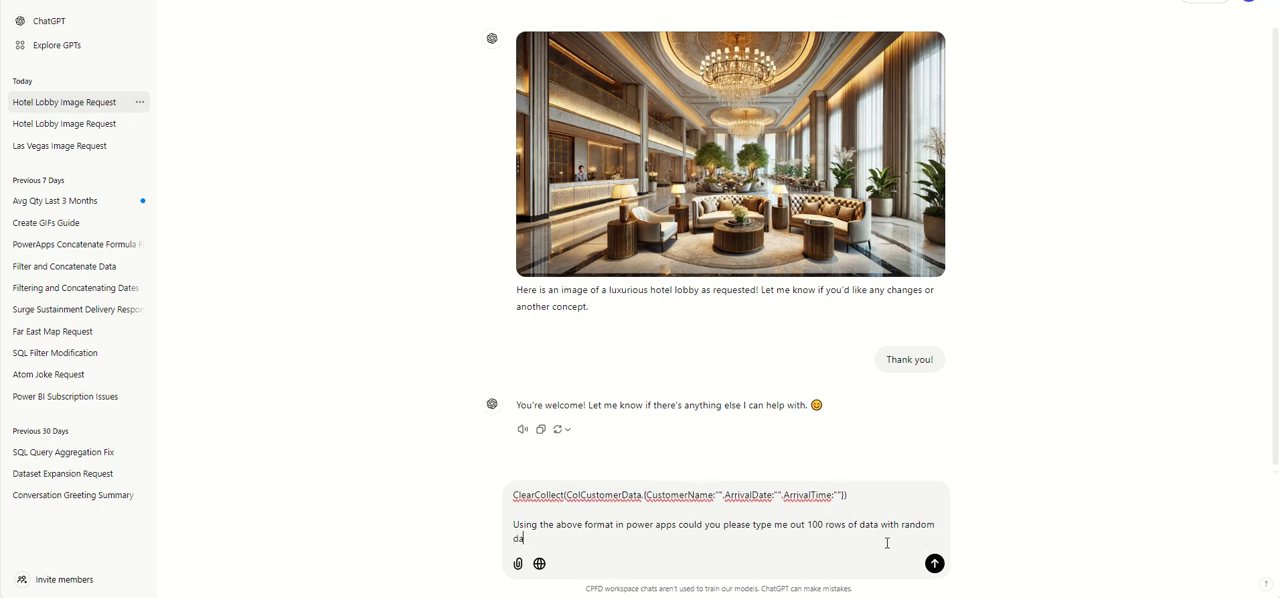
pyautogui.write(' depending on the')
# - Continue the request with "100 rows of data with random data depending on the column name"
pyautogui.press('Tab')
pyautogui.write('oolumn m')
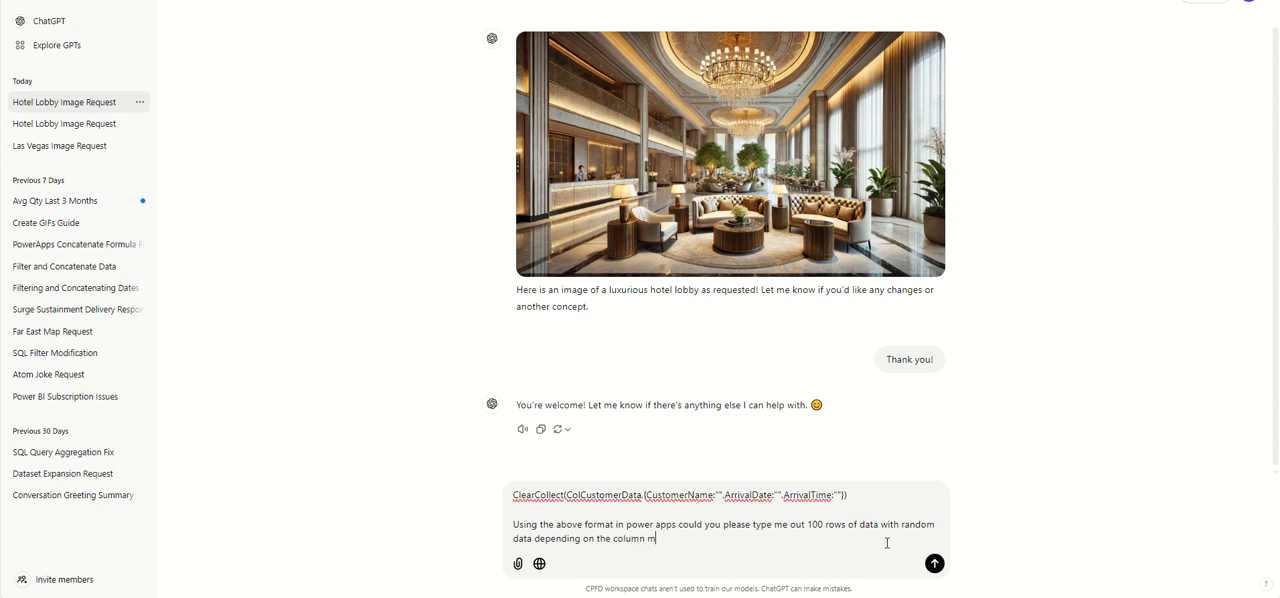
pyautogui.write(' name')
# - Finish the request with "the CustomerName needs to be a first and last name?" and send it
pyautogui.write('. the CustomerName nee')
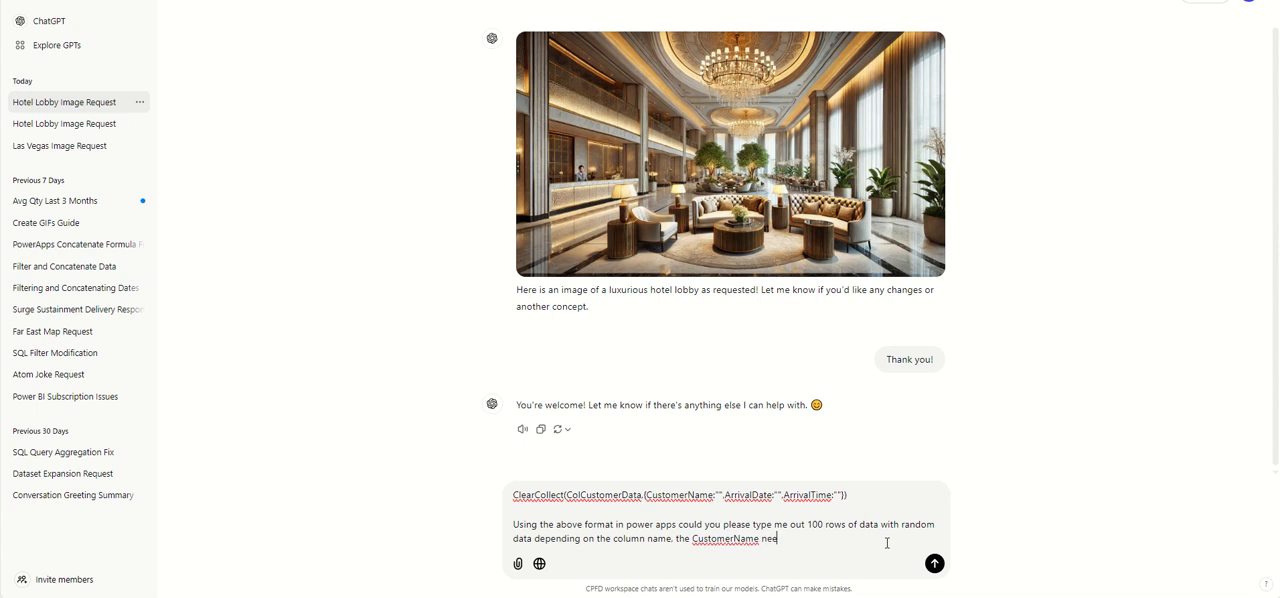
pyautogui.write('ds to be a first and last name?')
pyautogui.press('Return')
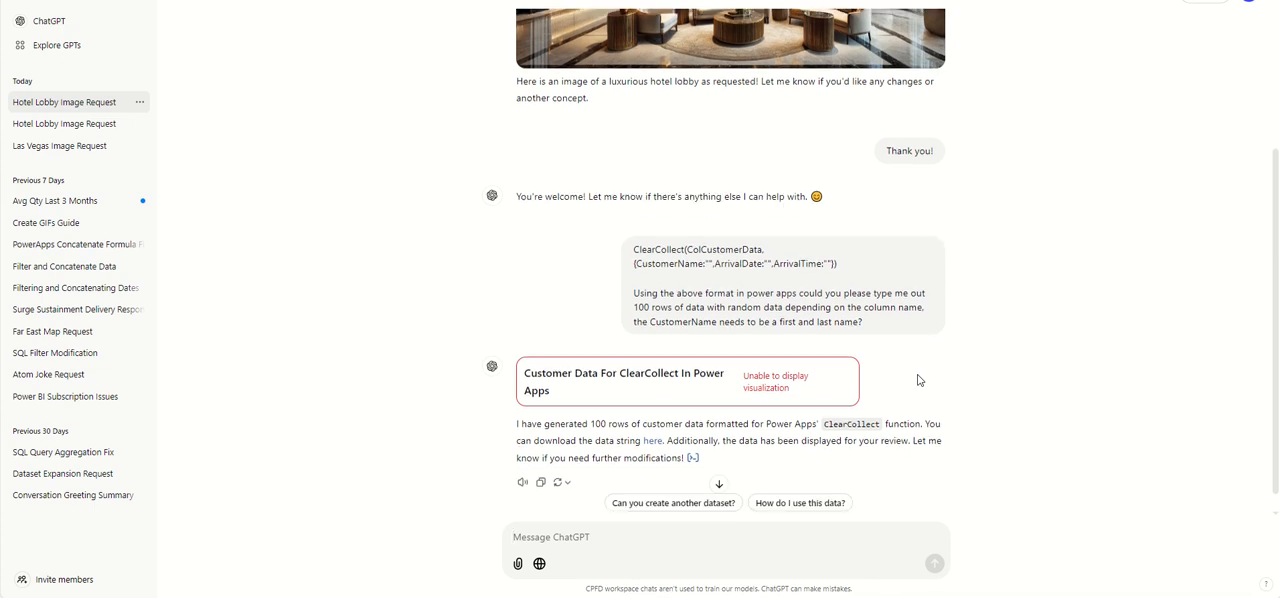
# - Copy the sent request for 100 rows of data and submit it again as a new message
pyautogui.scroll(-1, 917, 376)
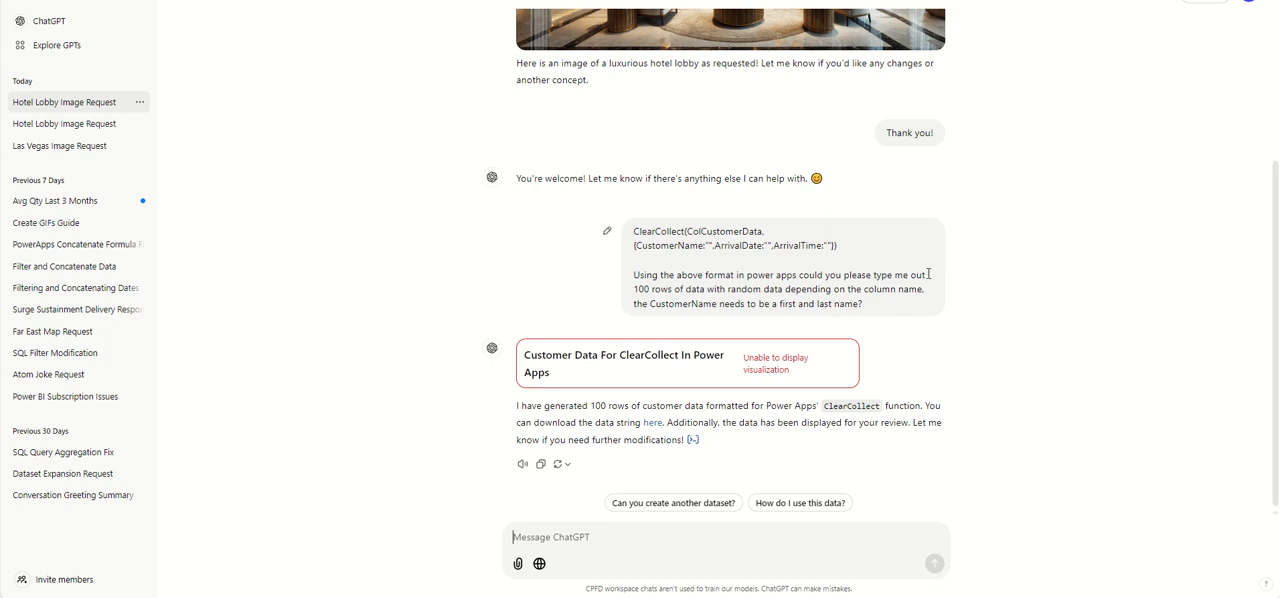
pyautogui.moveTo(886, 310); pyautogui.dragTo(580, 213)
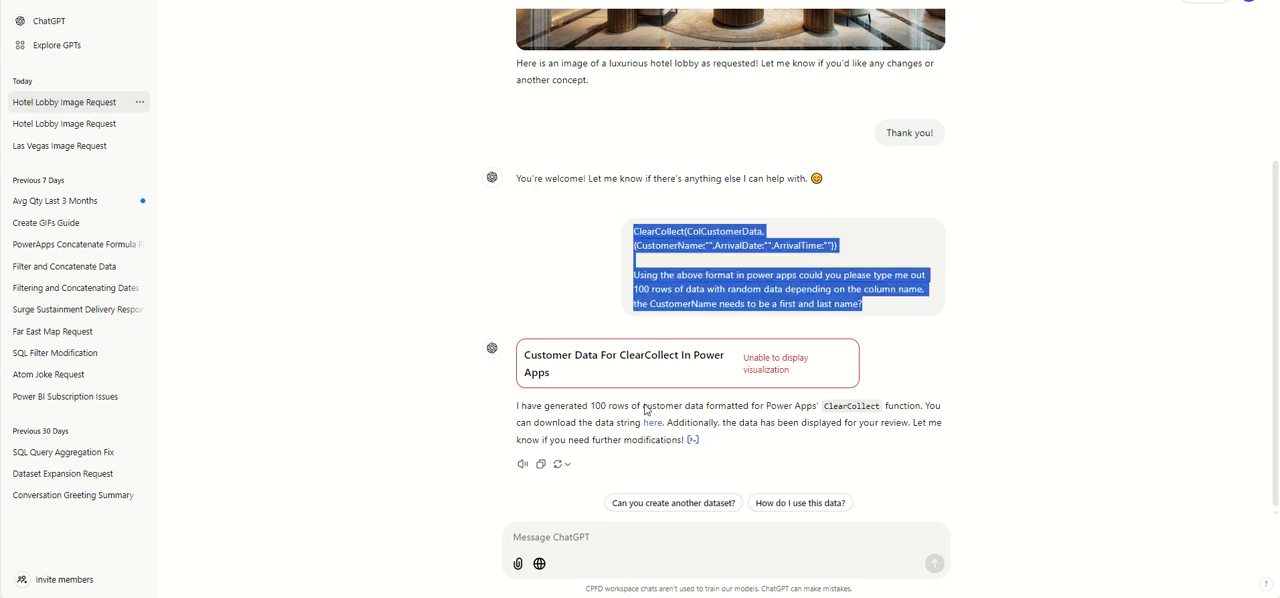
pyautogui.click(674, 542)
pyautogui.write('ClearCollect(ColCustomerData,{CustomerName:"",ArrivalDate:"",ArrivalTime:""})  Using the above format in power apps could you please type me out 100 rows of data with random data depending on the column name, the CustomerName needs to be a first and last name?')
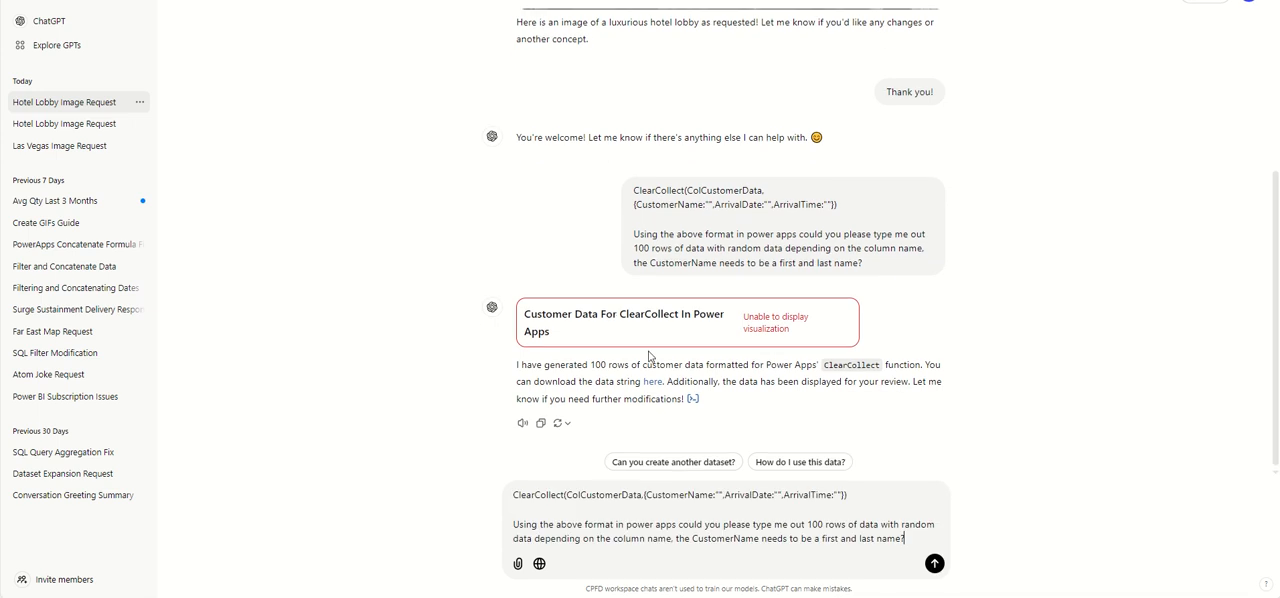
pyautogui.click(933, 565)
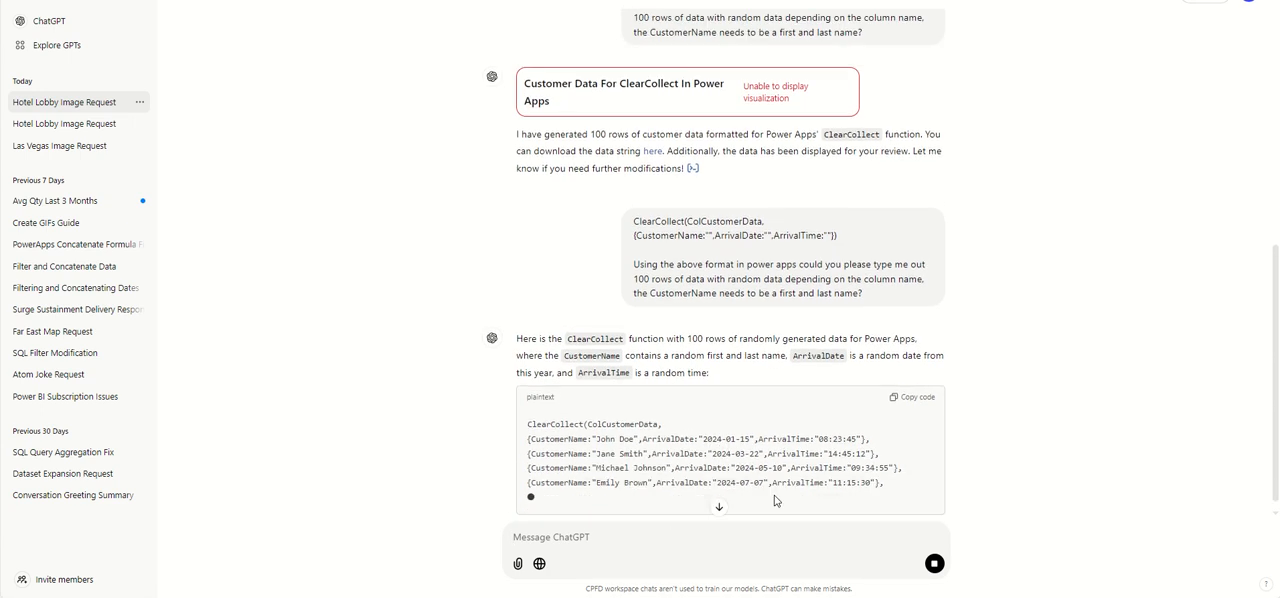
# - Download the data string file linked in ChatGPT's first reply about the customer data
pyautogui.scroll(1, 704, 477)
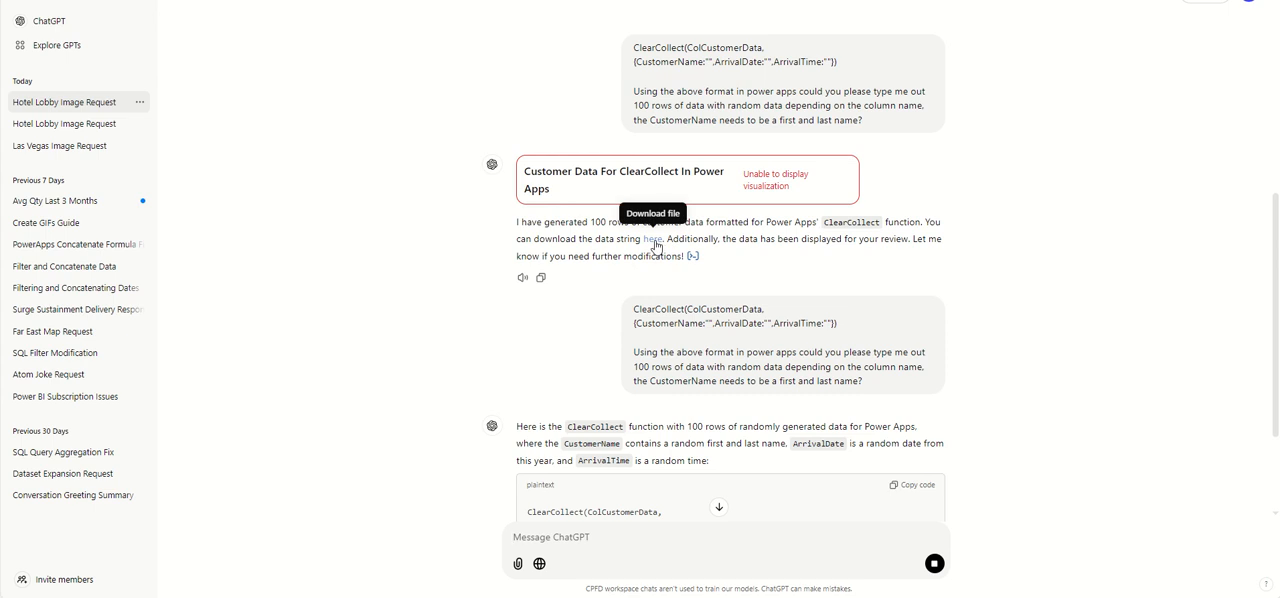
pyautogui.scroll(-1, 717, 484)
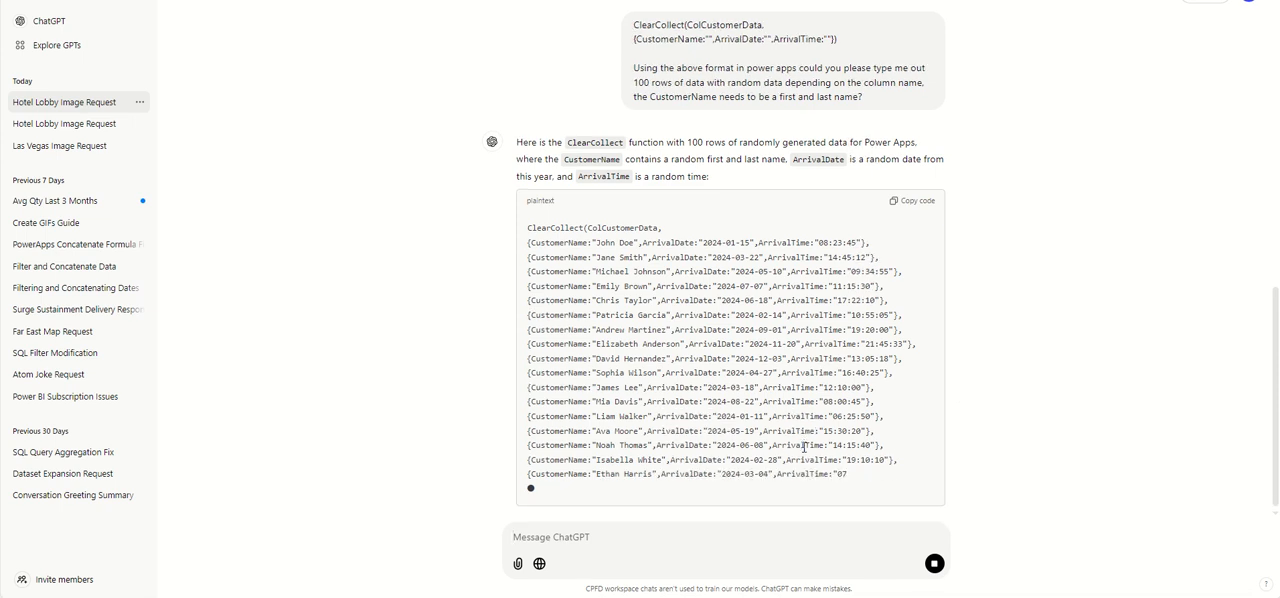
pyautogui.scroll(2, 815, 448)
pyautogui.scroll(-2, 830, 452)
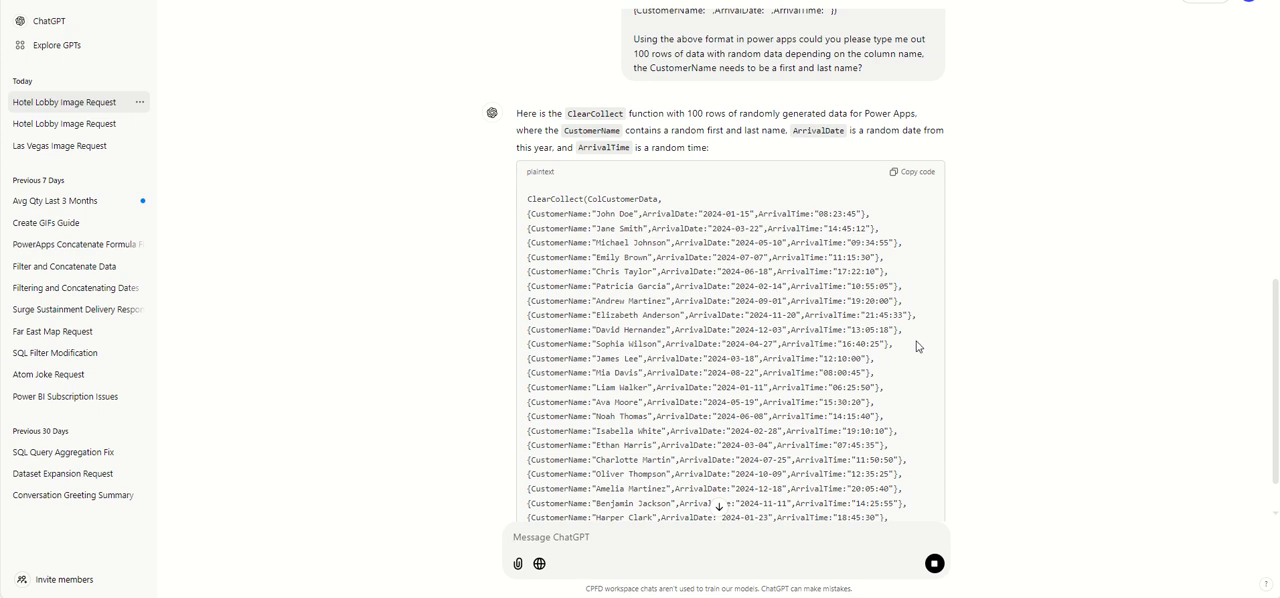
pyautogui.scroll(2, 917, 346)
pyautogui.scroll(2, 700, 296)
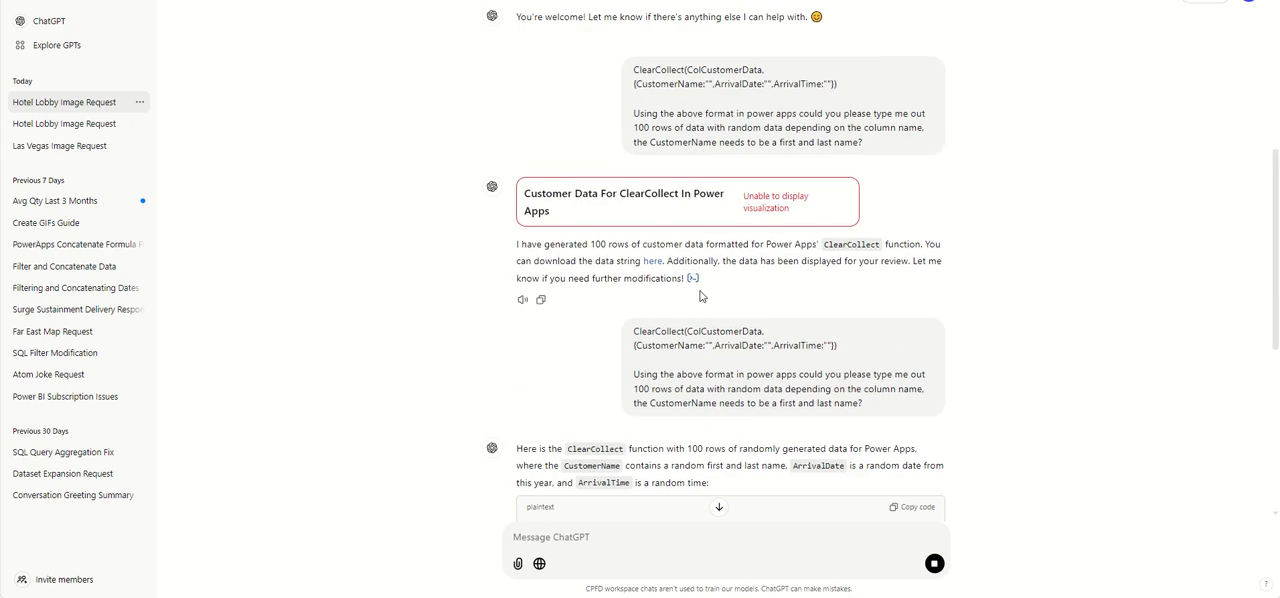
pyautogui.click(654, 262)
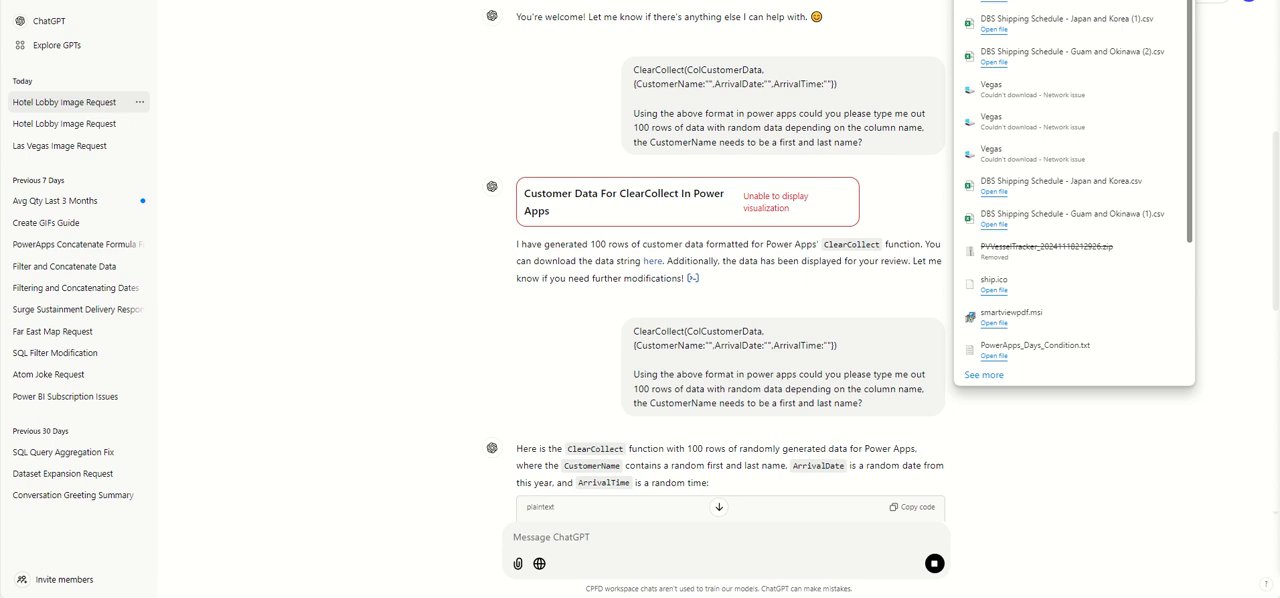
# - Open the downloaded customer_data_clearcollect file in Notepad, copy its entire ClearCollect text, and minimize the window
pyautogui.scroll(1, 716, 265)
pyautogui.moveTo(1279, 8); pyautogui.dragTo(322, 58)
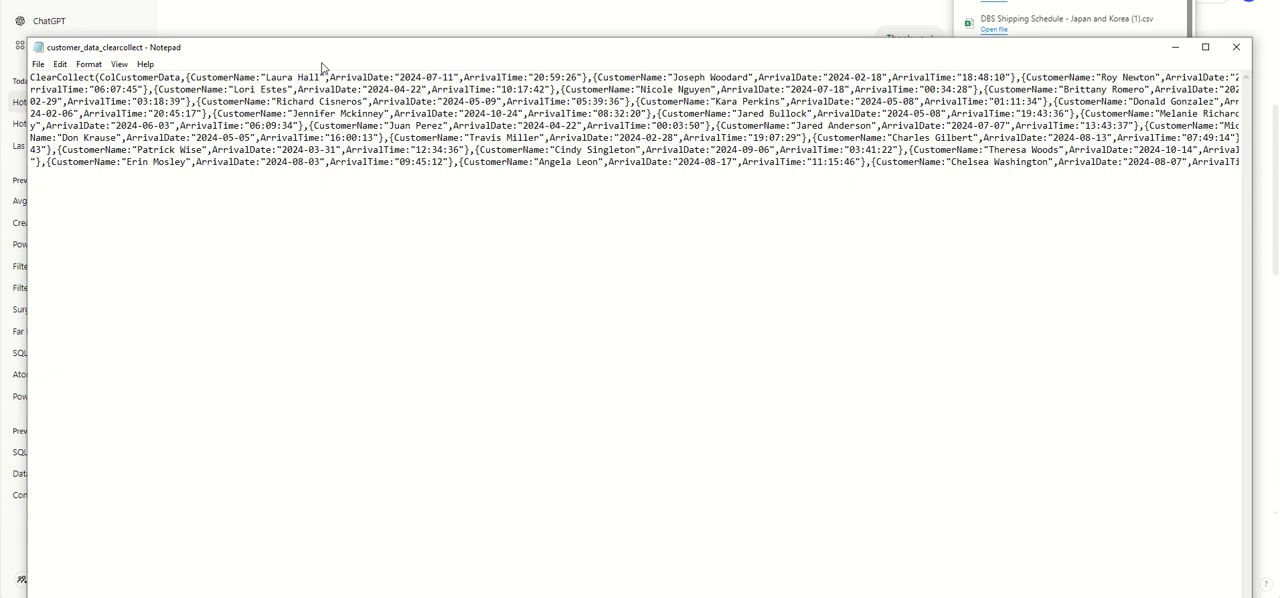
pyautogui.moveTo(30, 77); pyautogui.dragTo(718, 265)
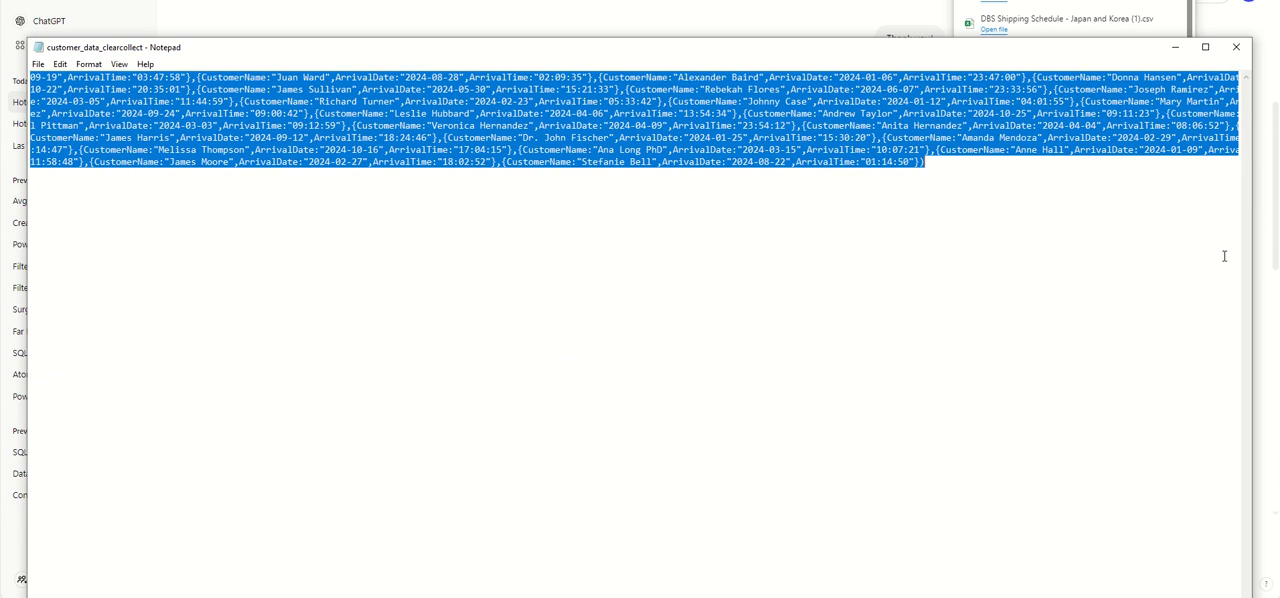
pyautogui.click(1175, 47)
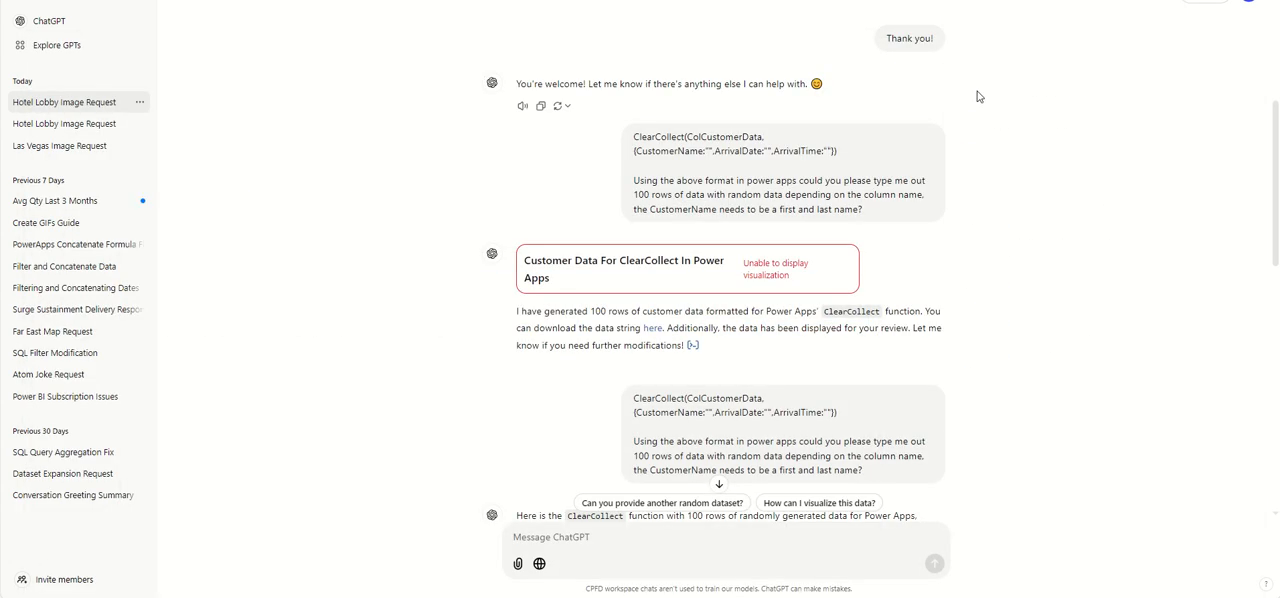
# - Switch to Power Apps and replace the Get Data button's OnSelect formula with the copied ClearCollect text
pyautogui.hotkey('alt', 'Tab')
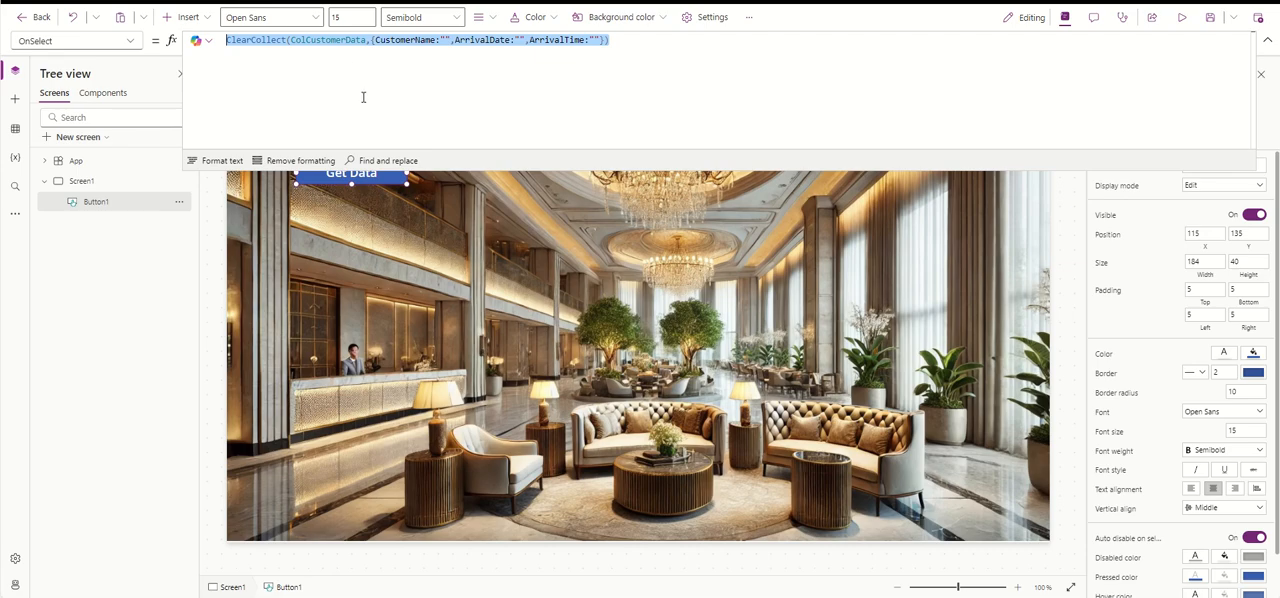
pyautogui.click(644, 43)
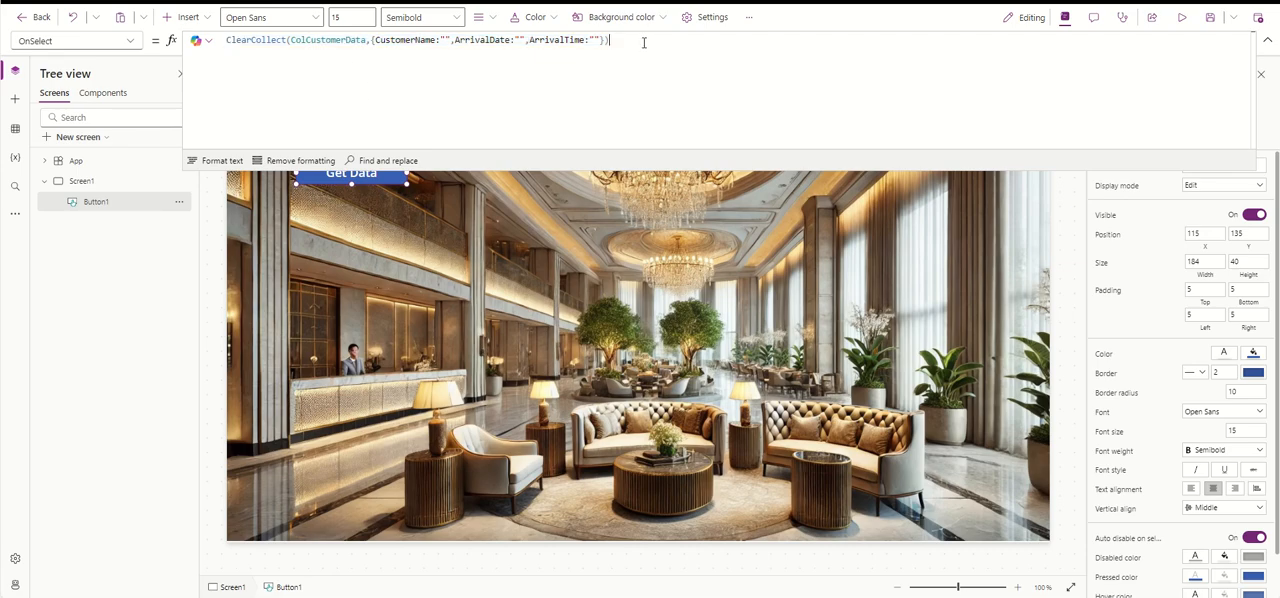
pyautogui.tripleClick(383, 39)
pyautogui.hotkey('ctrl', 'v')
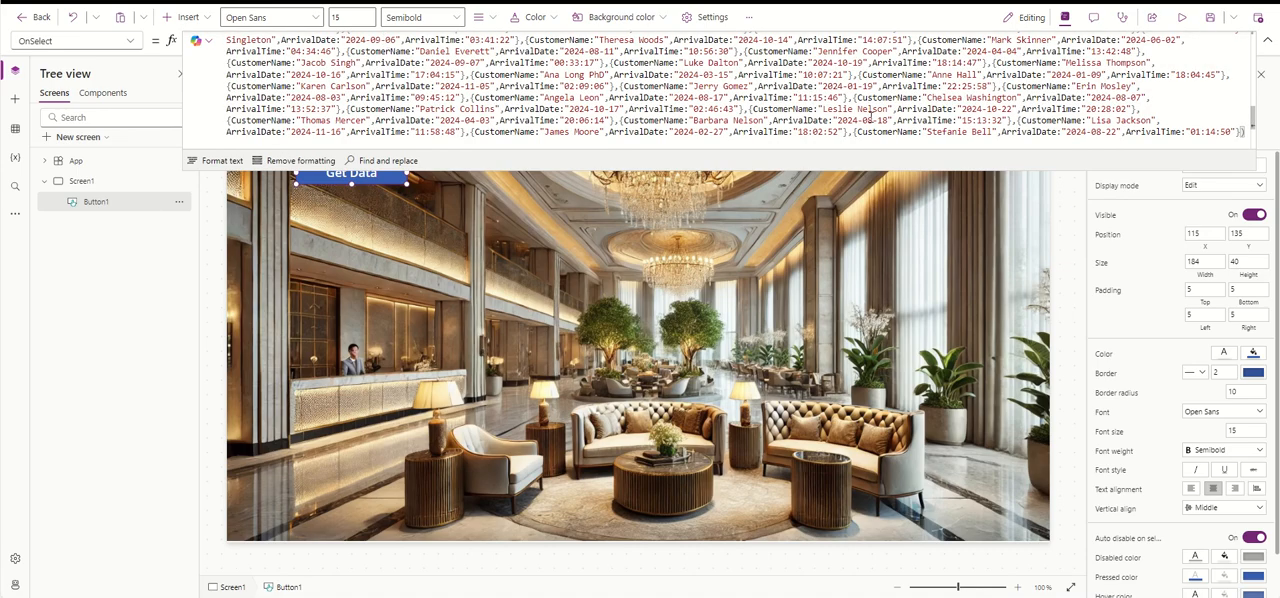
pyautogui.click(1268, 41)
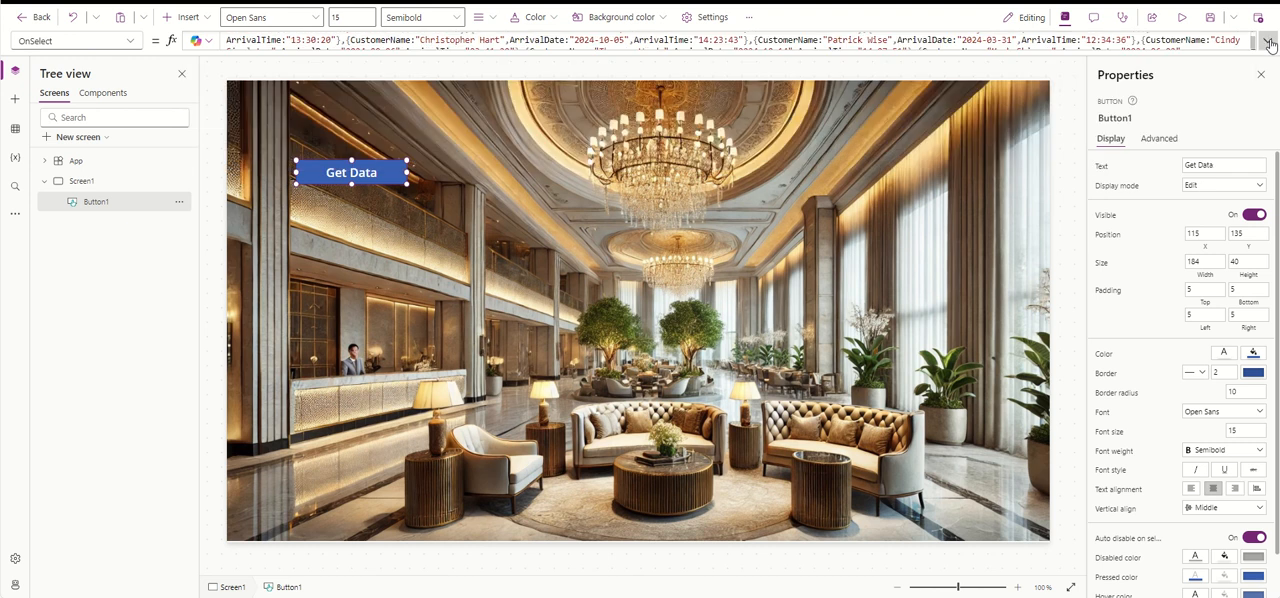
# - Move the Get Data button to X 125, Y 110, and run it in the app preview
pyautogui.click(367, 173)
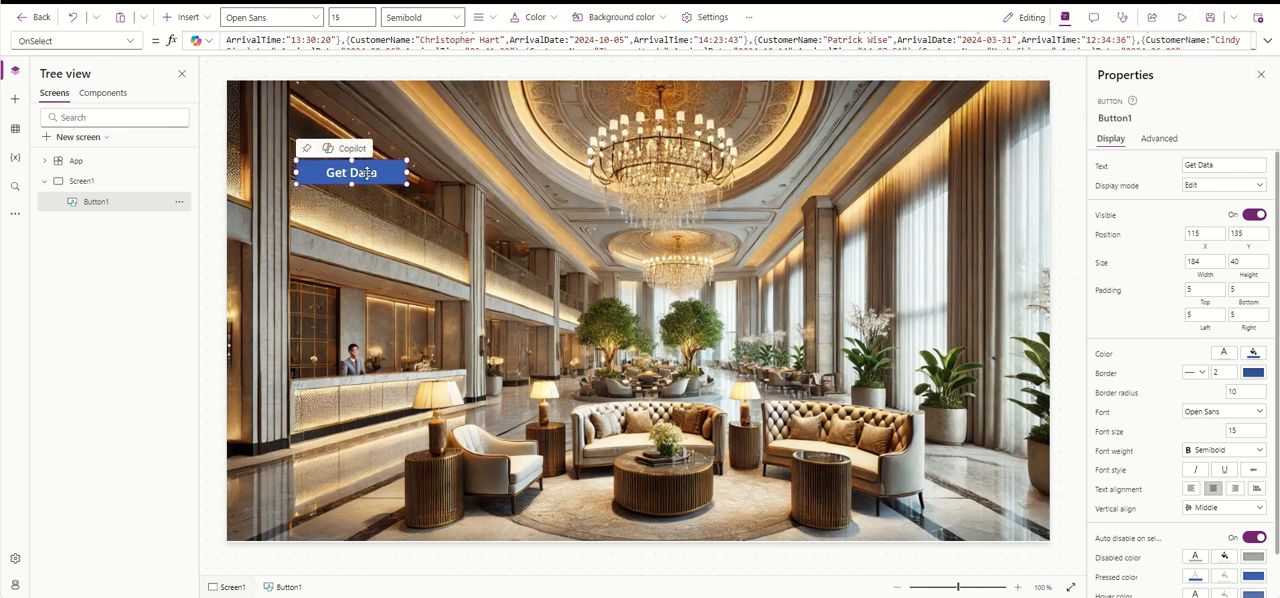
pyautogui.moveTo(367, 173); pyautogui.dragTo(343, 157)
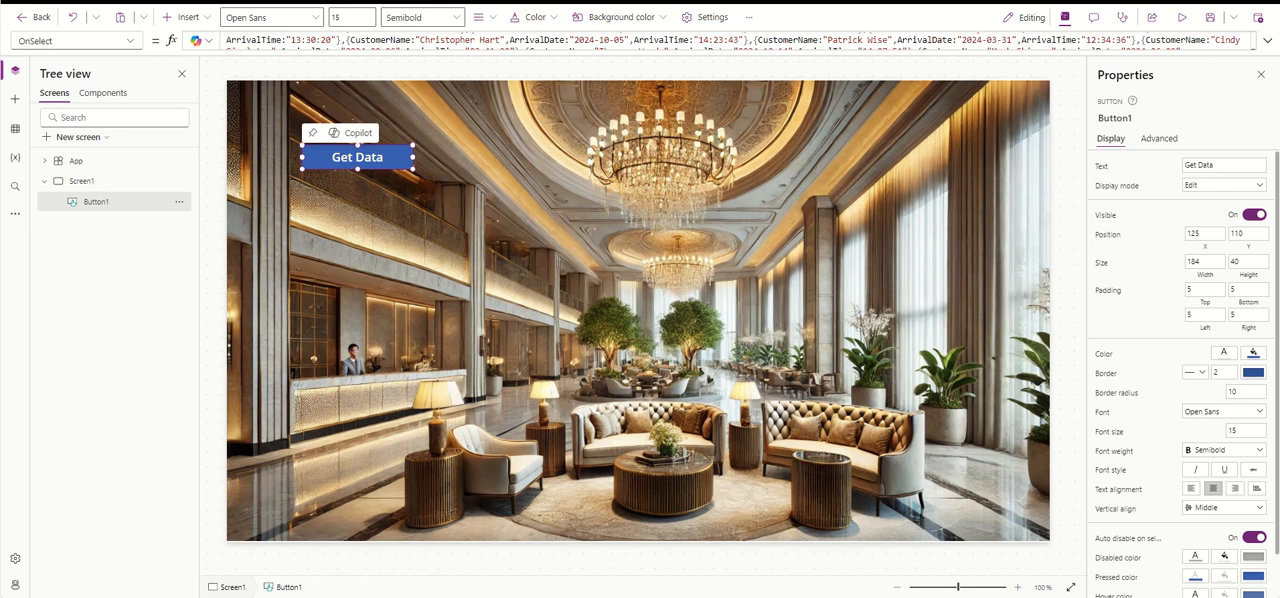
pyautogui.click(1182, 18)
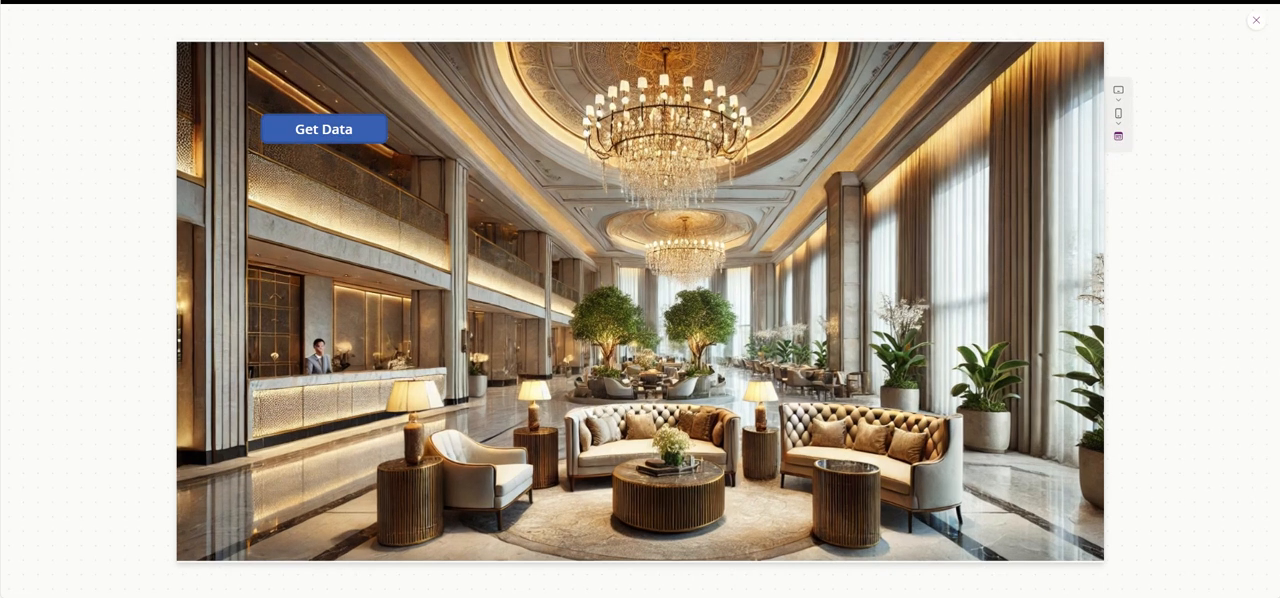
pyautogui.click(1255, 24)
pyautogui.click(347, 157)
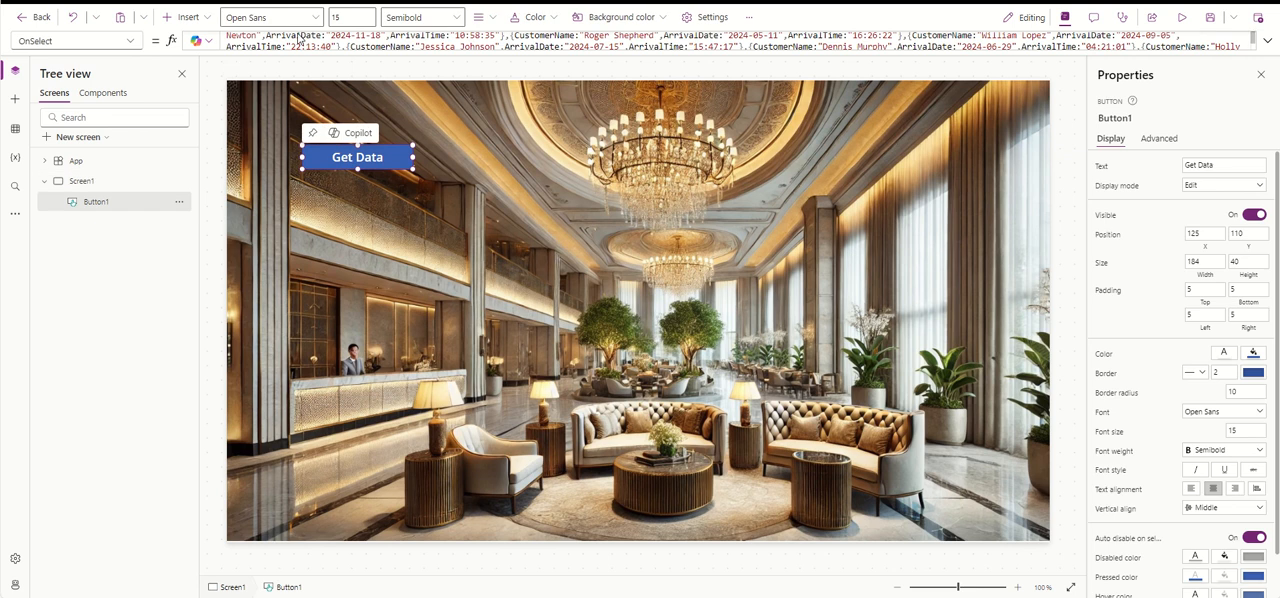
# - Examine the rows stored in ColCustomerData from the button's OnSelect formula
pyautogui.scroll(1, 318, 46)
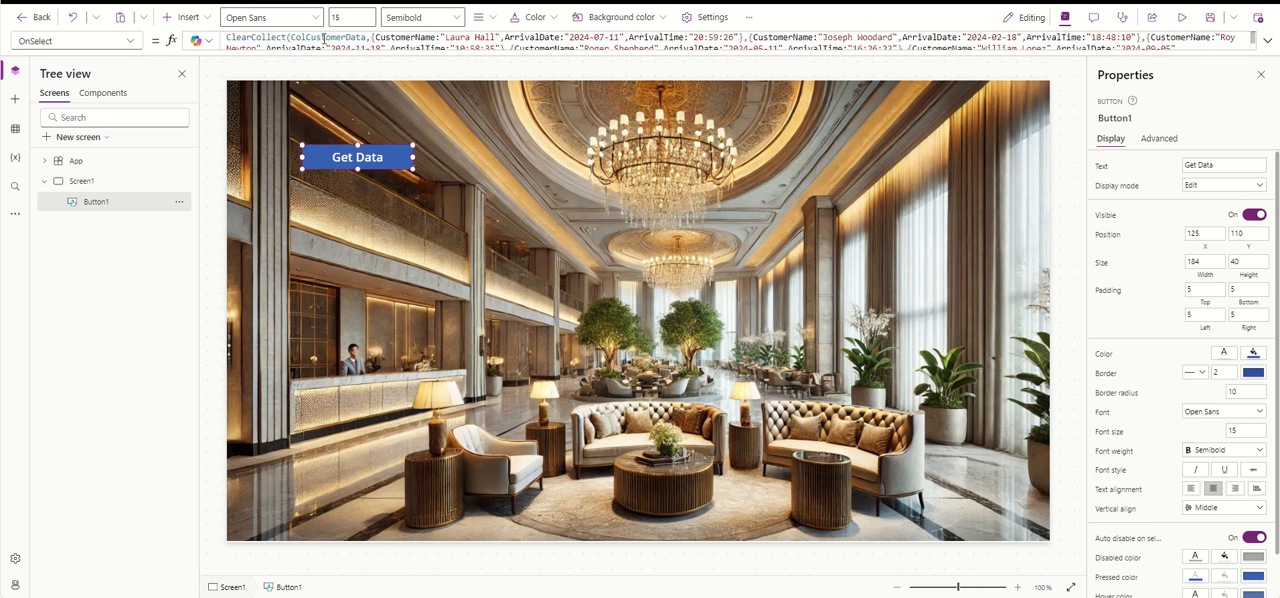
pyautogui.doubleClick(323, 38)
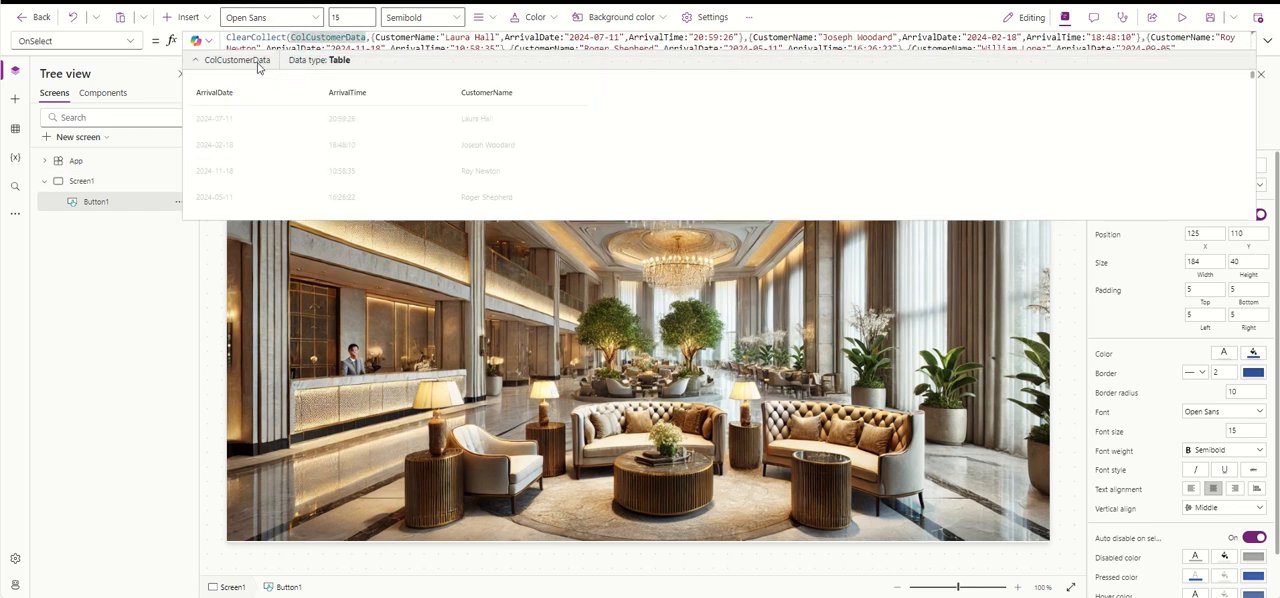
pyautogui.scroll(-5, 526, 136)
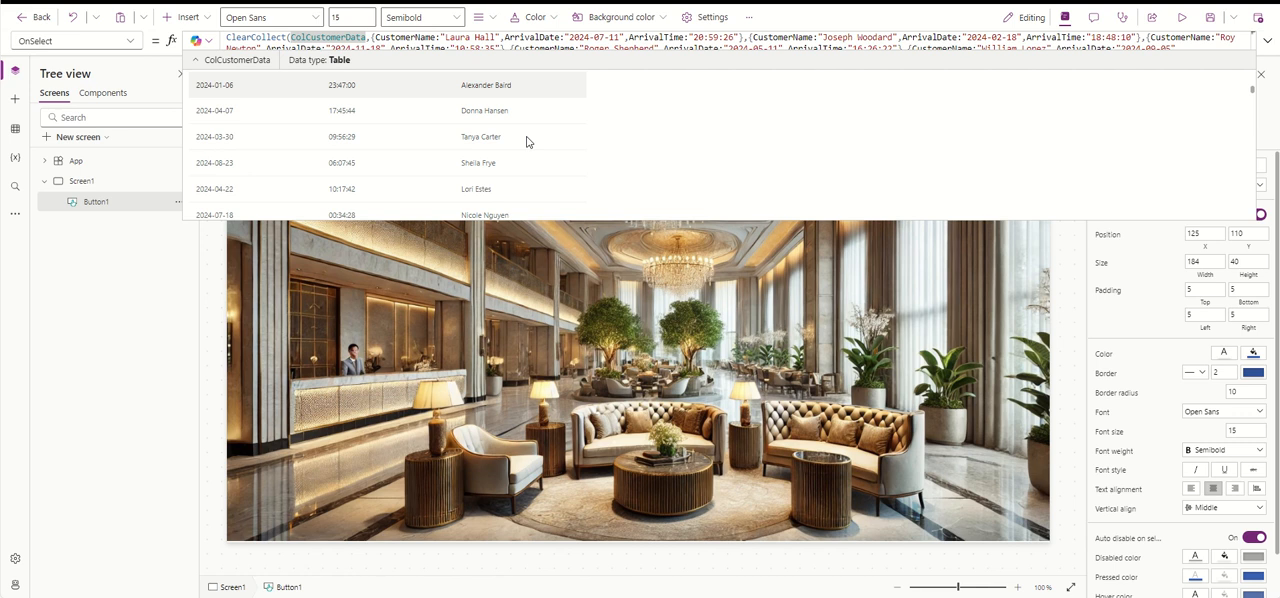
pyautogui.scroll(5, 528, 150)
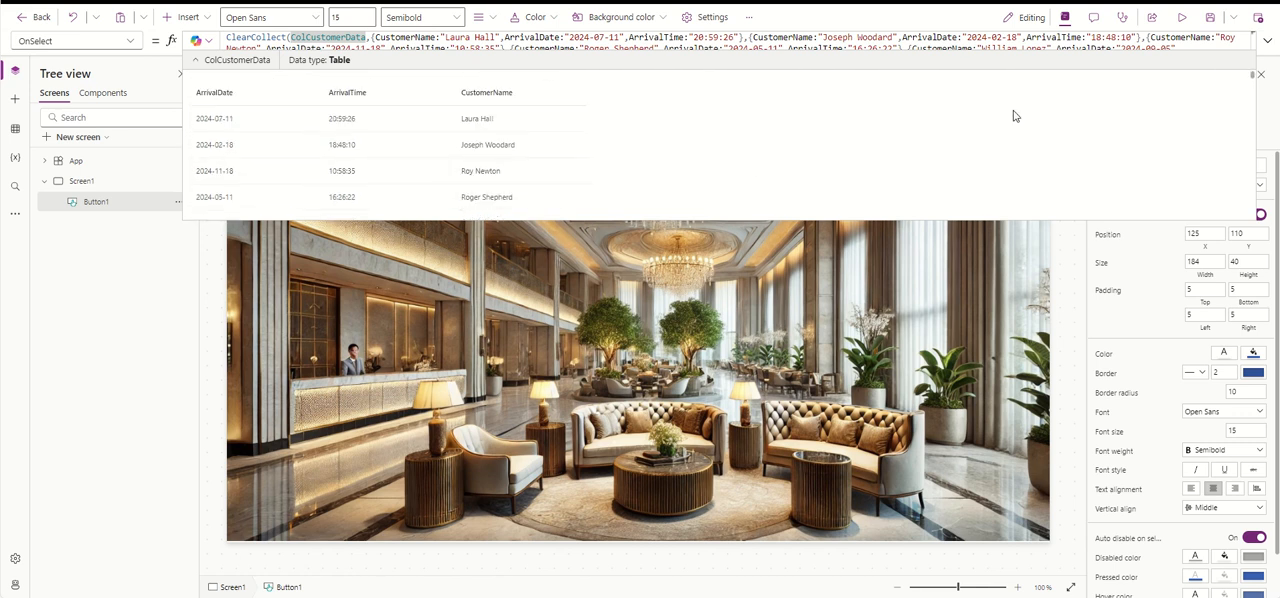
pyautogui.click(1267, 42)
pyautogui.click(1269, 50)
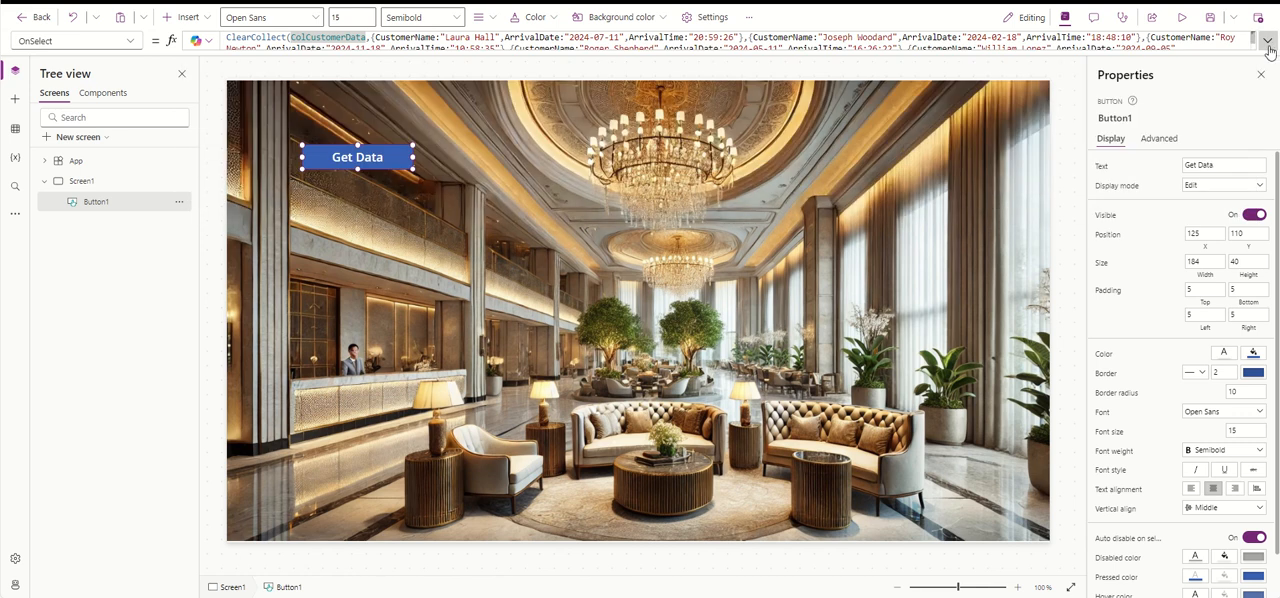
# - Insert a drop down and place it below the Get Data button at X 125, Y 185, with a width of 287
pyautogui.click(185, 17)
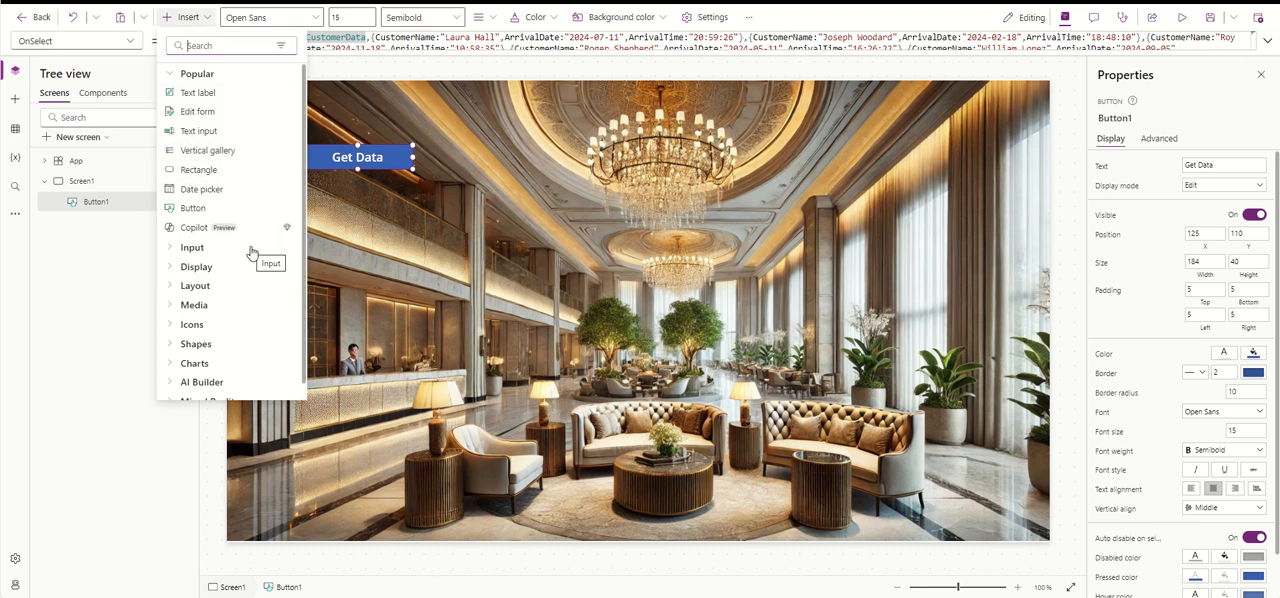
pyautogui.click(196, 248)
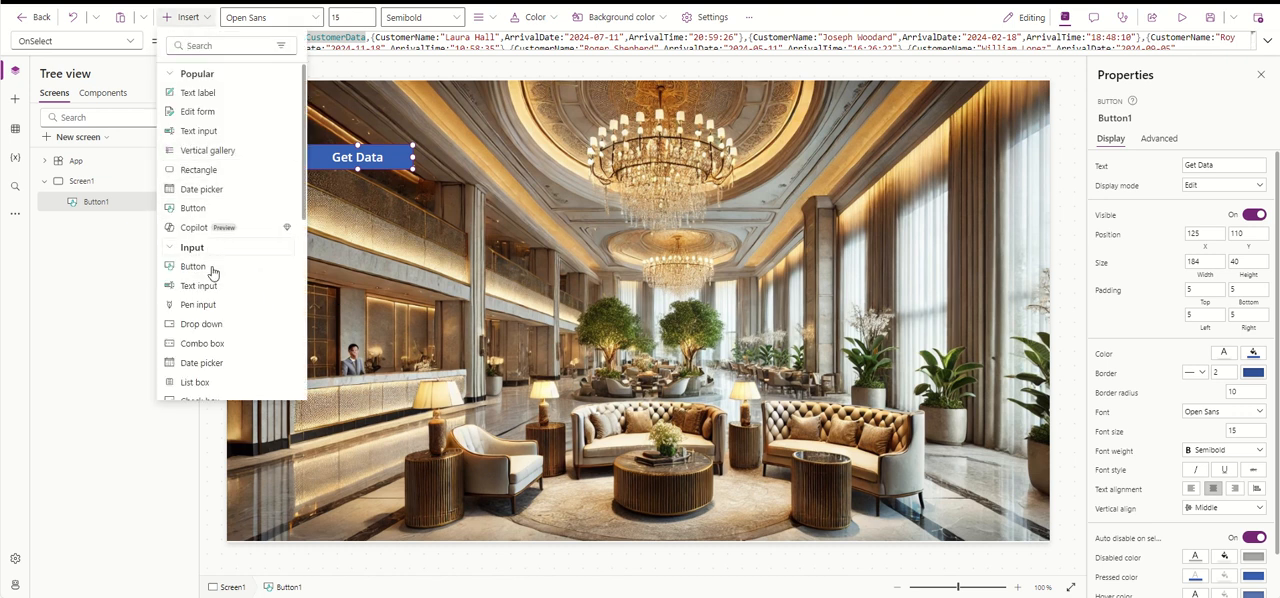
pyautogui.click(250, 324)
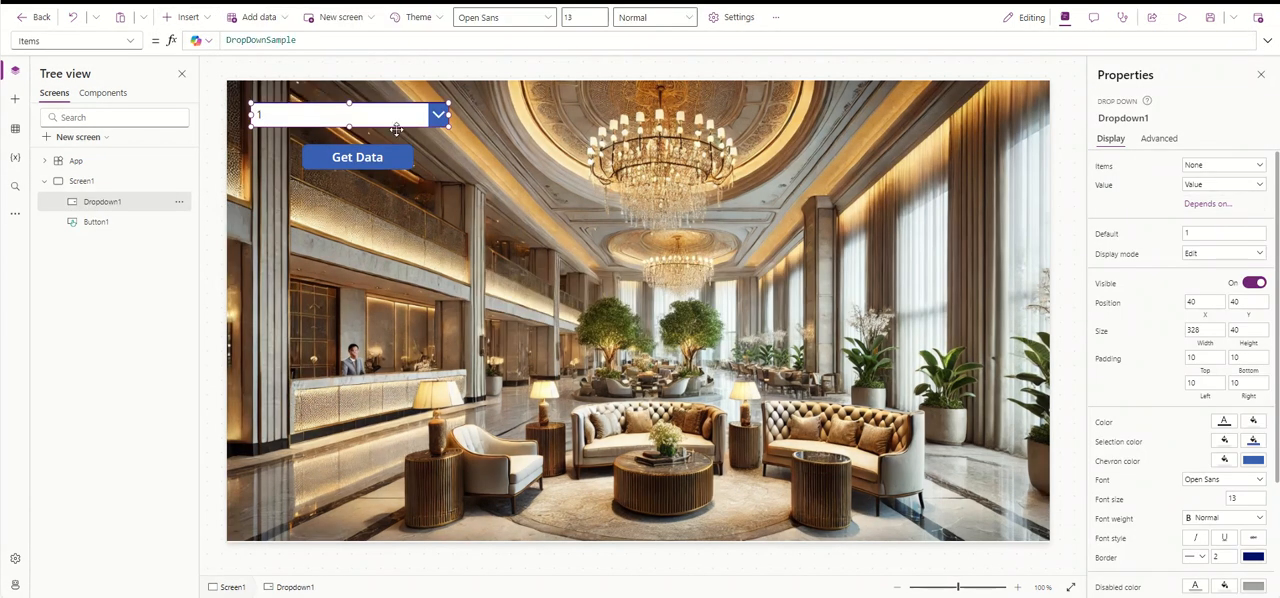
pyautogui.moveTo(381, 115); pyautogui.dragTo(476, 202)
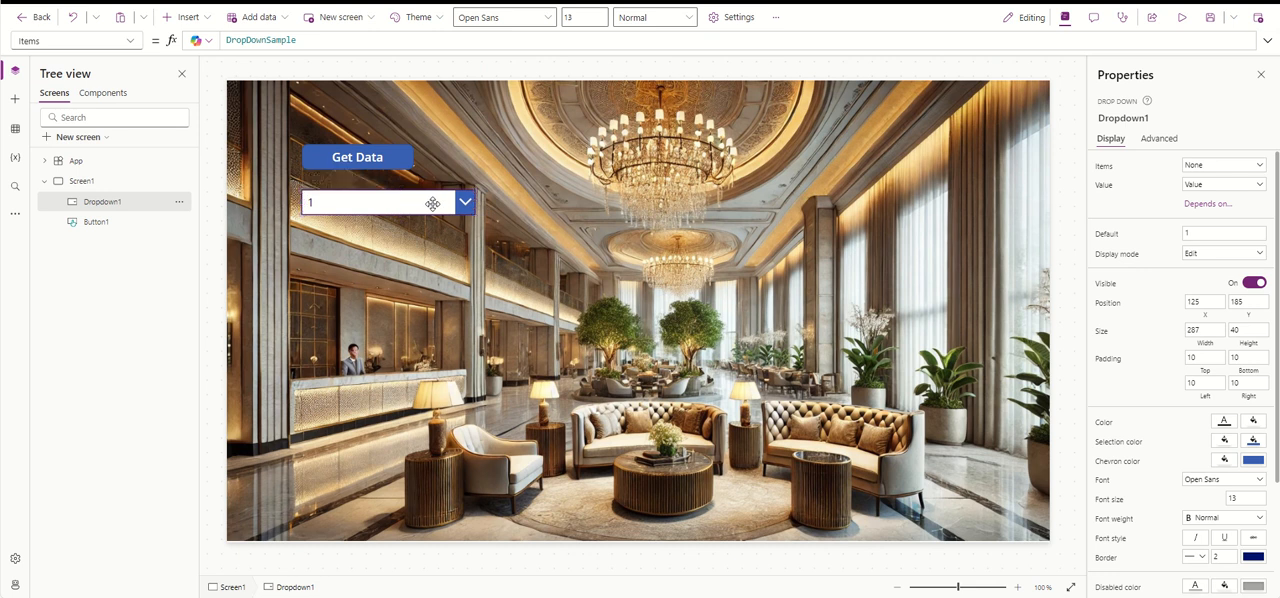
# - Copy the collection name from the Get Data button's formula and set the drop down's Items to ColCustomerData.CustomerName
pyautogui.click(350, 157)
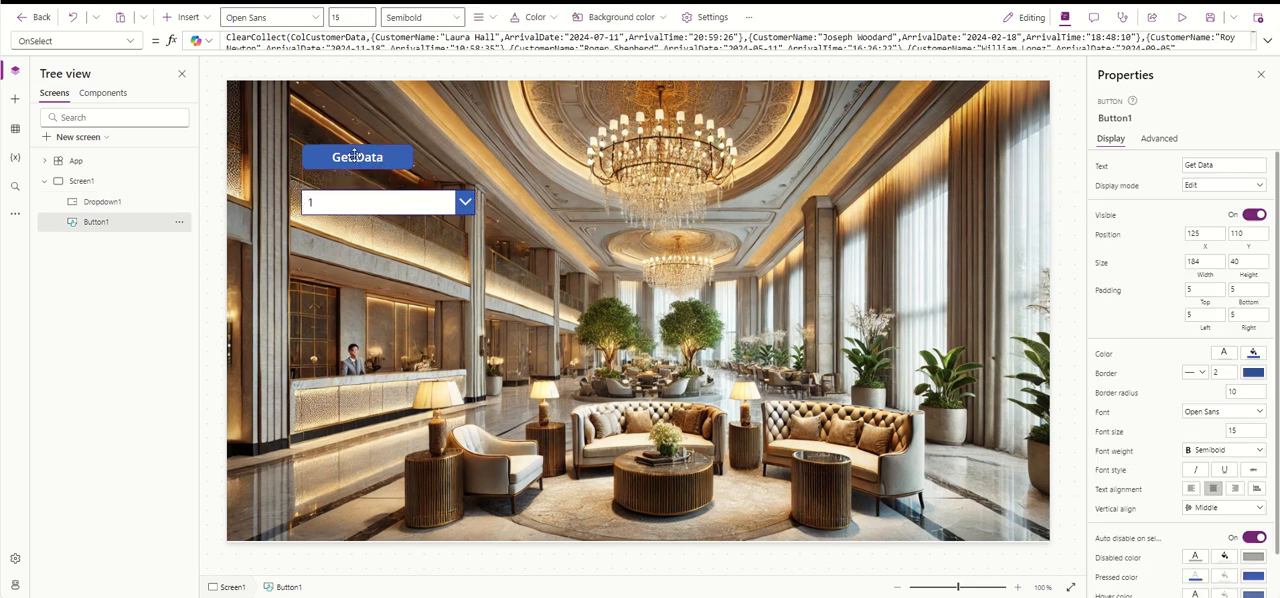
pyautogui.moveTo(365, 37); pyautogui.dragTo(290, 37)
pyautogui.hotkey('ctrl', 'c')
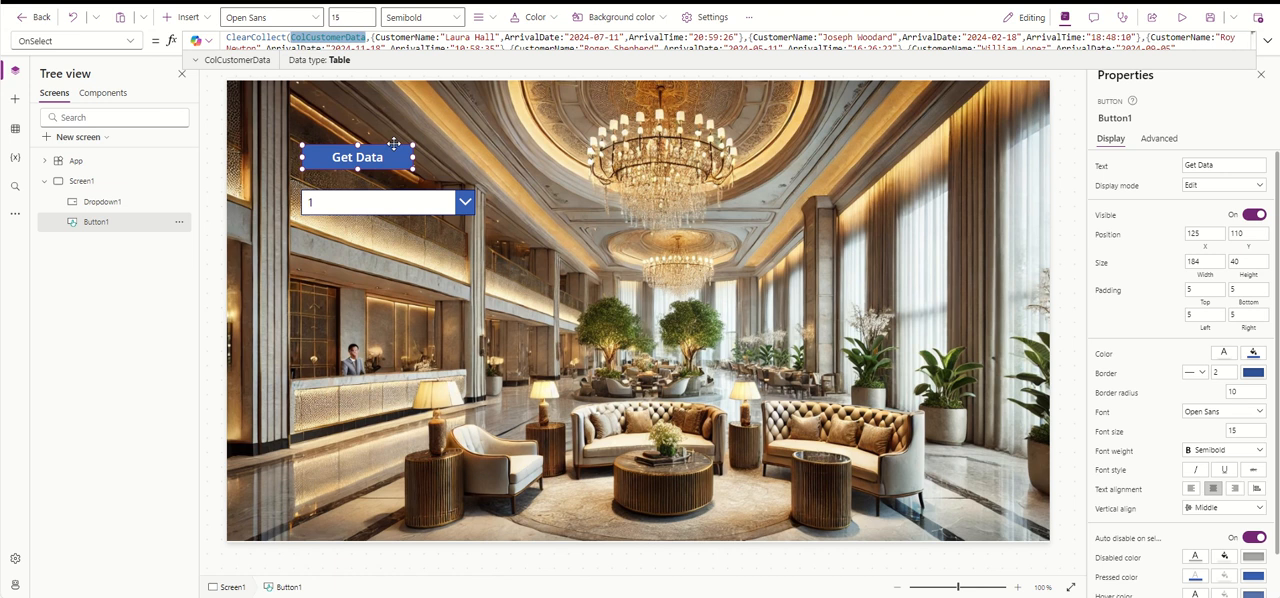
pyautogui.click(389, 155)
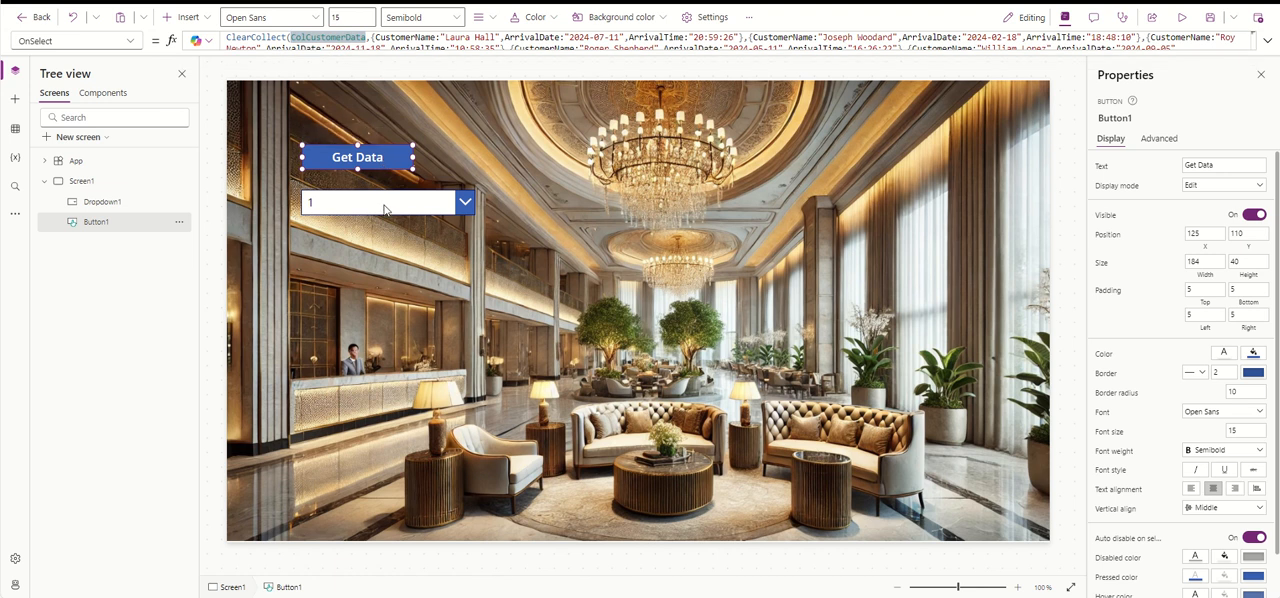
pyautogui.click(383, 204)
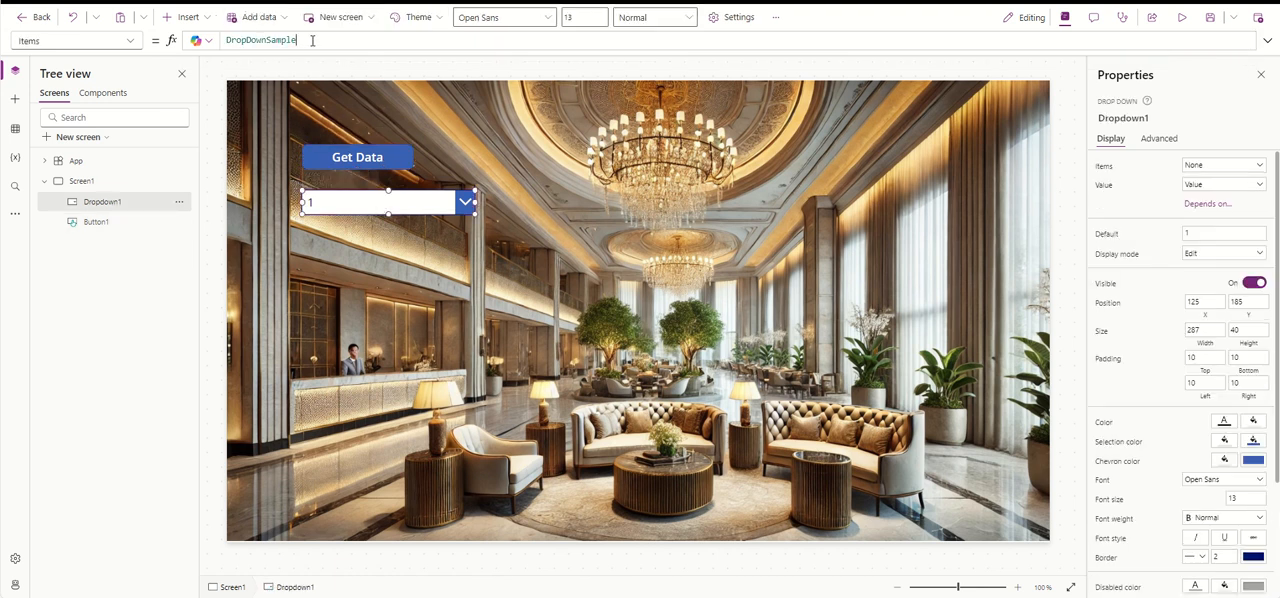
pyautogui.click(339, 42)
pyautogui.hotkey('ctrl', 'a')
pyautogui.hotkey('ctrl', 'v')
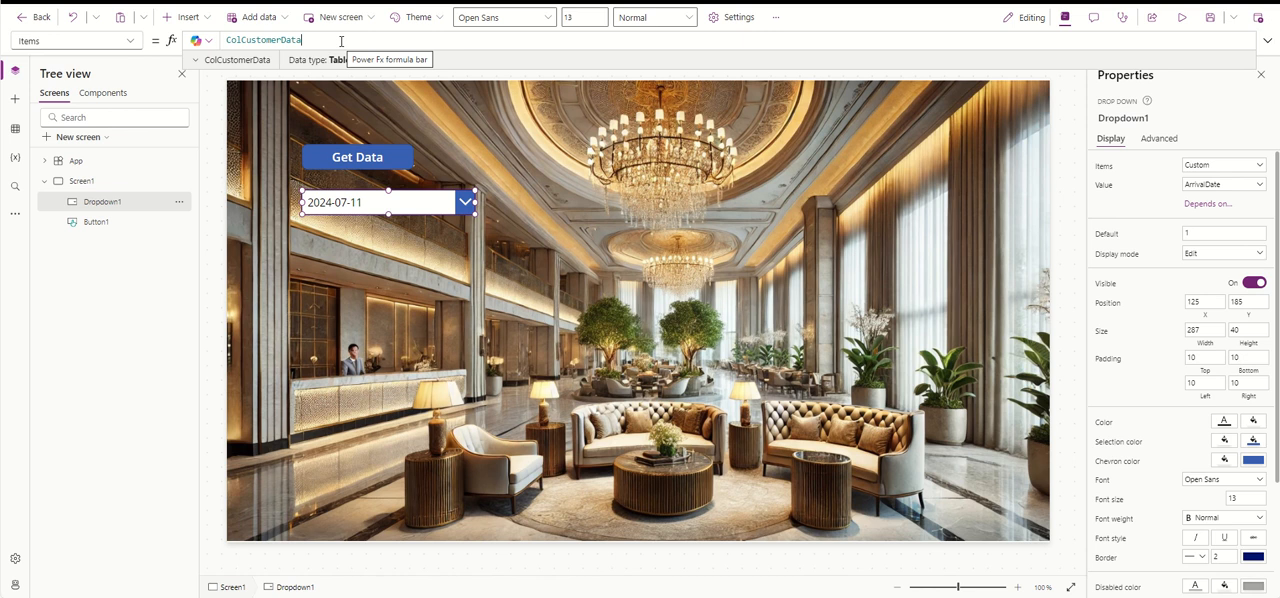
pyautogui.write('.CustomerName')
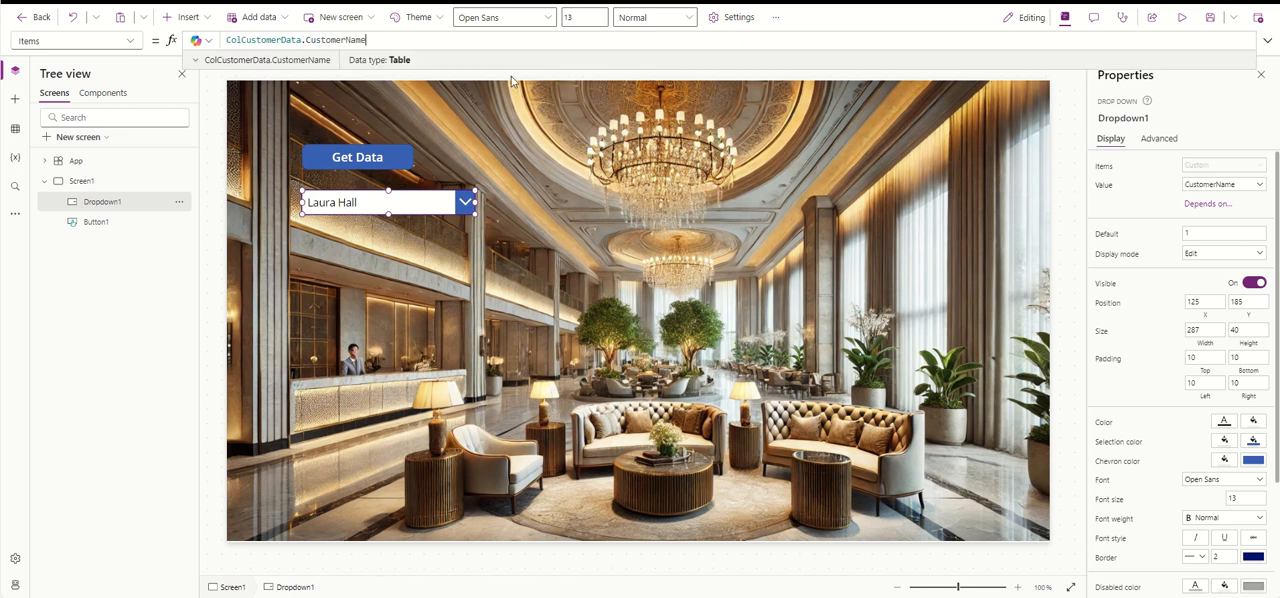
# - Wrap the drop down's Items formula as Sort(ColCustomerData.CustomerName,CustomerName,SortOrder.Ascending)
pyautogui.doubleClick(228, 41)
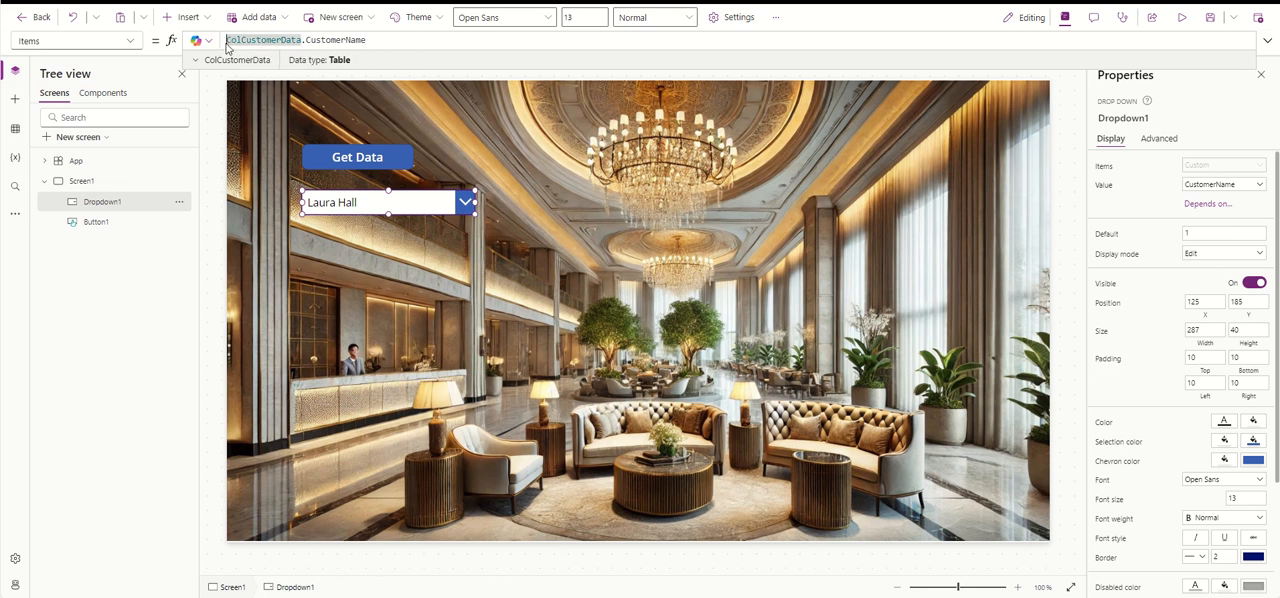
pyautogui.write('Sort(')
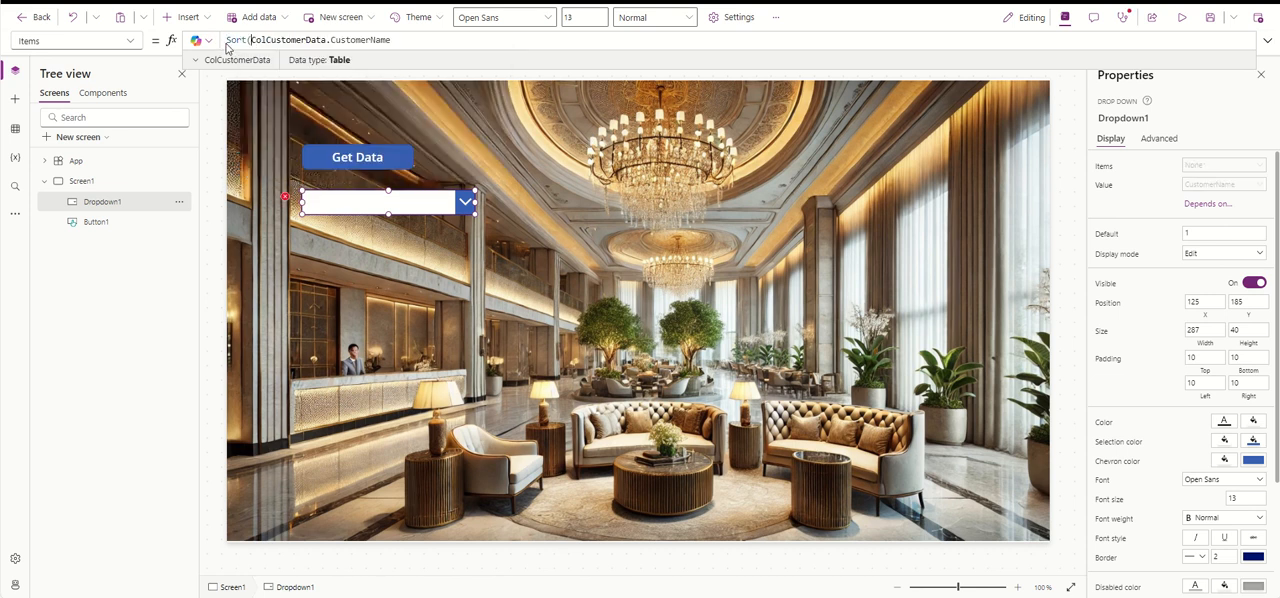
pyautogui.click(411, 38)
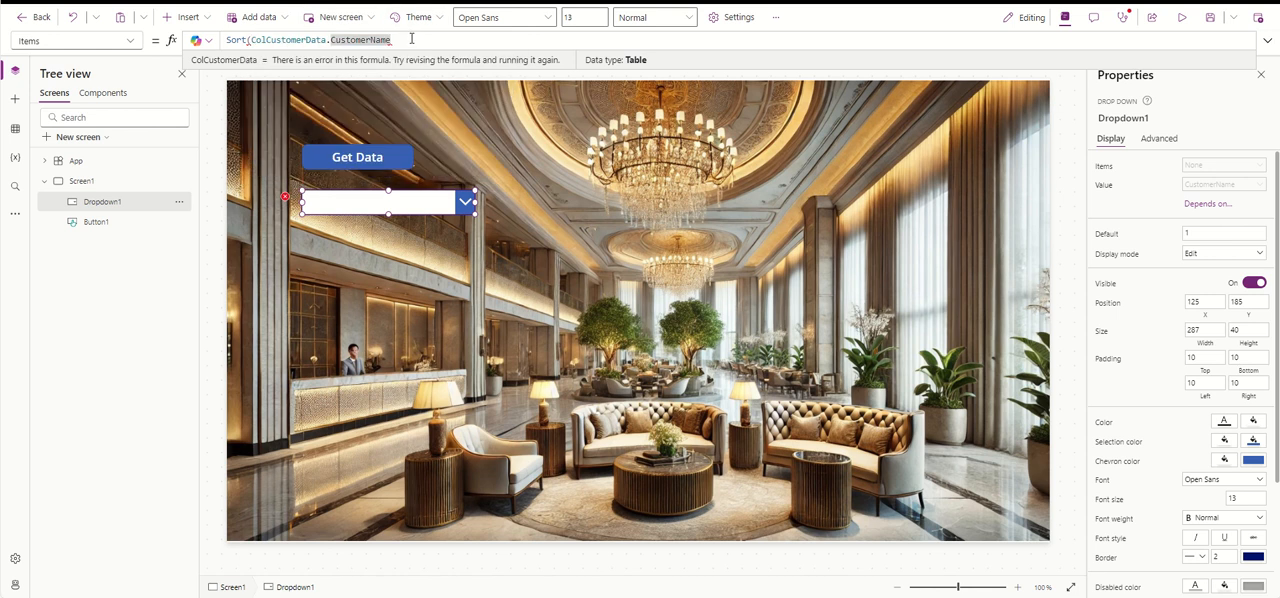
pyautogui.write(',')
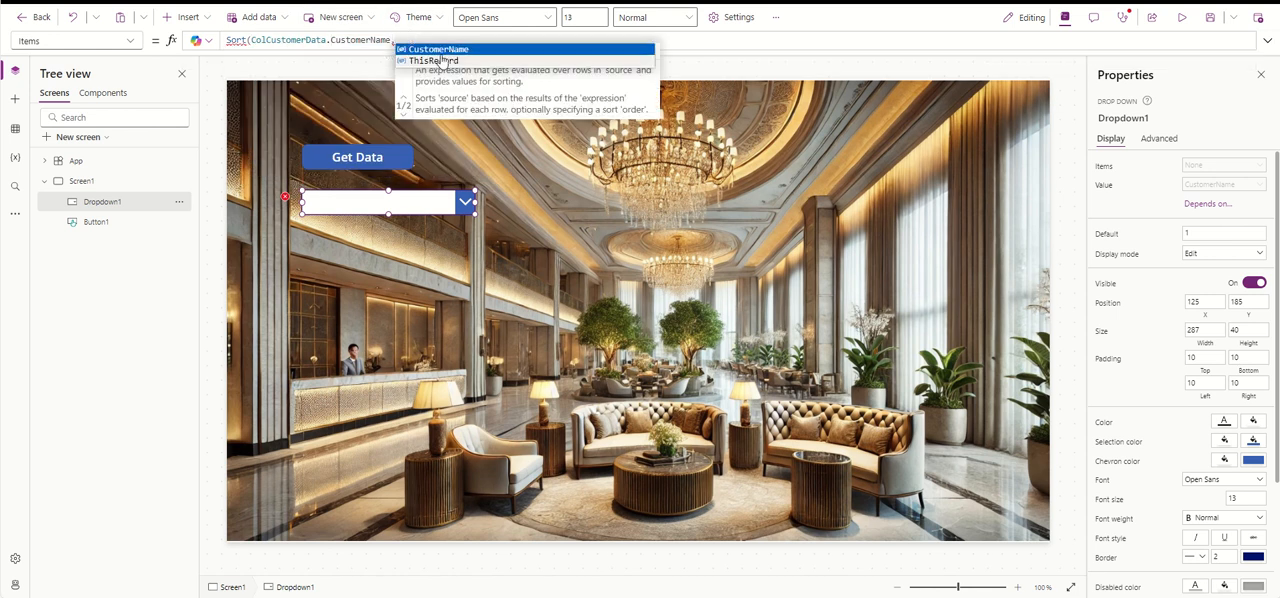
pyautogui.click(446, 48)
pyautogui.write(',')
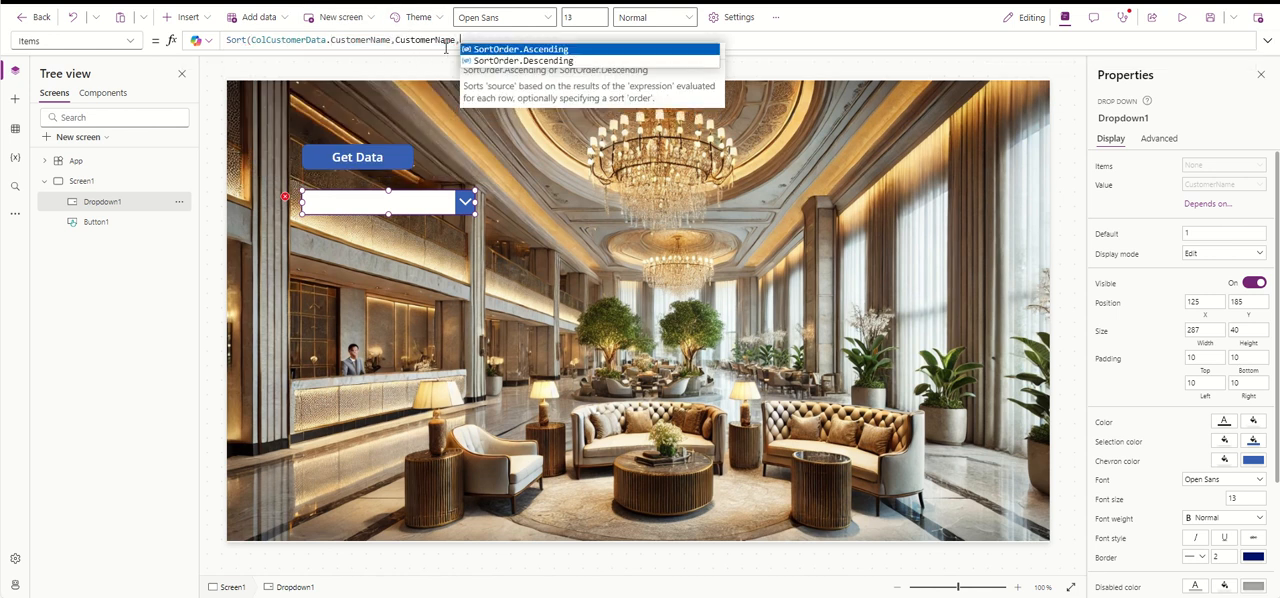
pyautogui.click(541, 49)
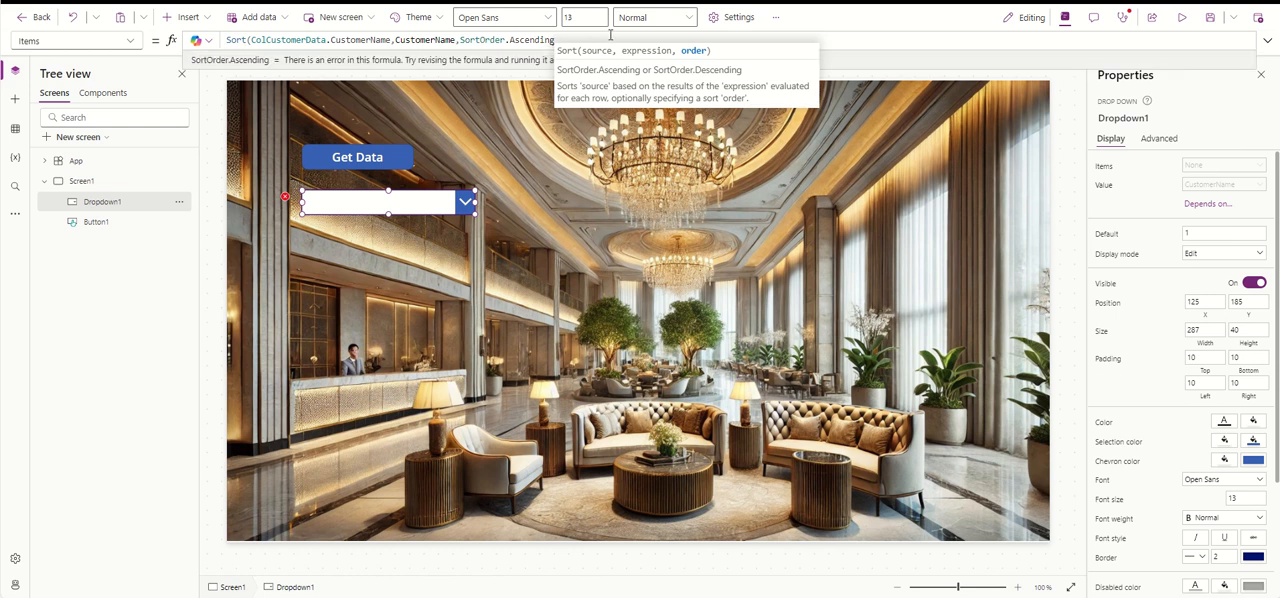
pyautogui.write(')')
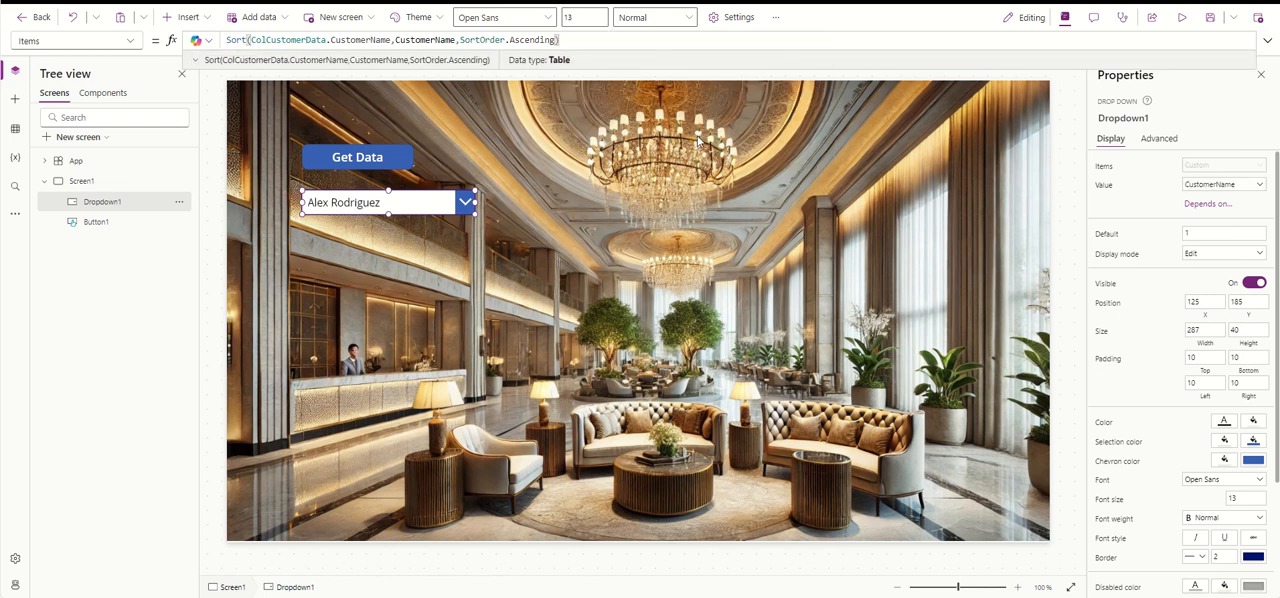
# - Preview the app and check the order of the customer names in the drop down
pyautogui.click(1181, 17)
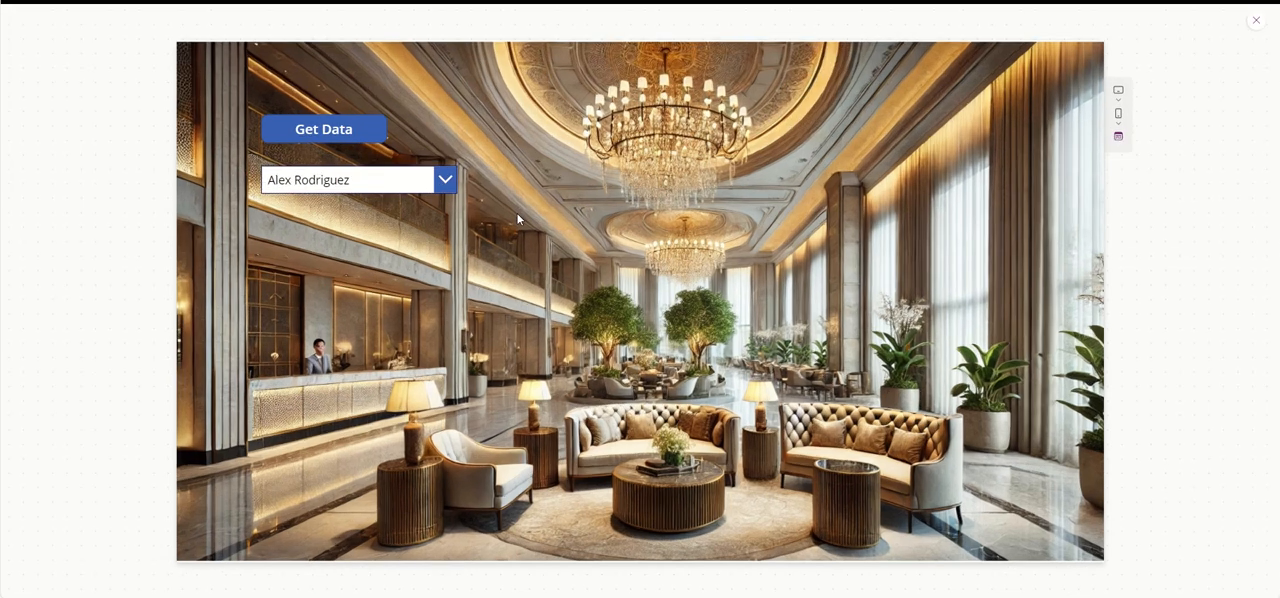
pyautogui.click(433, 190)
pyautogui.scroll(-5, 414, 371)
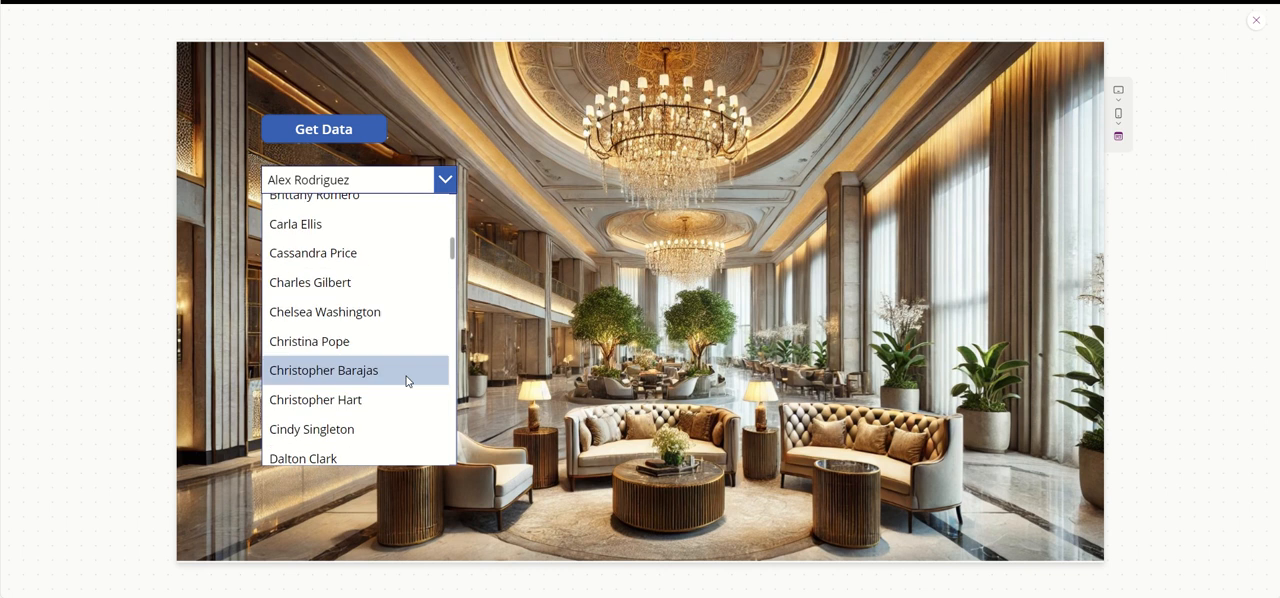
pyautogui.scroll(5, 405, 375)
pyautogui.click(410, 187)
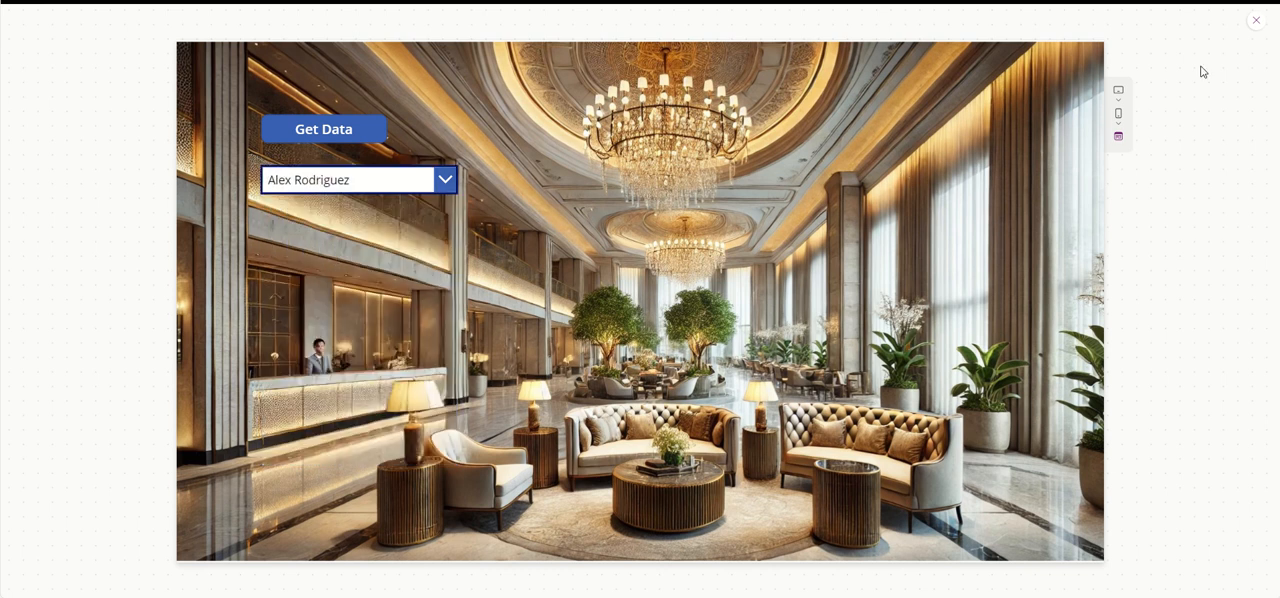
pyautogui.click(1254, 21)
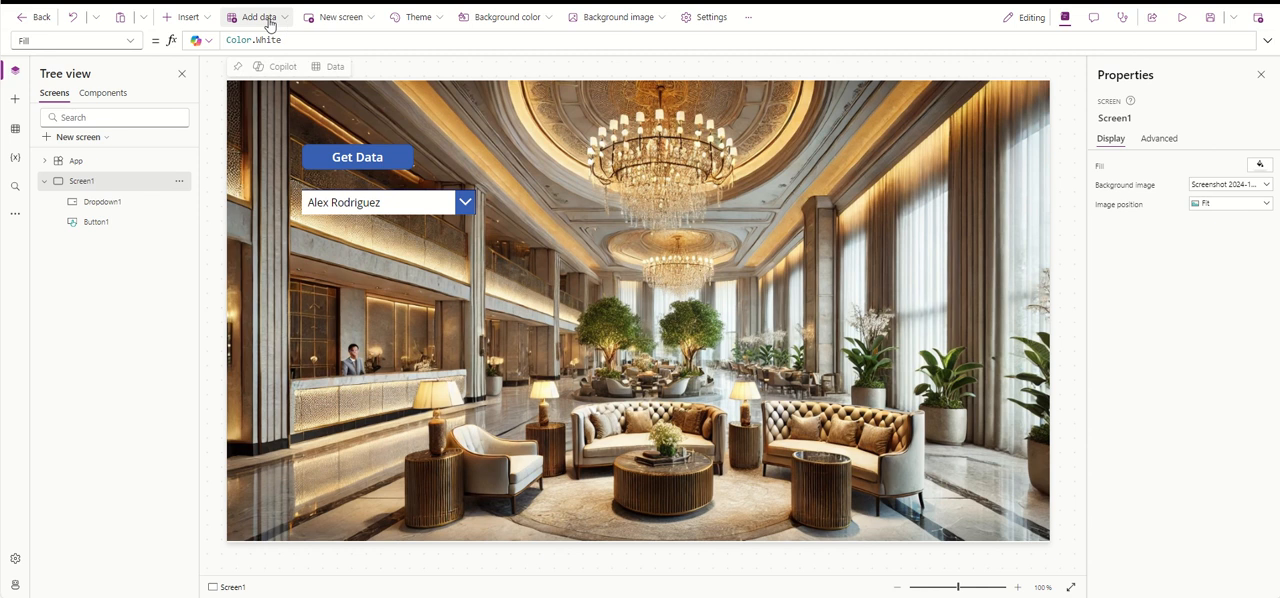
# - Insert a vertical gallery and place it beside the Get Data button and drop down at X 620, Y 80
pyautogui.click(188, 18)
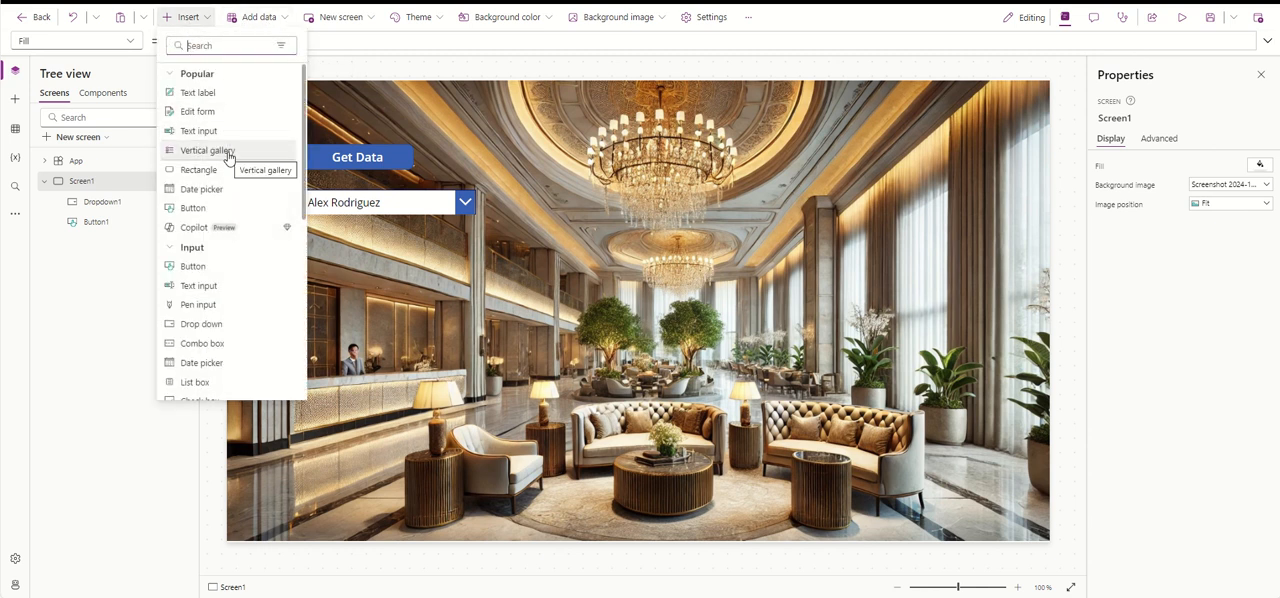
pyautogui.press('Escape')
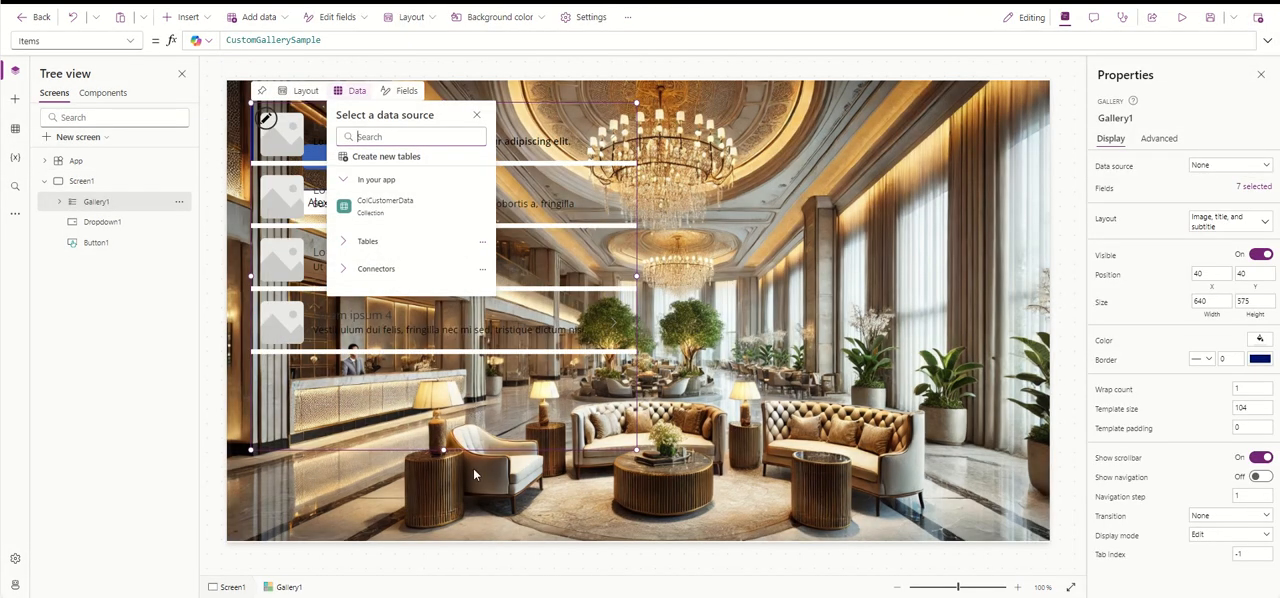
pyautogui.moveTo(448, 423); pyautogui.dragTo(799, 440)
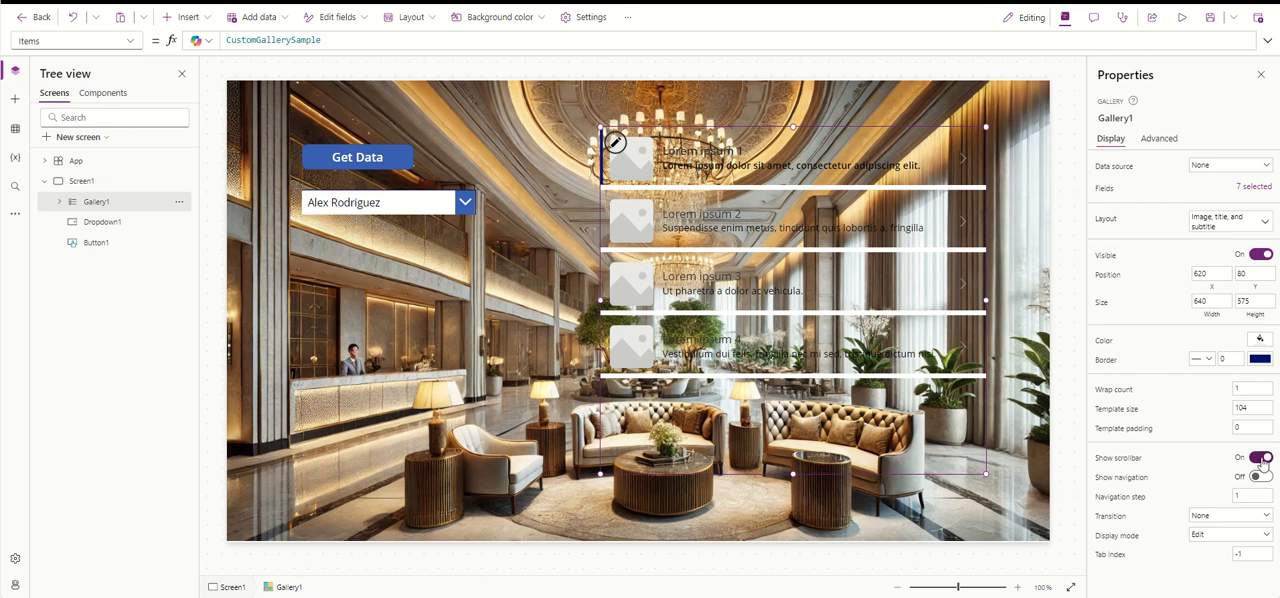
# - Fill the gallery with white and change its layout to Blank
pyautogui.click(1260, 341)
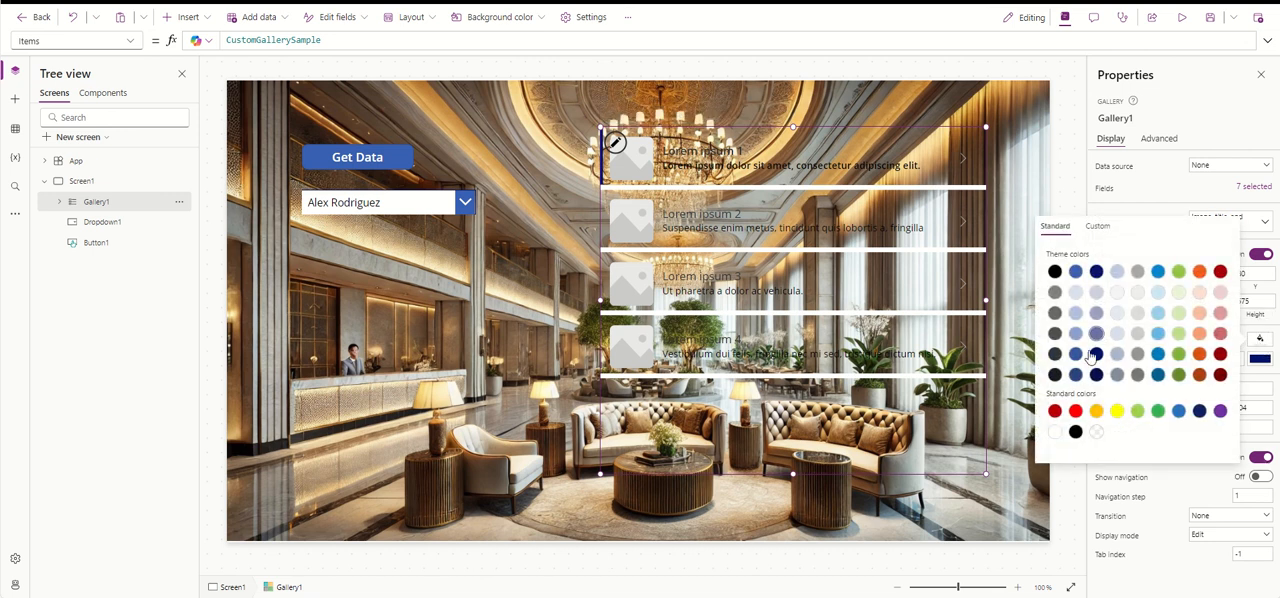
pyautogui.click(1056, 431)
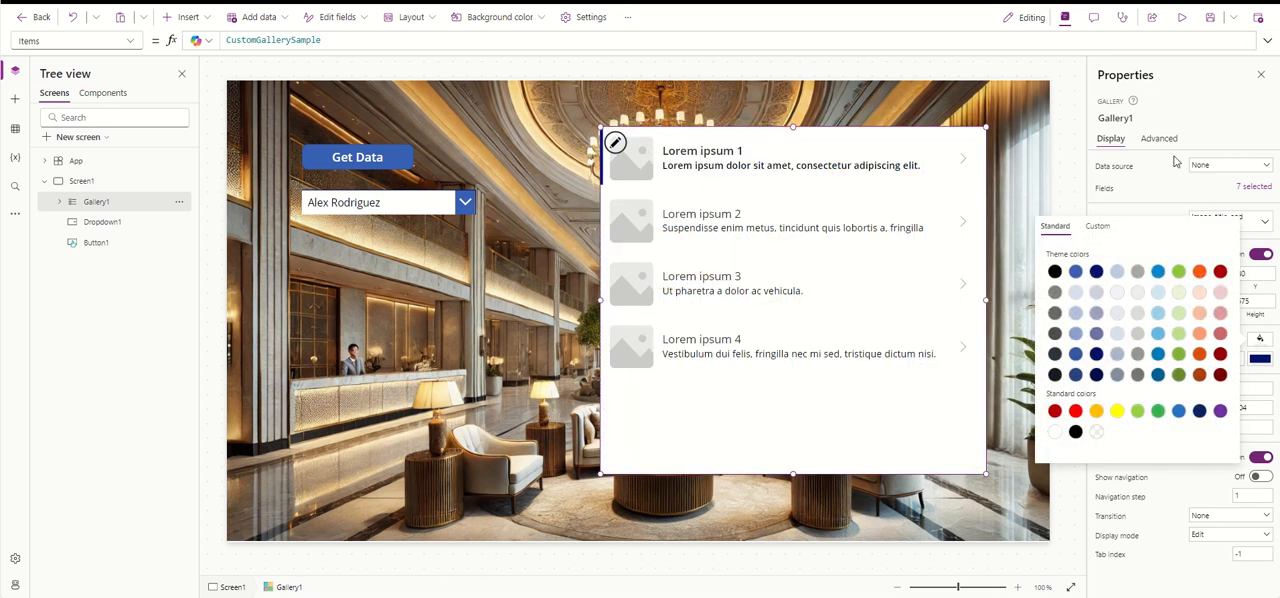
pyautogui.click(1156, 189)
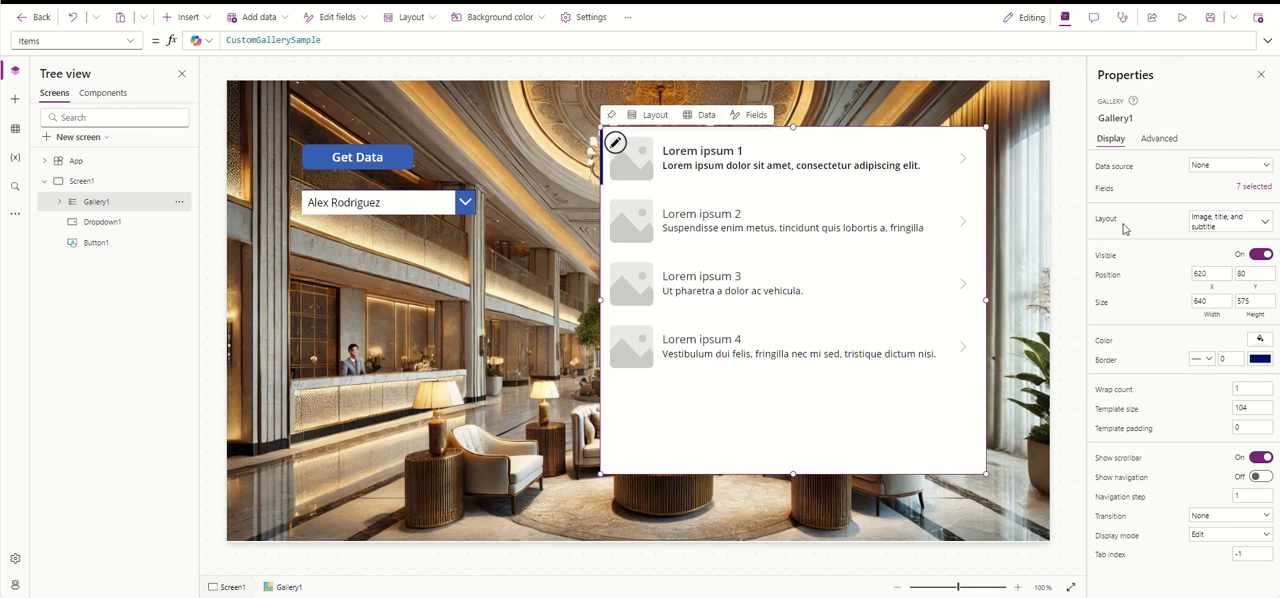
pyautogui.click(1225, 222)
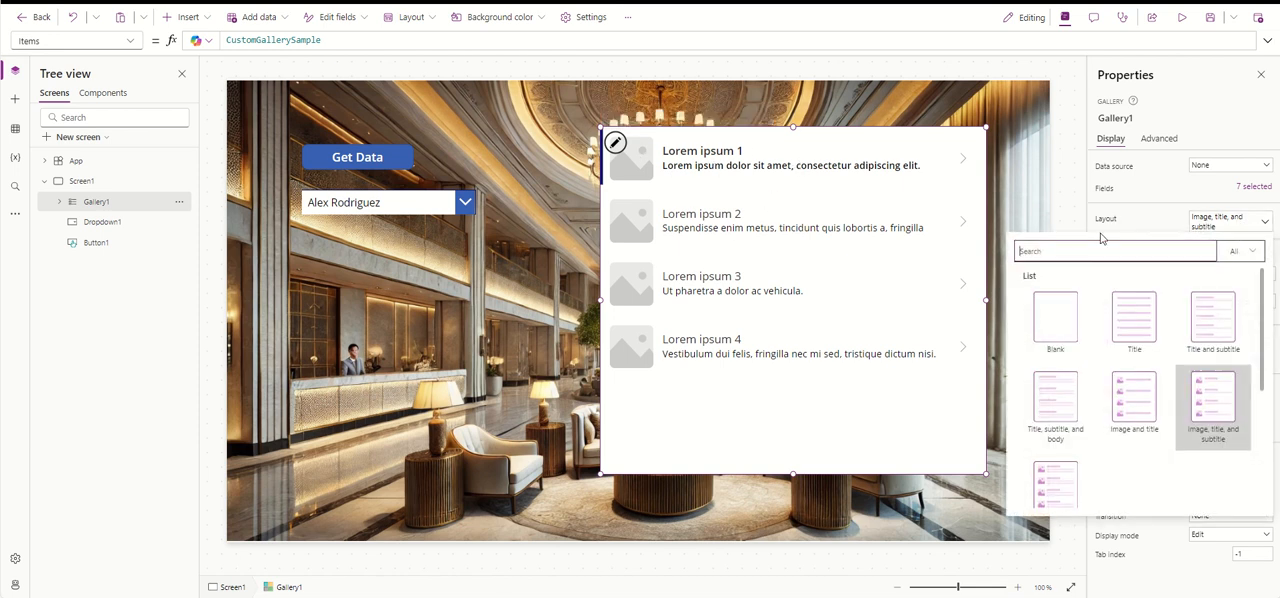
pyautogui.click(1068, 320)
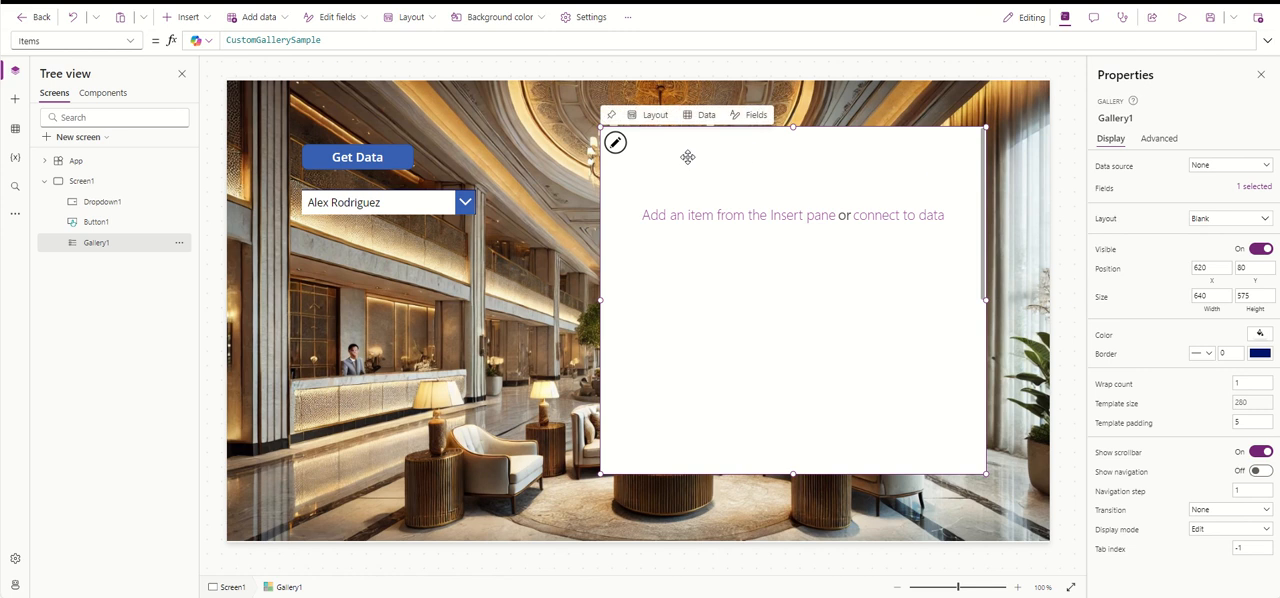
# - Shrink the gallery's first-row template to a template size of 45
pyautogui.click(634, 142)
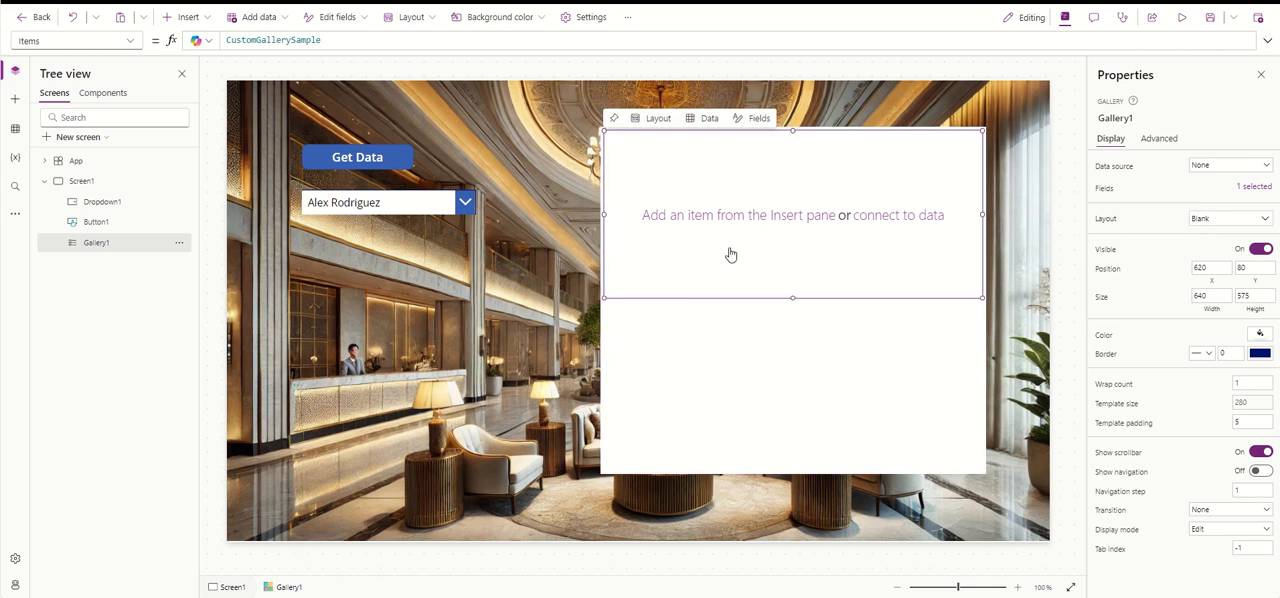
pyautogui.click(720, 405)
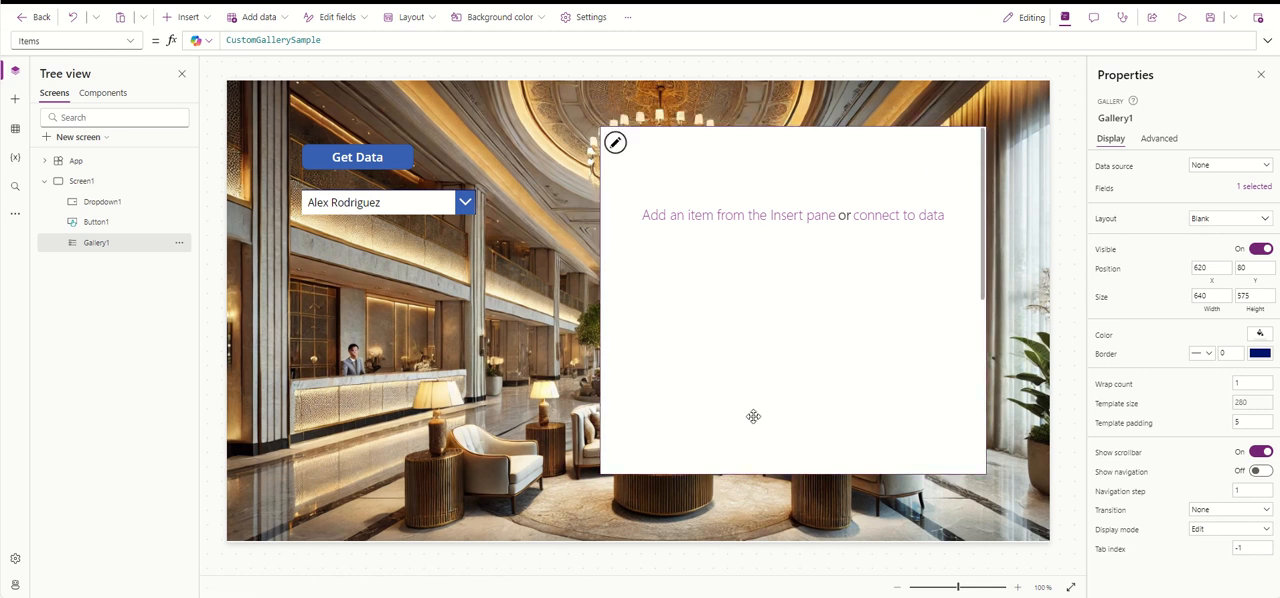
pyautogui.click(755, 188)
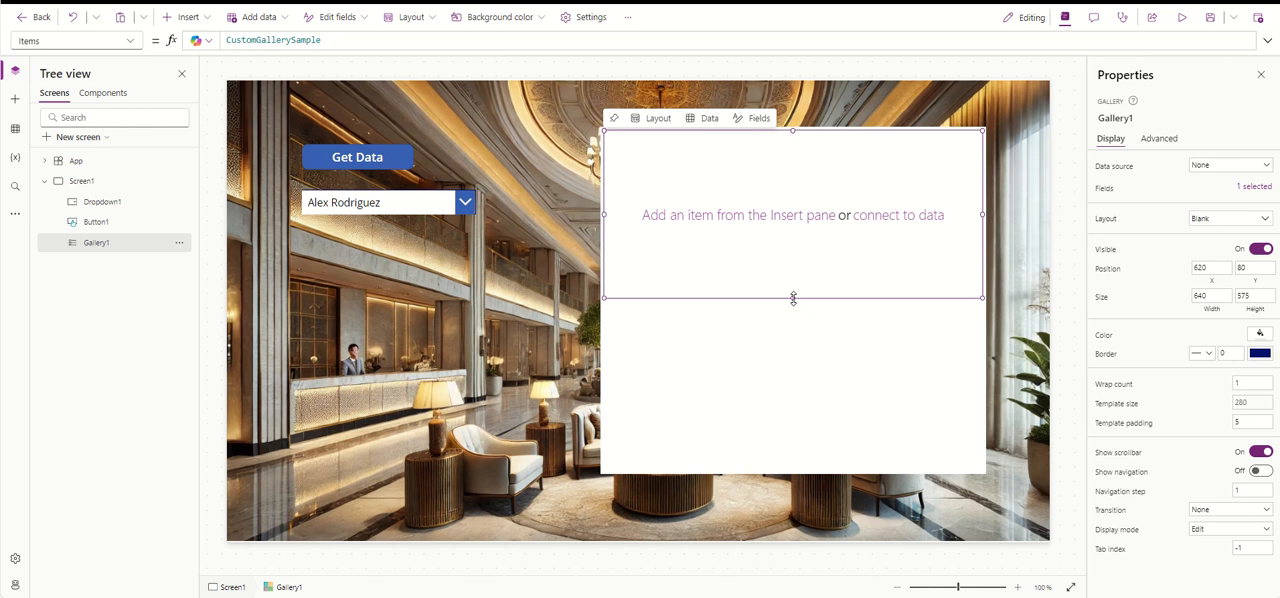
pyautogui.moveTo(793, 298); pyautogui.dragTo(791, 157)
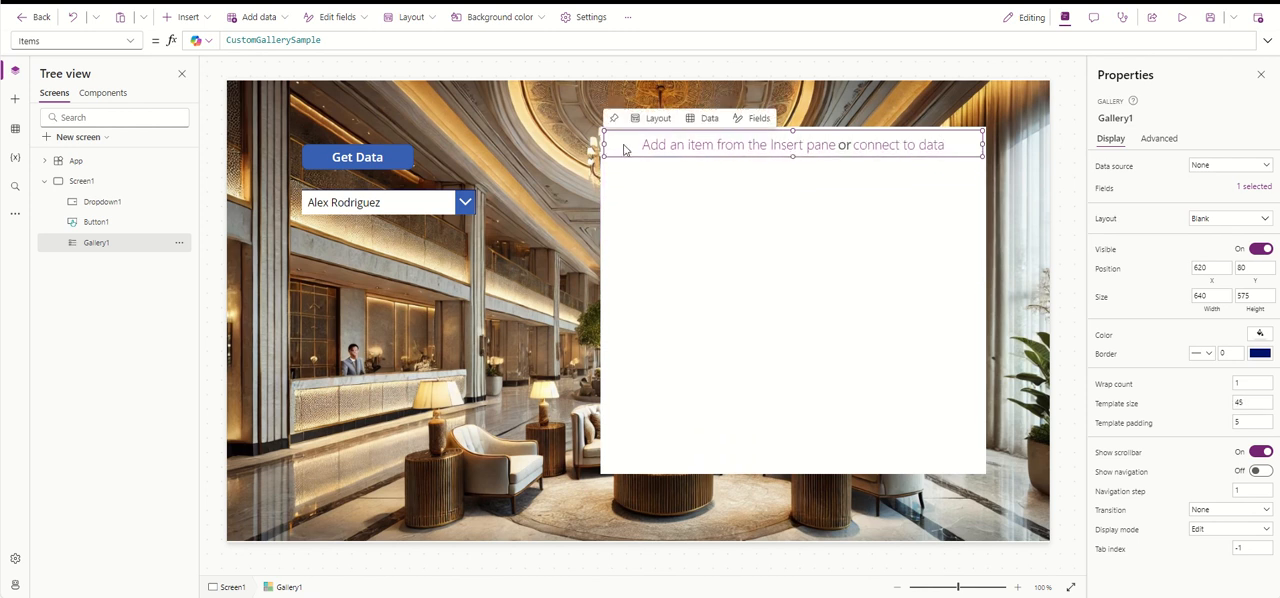
# - Insert a button and place it below the customer name drop down at X 125, Y 249
pyautogui.click(412, 208)
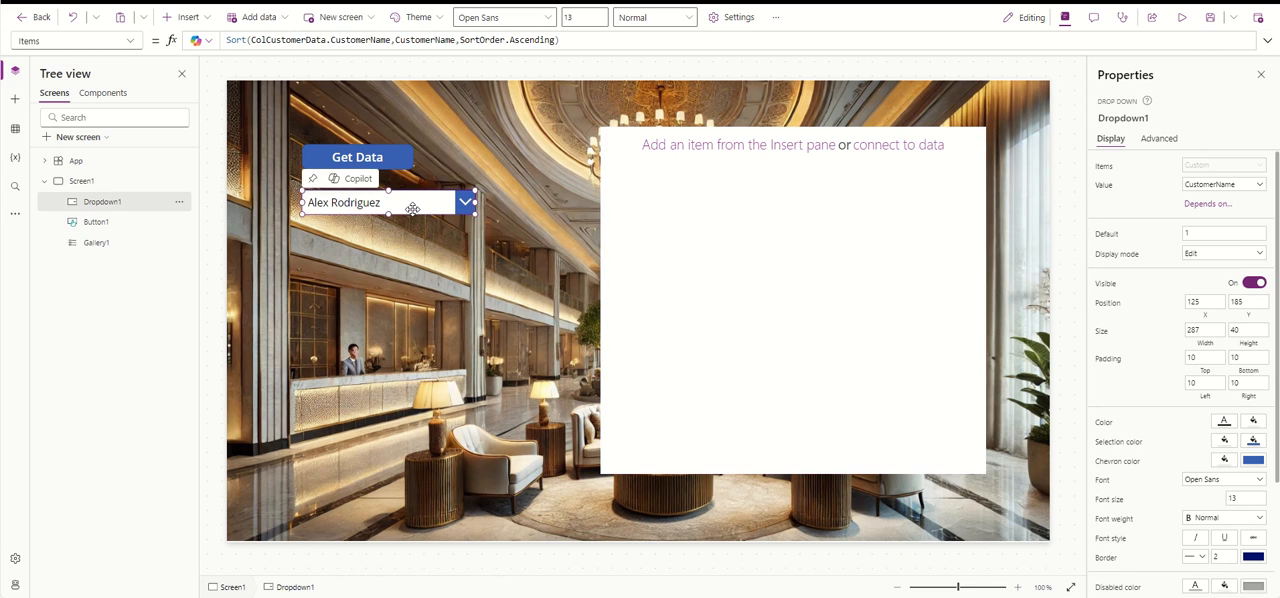
pyautogui.click(195, 17)
pyautogui.click(229, 206)
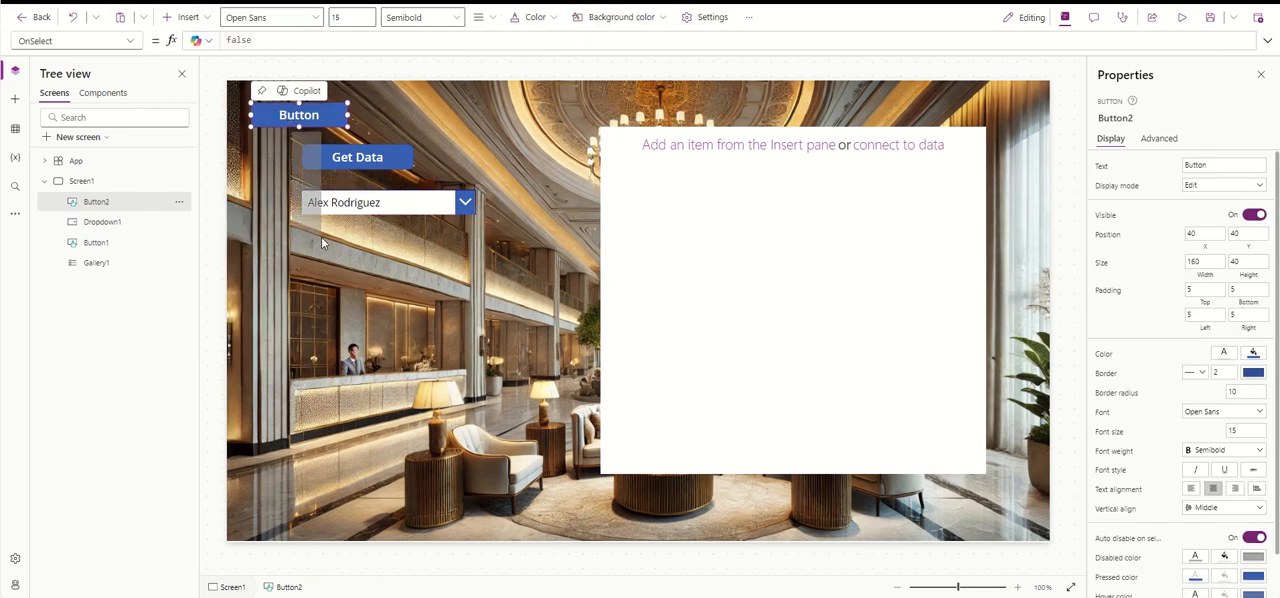
pyautogui.click(262, 210)
pyautogui.moveTo(295, 117); pyautogui.dragTo(348, 242)
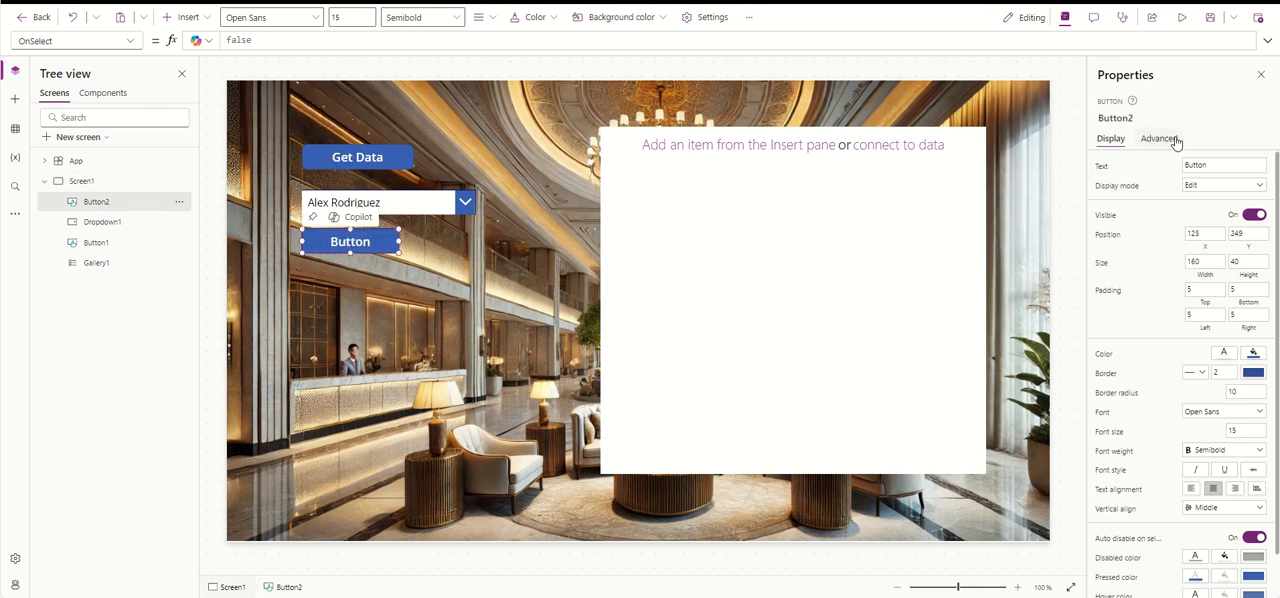
# - Set the new button's text to Check In
pyautogui.click(1242, 164)
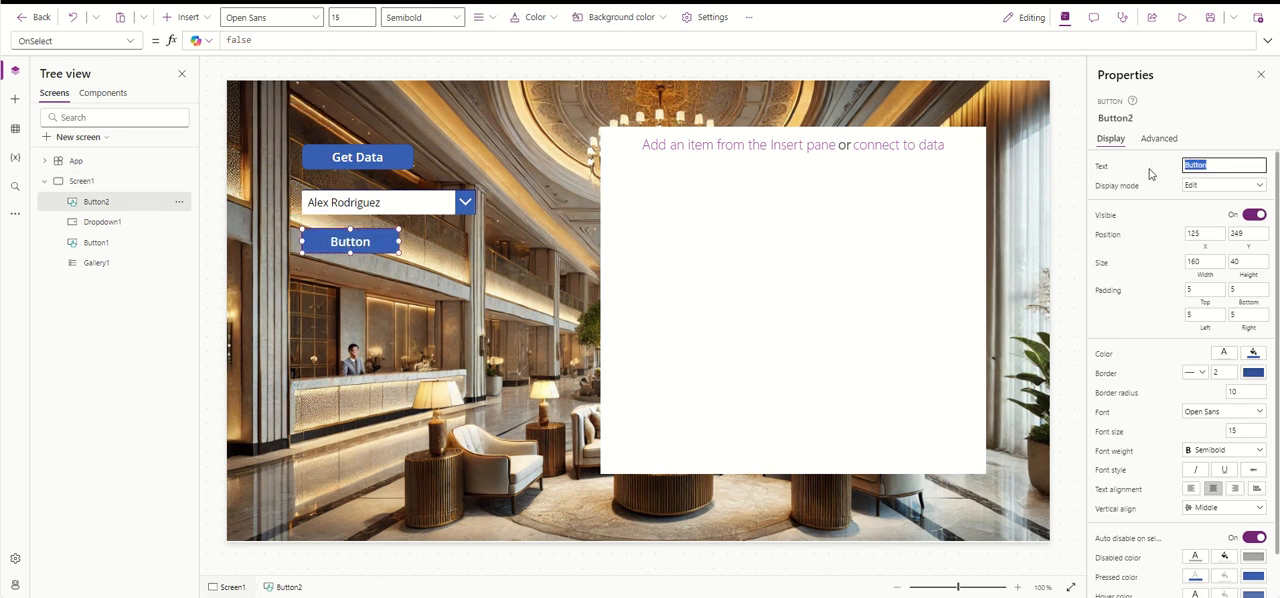
pyautogui.write('Check In')
pyautogui.click(1149, 174)
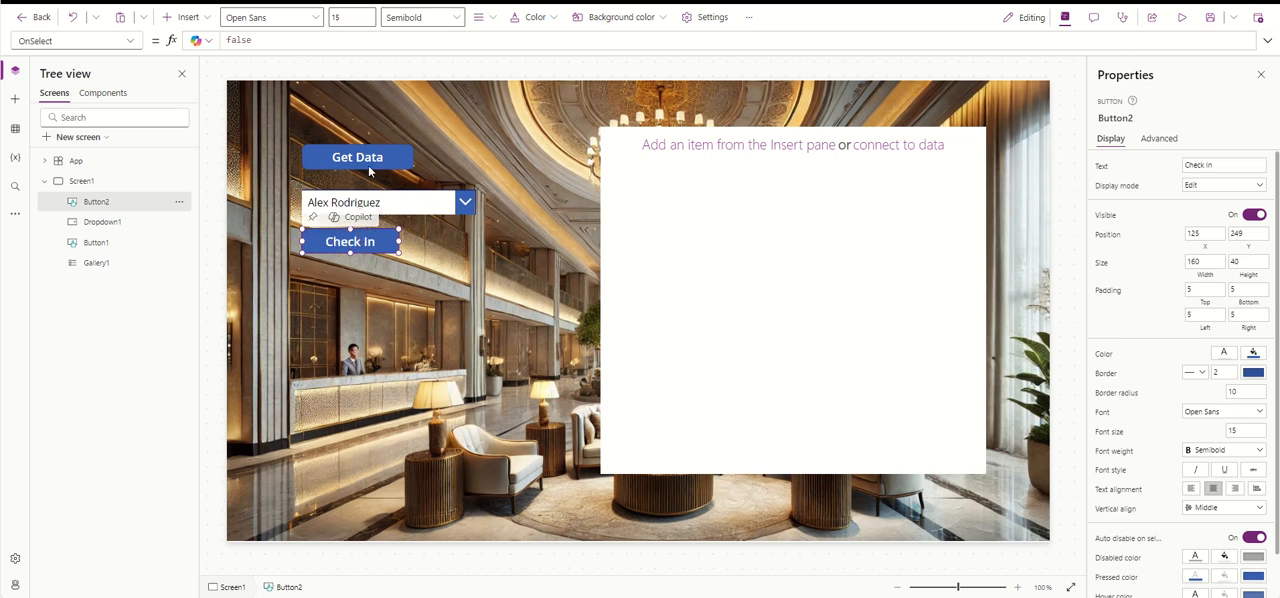
# - Replace the Check In button's OnSelect formula with the start of a Collect( call and enlarge the formula editor
pyautogui.doubleClick(280, 41)
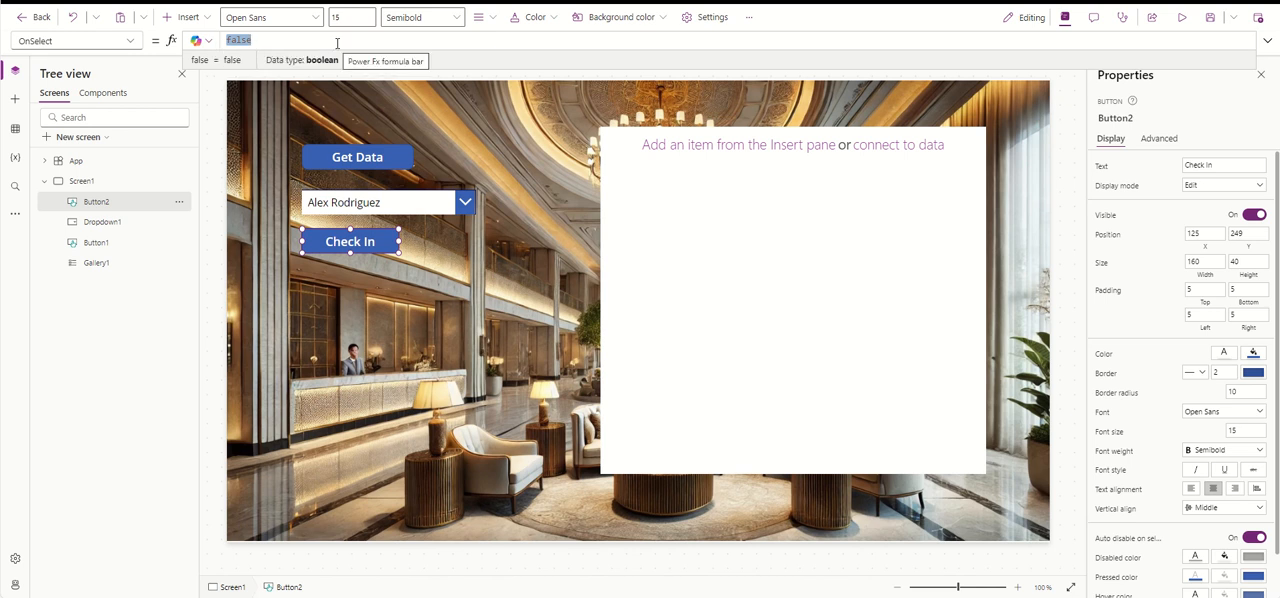
pyautogui.write('Co')
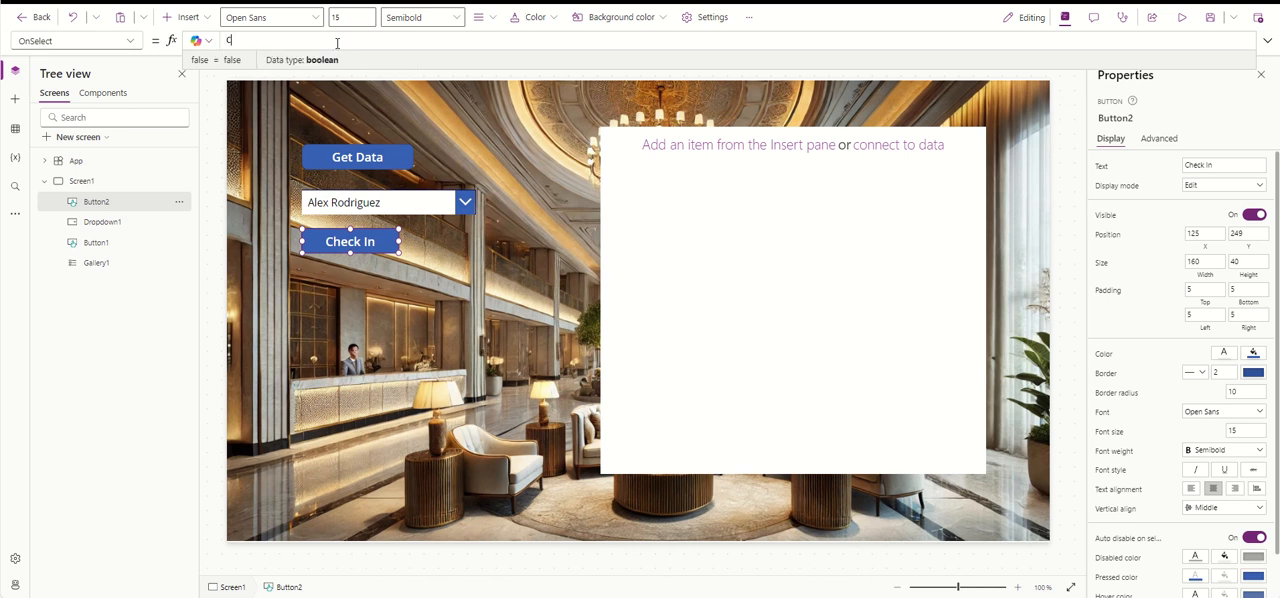
pyautogui.write('ll')
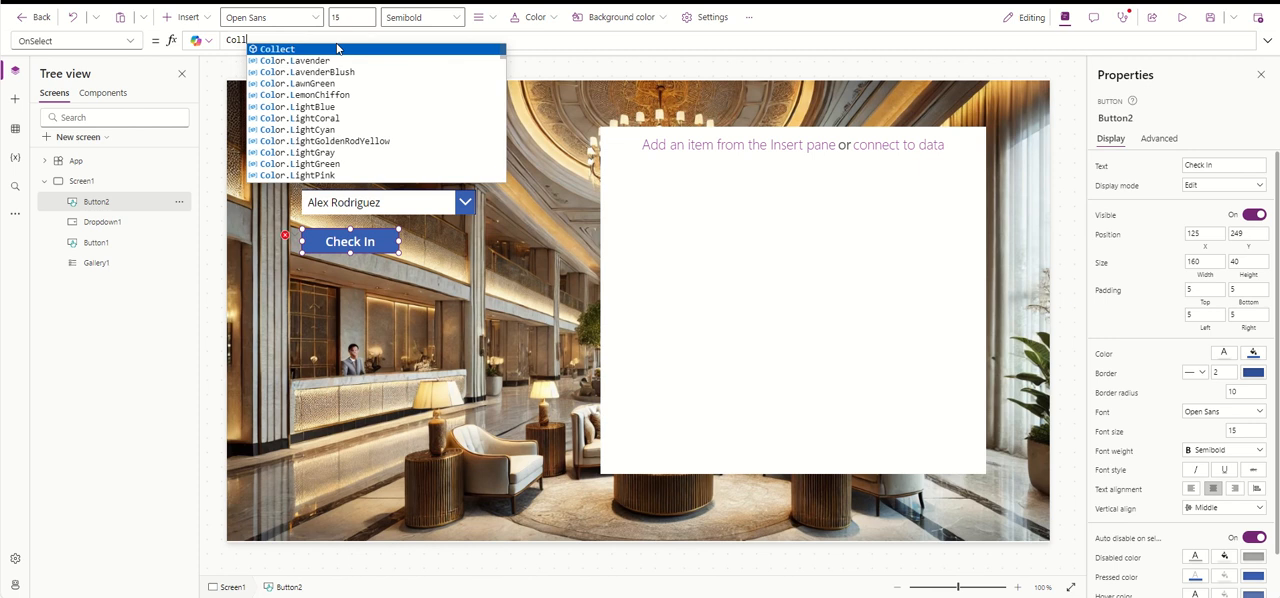
pyautogui.write('ect(')
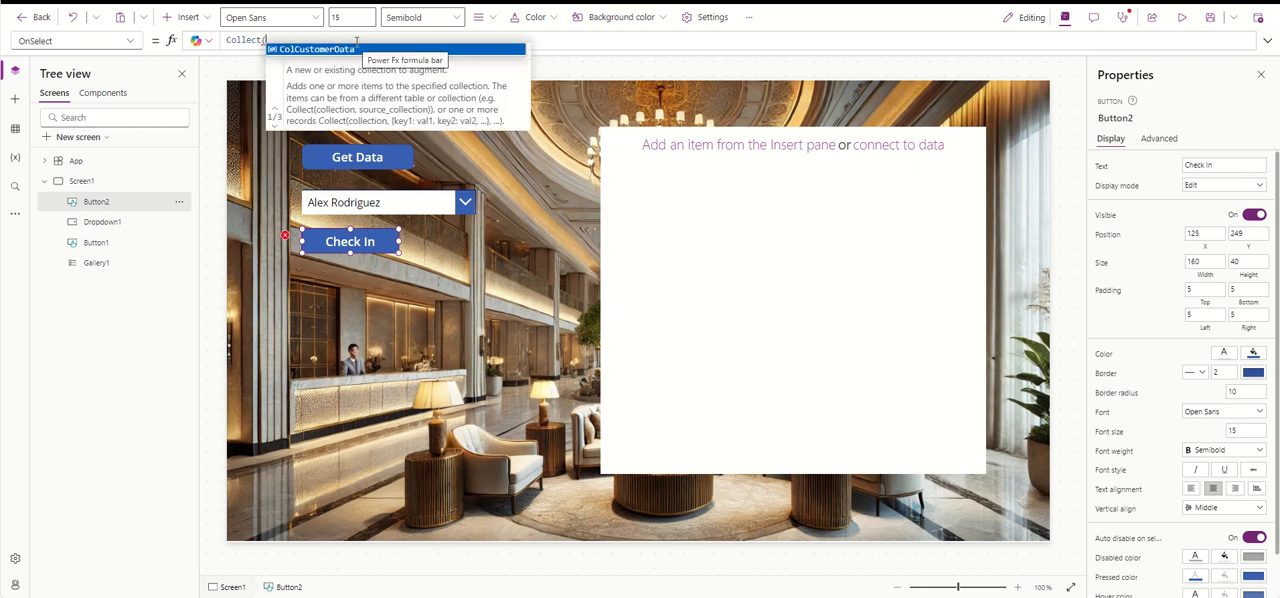
pyautogui.click(1267, 40)
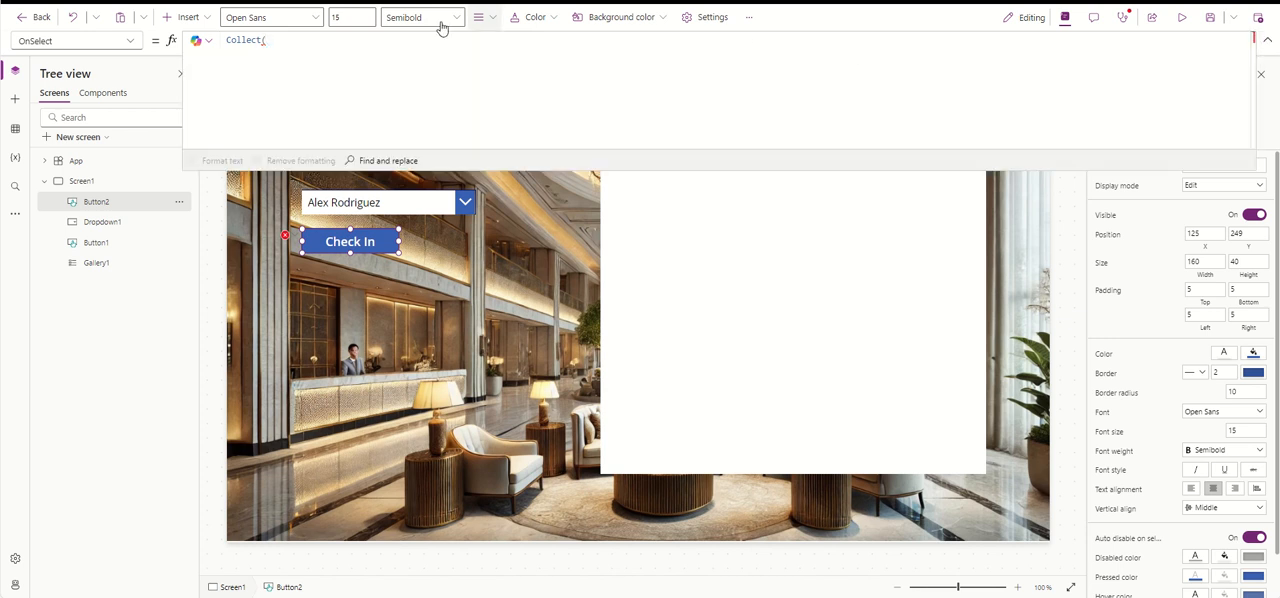
# - Review the collection name in the drop down's Items formula and return to the Check In button's formula
pyautogui.click(405, 202)
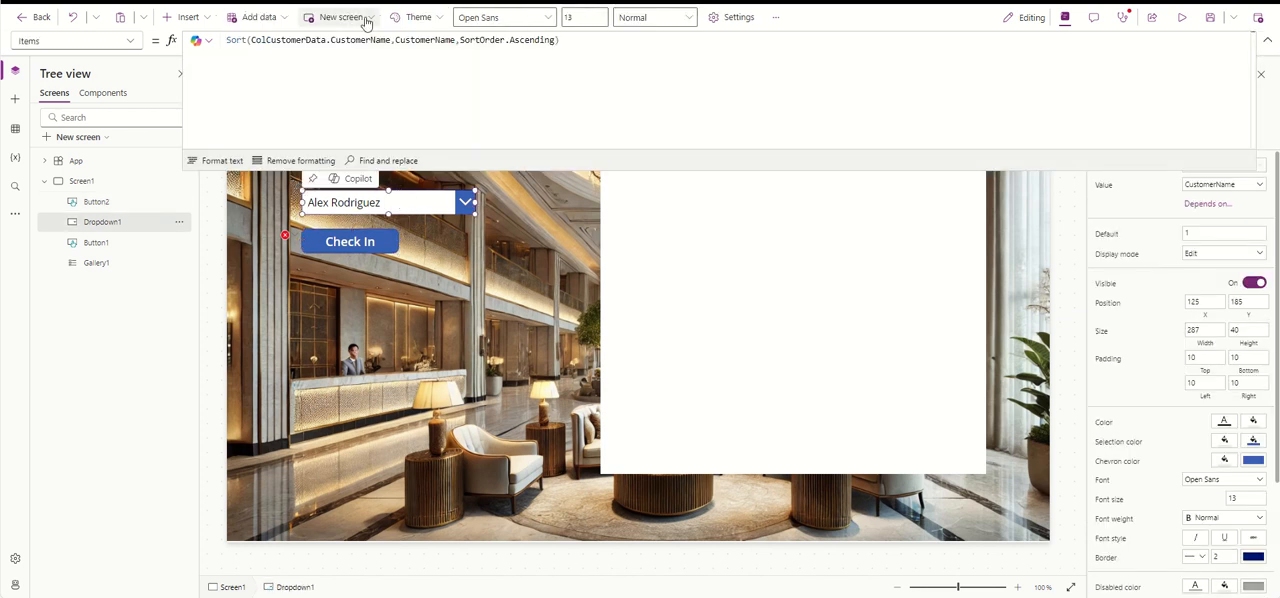
pyautogui.moveTo(327, 39); pyautogui.dragTo(250, 39)
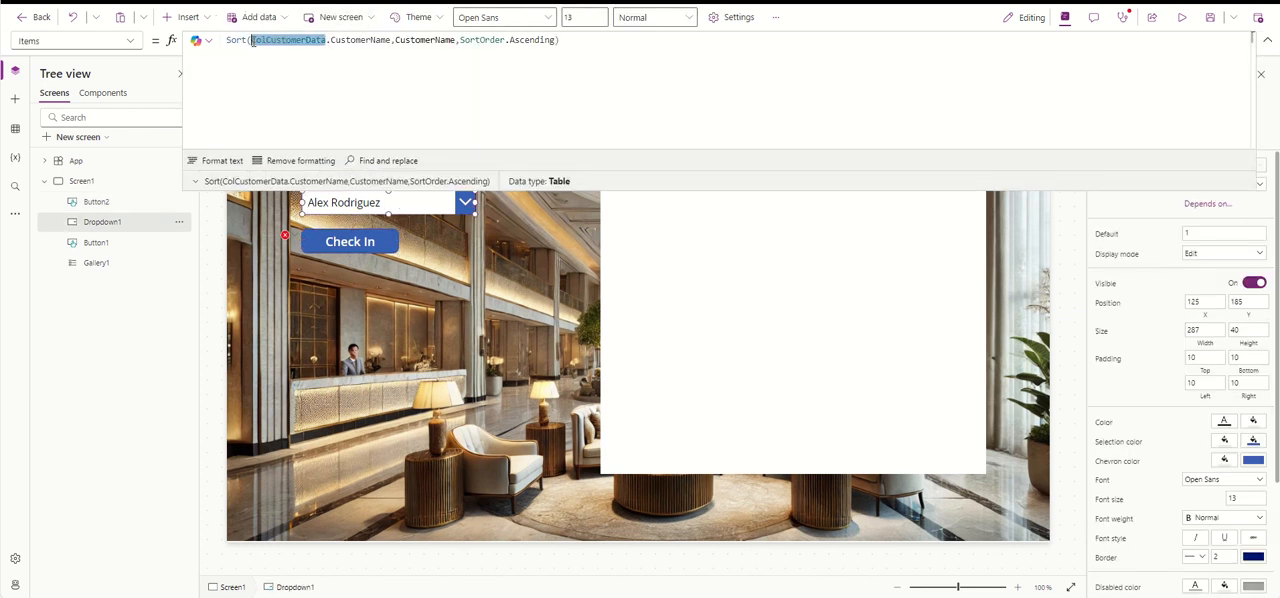
pyautogui.click(366, 242)
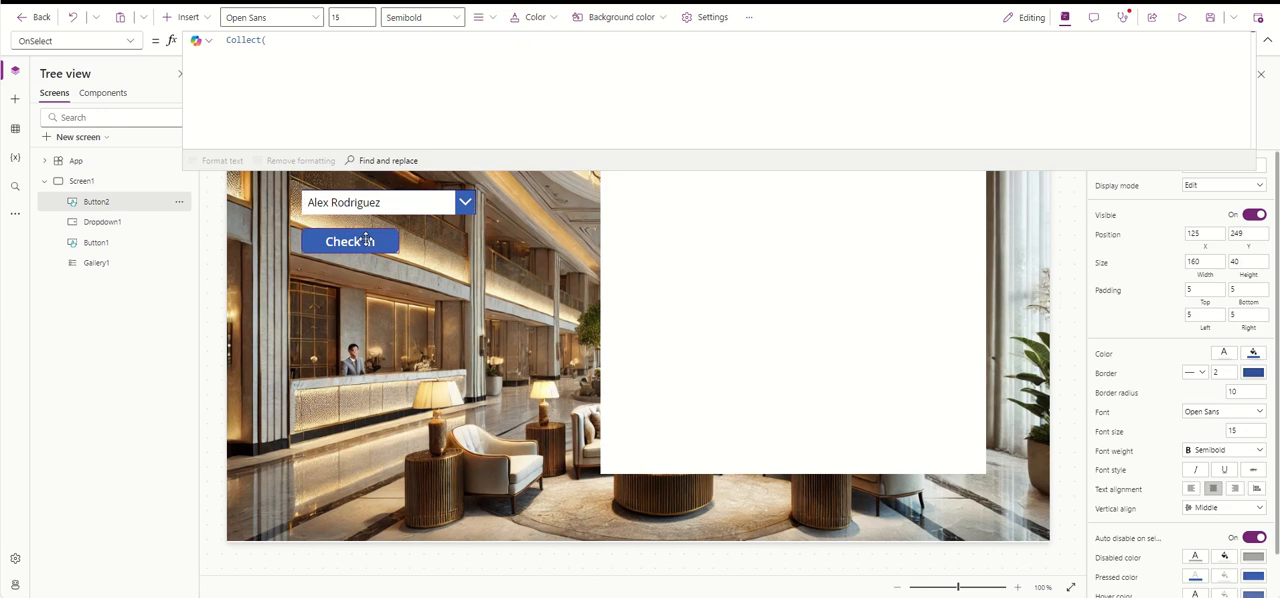
# - Enter ColCheckInData as the target collection in the Check In button's Collect formula
pyautogui.click(295, 37)
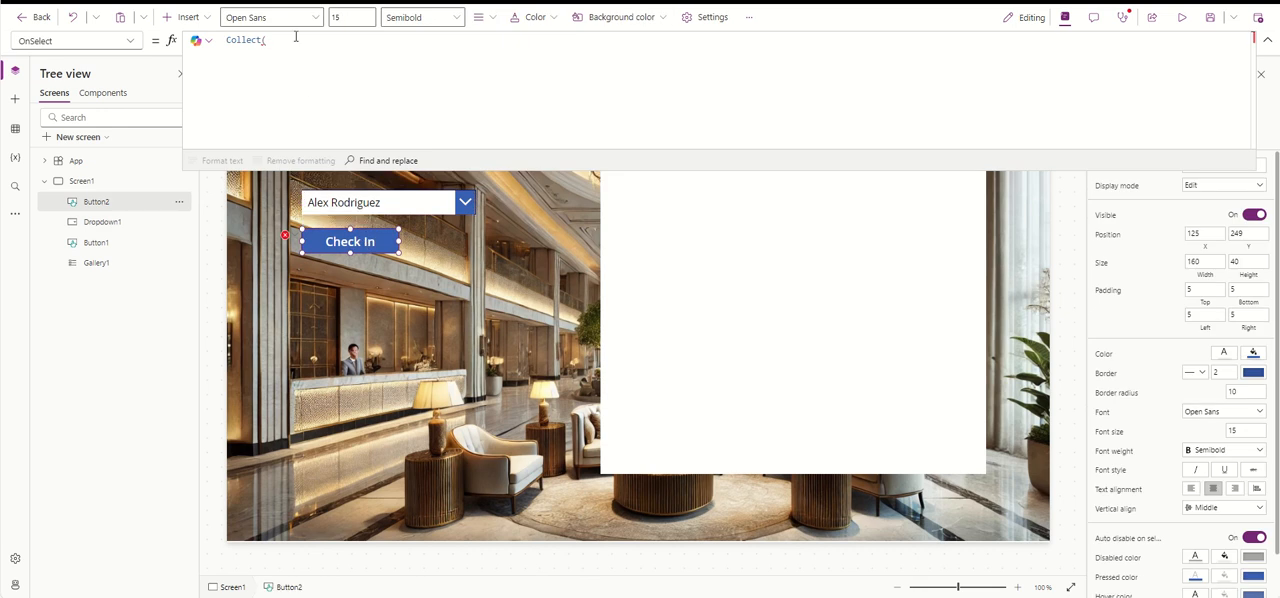
pyautogui.write('Col')
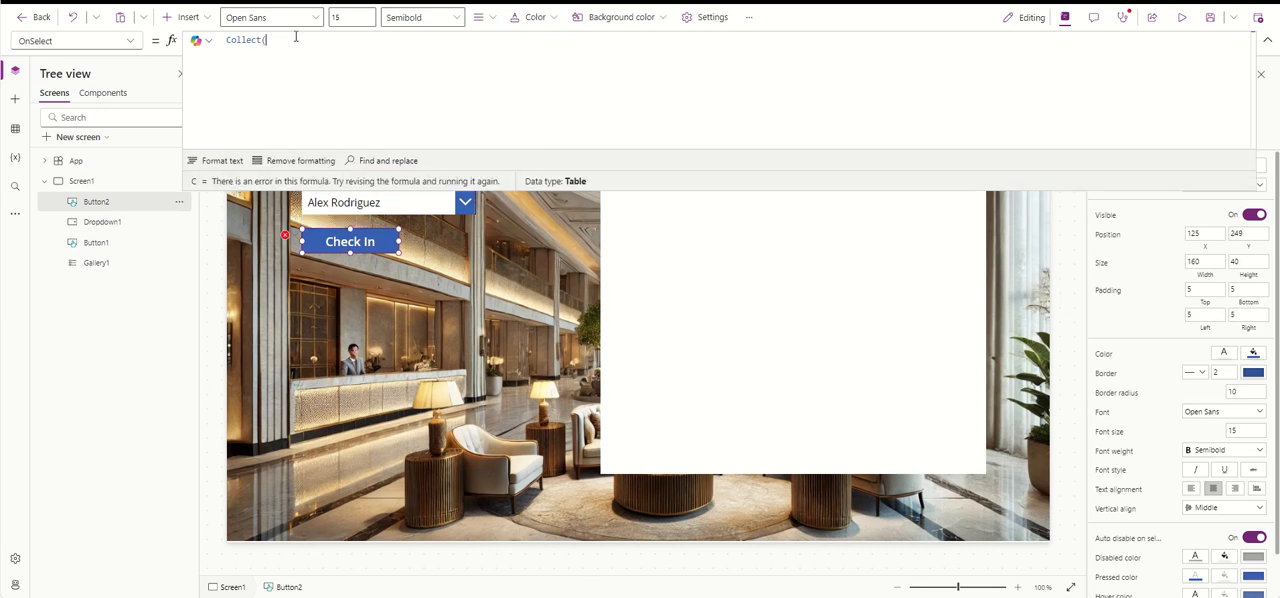
pyautogui.write('Ch')
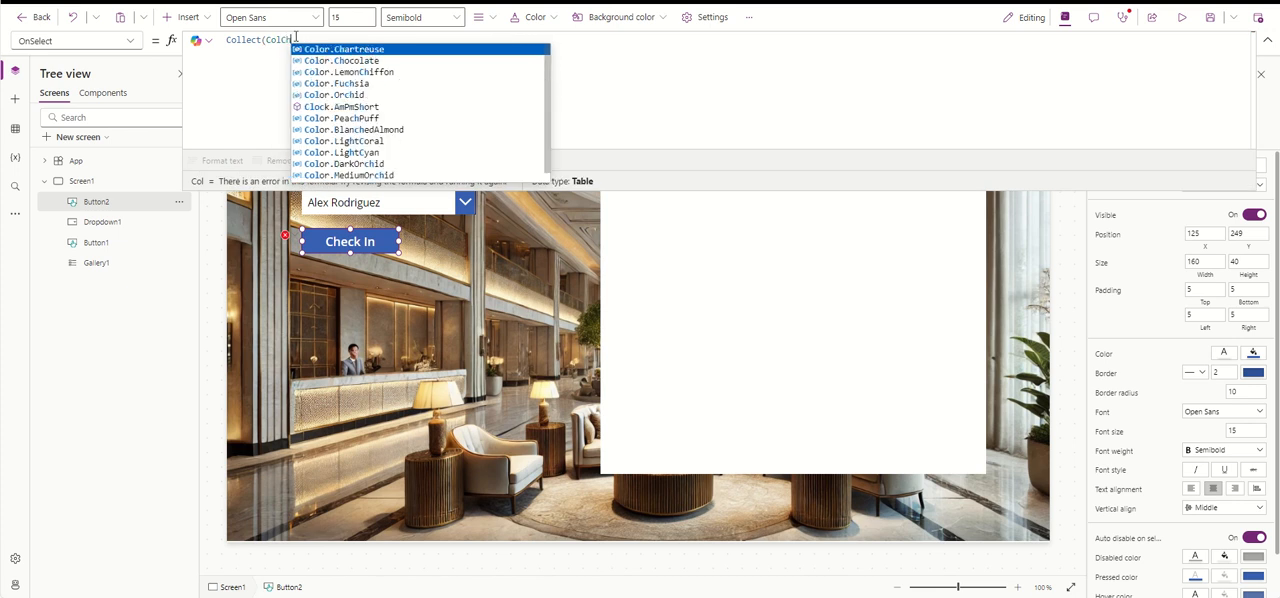
pyautogui.write('eckIn')
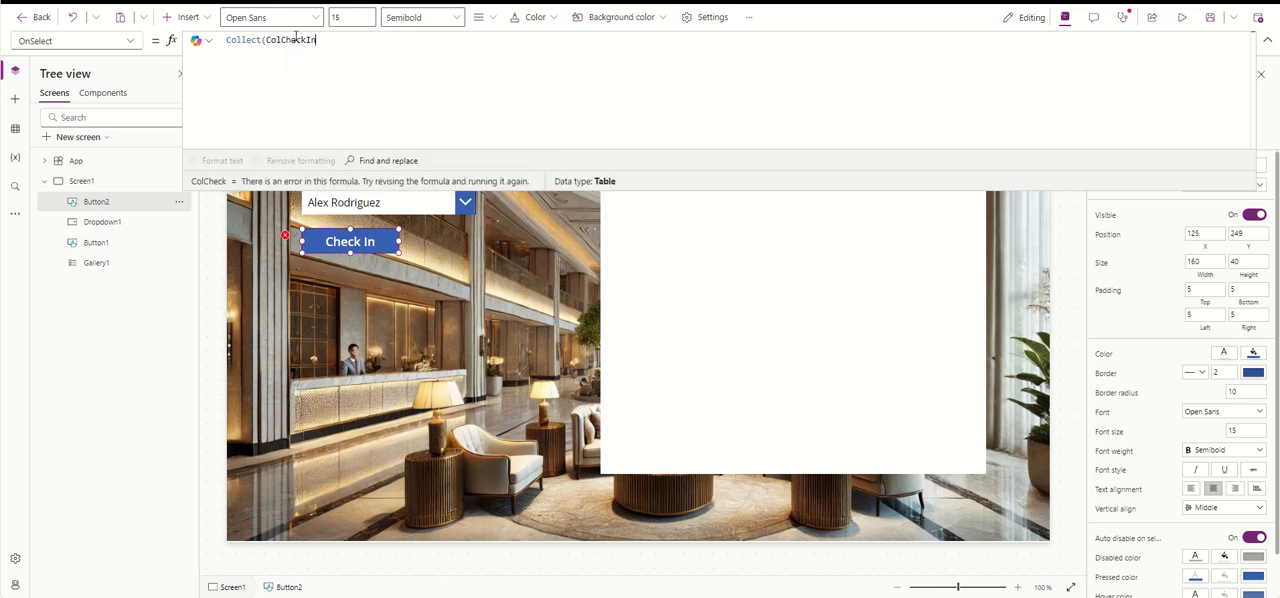
pyautogui.write('Data,')
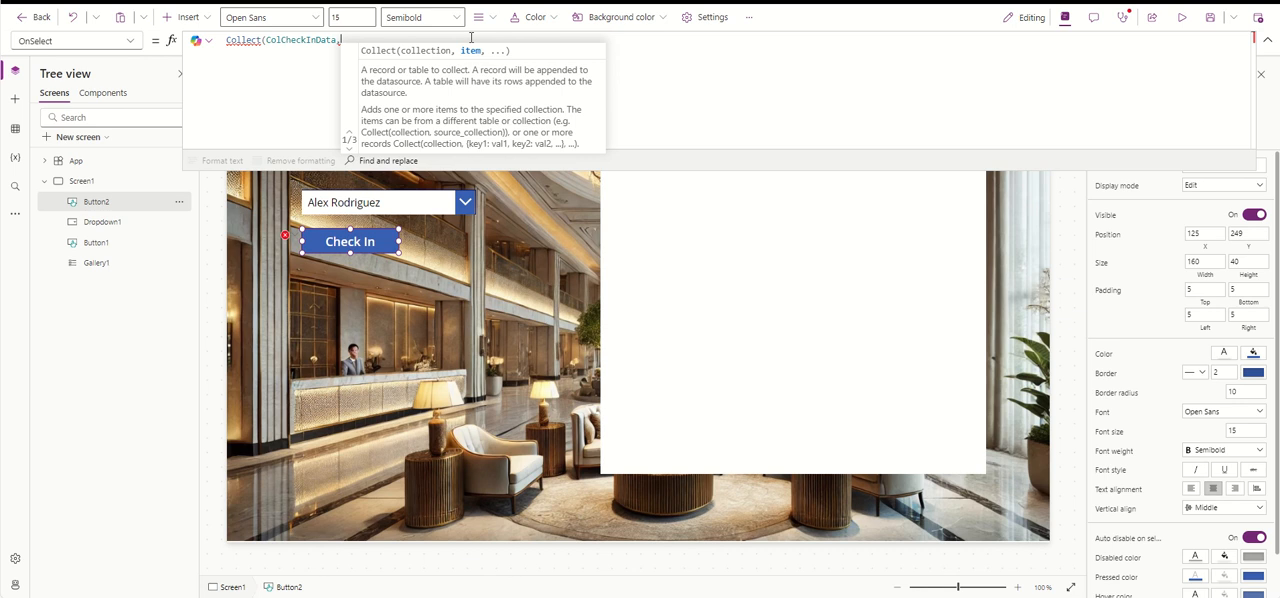
# - Start a record with a Name field as the item argument of the Check In button's Collect formula
pyautogui.write('{')
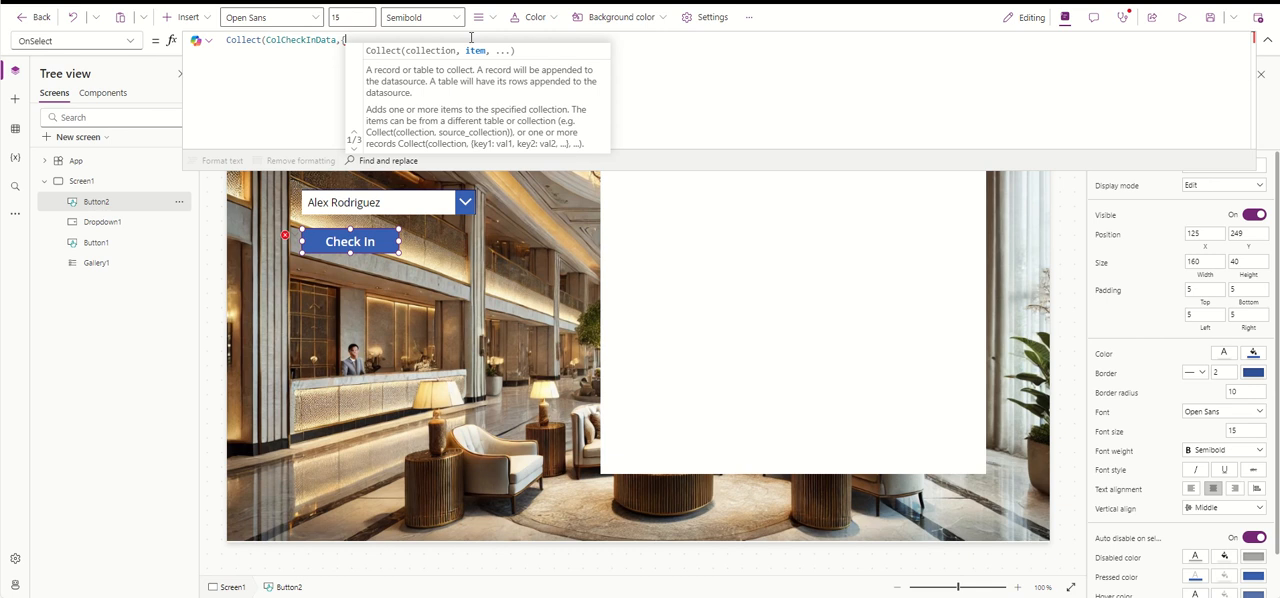
pyautogui.write('N')
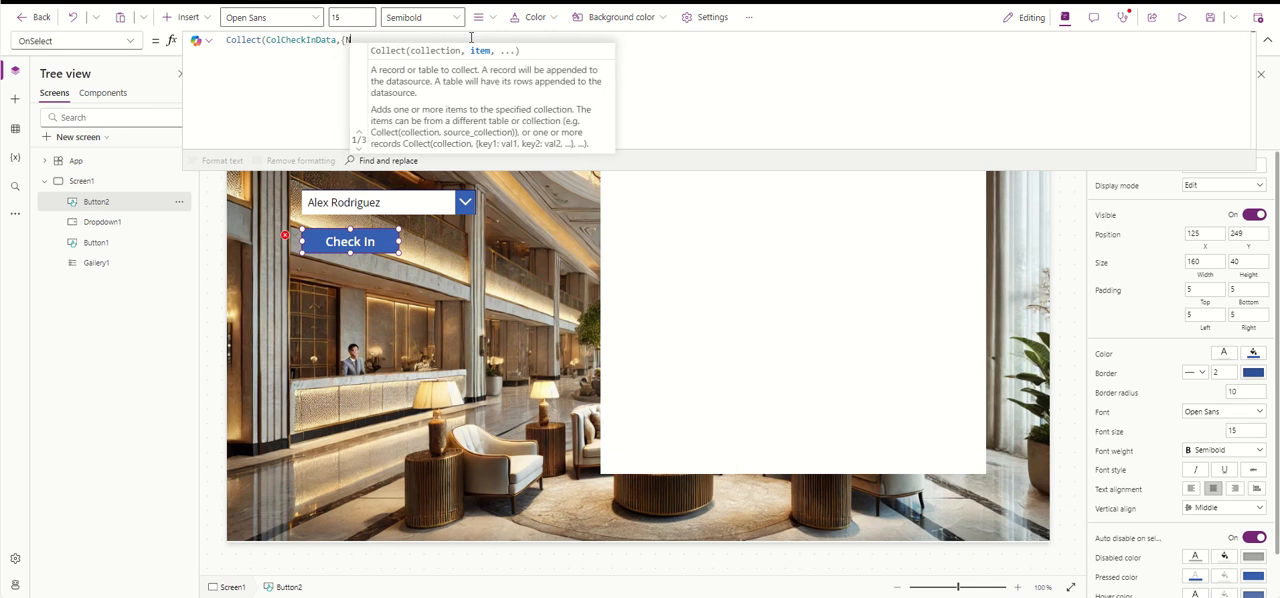
pyautogui.write('ame:')
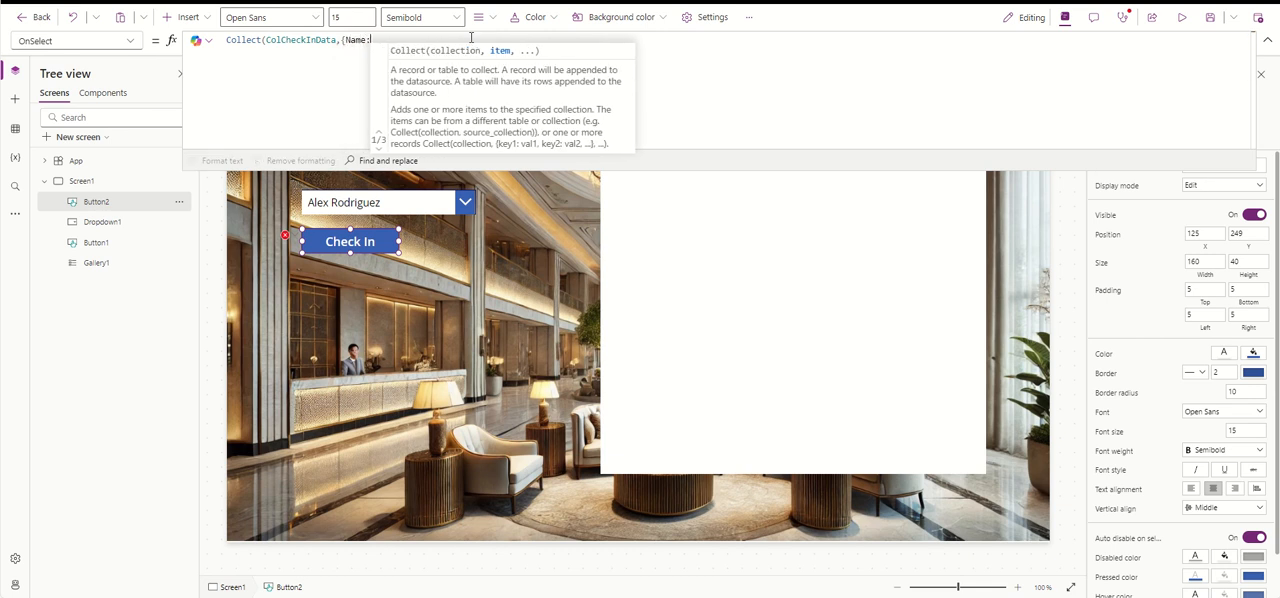
pyautogui.write('This')
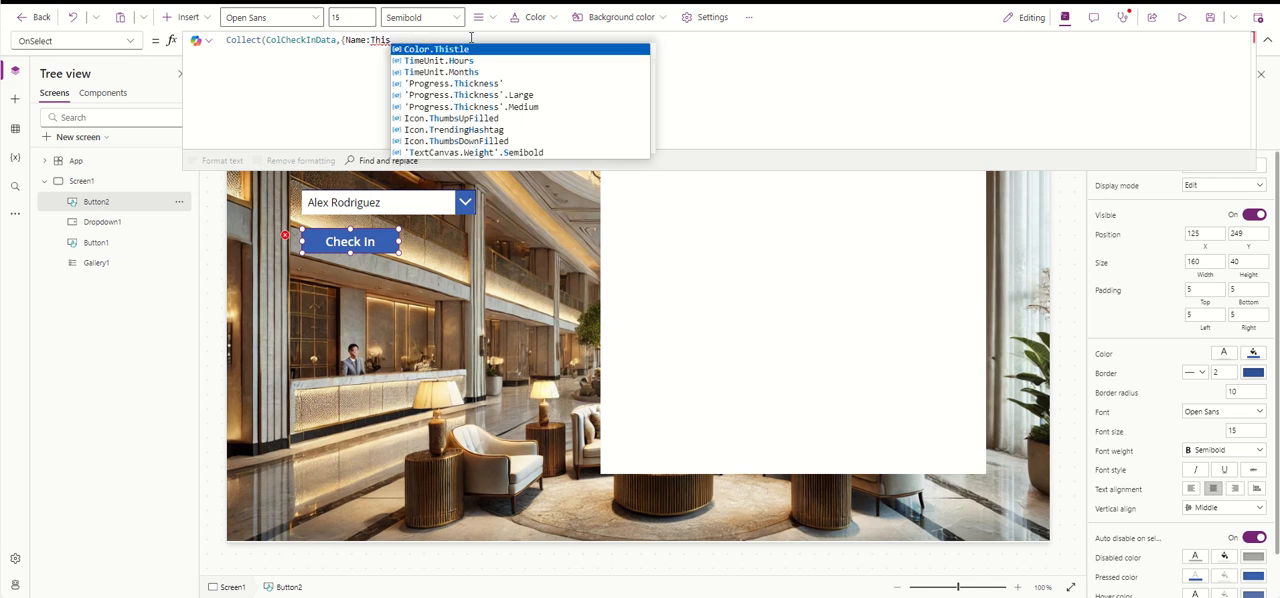
pyautogui.write('Item')
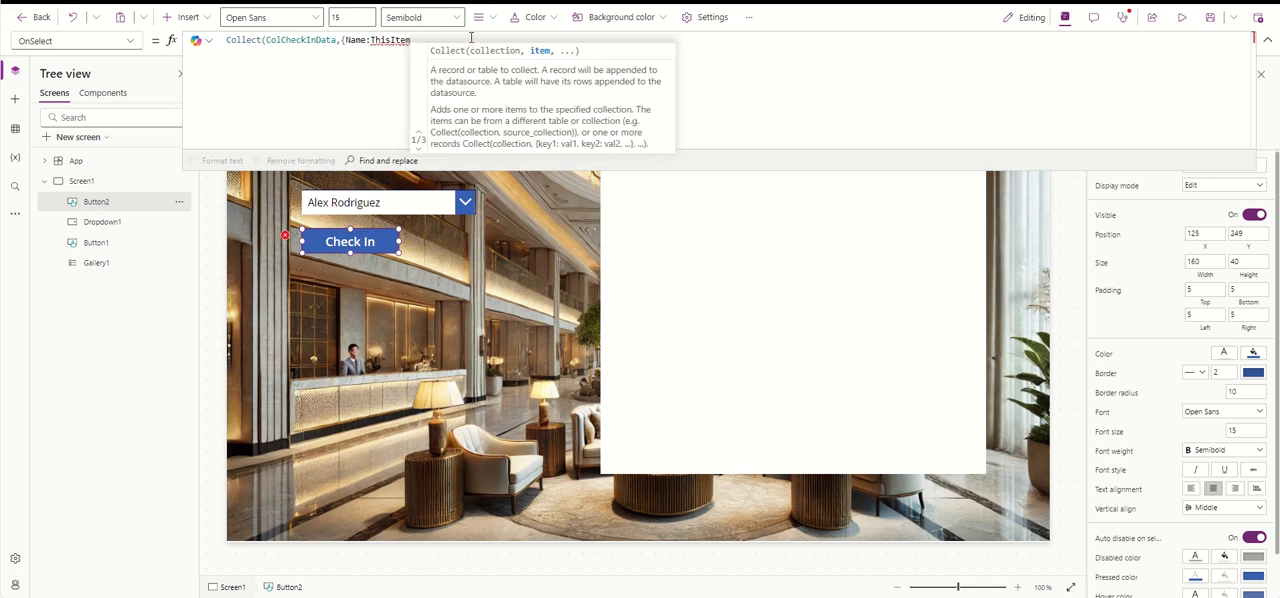
pyautogui.press('BackSpace')
pyautogui.press('BackSpace')
pyautogui.press('BackSpace')
pyautogui.press('BackSpace')
pyautogui.press('BackSpace')
pyautogui.press('BackSpace')
pyautogui.press('BackSpace')
pyautogui.press('BackSpace')
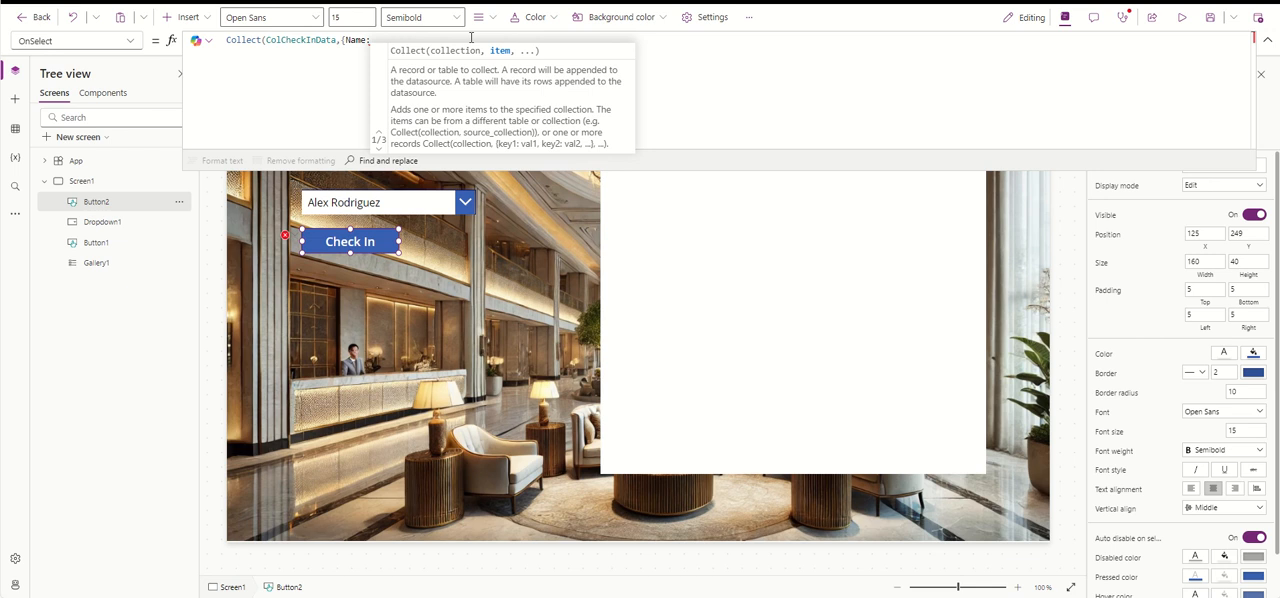
# - Set the record's Name value to Dropdown1.SelectedText.CustomerName and start a Date field after it
pyautogui.write('Dro')
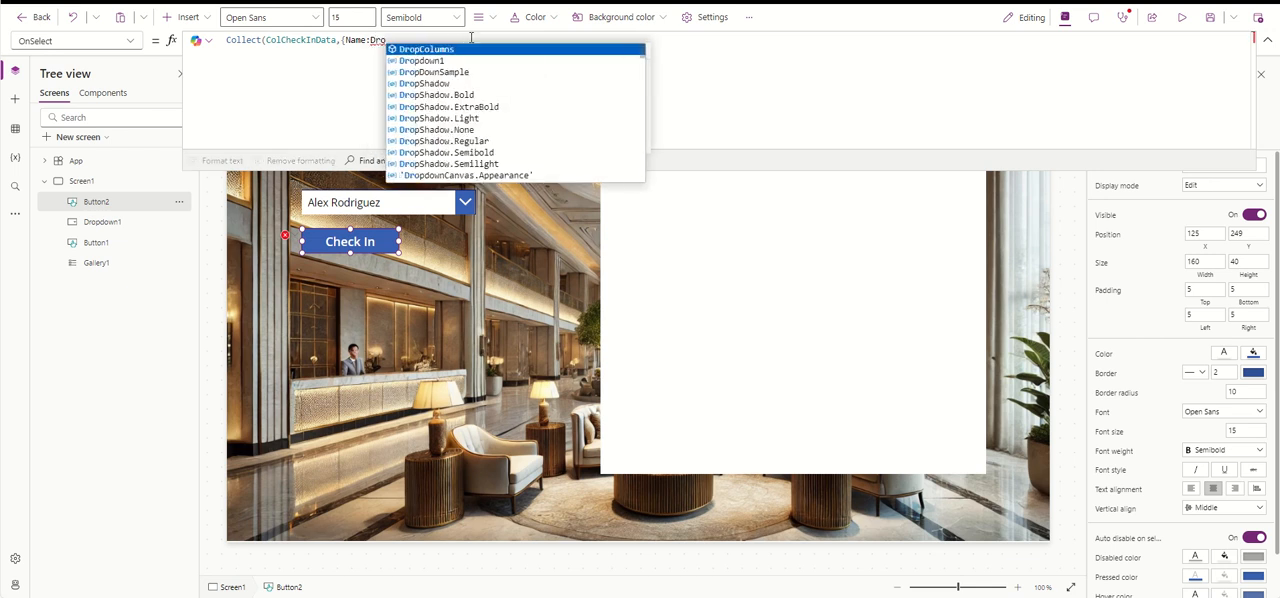
pyautogui.click(478, 60)
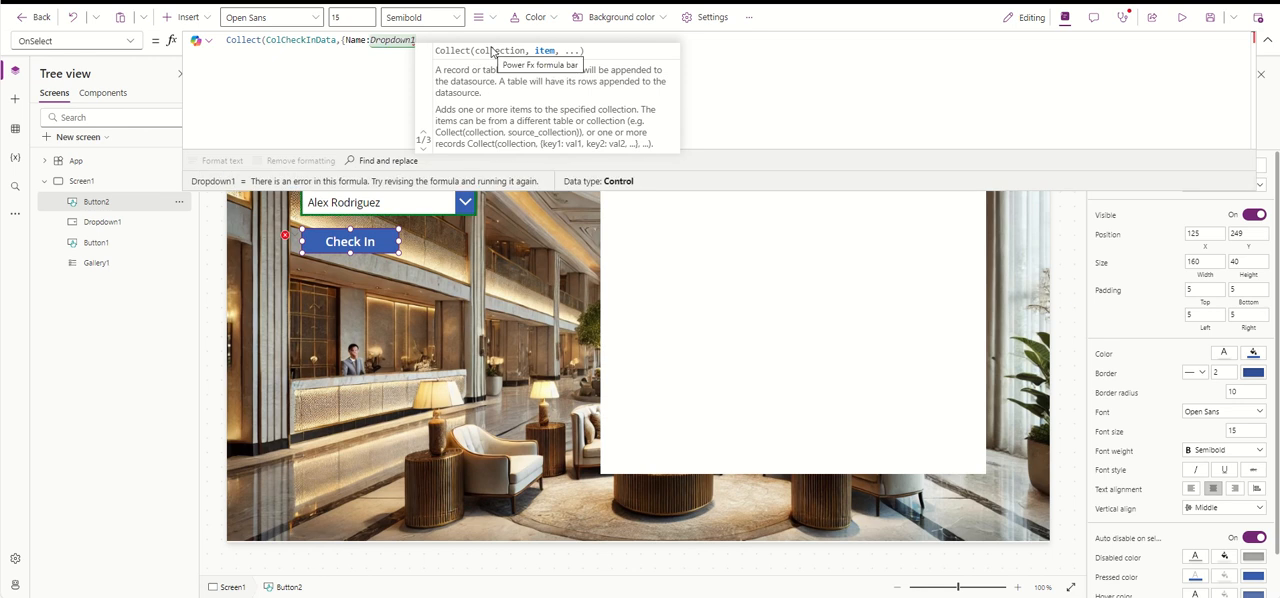
pyautogui.write('.')
pyautogui.click(491, 52)
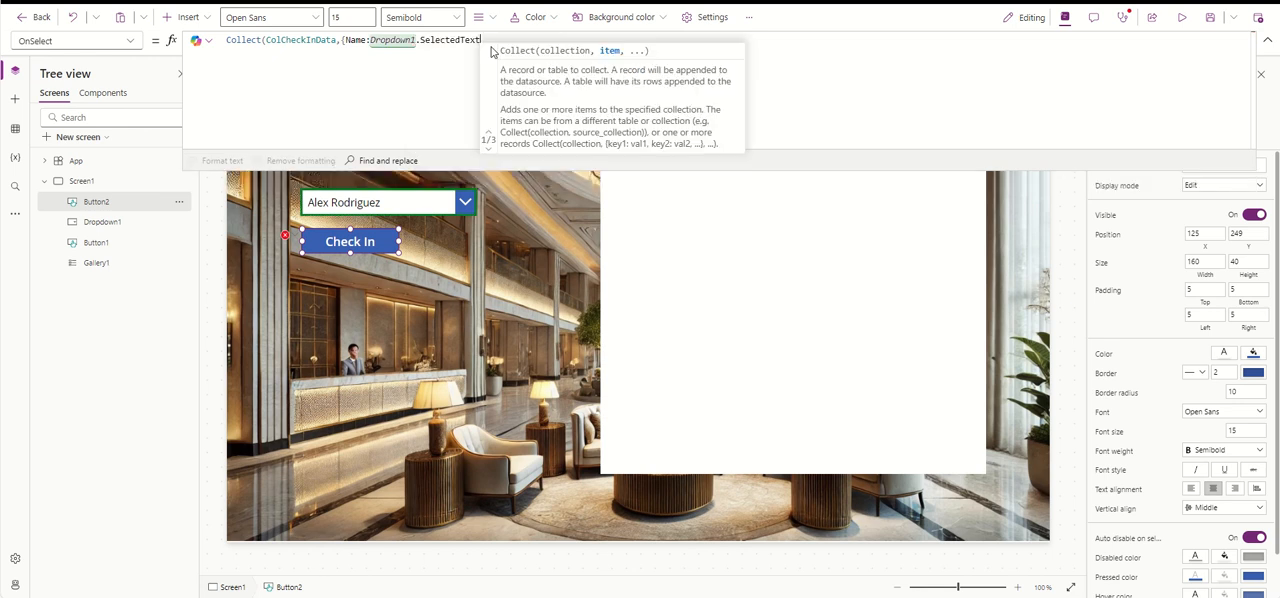
pyautogui.write('.')
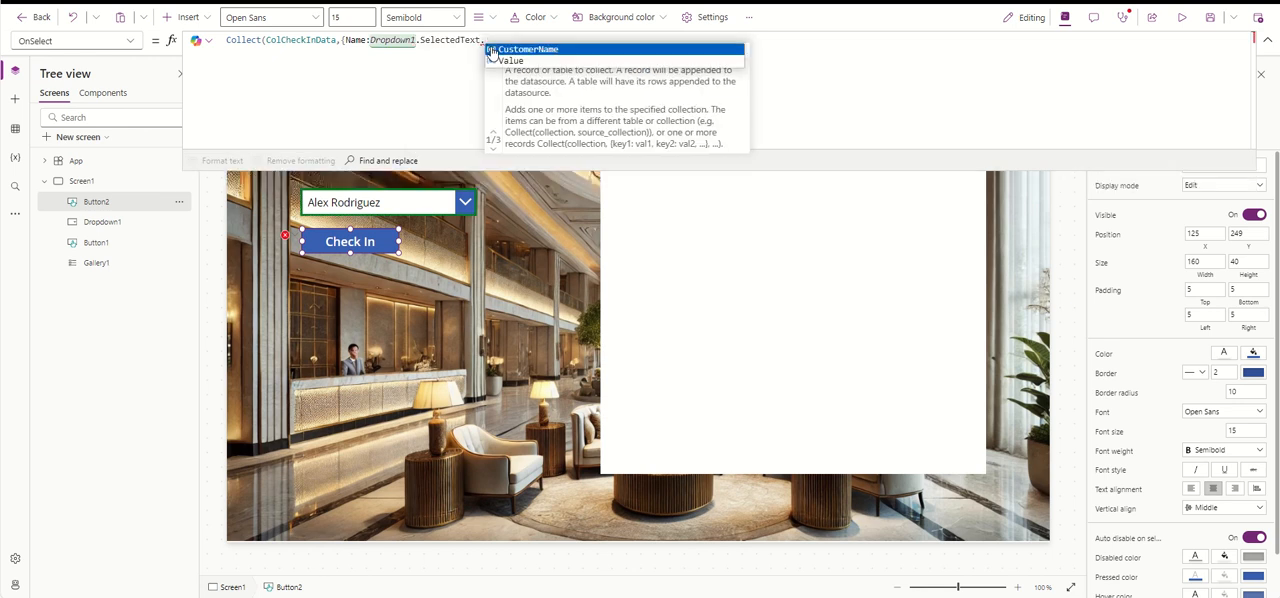
pyautogui.click(582, 52)
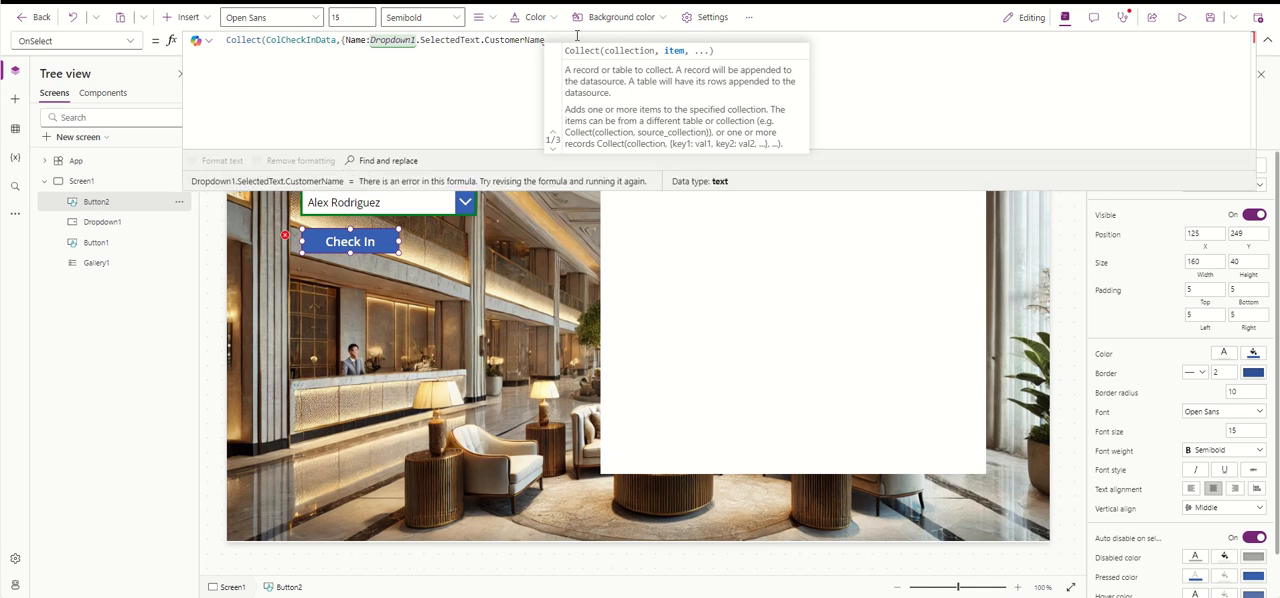
pyautogui.write(',')
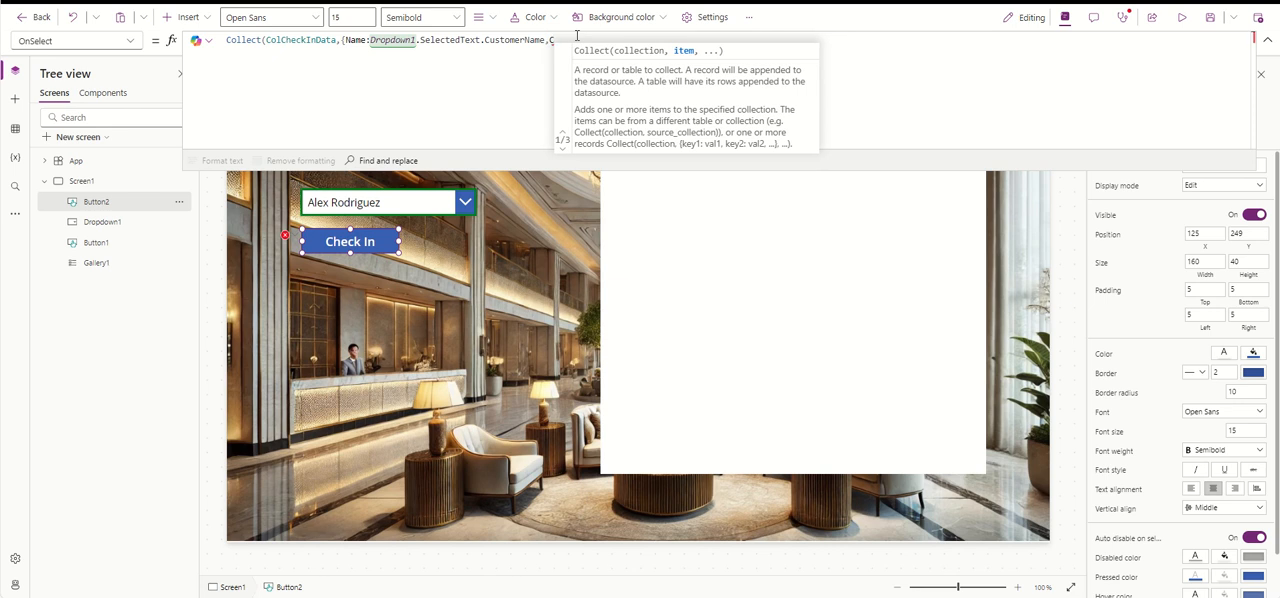
pyautogui.write('Date:')
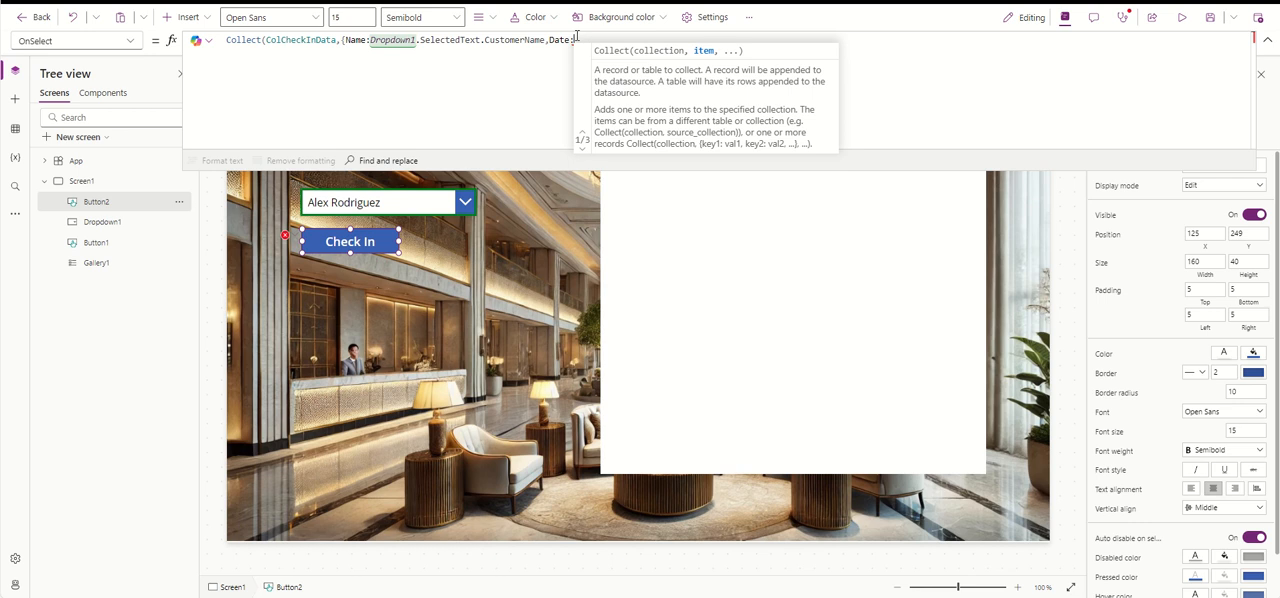
pyautogui.click(412, 202)
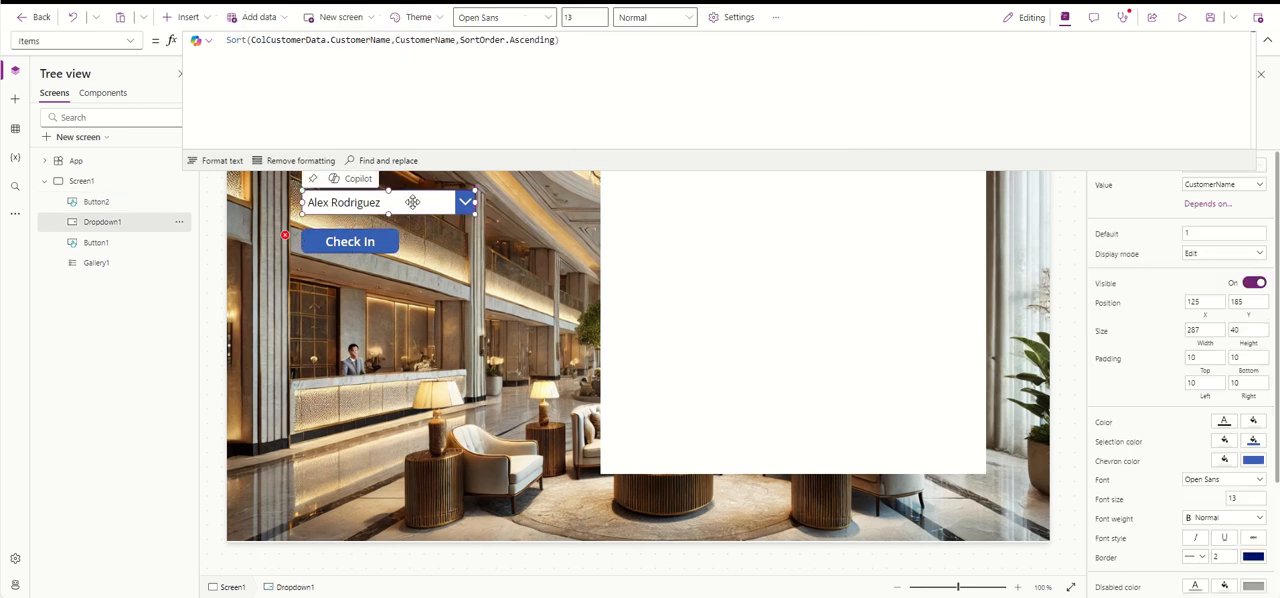
pyautogui.click(366, 249)
pyautogui.click(390, 203)
pyautogui.click(453, 112)
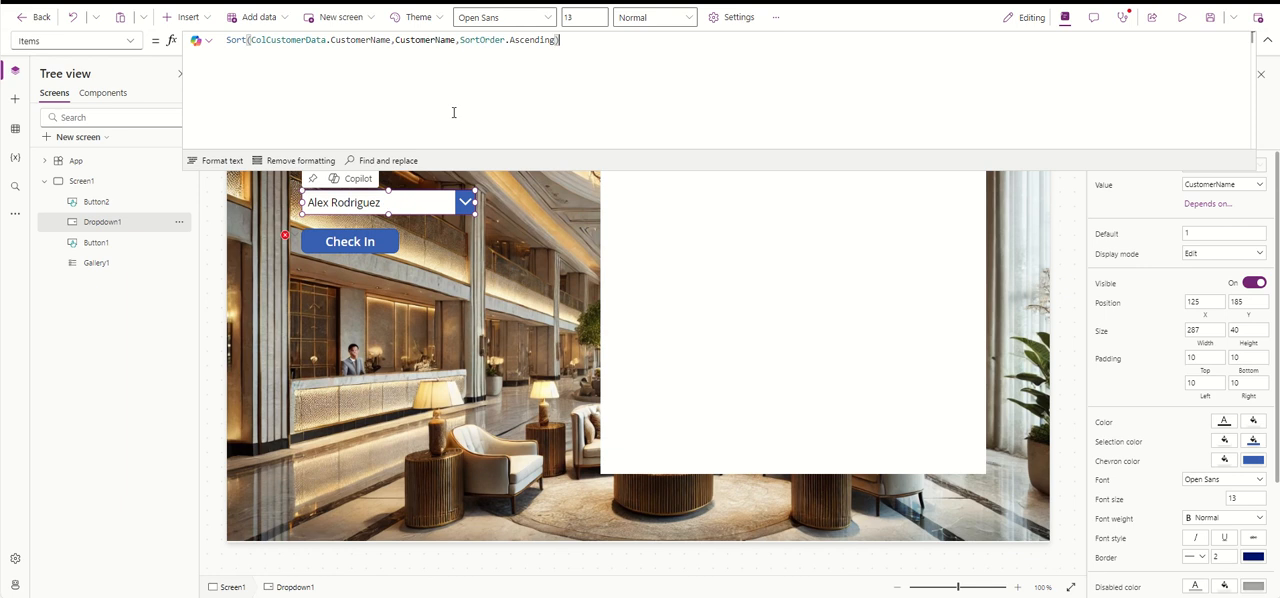
pyautogui.click(228, 40)
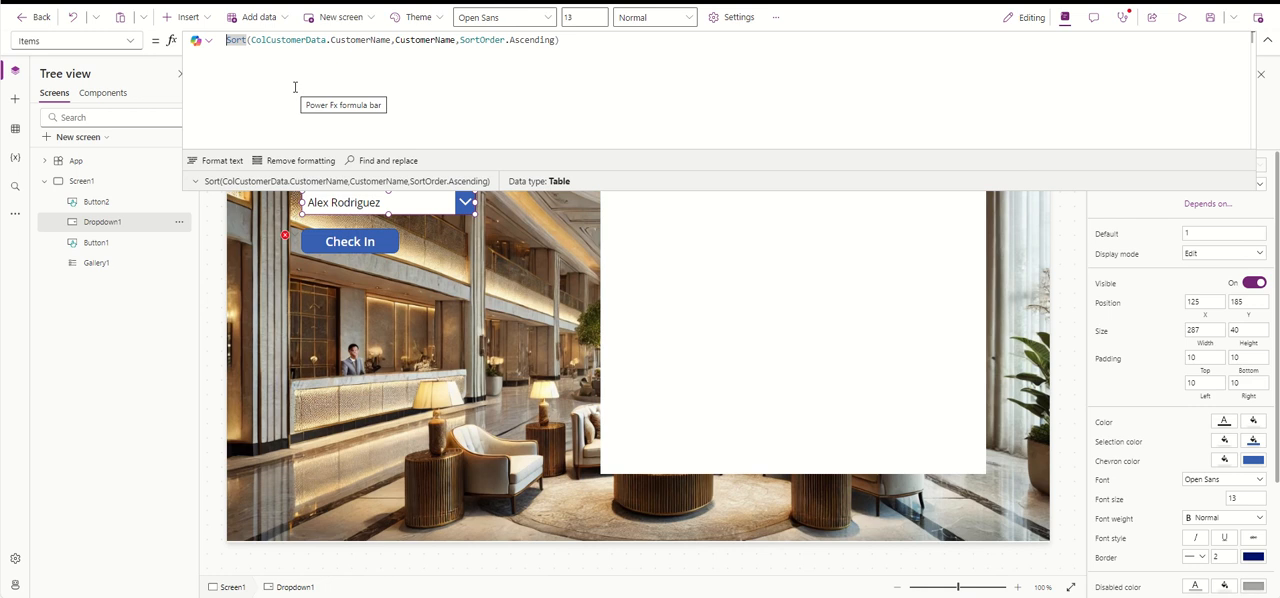
pyautogui.press('Return')
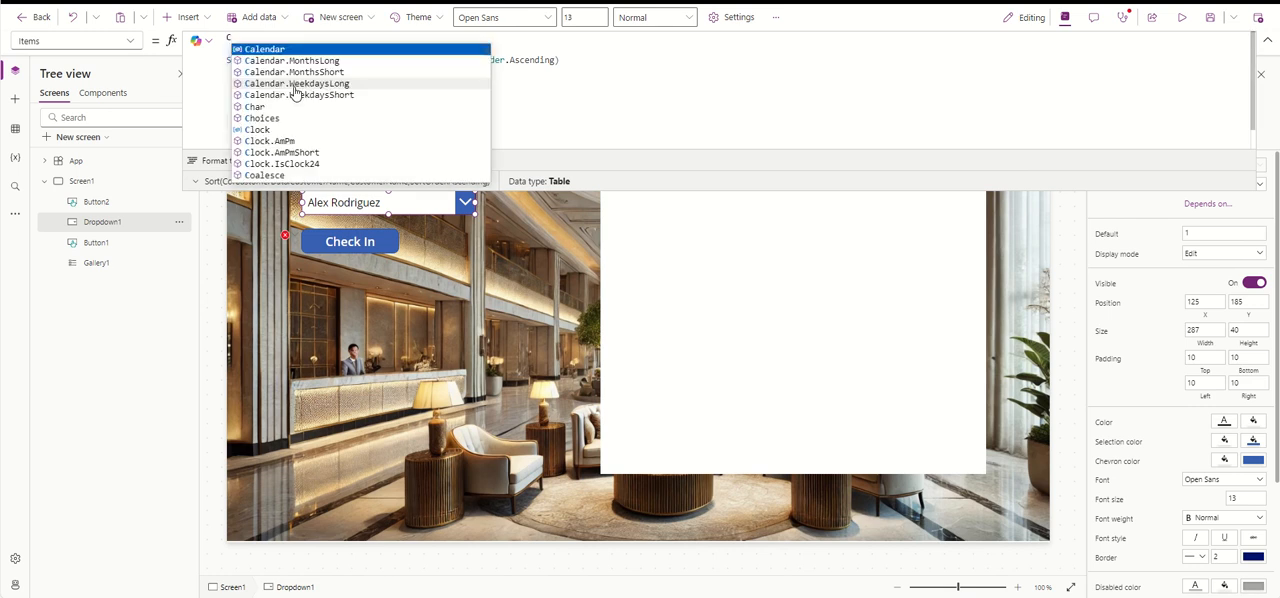
pyautogui.press('BackSpace')
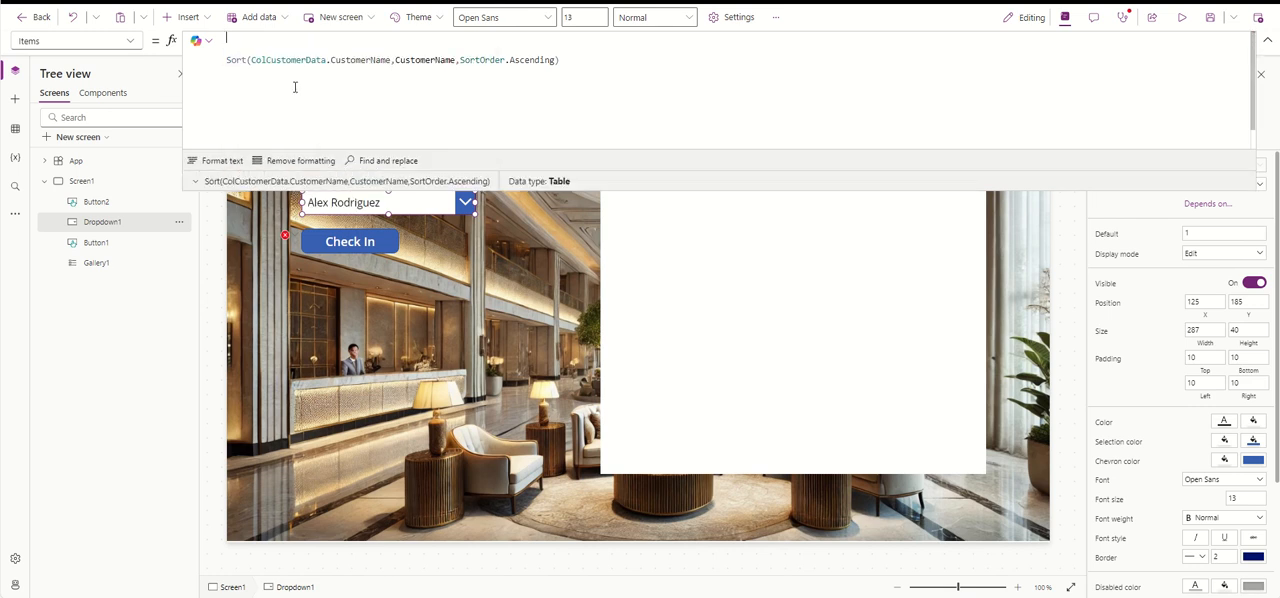
pyautogui.write('Set(Var')
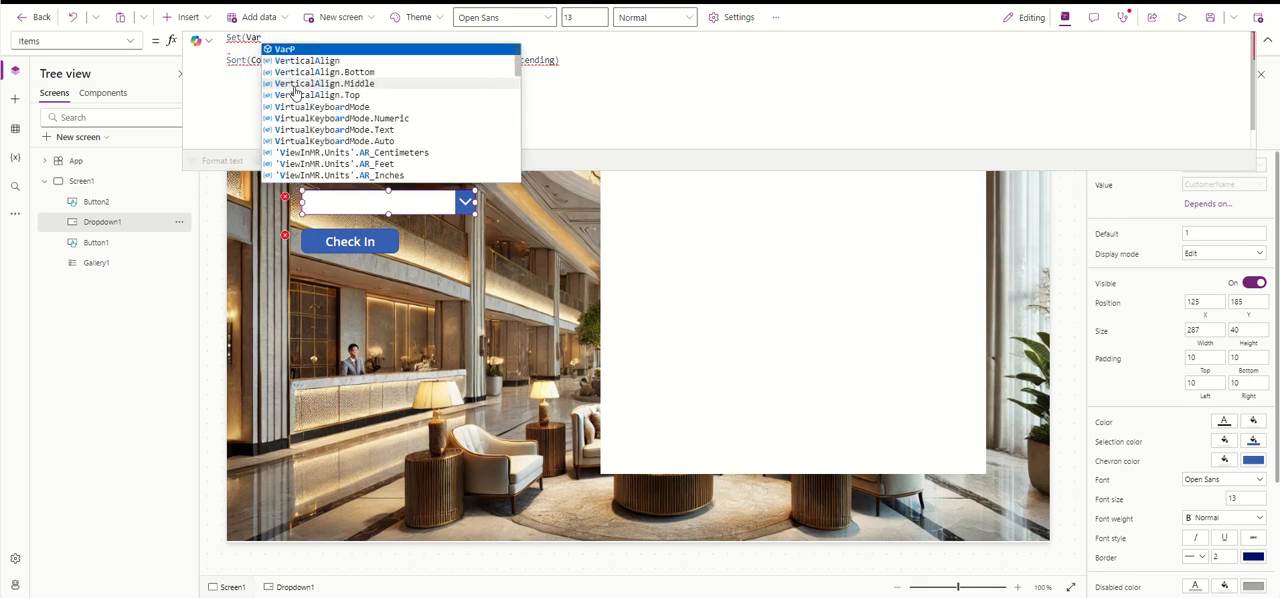
pyautogui.write('Customer,')
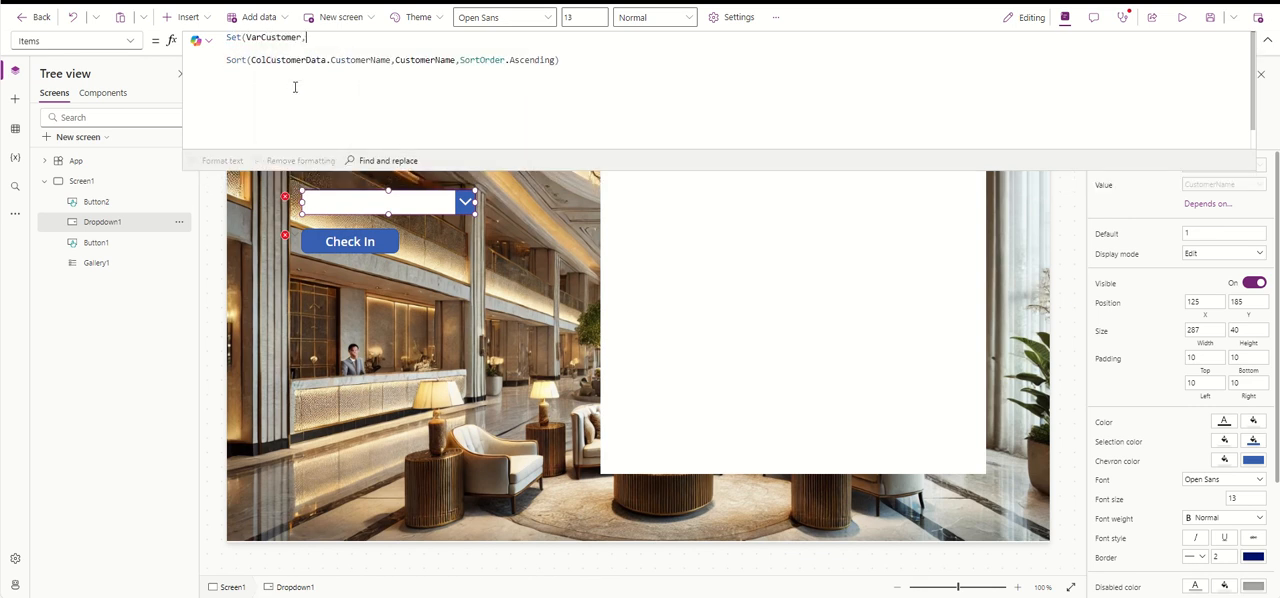
pyautogui.click(671, 59)
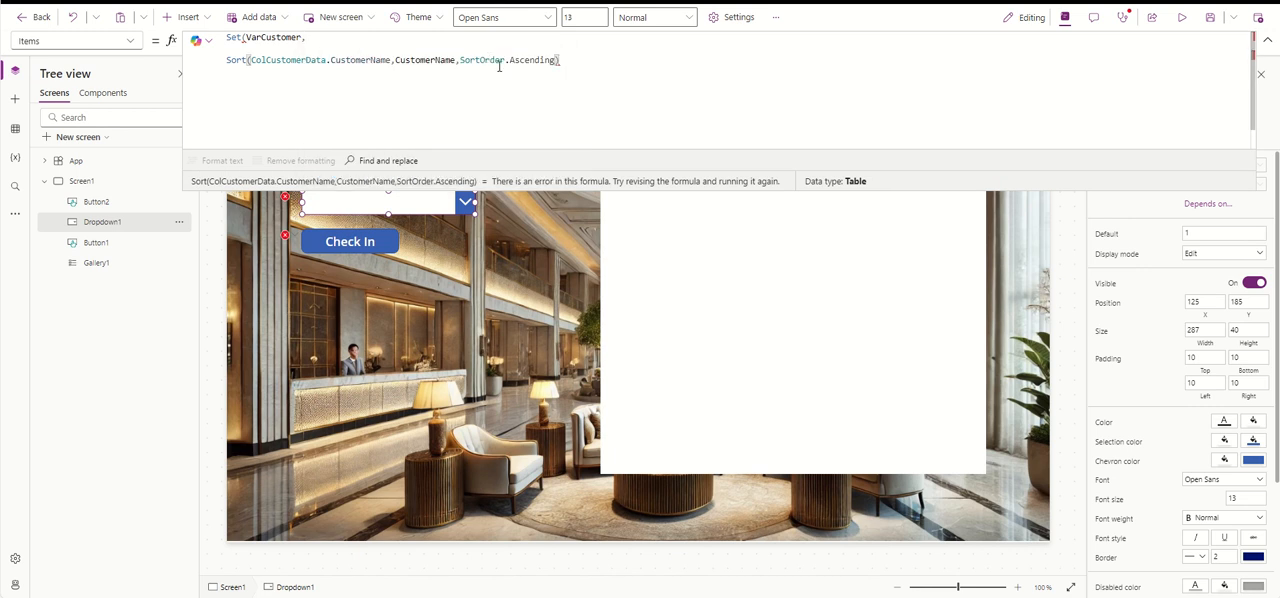
pyautogui.moveTo(456, 60); pyautogui.dragTo(328, 59)
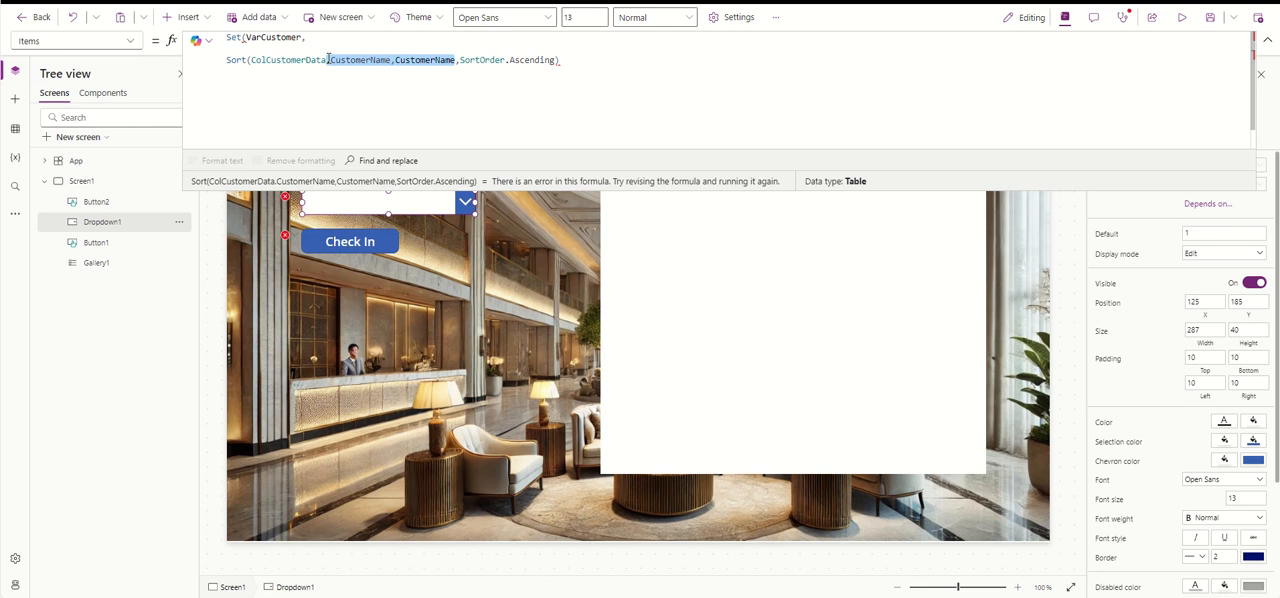
pyautogui.click(376, 70)
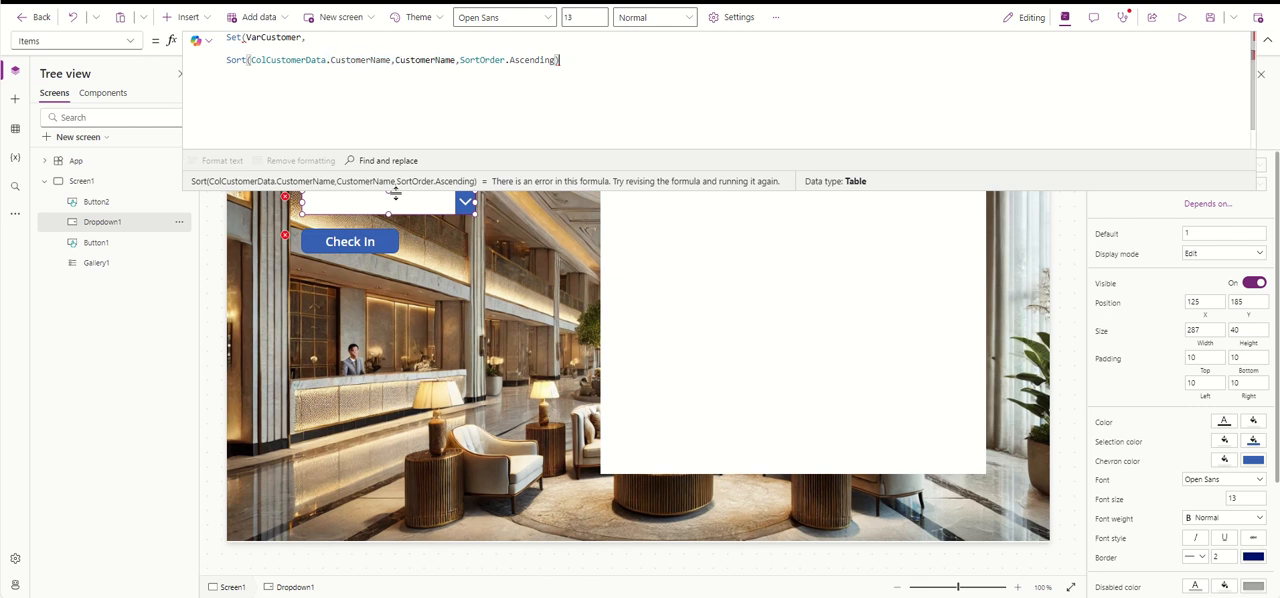
pyautogui.click(366, 243)
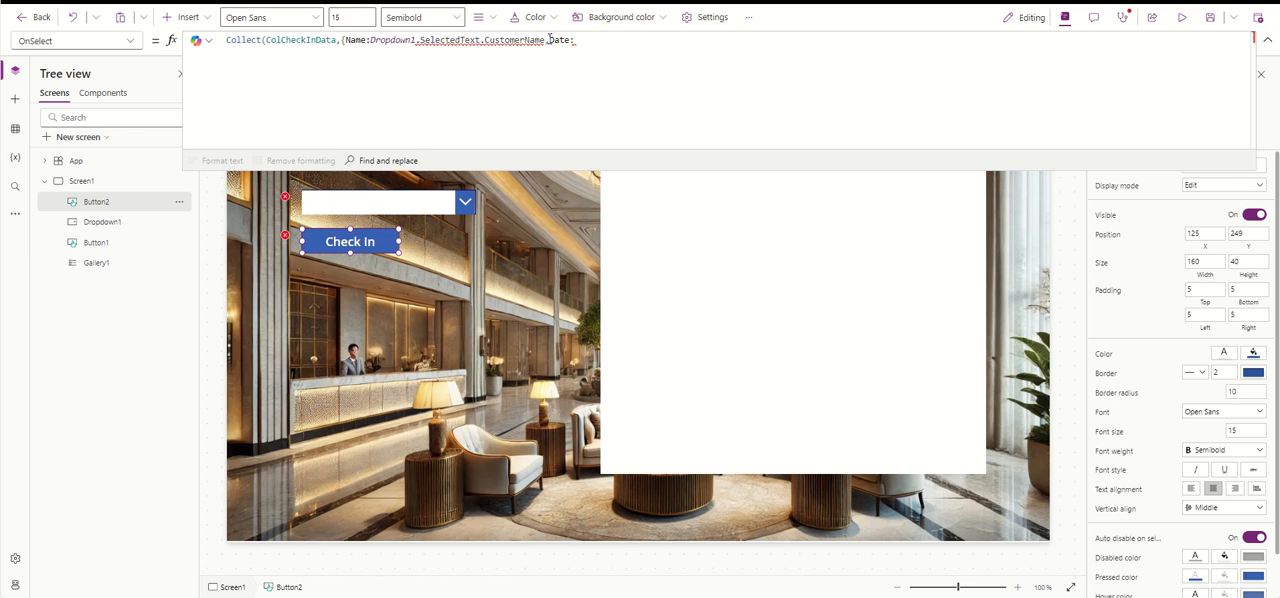
pyautogui.moveTo(548, 40); pyautogui.dragTo(370, 40)
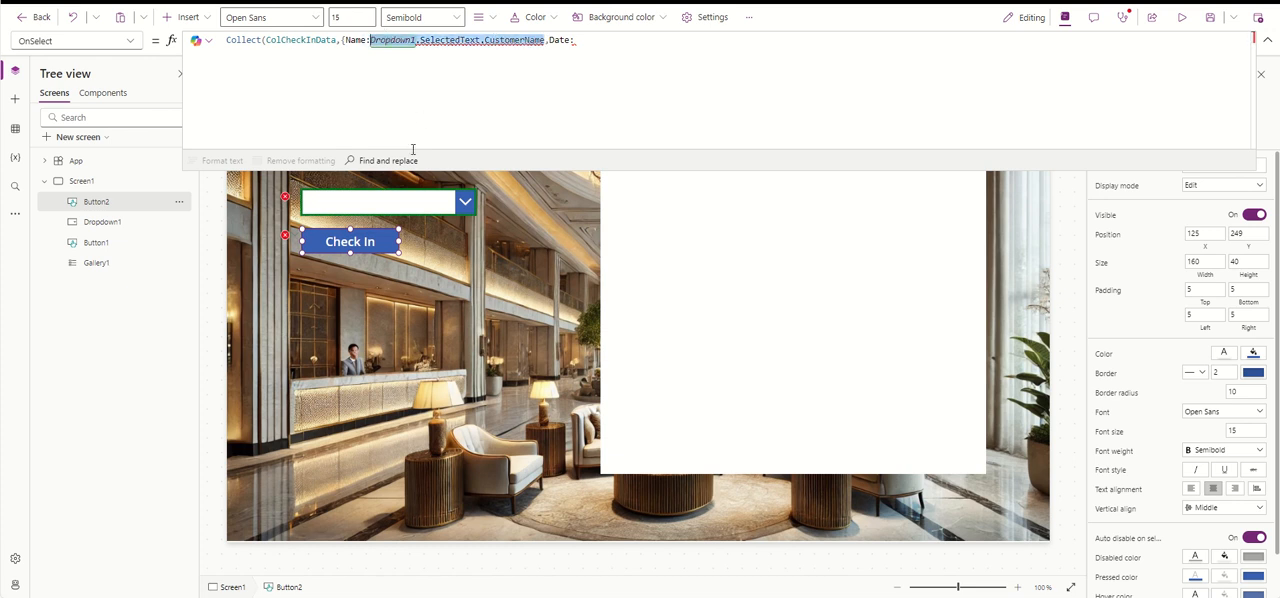
pyautogui.click(369, 211)
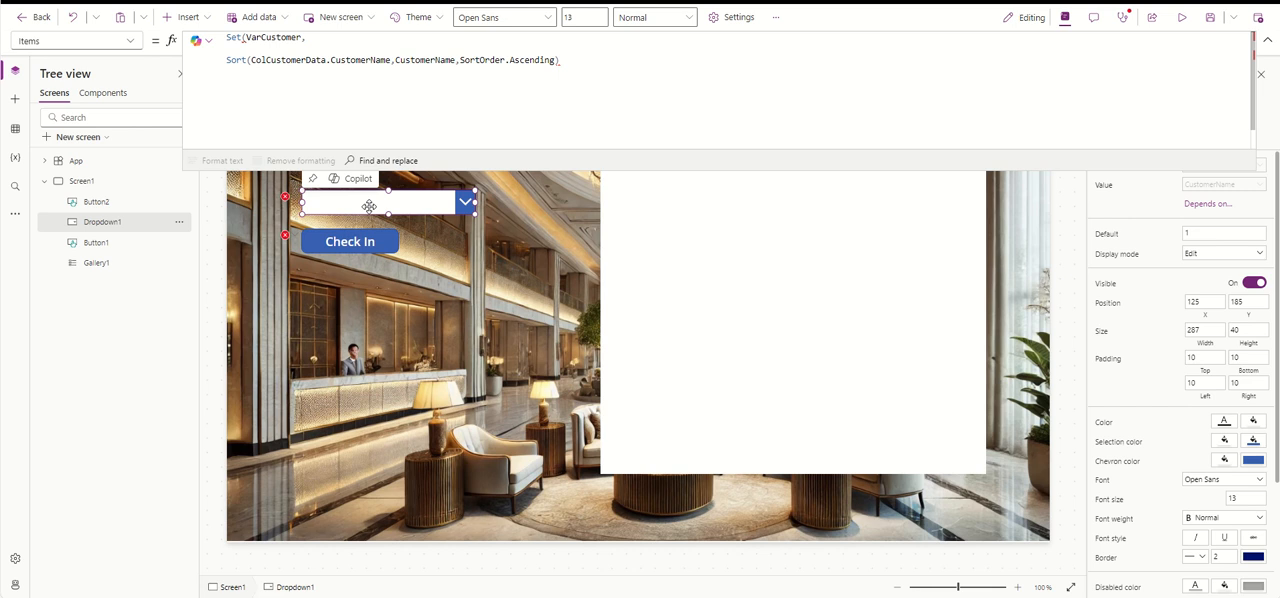
pyautogui.moveTo(325, 36); pyautogui.dragTo(212, 40)
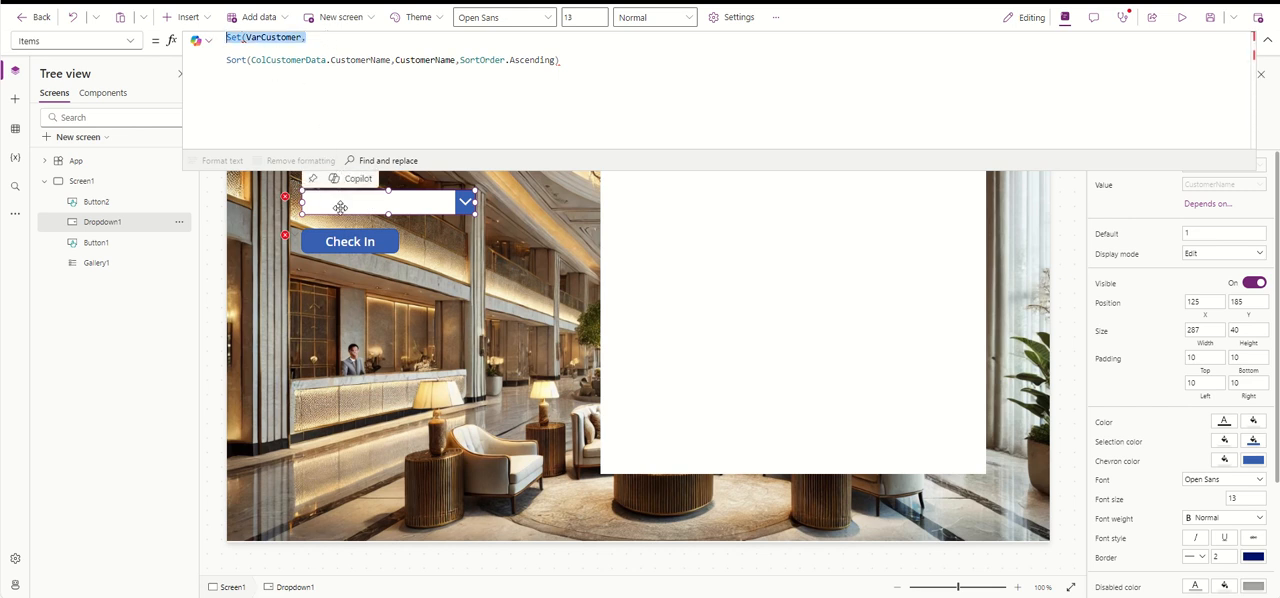
pyautogui.press('Delete')
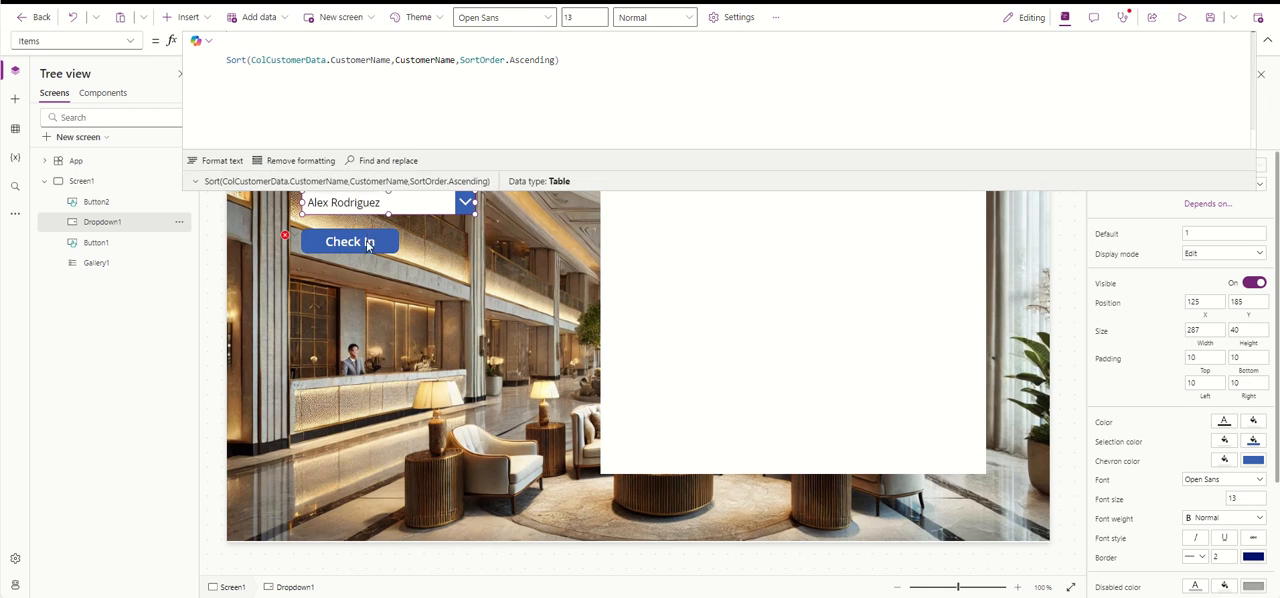
# - Start a Set(VarCustomer, call on a new line above Collect in the Check In button's OnSelect formula
pyautogui.click(367, 246)
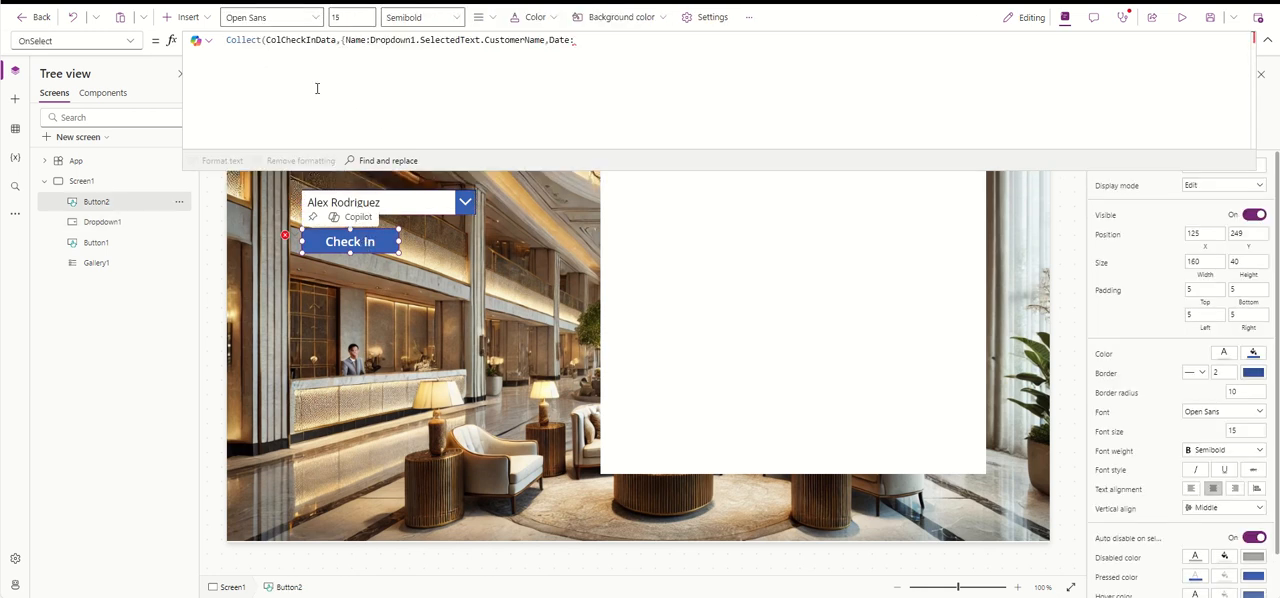
pyautogui.click(228, 41)
pyautogui.press('Return')
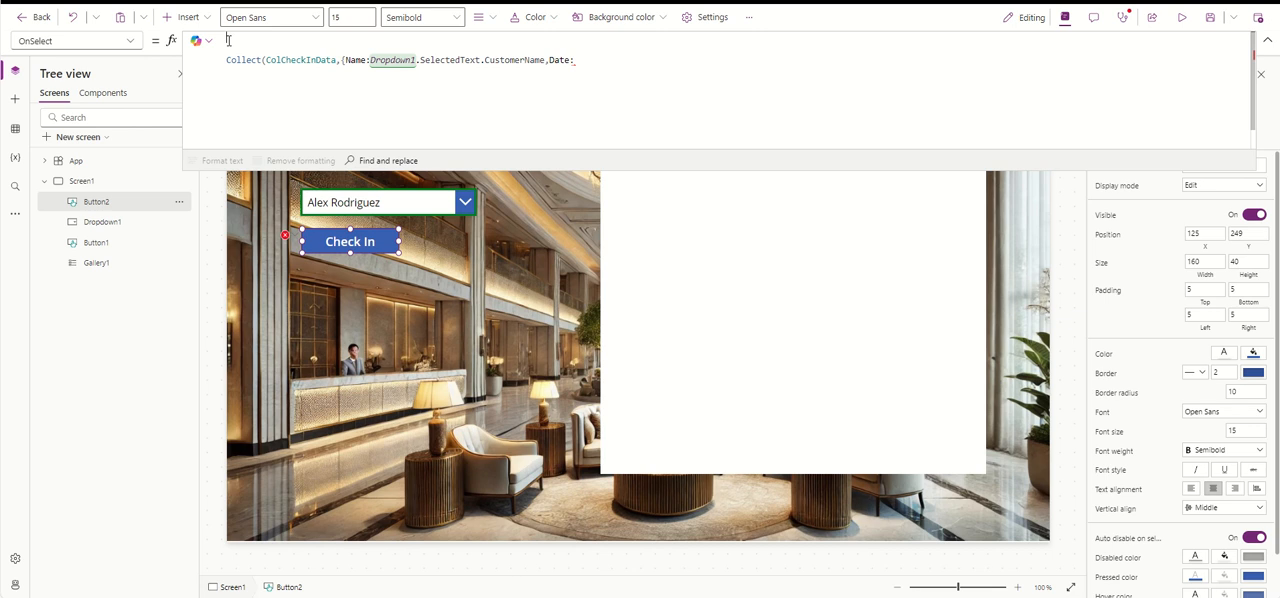
pyautogui.press('Return')
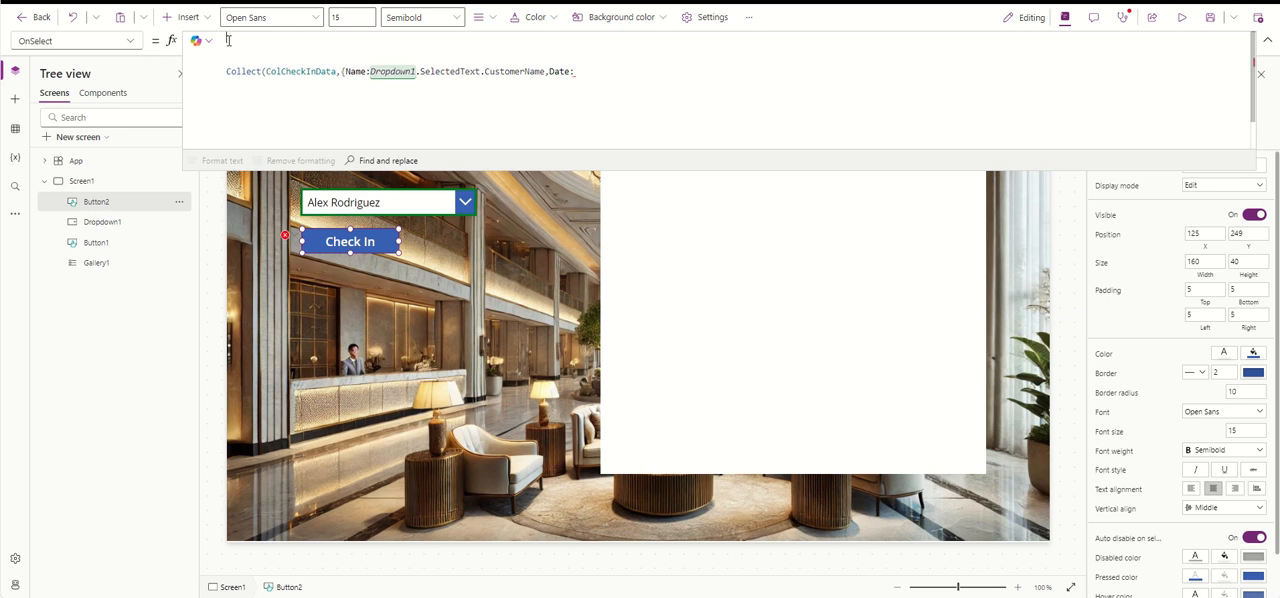
pyautogui.write('Set(VarCustomer')
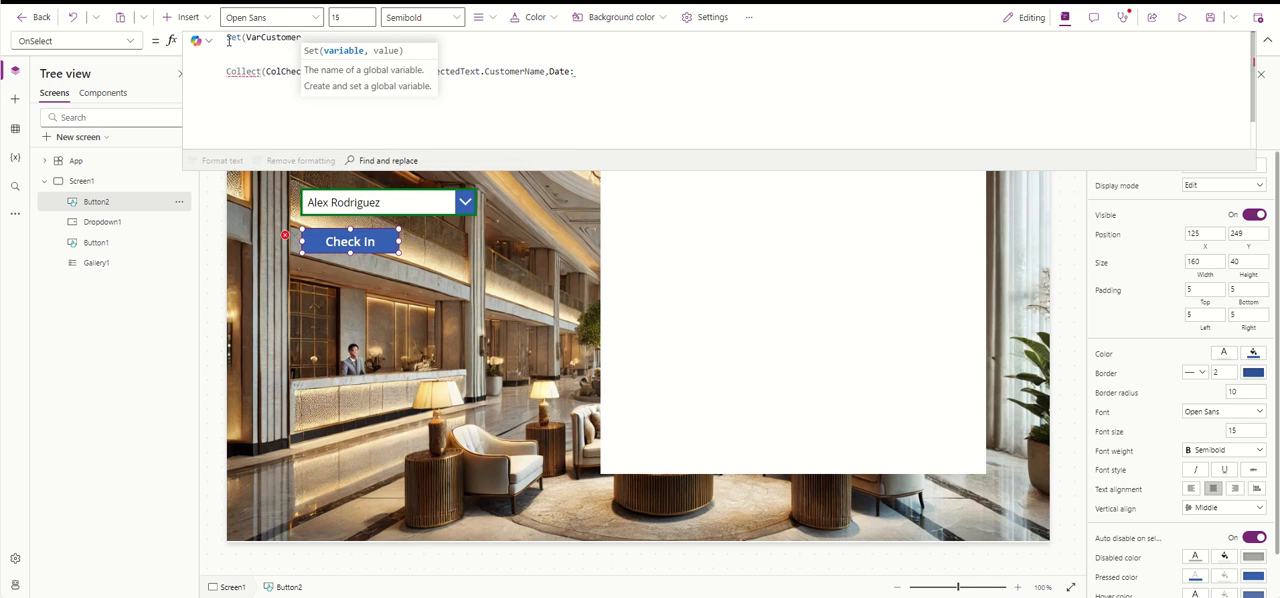
pyautogui.write(',')
# - Copy Dropdown1.SelectedText.CustomerName from the Collect record into the Set call as VarCustomer's value and close the call with a semicolon
pyautogui.click(331, 112)
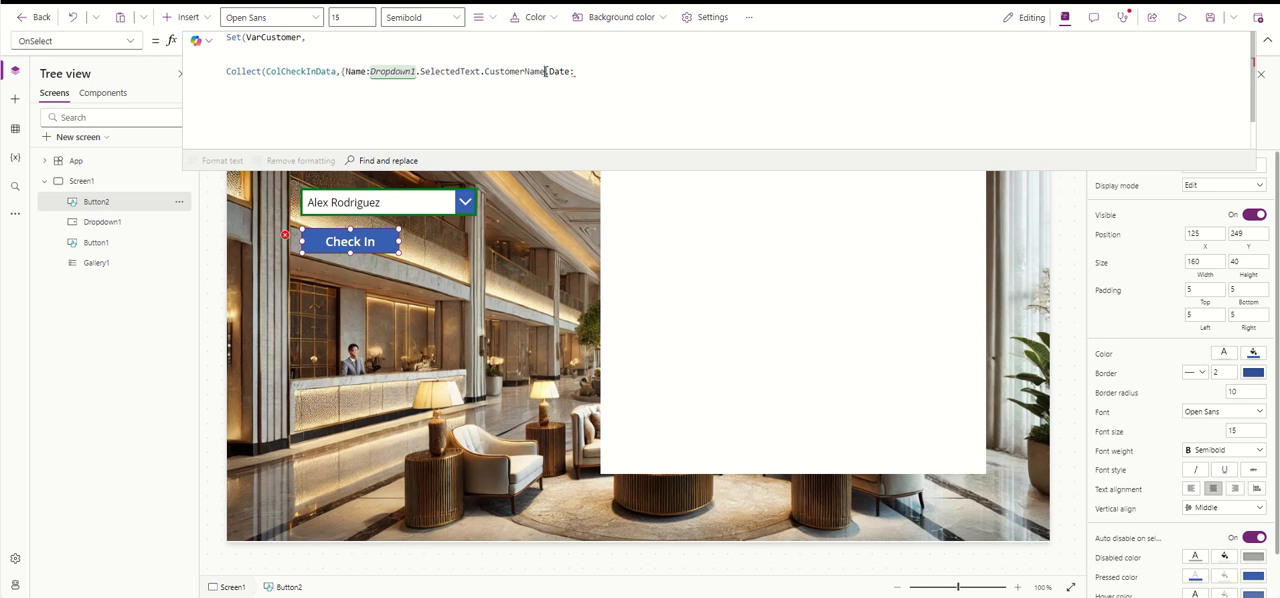
pyautogui.moveTo(546, 71); pyautogui.dragTo(371, 74)
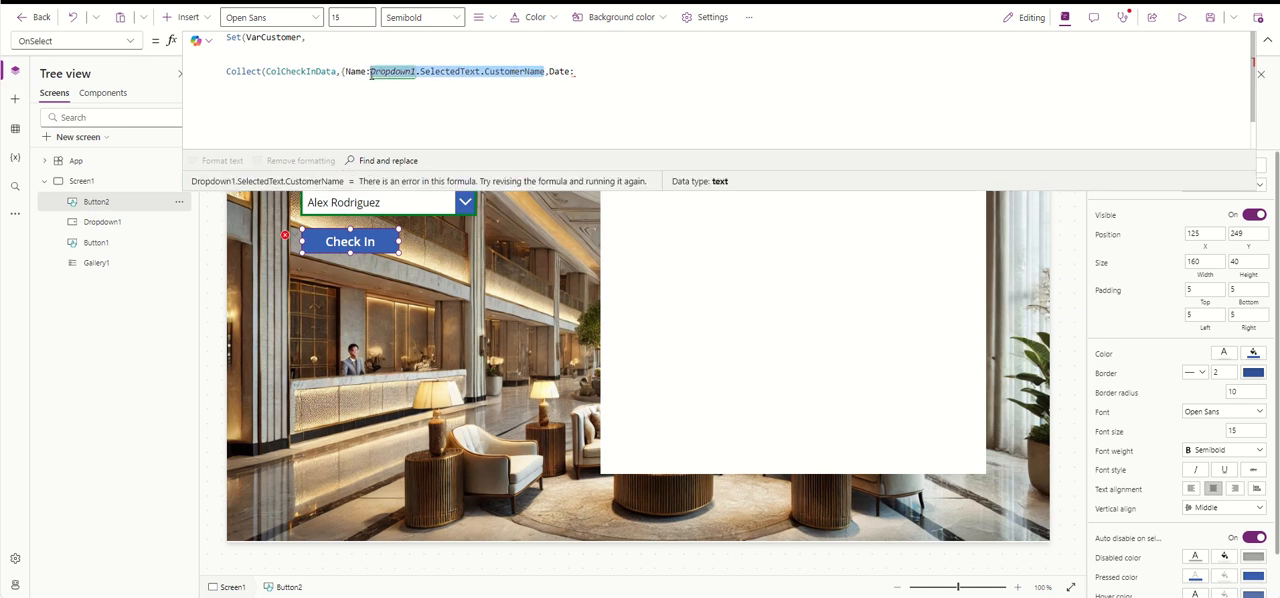
pyautogui.hotkey('ctrl', 'c')
pyautogui.click(350, 38)
pyautogui.hotkey('ctrl', 'v')
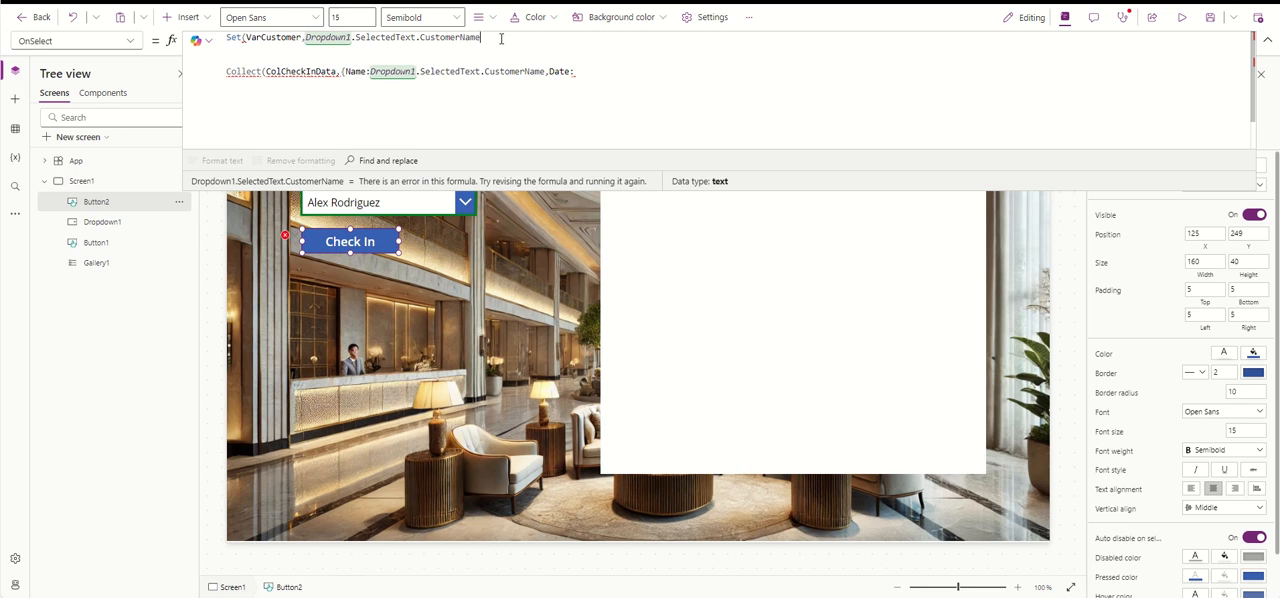
pyautogui.write(');')
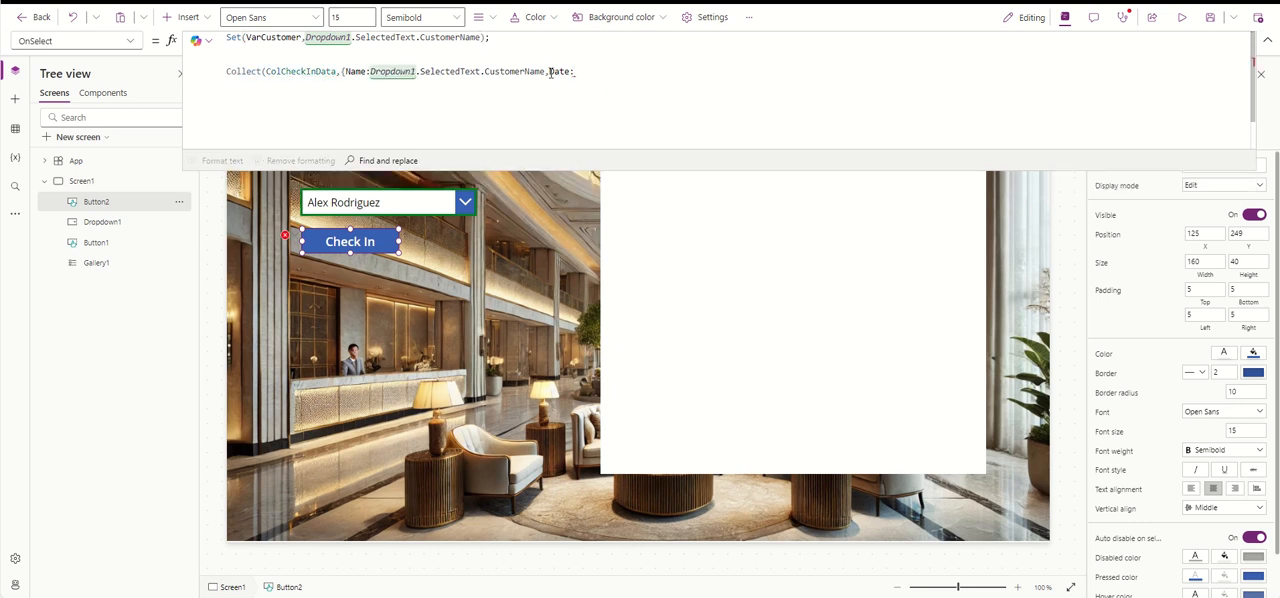
# - Replace the Name field's value in the Collect record with the VarCustomer variable from the Set call
pyautogui.moveTo(546, 71); pyautogui.dragTo(369, 71)
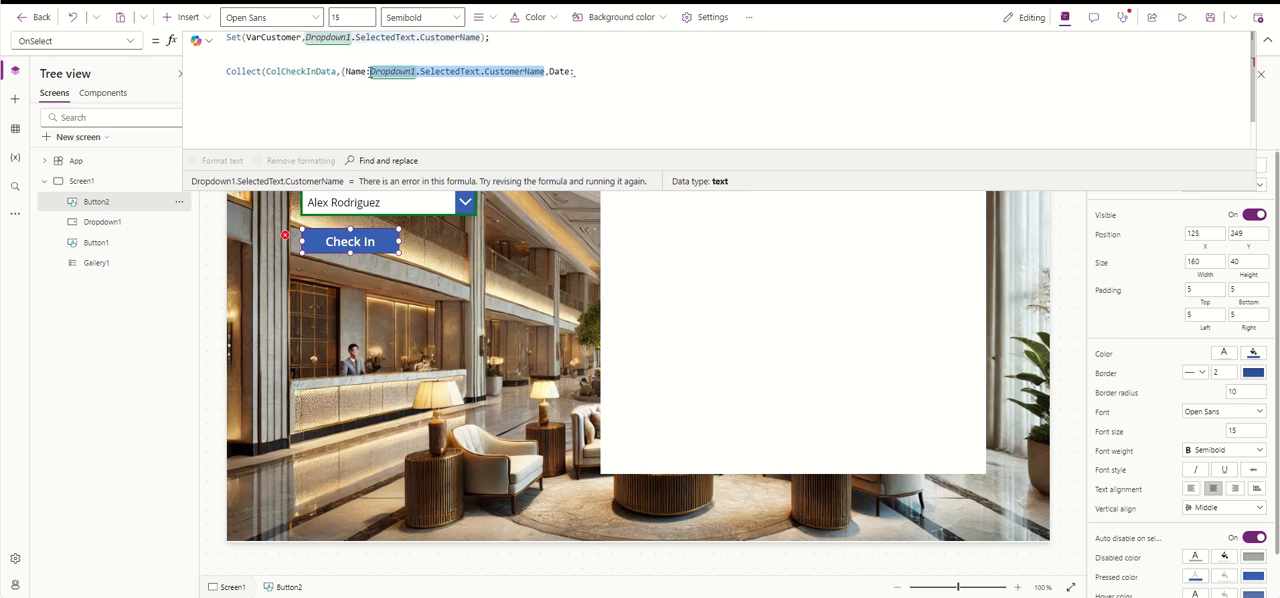
pyautogui.press('Delete')
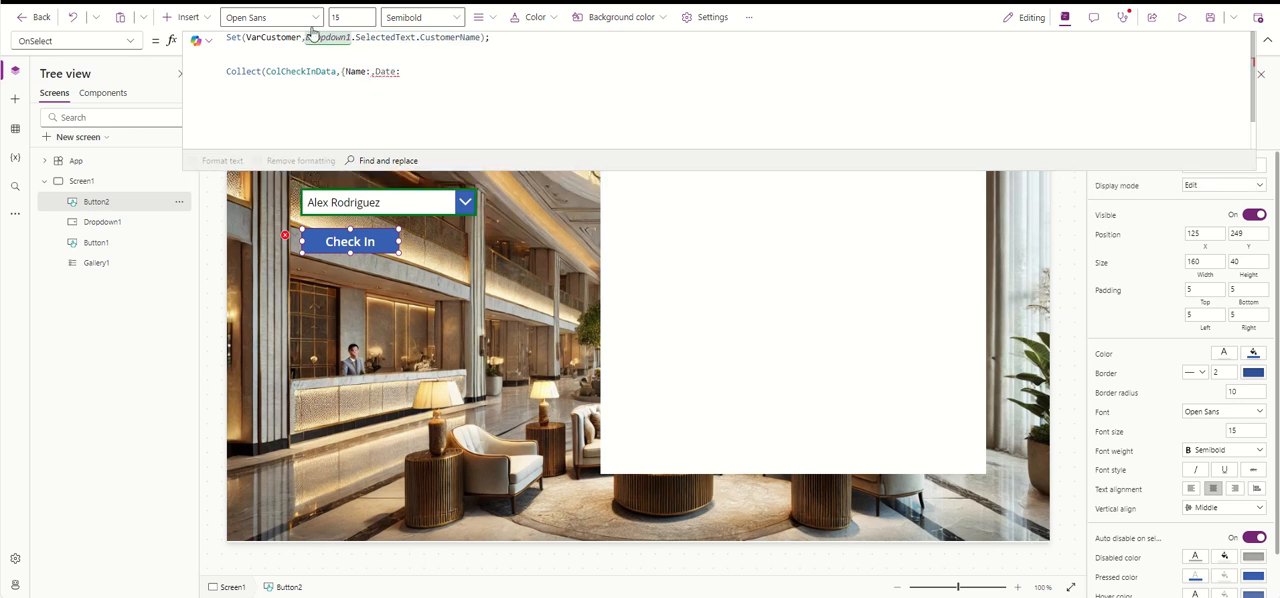
pyautogui.moveTo(302, 37); pyautogui.dragTo(246, 37)
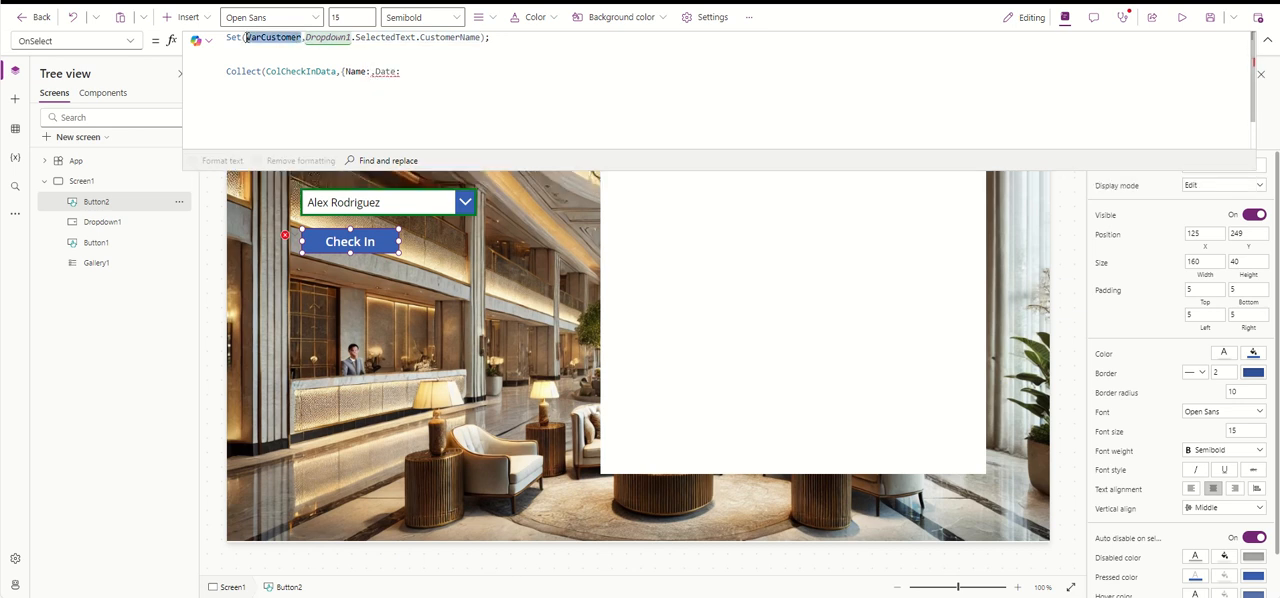
pyautogui.click(370, 71)
pyautogui.hotkey('ctrl', 'v')
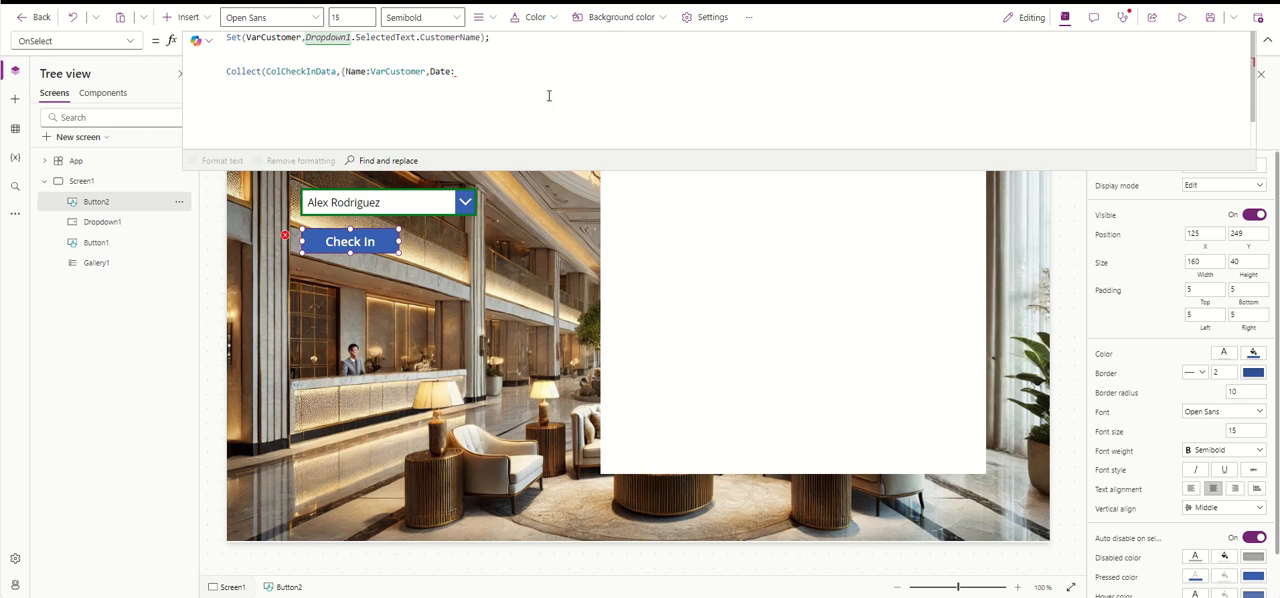
# - Start a LookUp on ColCustomerData as the value of the record's Date field
pyautogui.write('Loo')
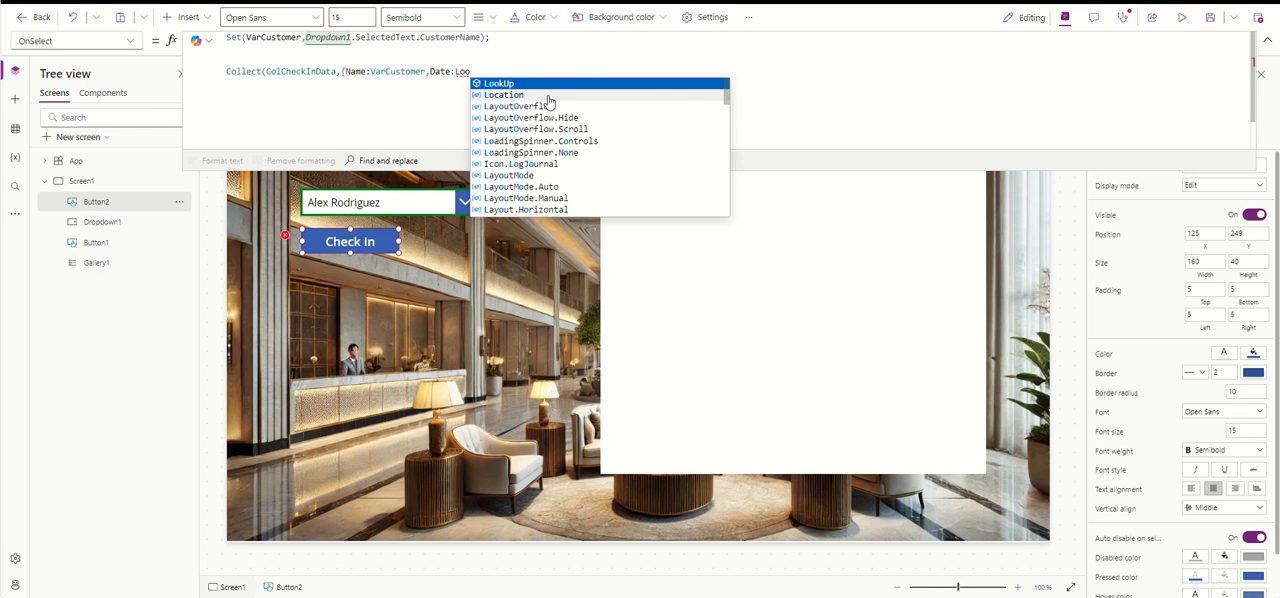
pyautogui.click(557, 83)
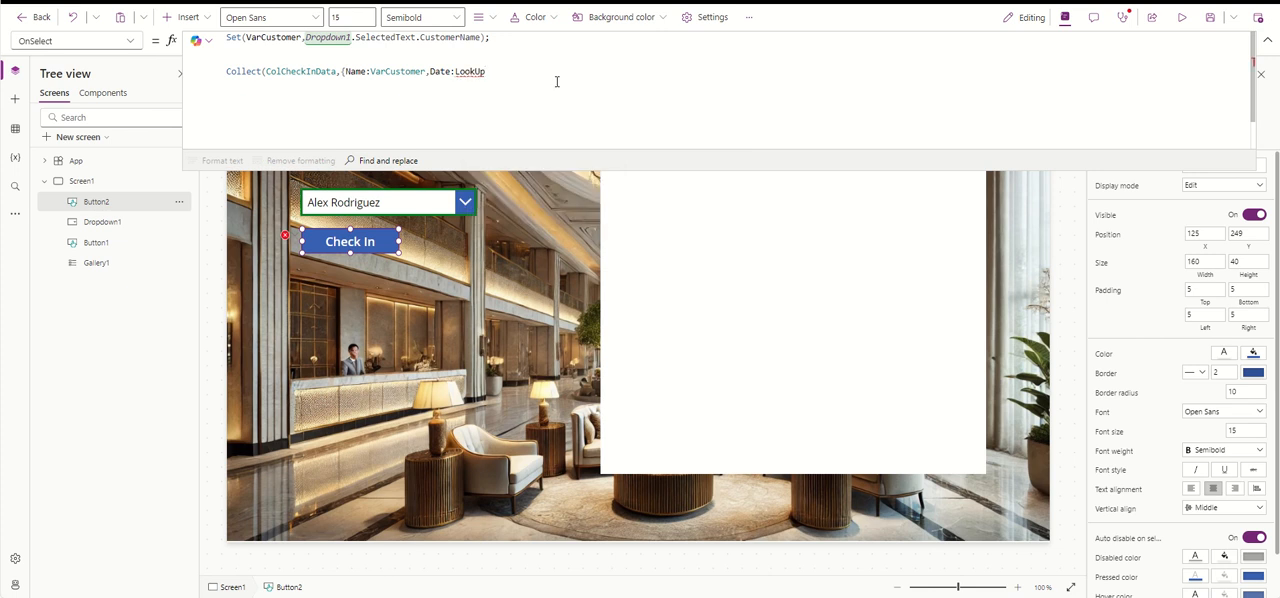
pyautogui.write('(')
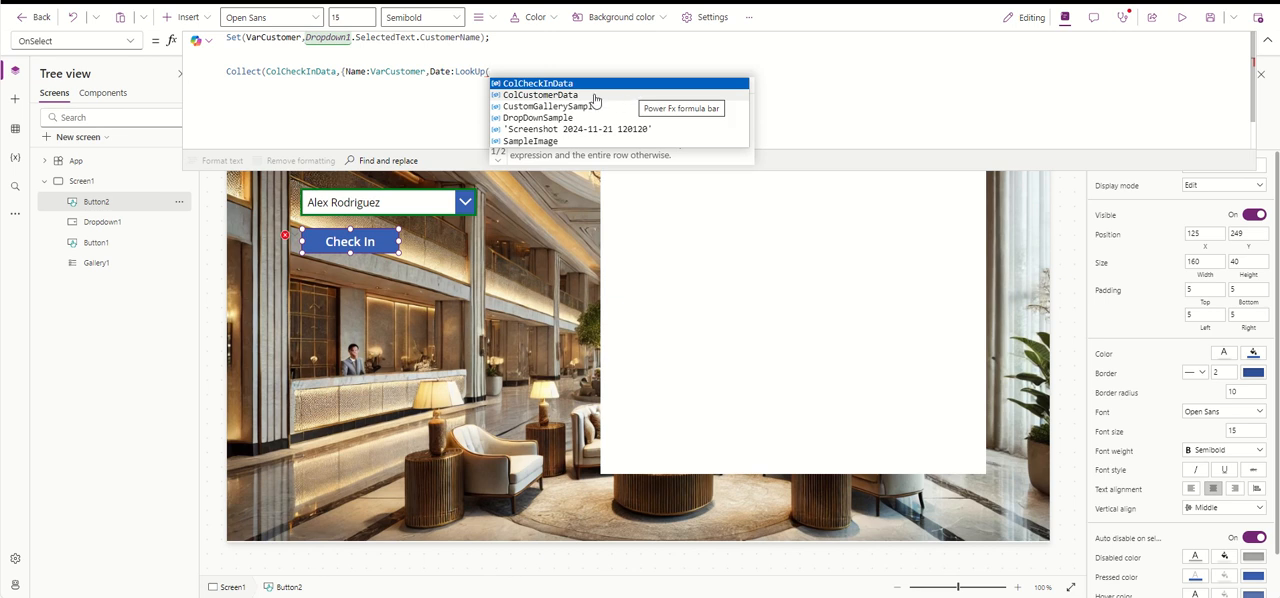
pyautogui.click(594, 96)
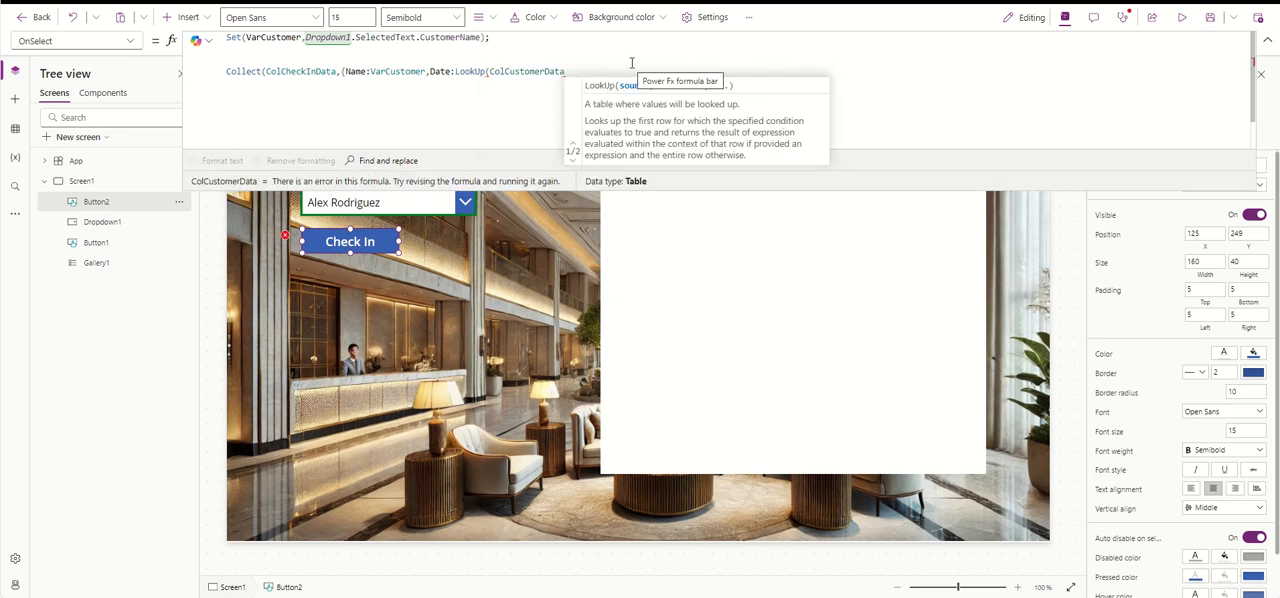
pyautogui.write(',')
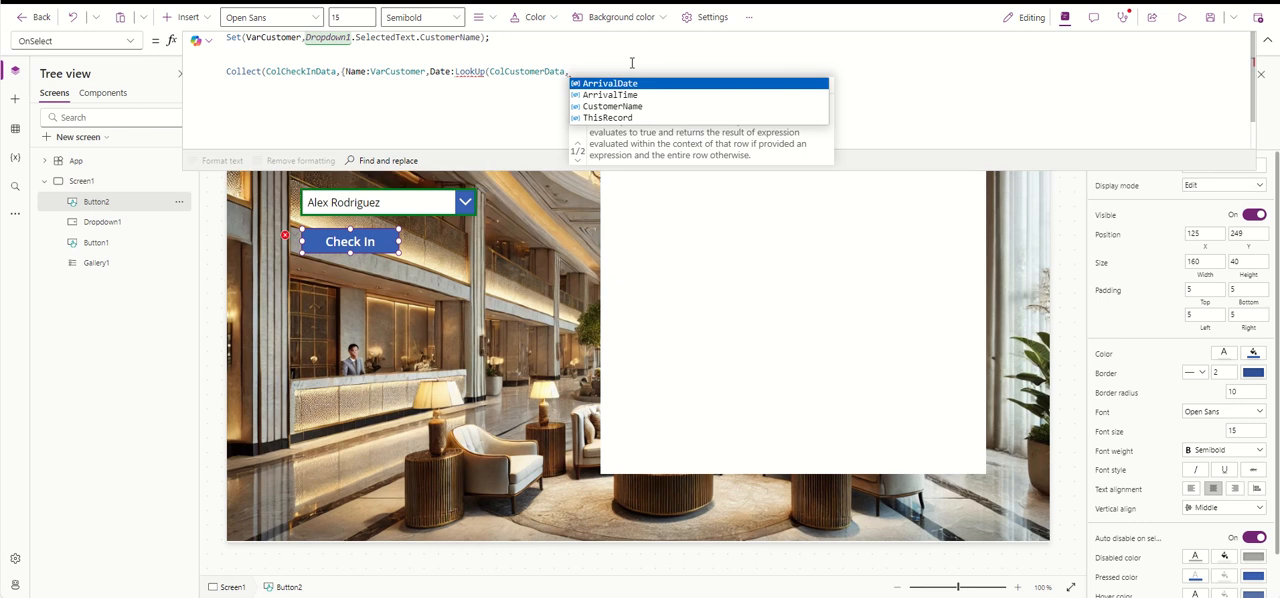
pyautogui.write('VarCustomer')
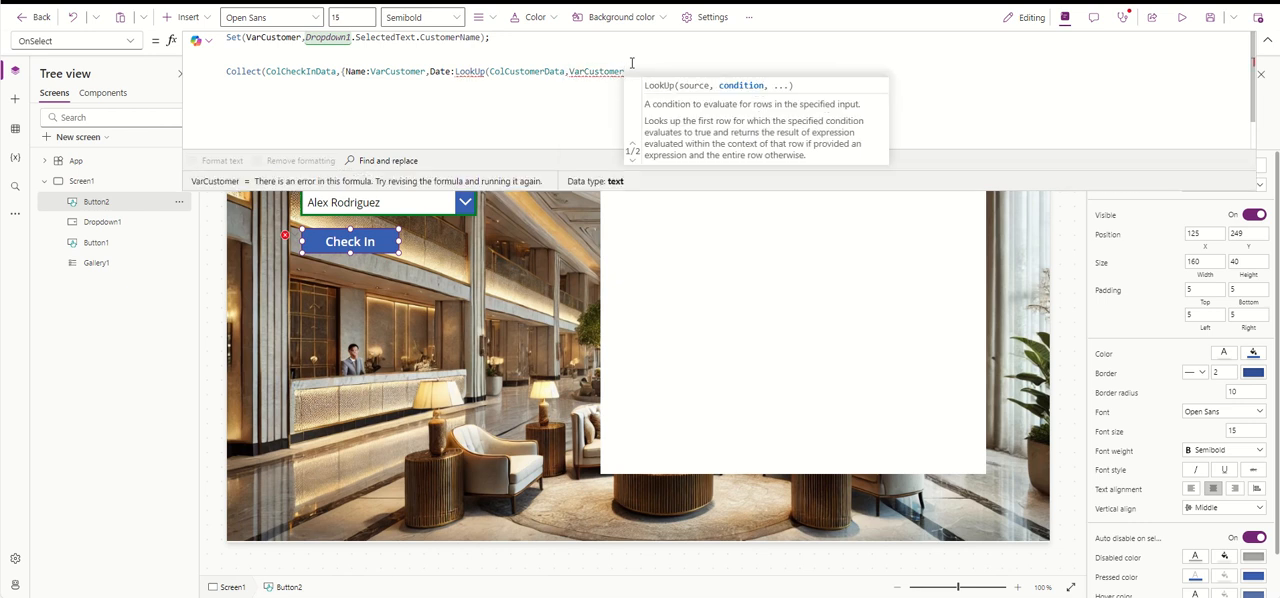
pyautogui.write('=')
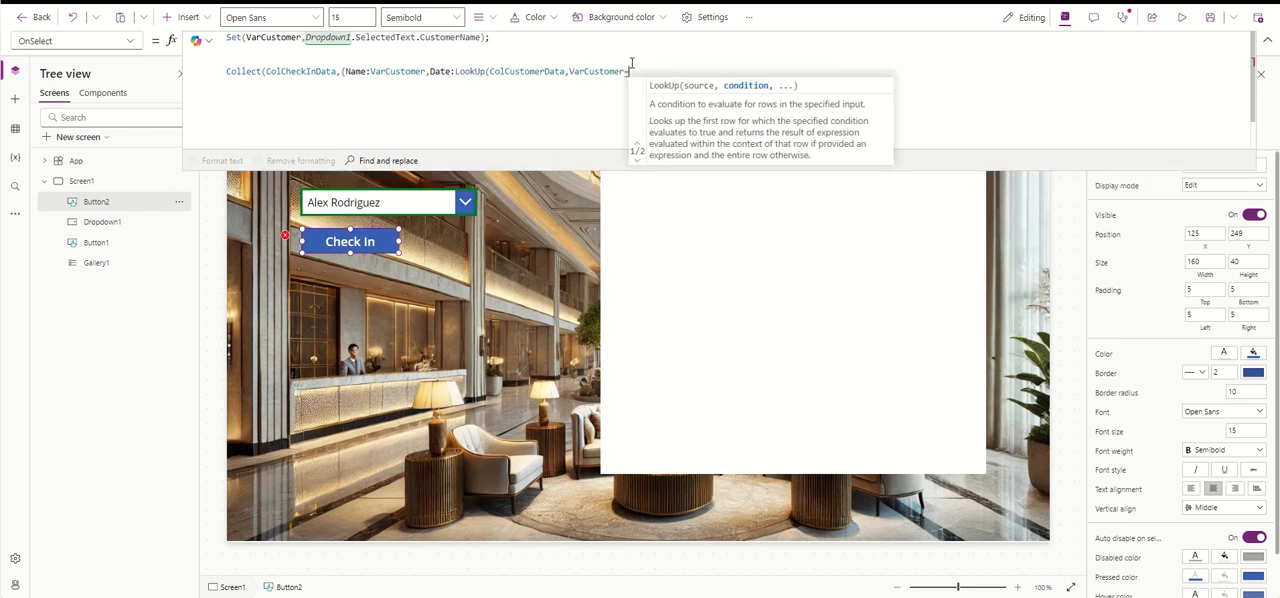
pyautogui.write('Cu')
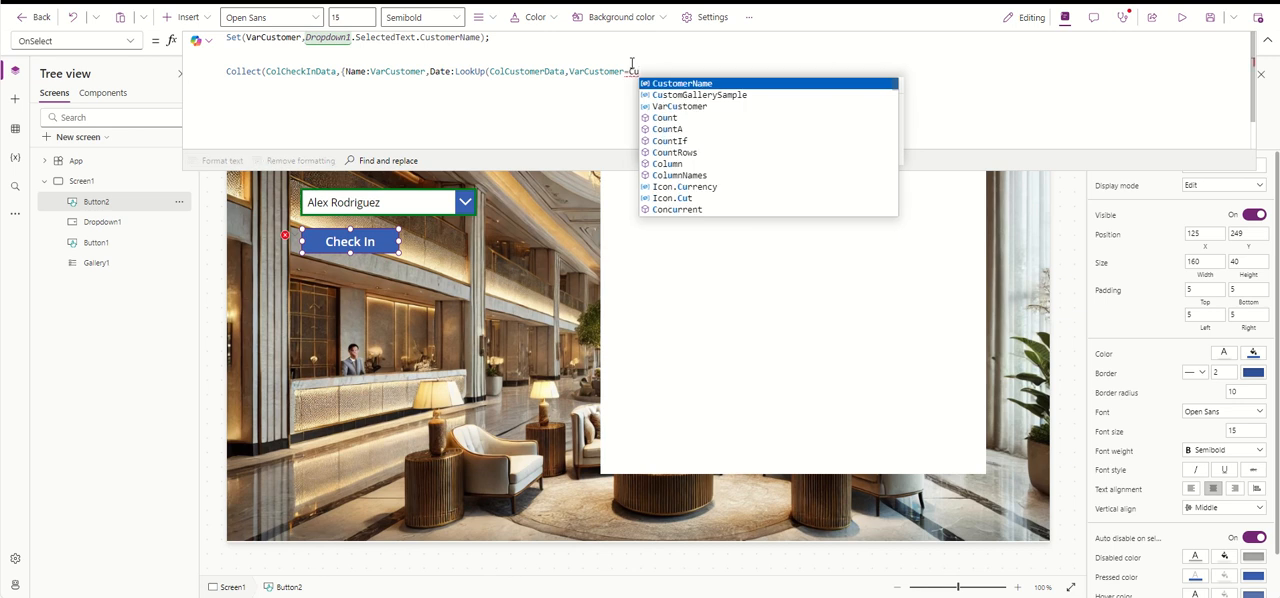
# - Give the Date LookUp the condition VarCustomer=CustomerName and the result ArrivalDate, and close the call
pyautogui.press('Tab')
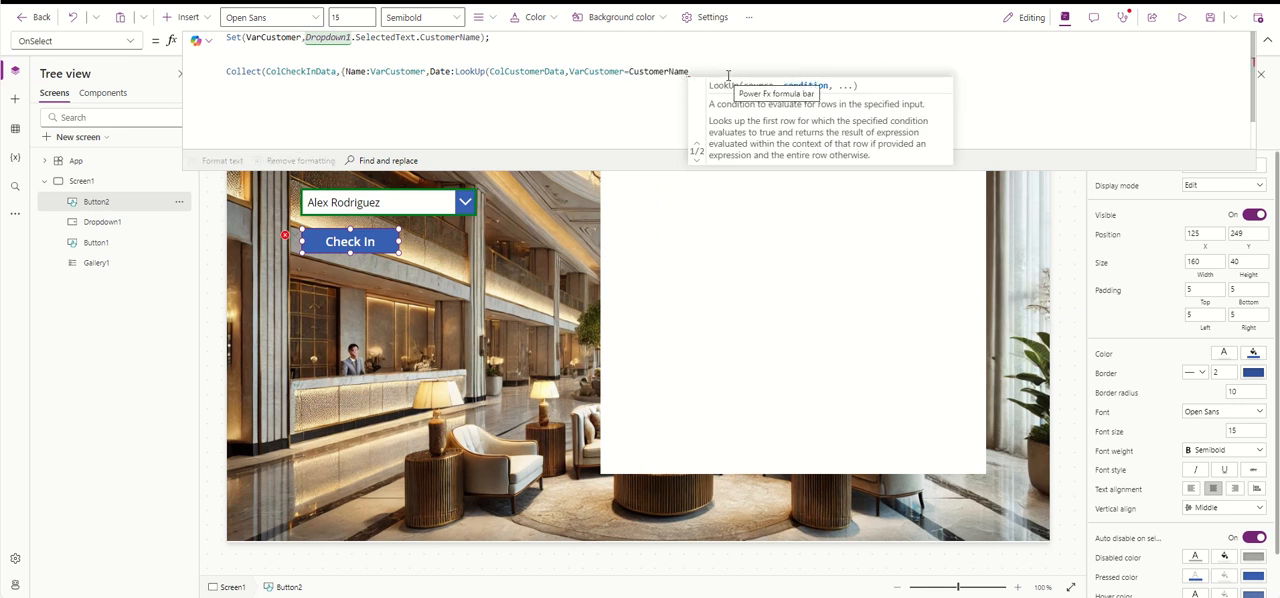
pyautogui.write(',')
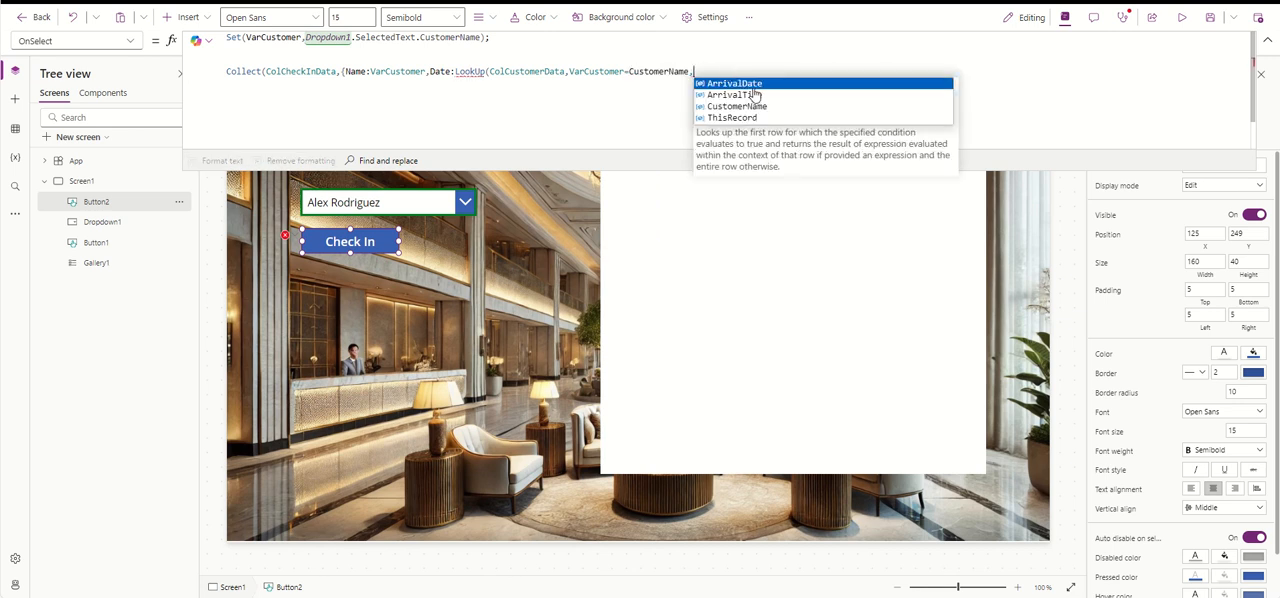
pyautogui.click(795, 85)
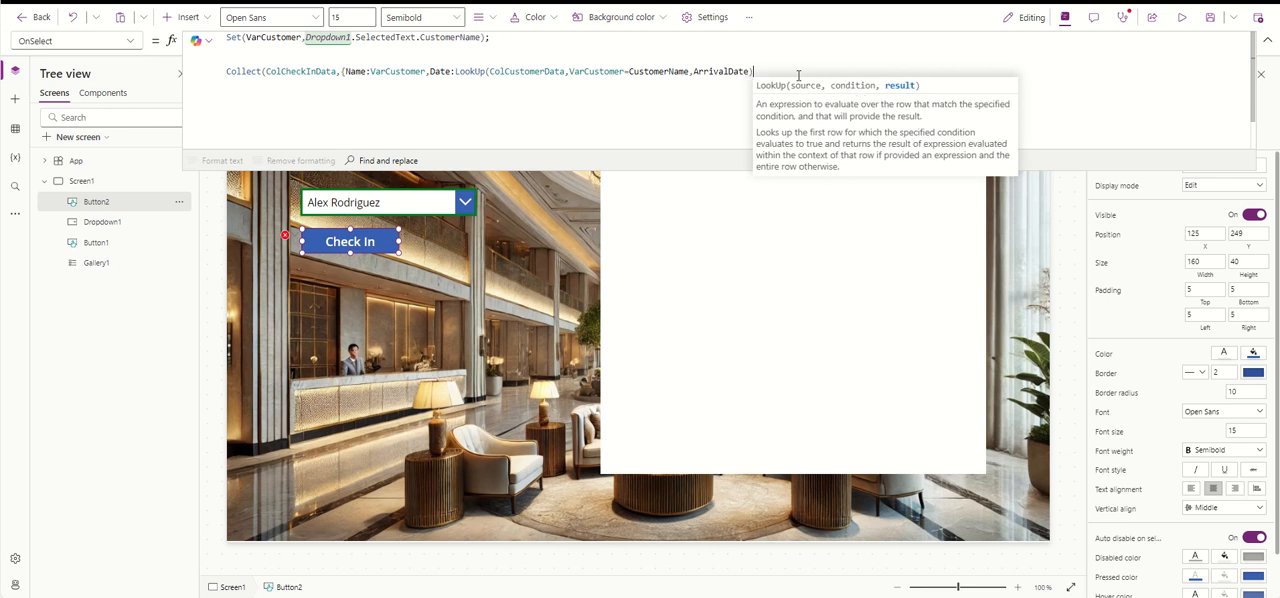
pyautogui.write(')')
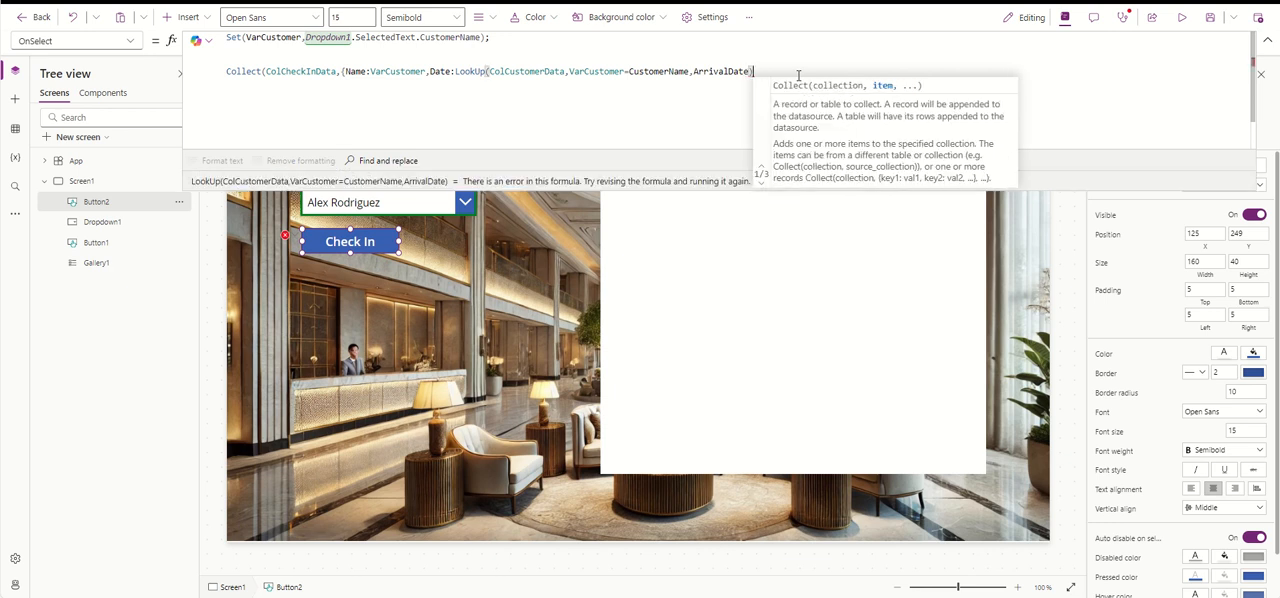
pyautogui.write(',')
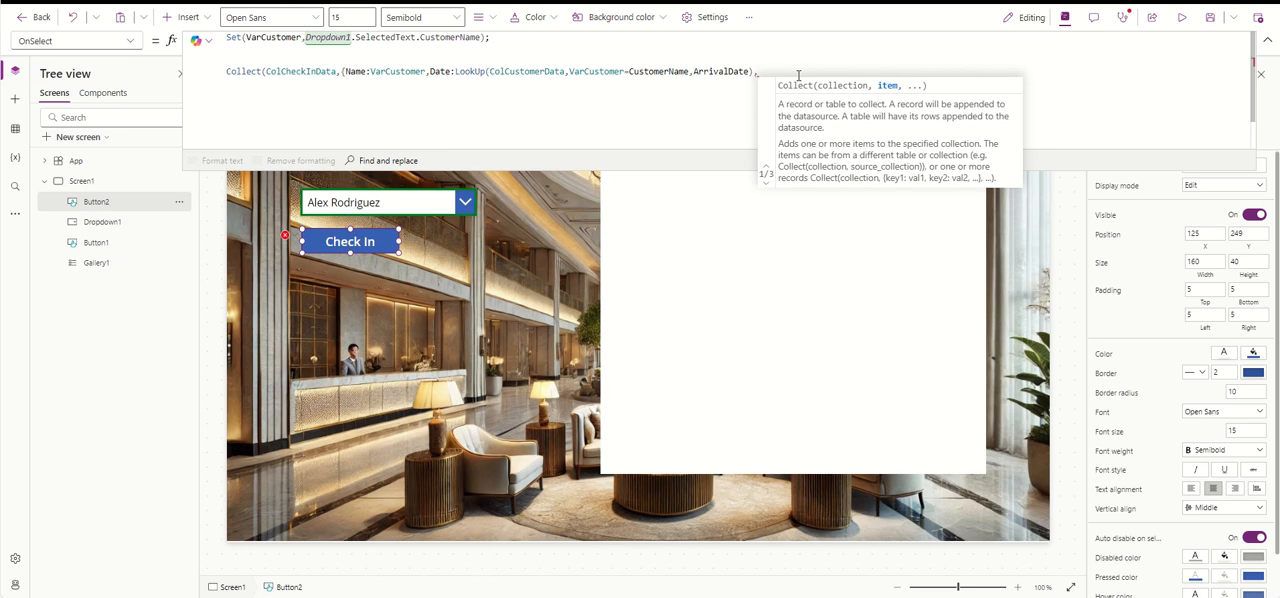
pyautogui.write('Time:')
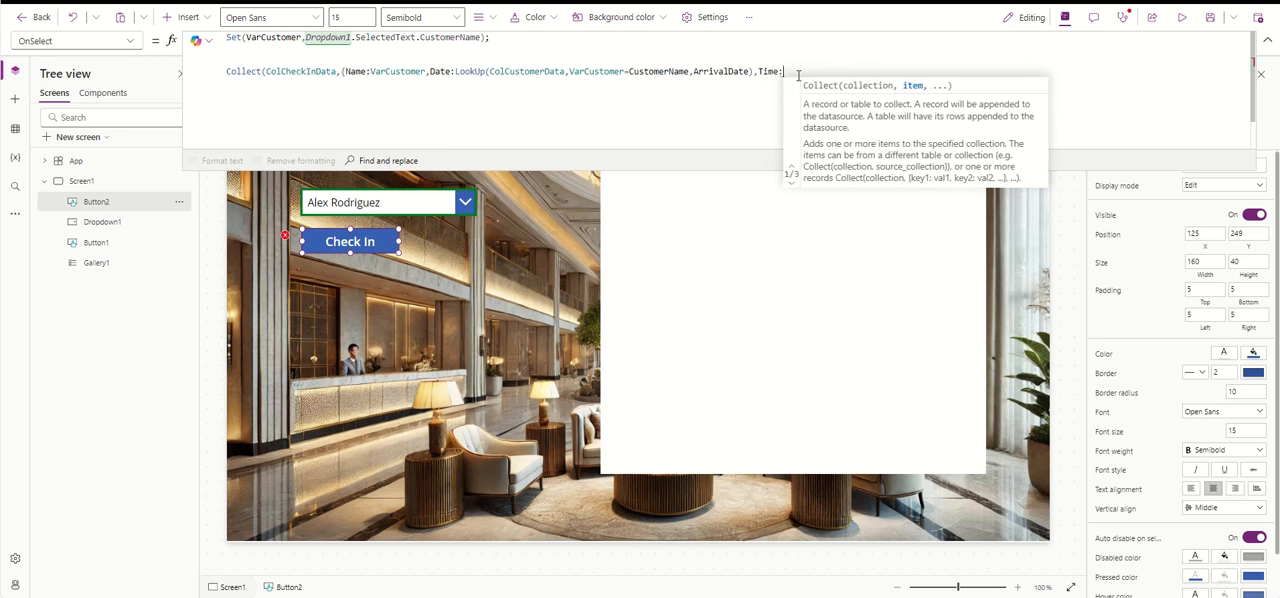
# - Add a Time field after Date in the record and copy the Date field's LookUp expression into it
pyautogui.moveTo(752, 71); pyautogui.dragTo(455, 71)
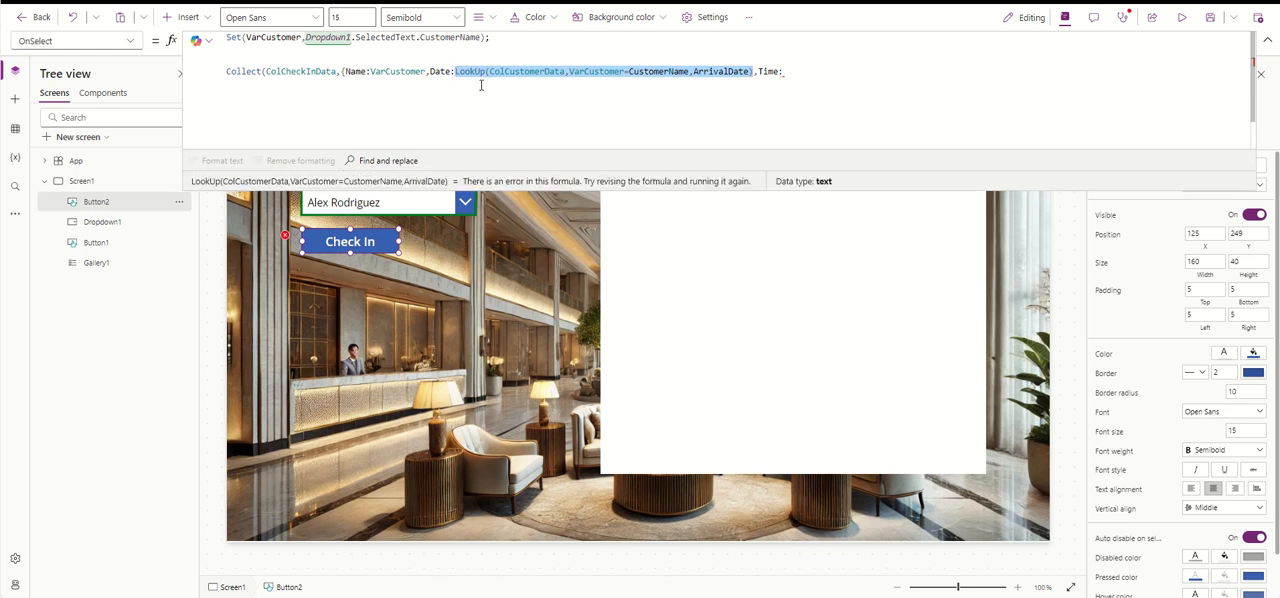
pyautogui.hotkey('ctrl', 'c')
pyautogui.click(821, 71)
pyautogui.hotkey('ctrl', 'v')
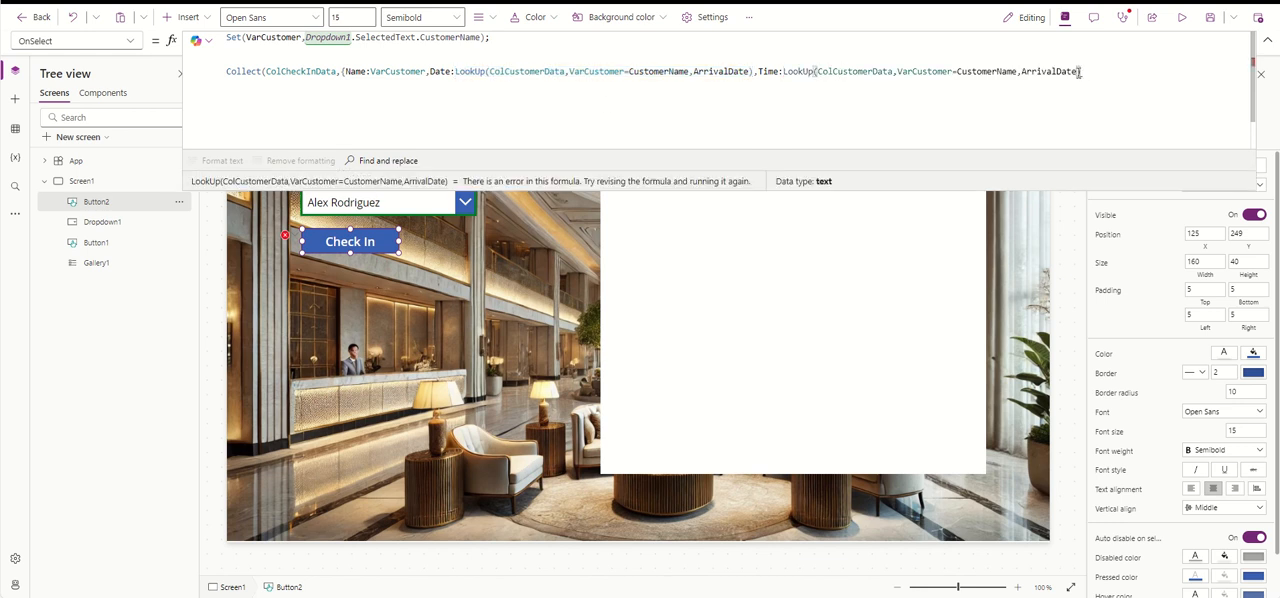
# - Change the Time LookUp's result to ArrivalTime and close the record and the Collect call
pyautogui.moveTo(1080, 71); pyautogui.dragTo(1022, 70)
pyautogui.press('BackSpace')
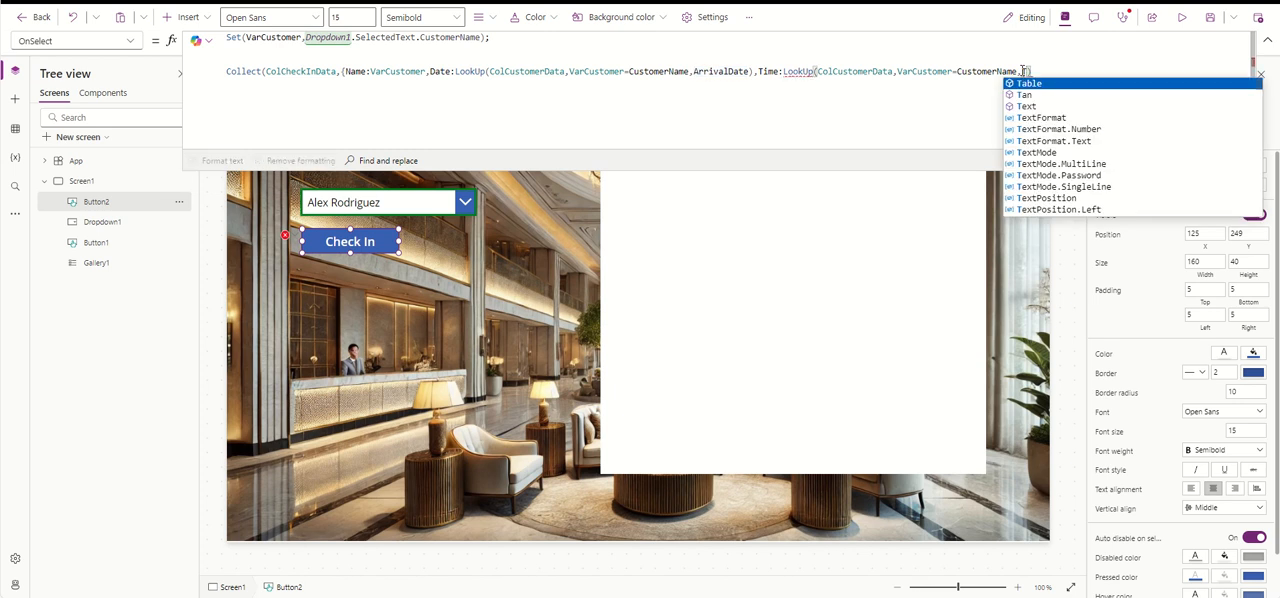
pyautogui.write('Ar')
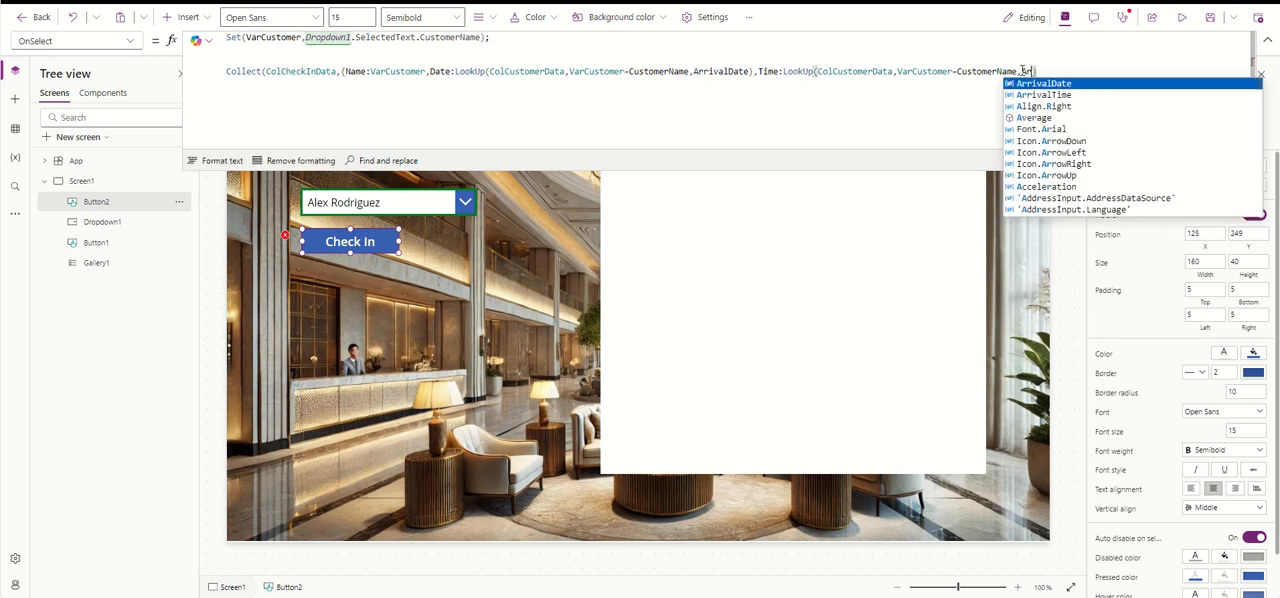
pyautogui.click(1045, 93)
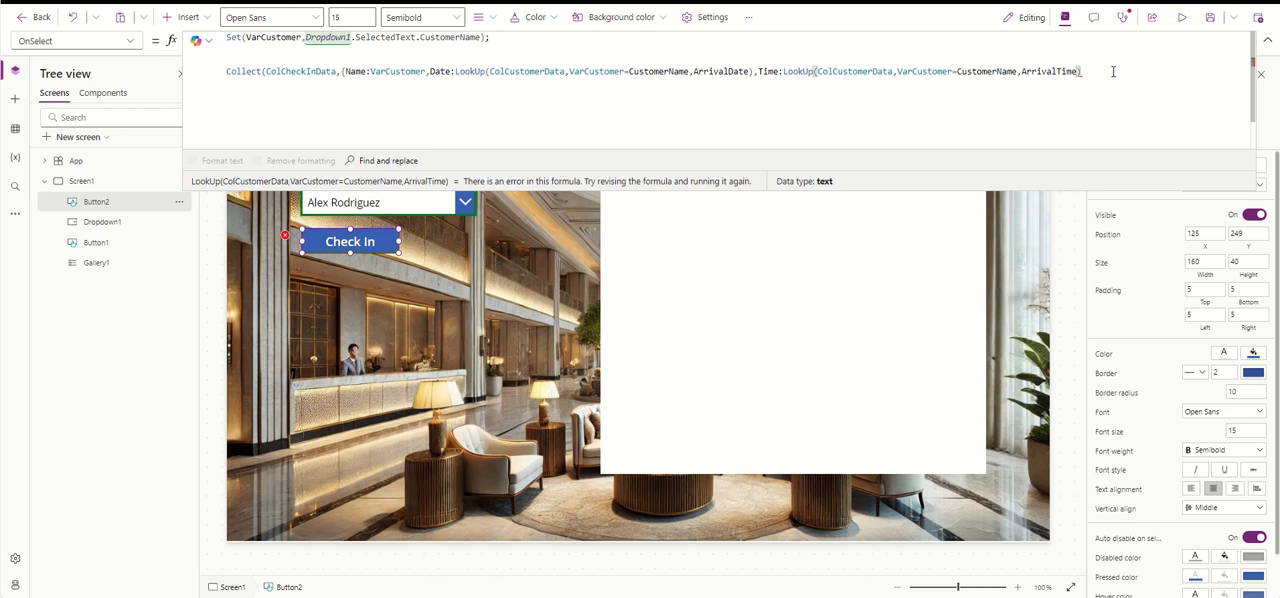
pyautogui.write(')}')
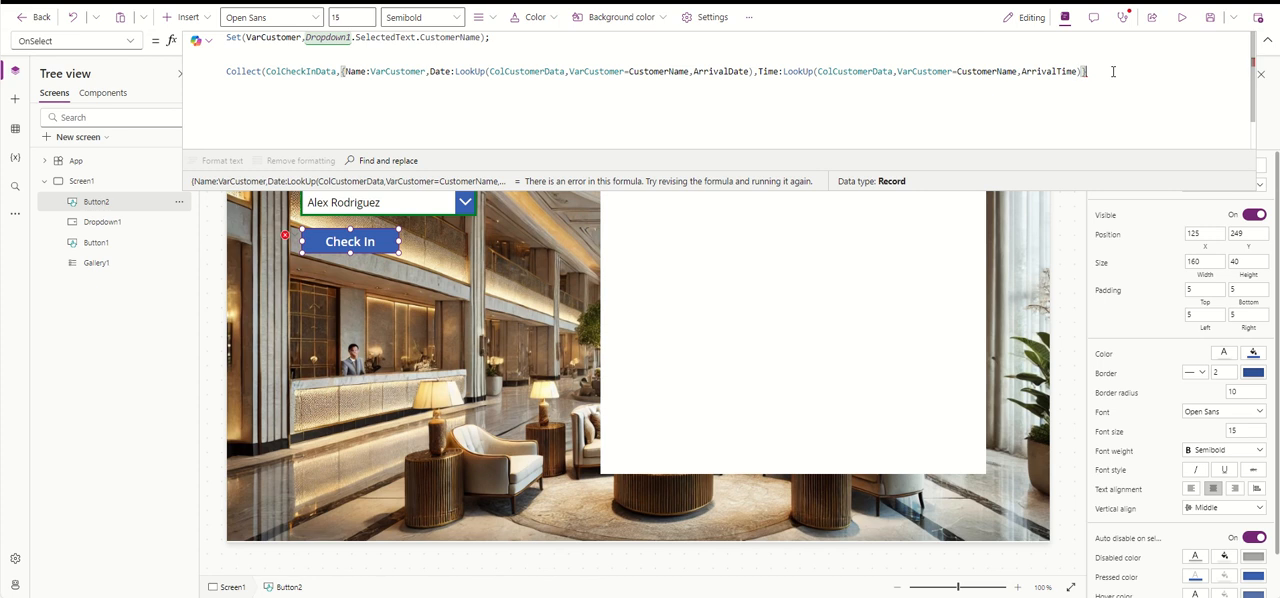
pyautogui.write(')')
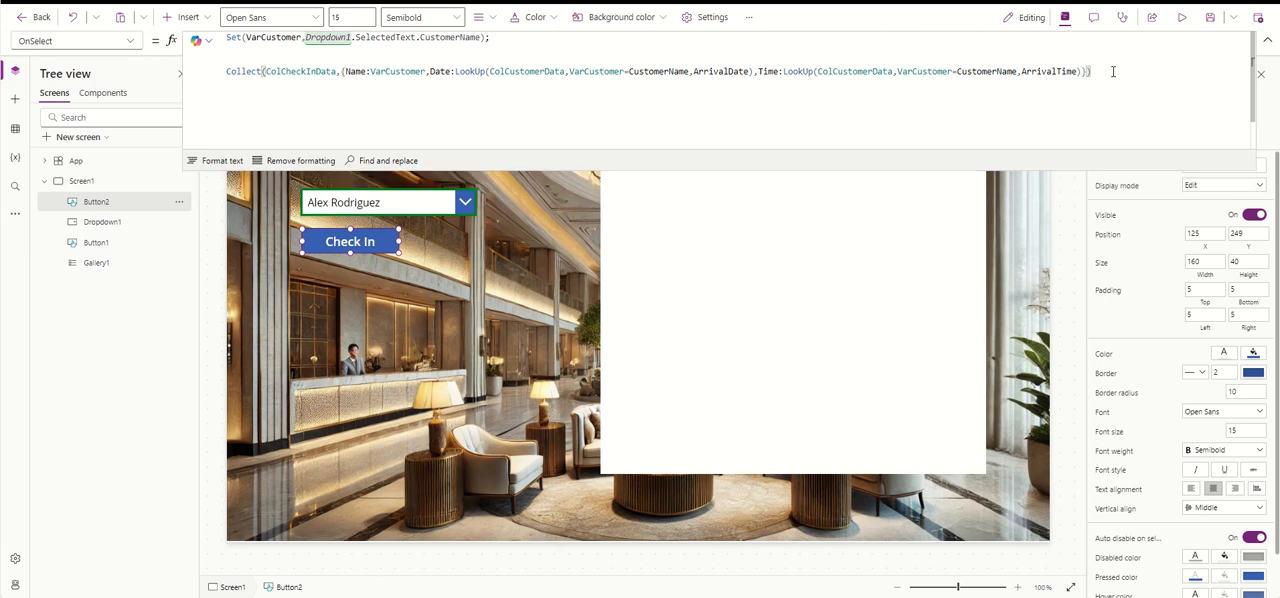
# - Start a RemoveIf call on a new line below Collect, beginning with VarCustomer in
pyautogui.press('Return')
pyautogui.write('Re')
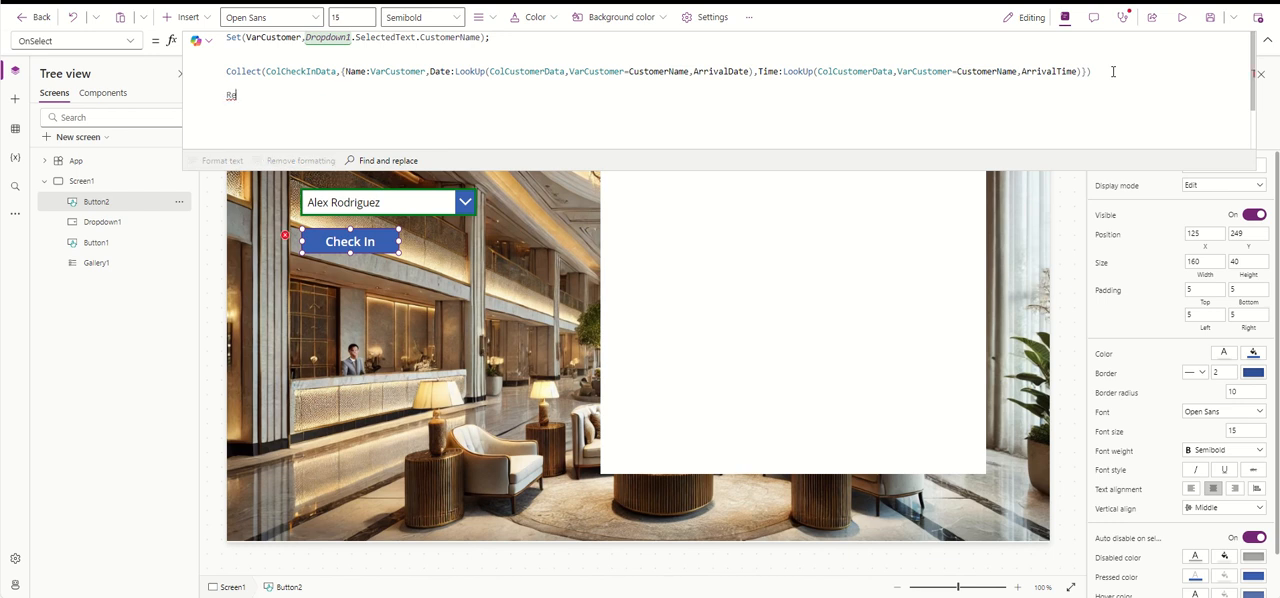
pyautogui.write('moveIf(')
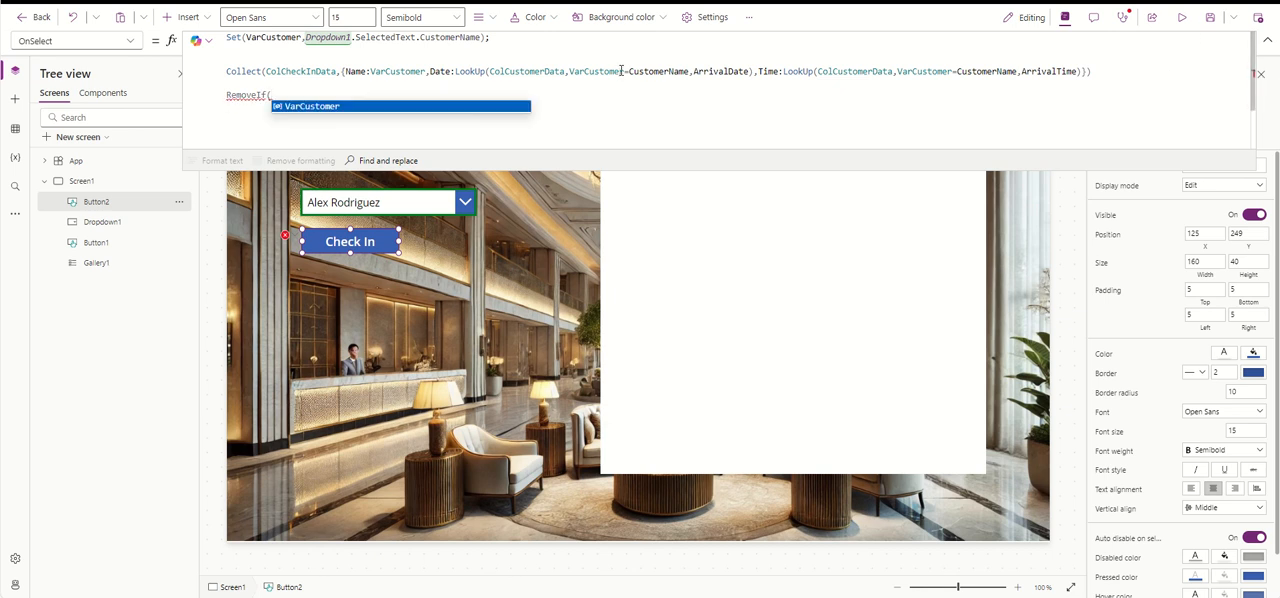
pyautogui.click(398, 107)
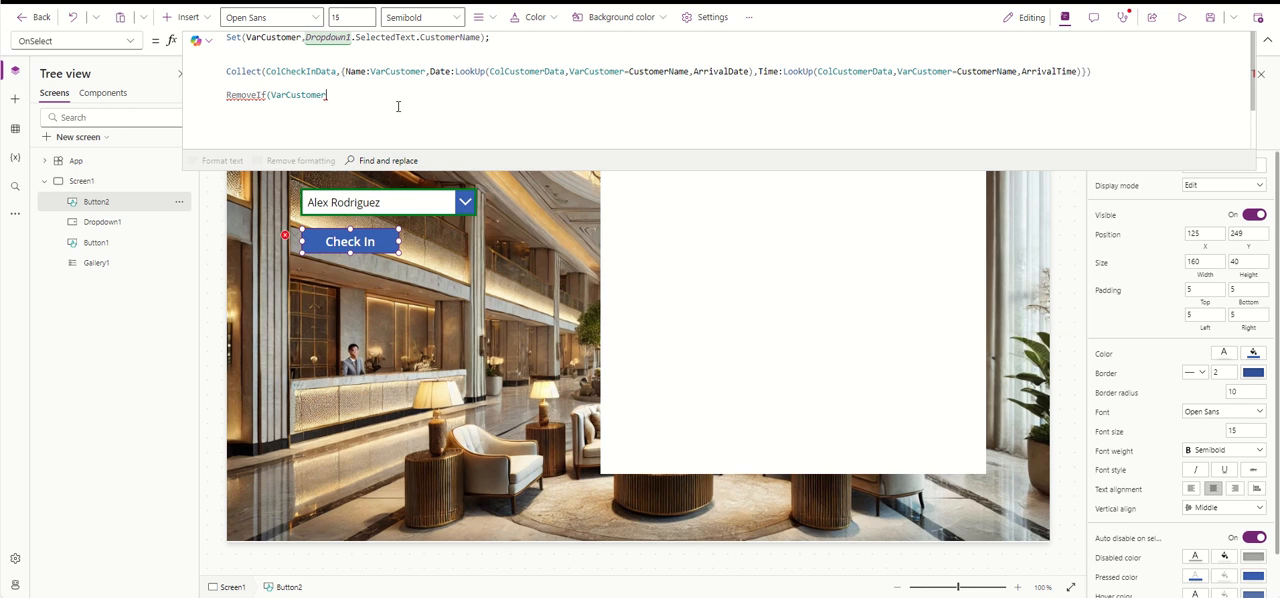
pyautogui.write('in')
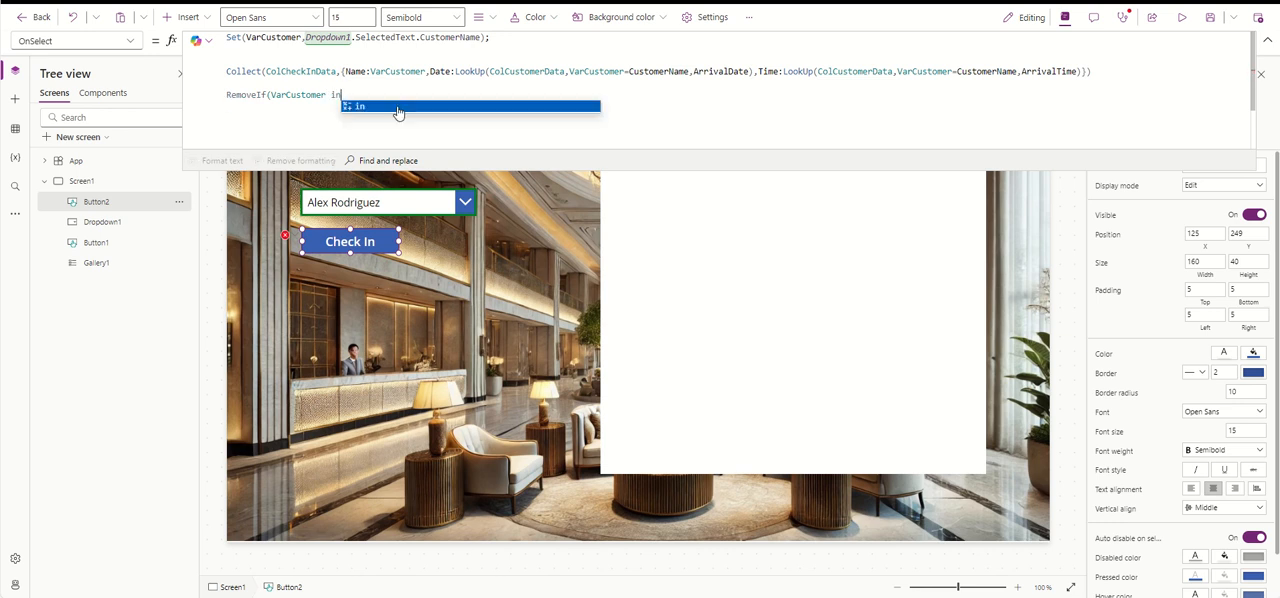
# - Copy ColCustomerData from the LookUp into the RemoveIf call after "in" and extend it to ColCustomerData.CustomerName
pyautogui.click(566, 72)
pyautogui.moveTo(566, 72); pyautogui.dragTo(488, 72)
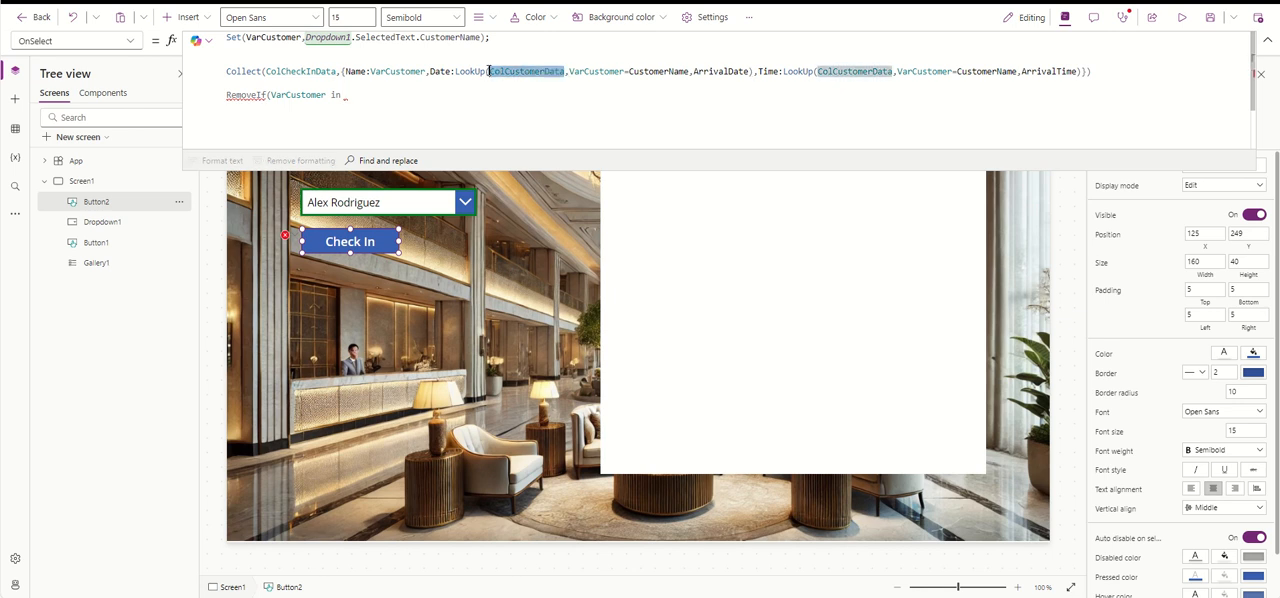
pyautogui.hotkey('ctrl', 'c')
pyautogui.click(440, 94)
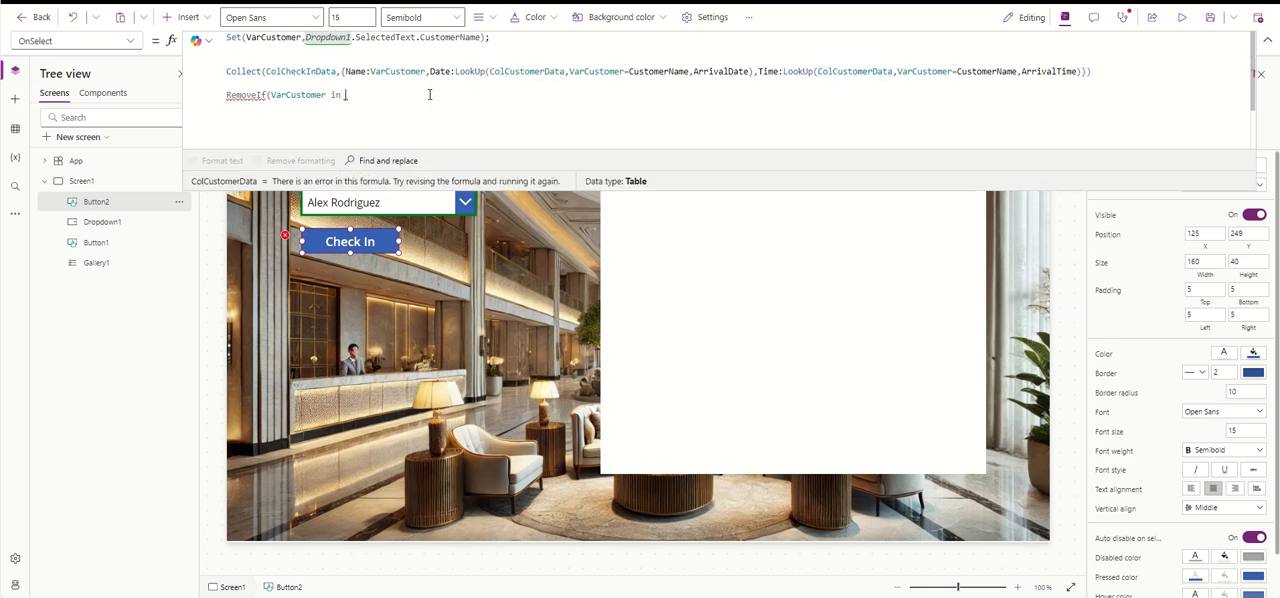
pyautogui.hotkey('ctrl', 'v')
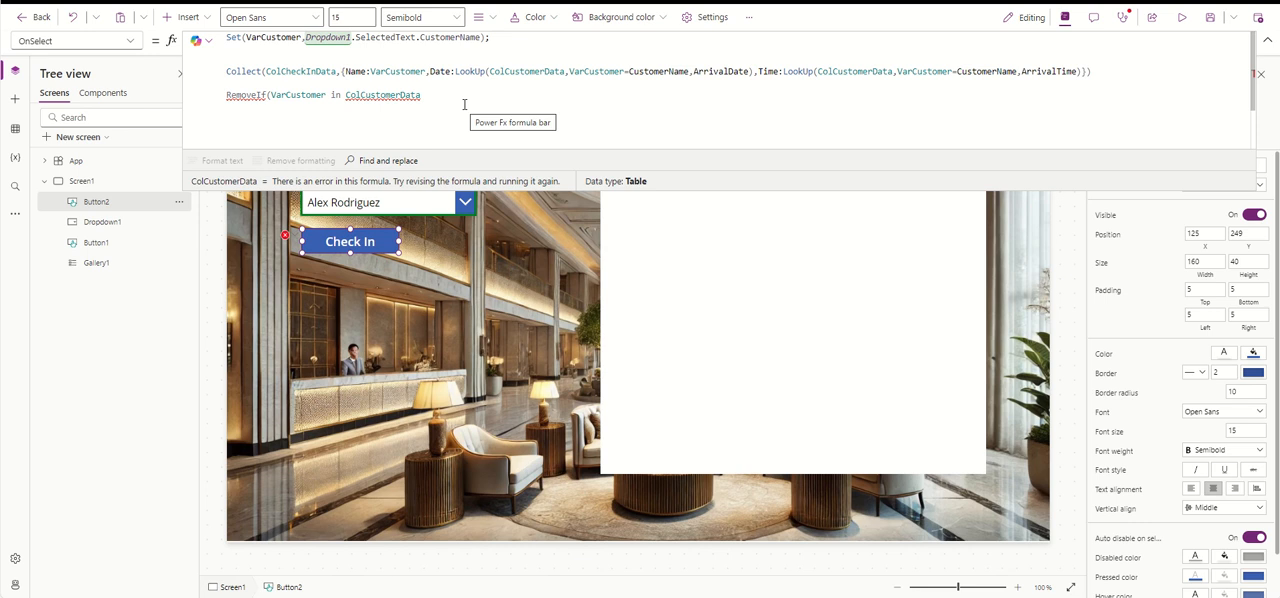
pyautogui.write('.Cust')
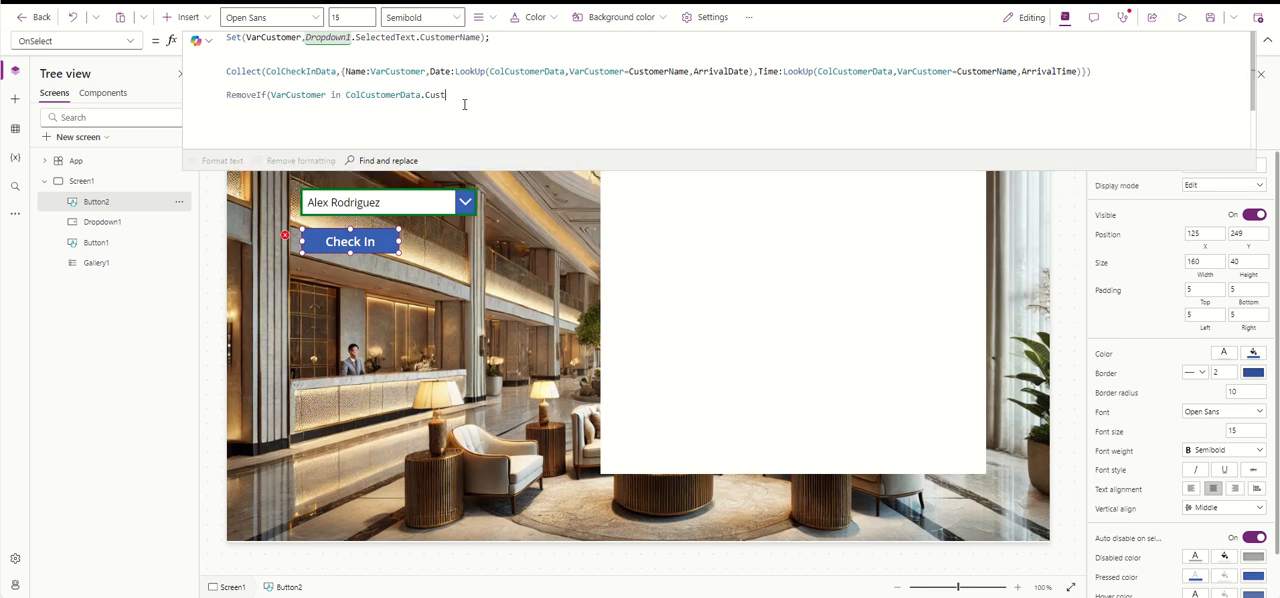
pyautogui.write('omerName')
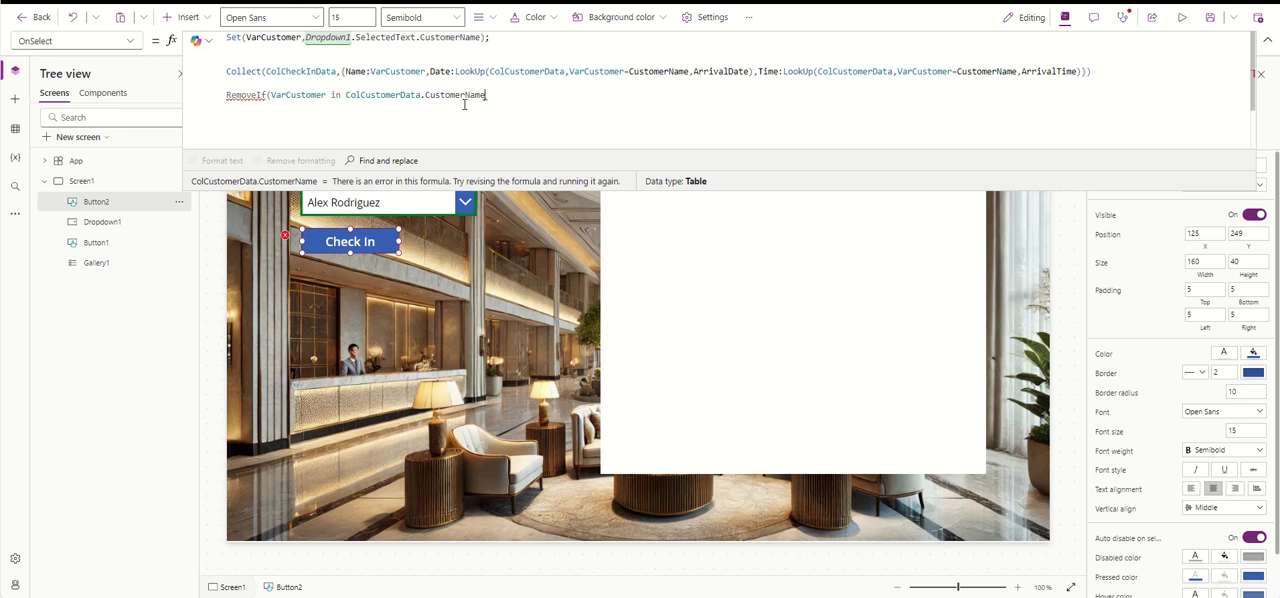
pyautogui.write(')')
pyautogui.press('BackSpace')
pyautogui.press('BackSpace')
pyautogui.press('BackSpace')
pyautogui.press('BackSpace')
pyautogui.press('BackSpace')
pyautogui.press('BackSpace')
pyautogui.press('BackSpace')
pyautogui.press('BackSpace')
pyautogui.press('BackSpace')
pyautogui.press('BackSpace')
pyautogui.press('BackSpace')
pyautogui.press('BackSpace')
pyautogui.press('BackSpace')
pyautogui.press('BackSpace')
pyautogui.press('BackSpace')
pyautogui.press('BackSpace')
pyautogui.press('BackSpace')
pyautogui.press('BackSpace')
pyautogui.press('BackSpace')
pyautogui.press('BackSpace')
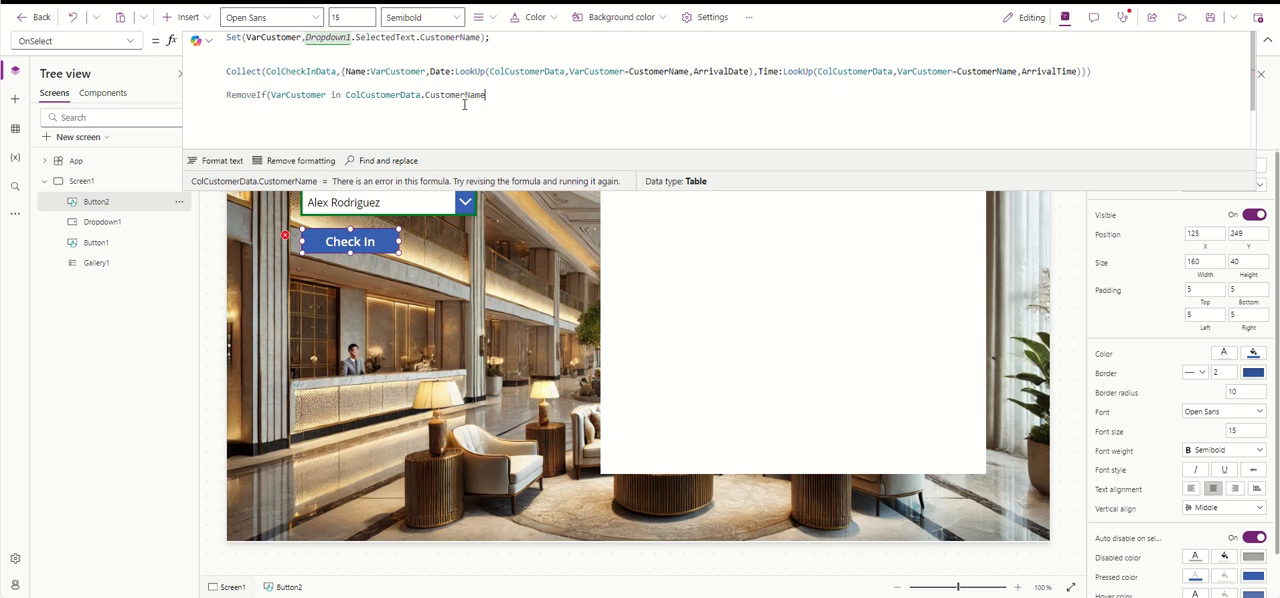
# - Remove the arguments of the RemoveIf call so that only "RemoveIf(" is left on its line
pyautogui.press('BackSpace')
pyautogui.press('BackSpace')
pyautogui.press('BackSpace')
pyautogui.press('BackSpace')
pyautogui.press('BackSpace')
pyautogui.press('BackSpace')
pyautogui.press('BackSpace')
pyautogui.press('BackSpace')
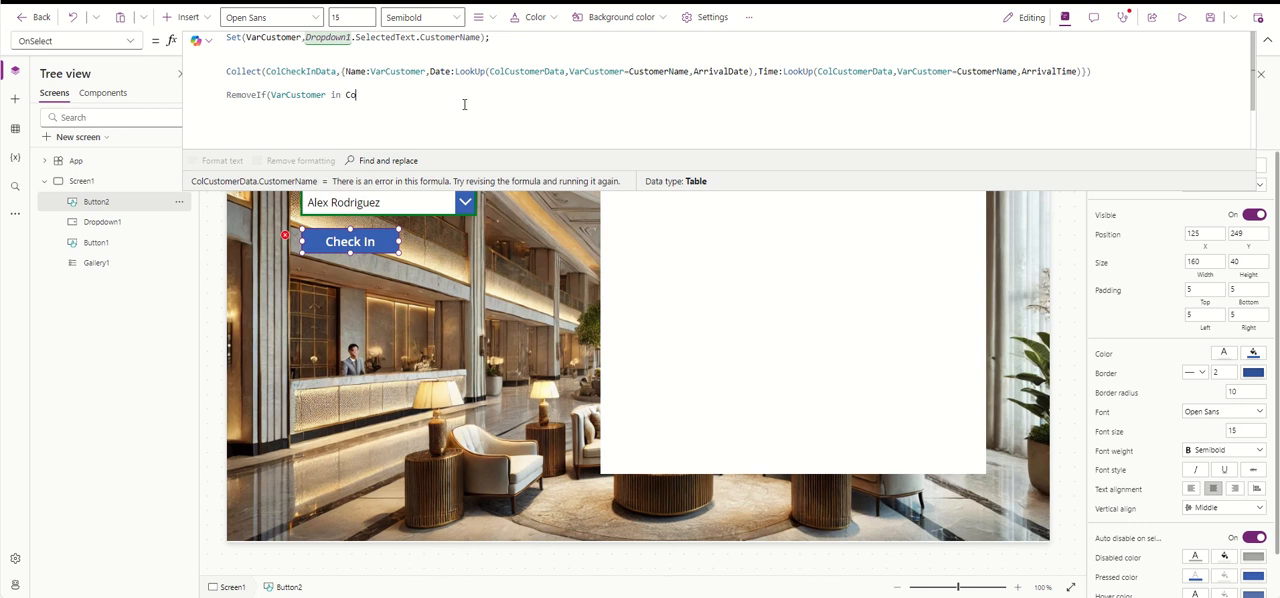
pyautogui.press('BackSpace')
pyautogui.press('BackSpace')
pyautogui.press('BackSpace')
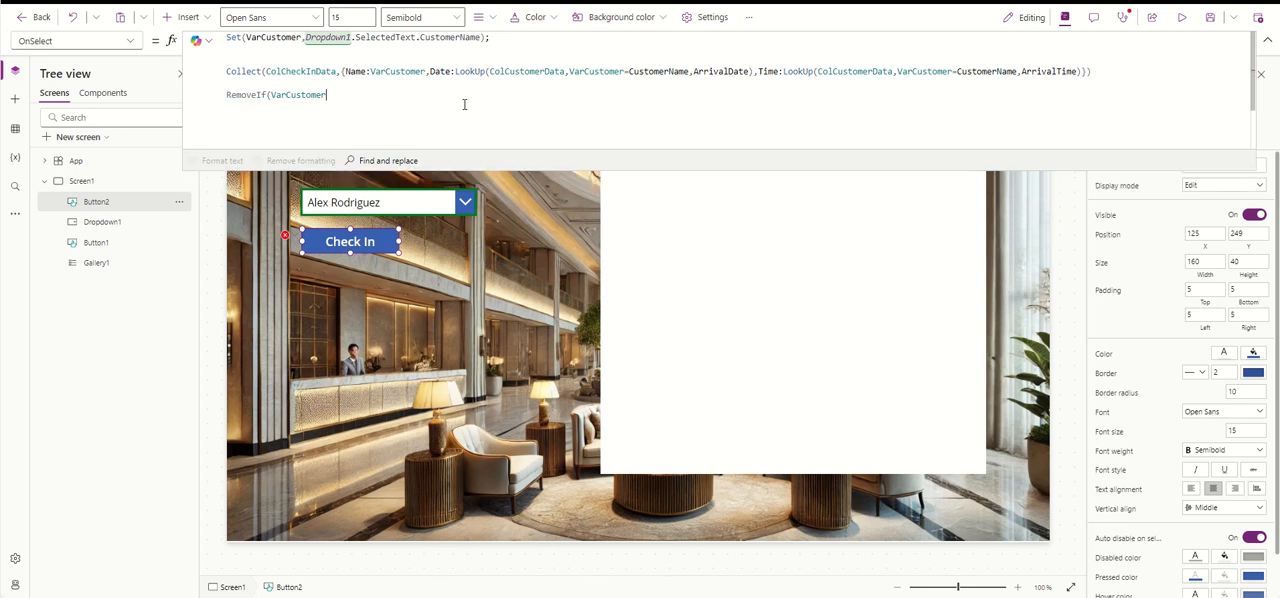
pyautogui.press('BackSpace')
pyautogui.press('BackSpace')
pyautogui.press('BackSpace')
pyautogui.press('BackSpace')
pyautogui.press('BackSpace')
pyautogui.press('BackSpace')
pyautogui.press('BackSpace')
pyautogui.press('BackSpace')
pyautogui.press('BackSpace')
pyautogui.press('BackSpace')
pyautogui.write('(')
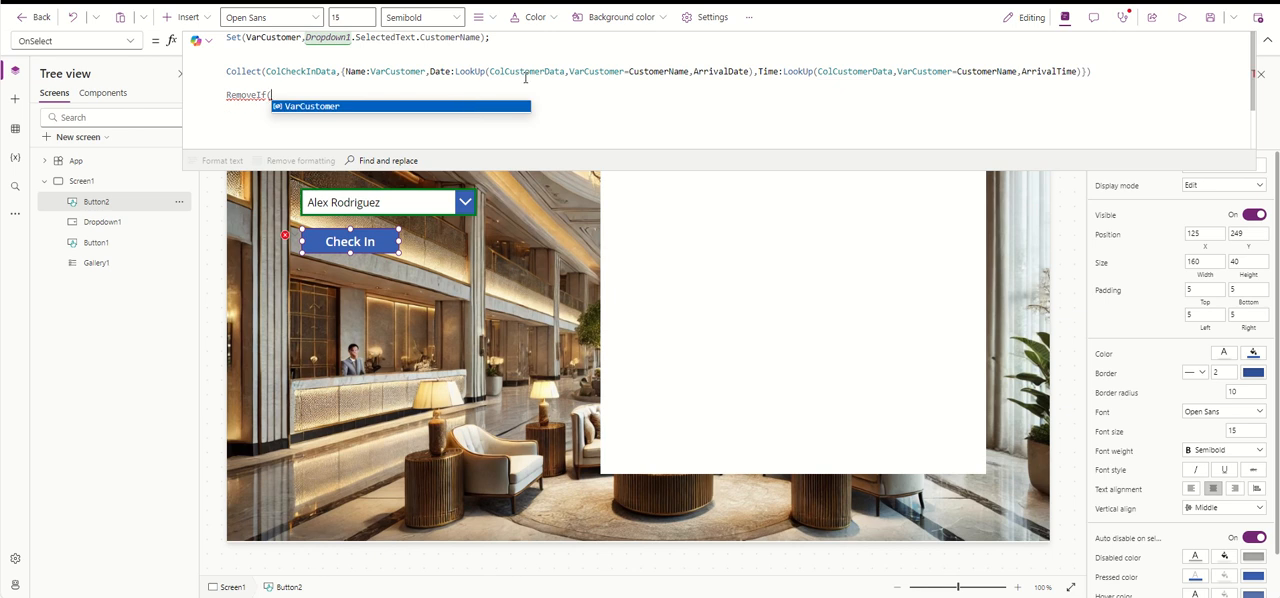
# - Copy ColCustomerData from the Date LookUp into the RemoveIf call as its first argument, followed by a comma
pyautogui.moveTo(568, 71); pyautogui.dragTo(492, 72)
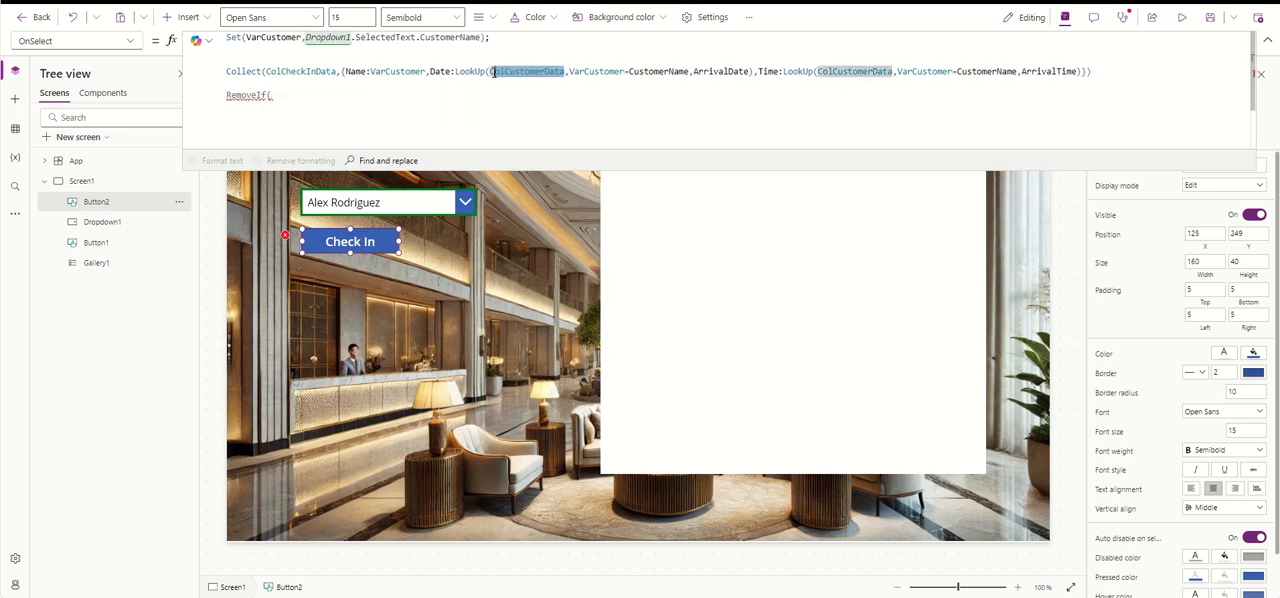
pyautogui.click(325, 96)
pyautogui.write('ColCustomerData,')
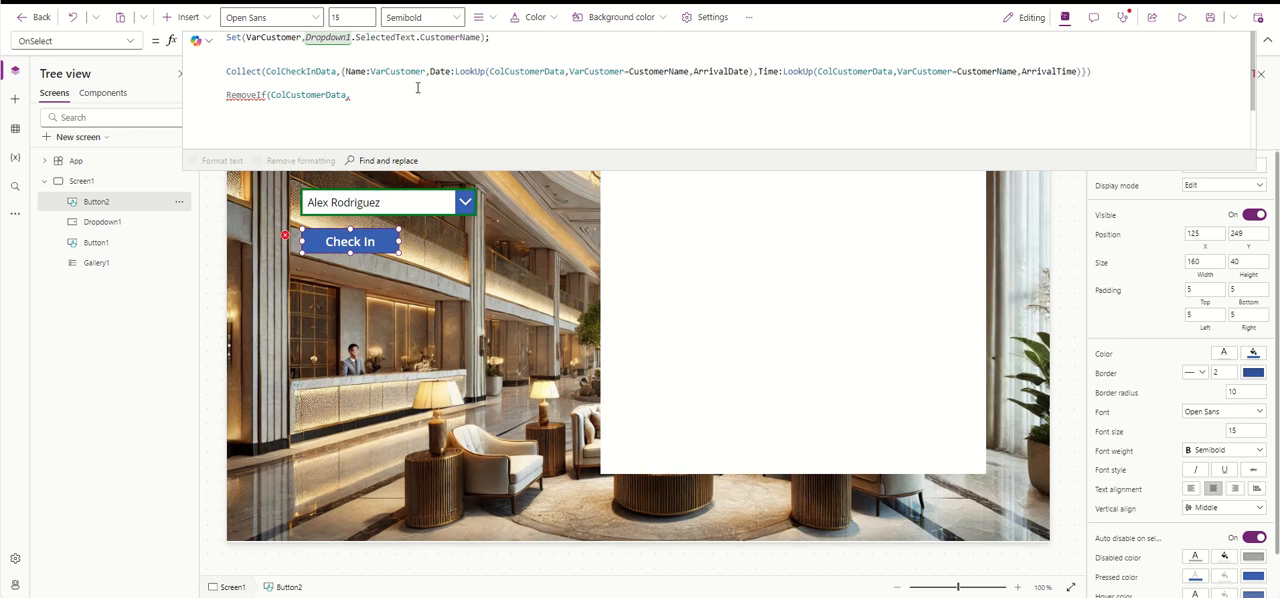
# - Begin the RemoveIf condition with VarCustomer copied from the Collect record's Name field, followed by "in"
pyautogui.moveTo(426, 71); pyautogui.dragTo(371, 75)
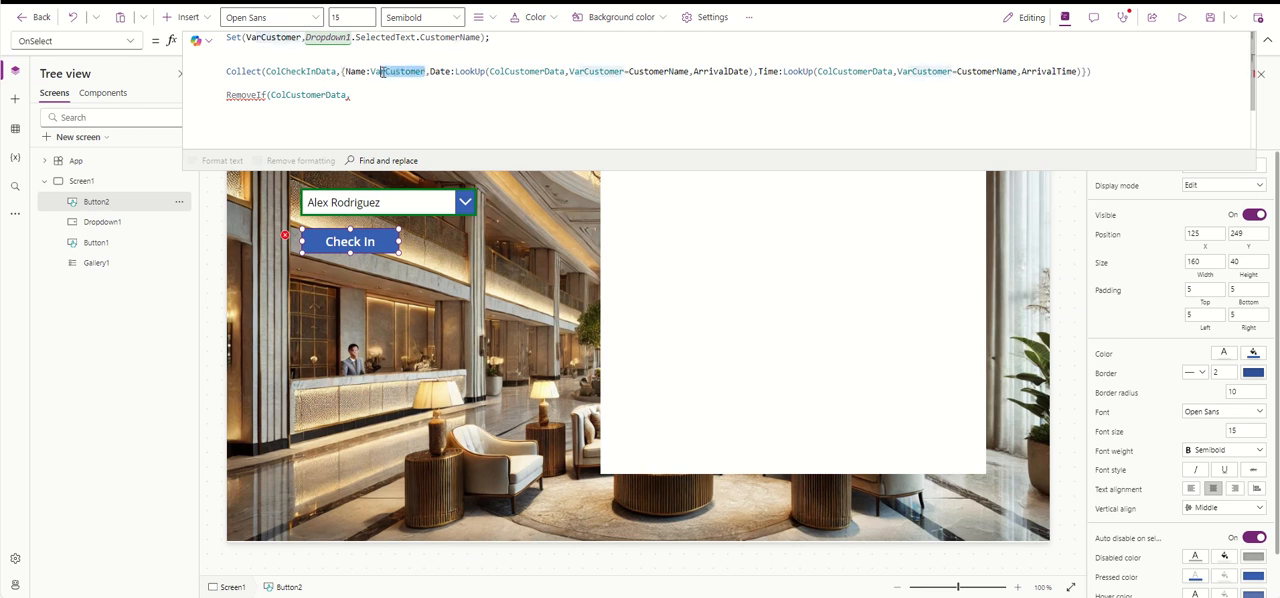
pyautogui.hotkey('ctrl', 'c')
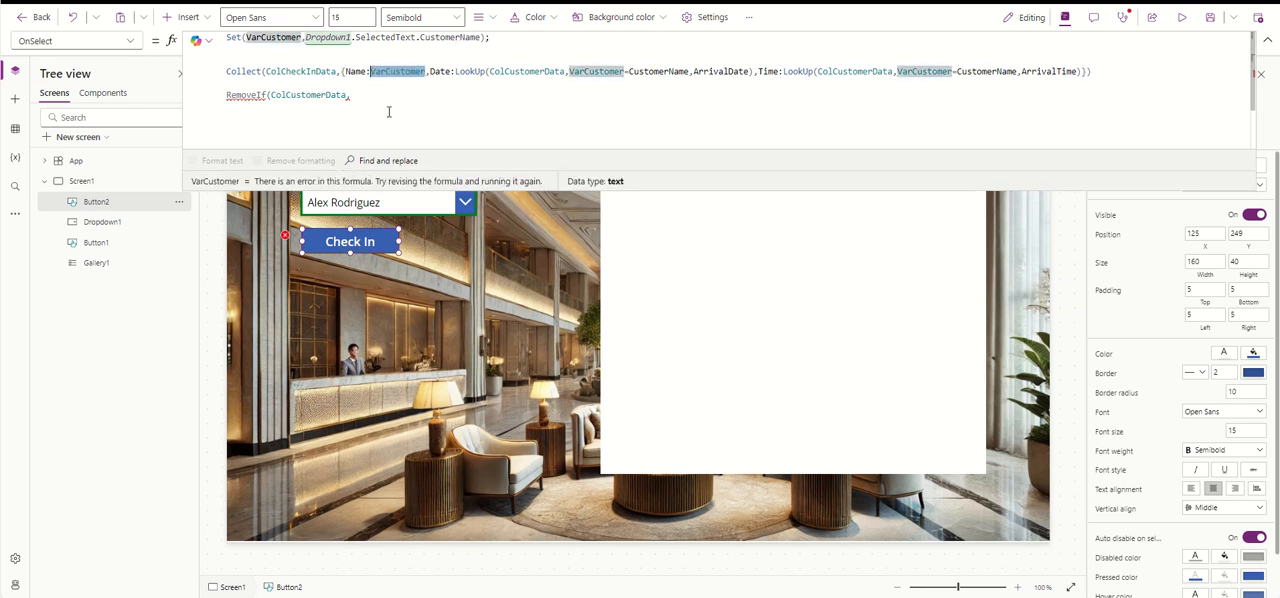
pyautogui.click(383, 94)
pyautogui.hotkey('ctrl', 'v')
pyautogui.write('in')
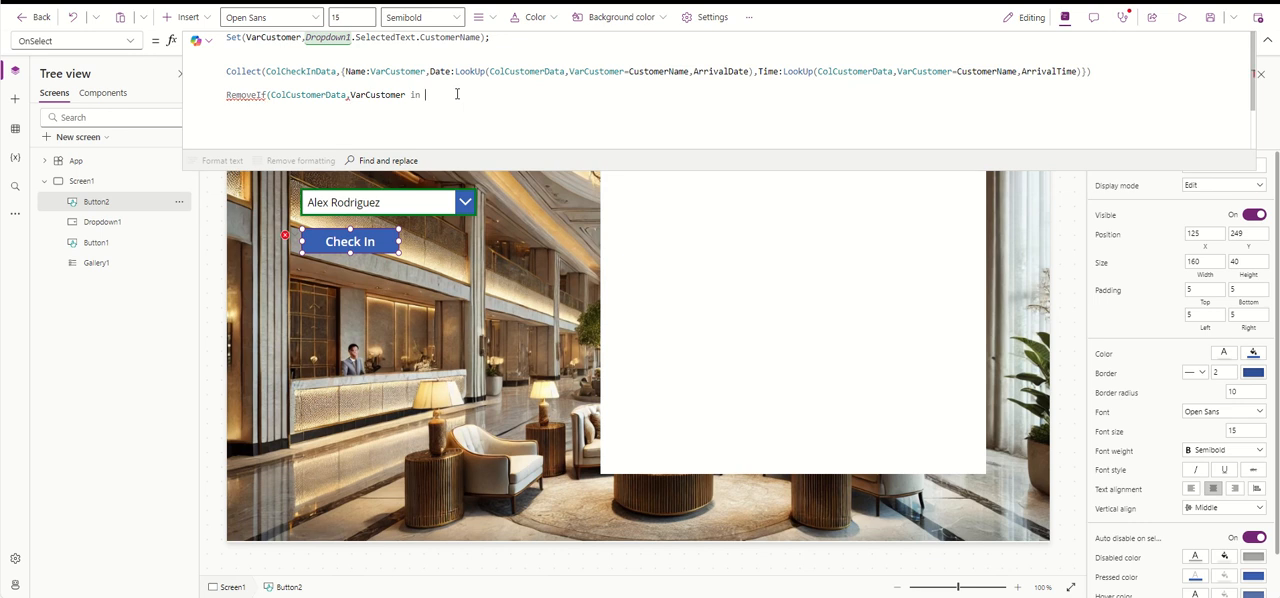
pyautogui.write(' ColCustomerData.CustomerName)')
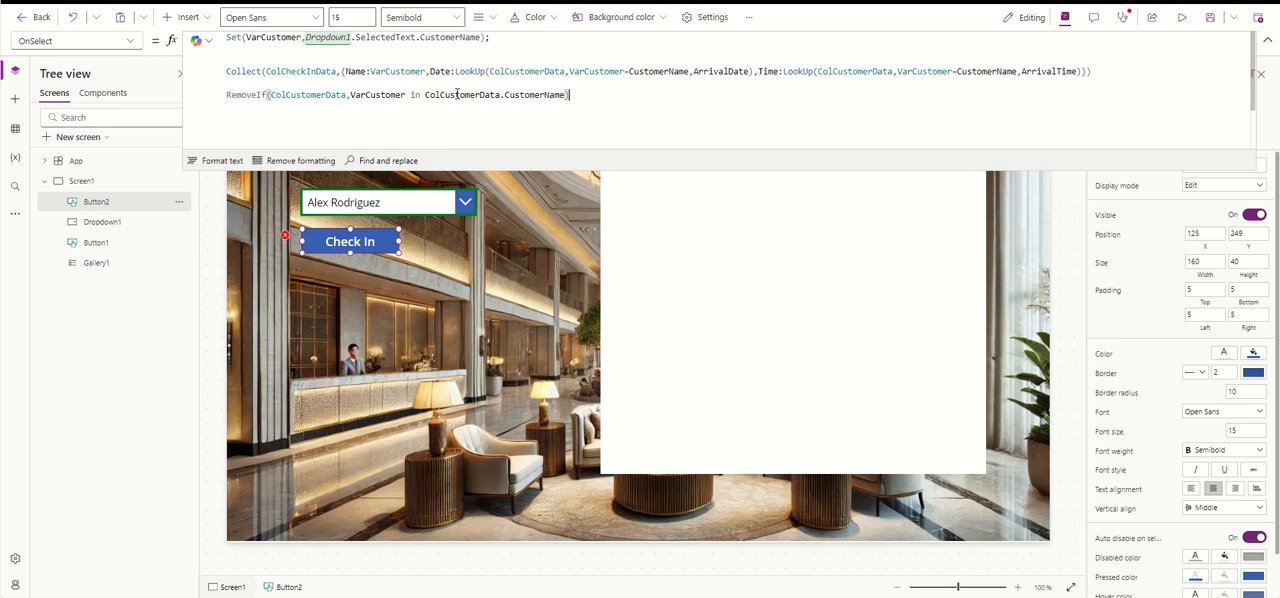
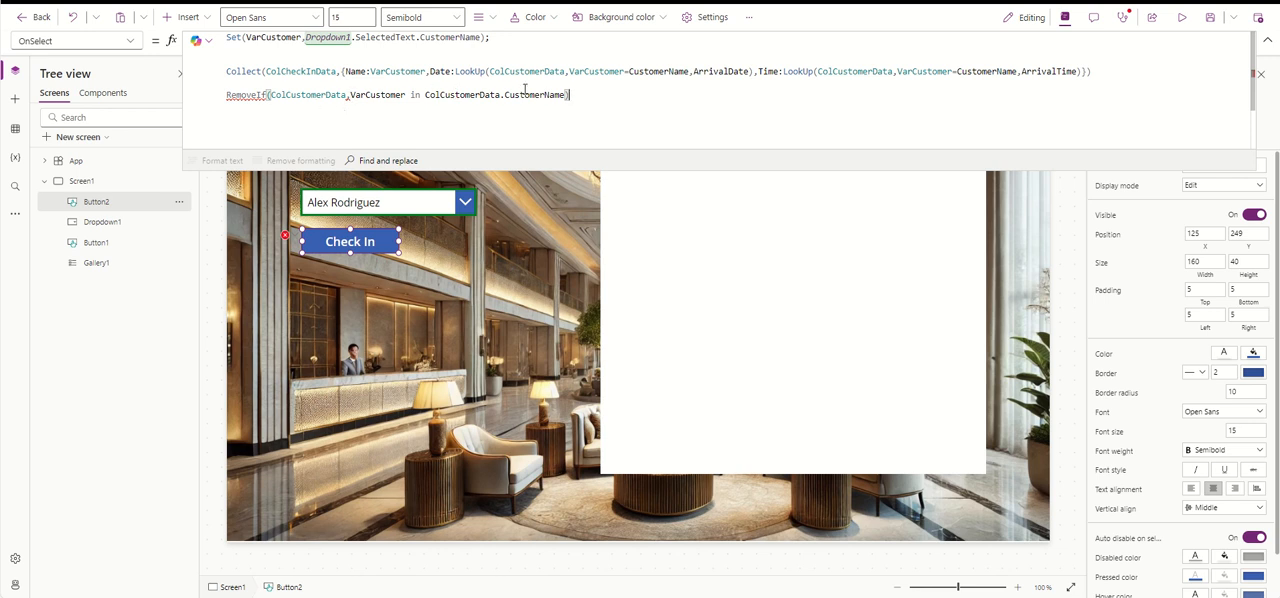
pyautogui.click(350, 95)
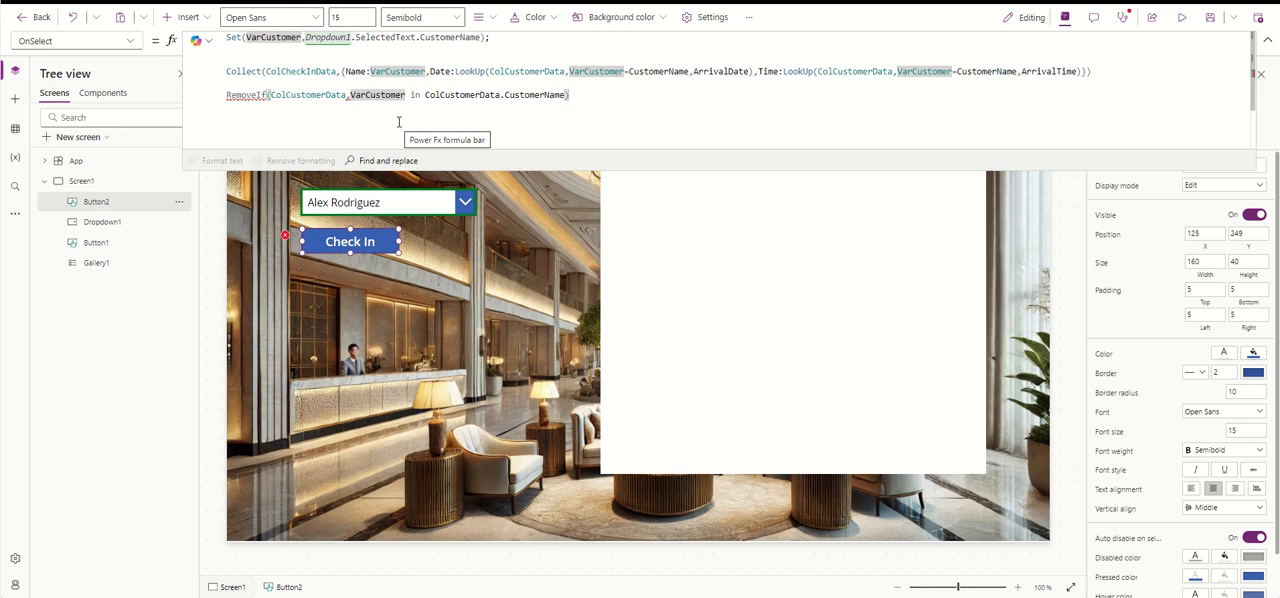
pyautogui.press('BackSpace')
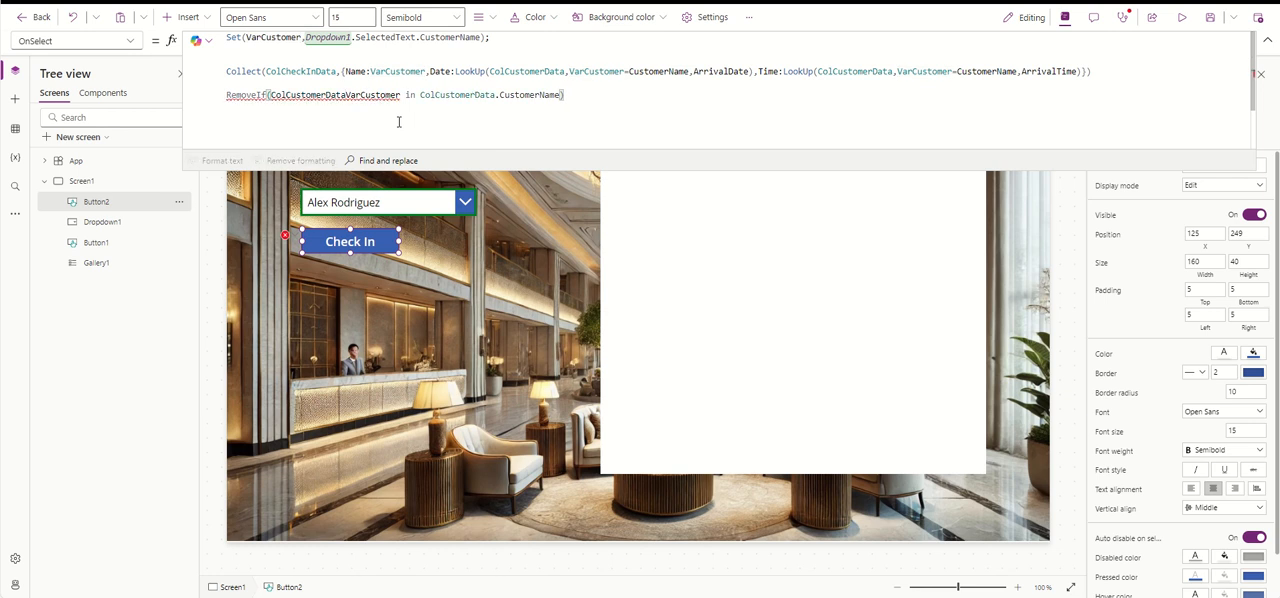
pyautogui.click(584, 96)
pyautogui.click(270, 95)
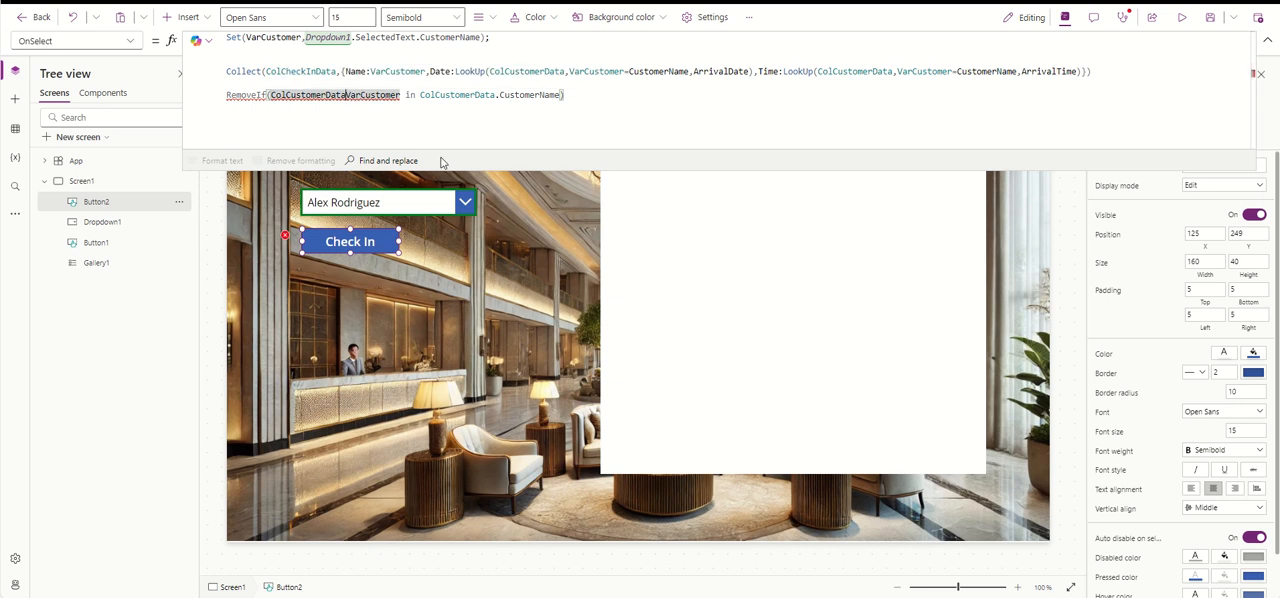
pyautogui.write(',')
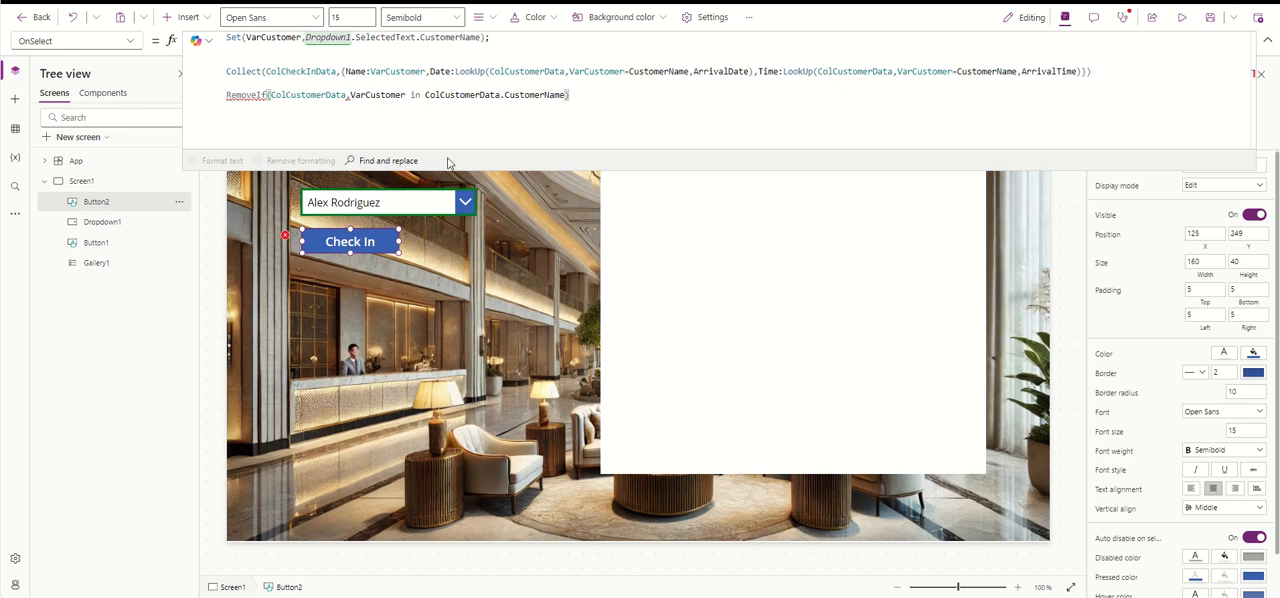
# - End the Collect statement with a semicolon so that it is separated from the RemoveIf call in the Check In button's formula
pyautogui.click(1094, 72)
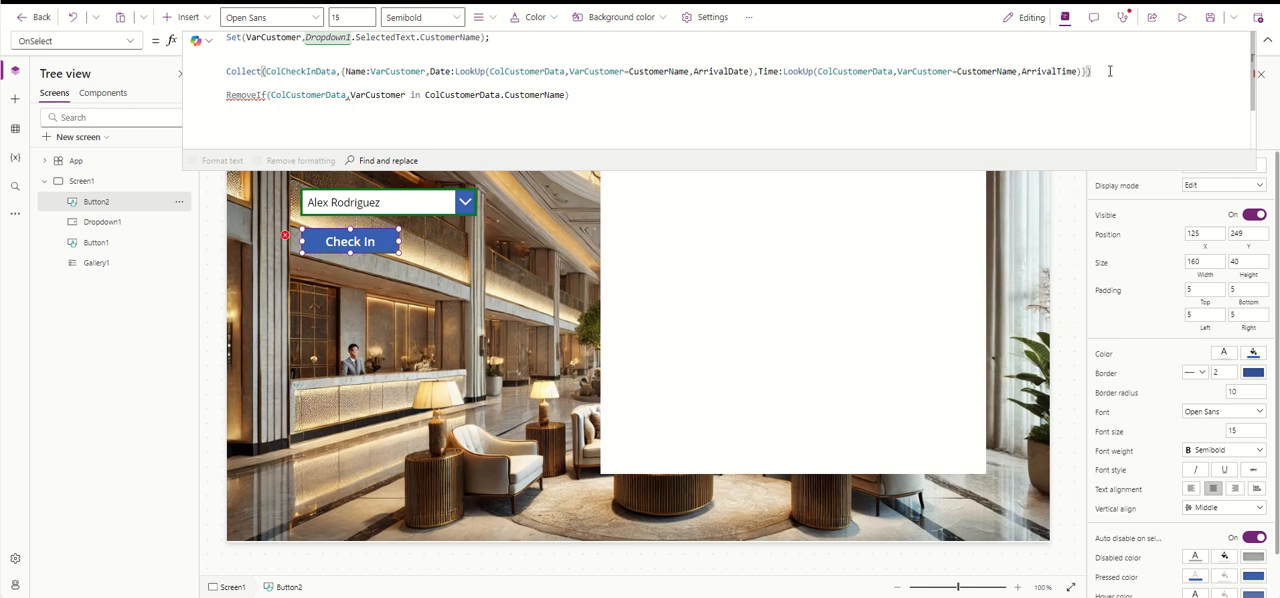
pyautogui.write(';')
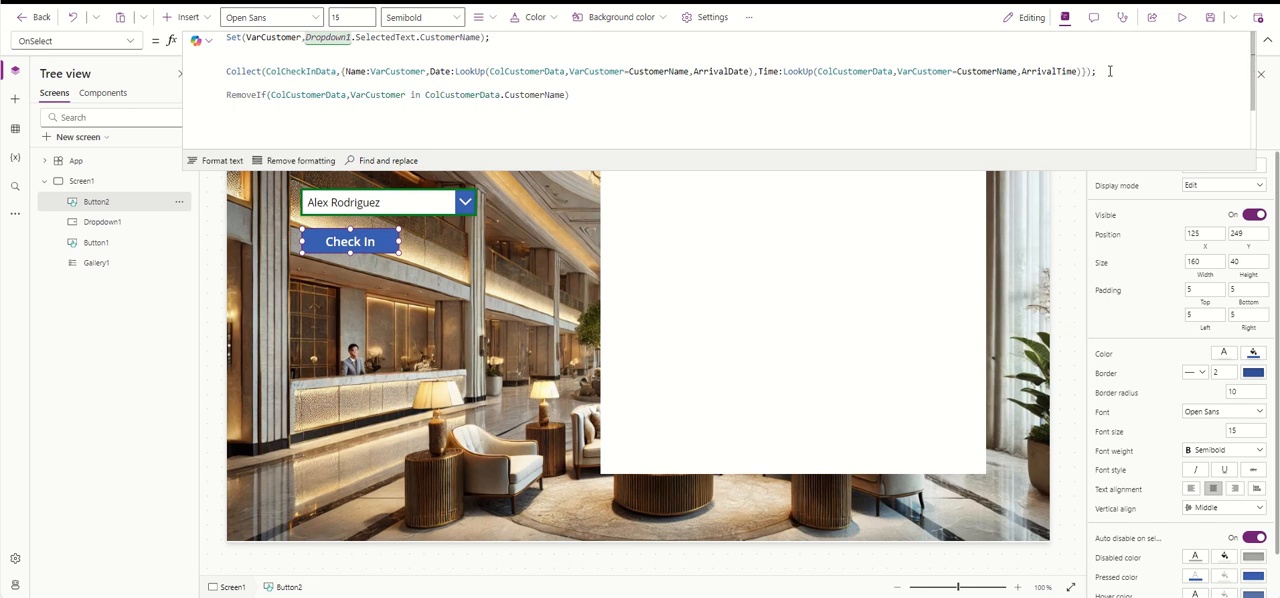
pyautogui.click(594, 96)
# - Set the gallery's Items to ColCheckInData, copied from the Collect call of the Check In button
pyautogui.click(714, 223)
pyautogui.click(920, 227)
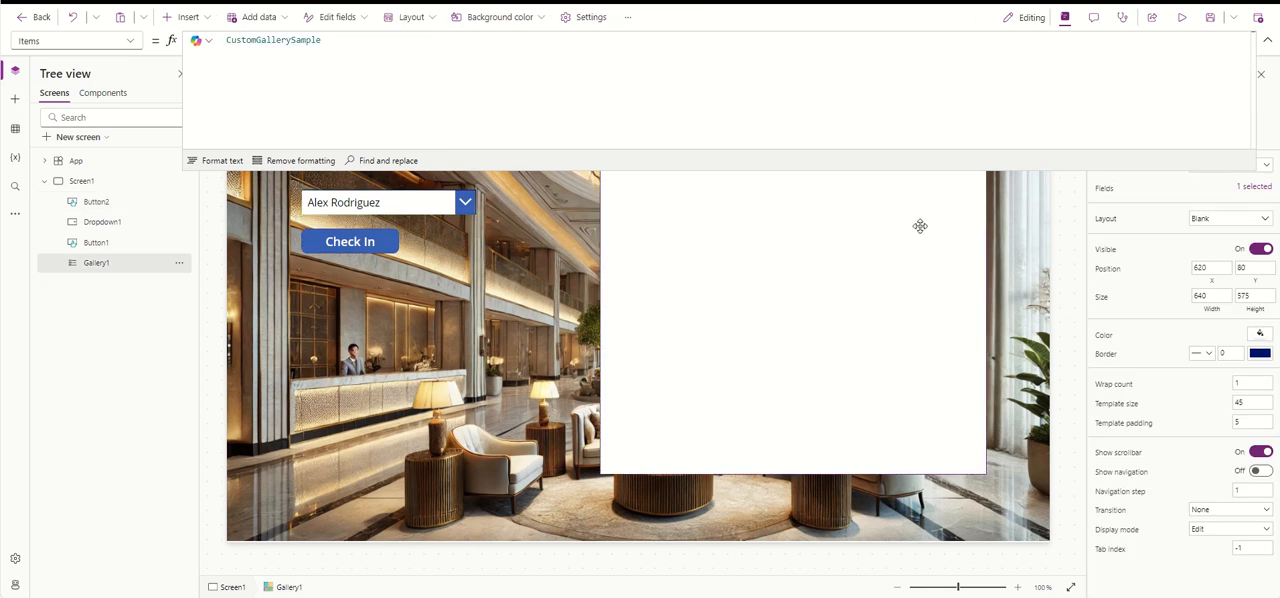
pyautogui.click(360, 236)
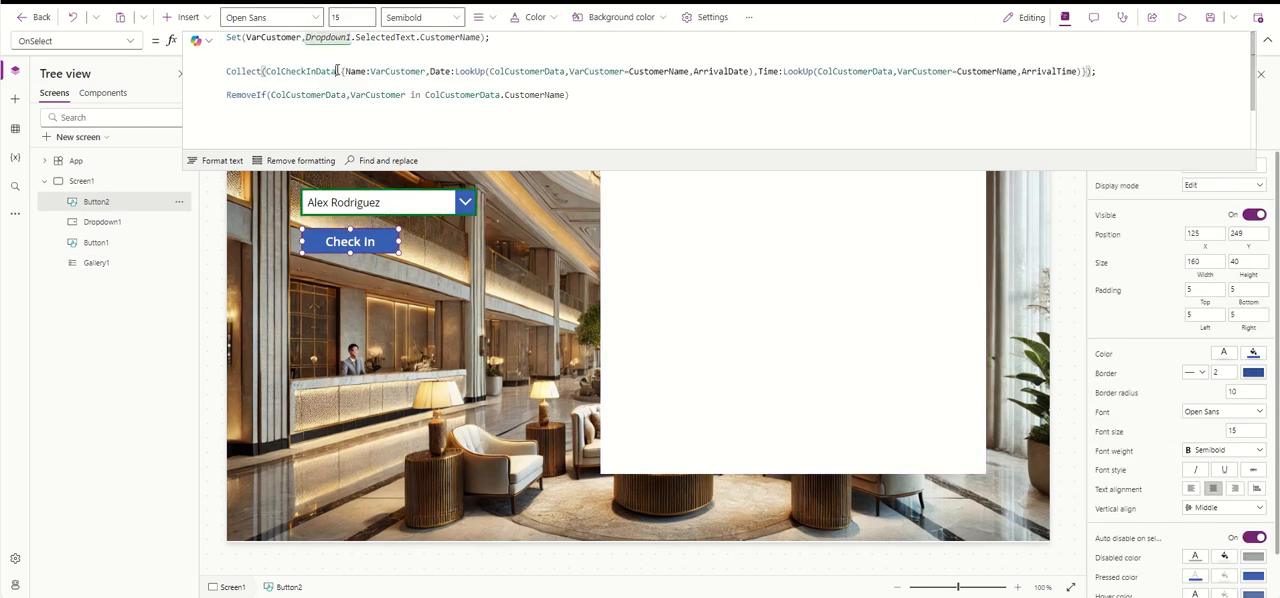
pyautogui.moveTo(339, 71); pyautogui.dragTo(265, 71)
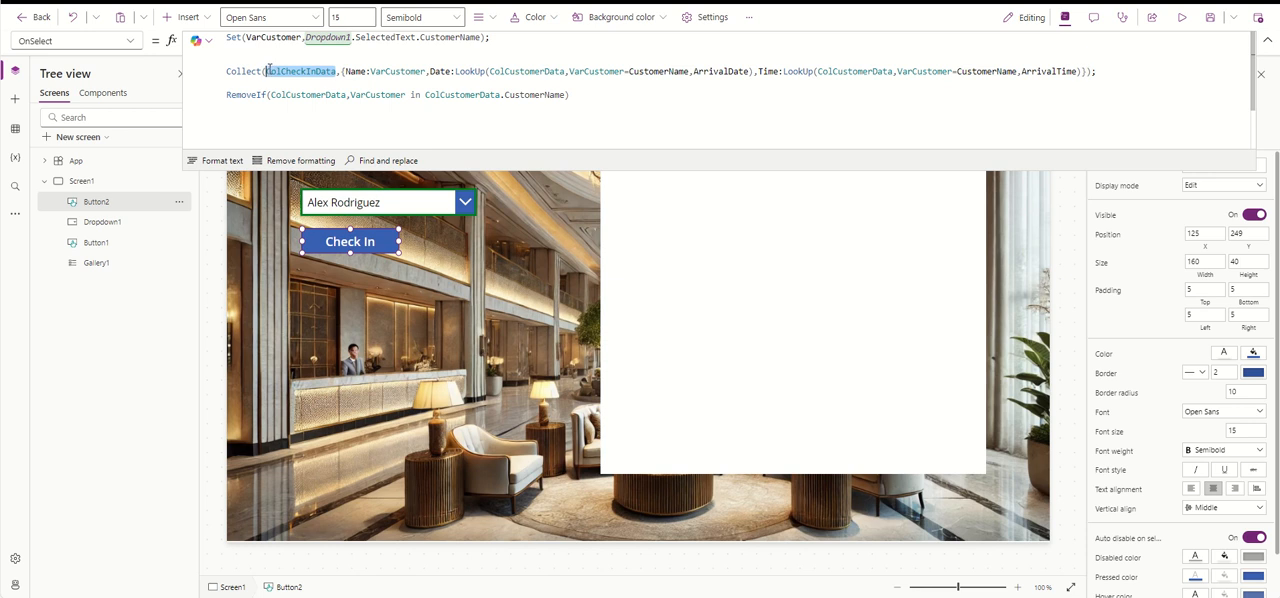
pyautogui.click(811, 218)
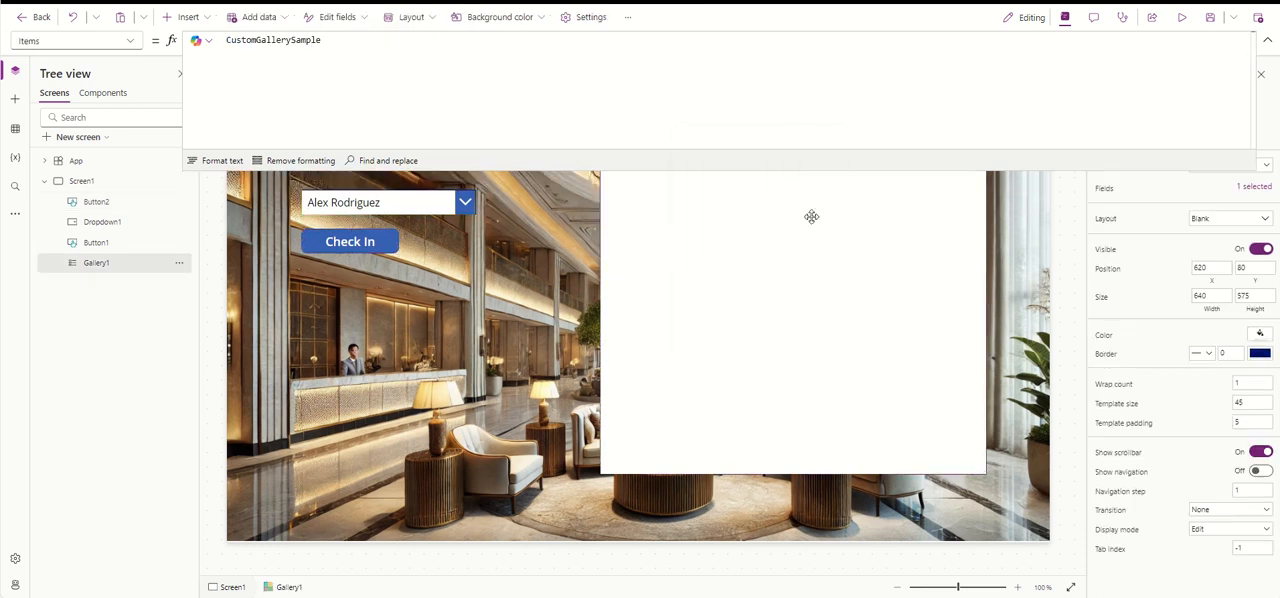
pyautogui.click(1262, 40)
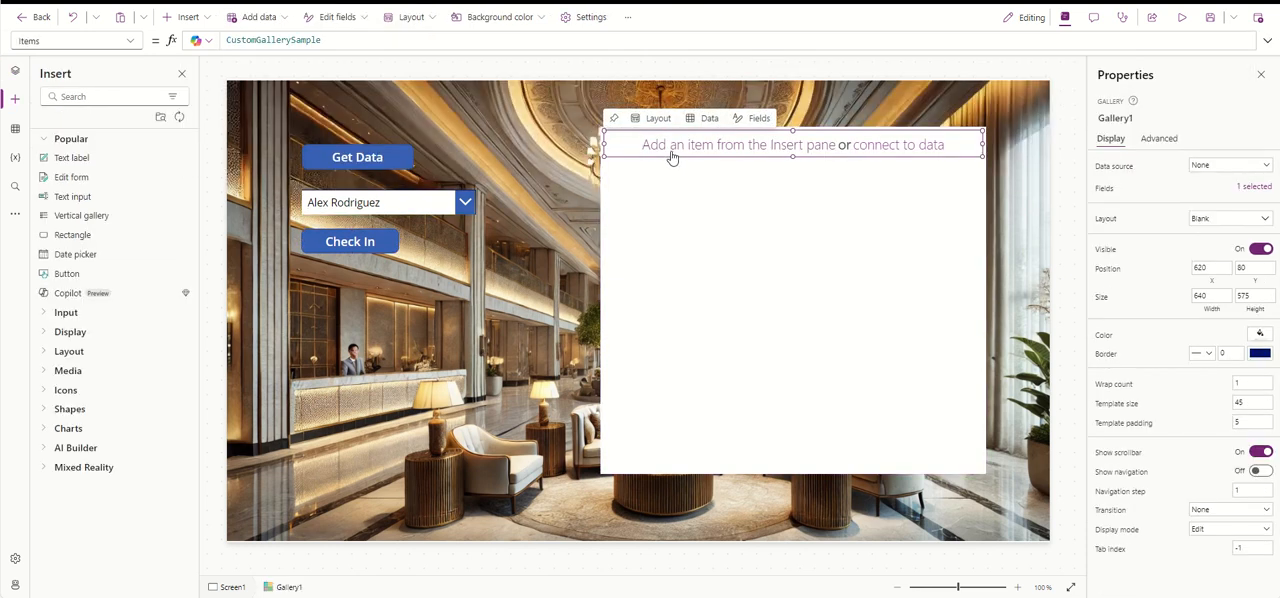
pyautogui.doubleClick(450, 39)
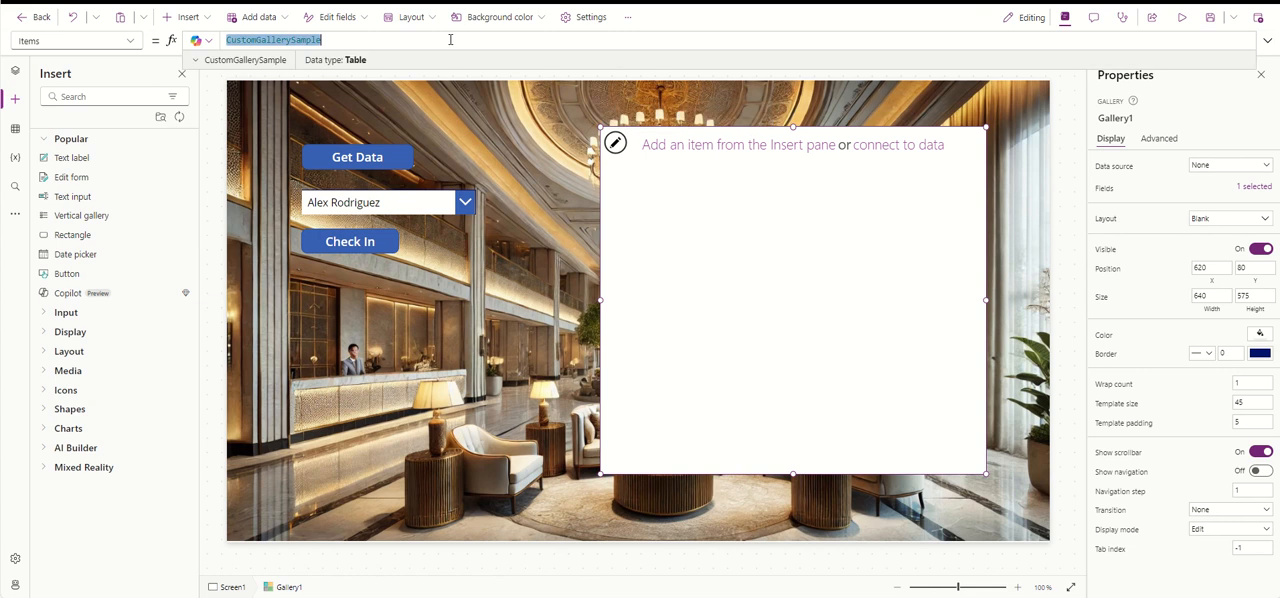
pyautogui.write('ColCheckInData')
# - Insert a text label into the gallery's template row at about X 175, Y 0, about 265 wide and 40 high
pyautogui.click(654, 146)
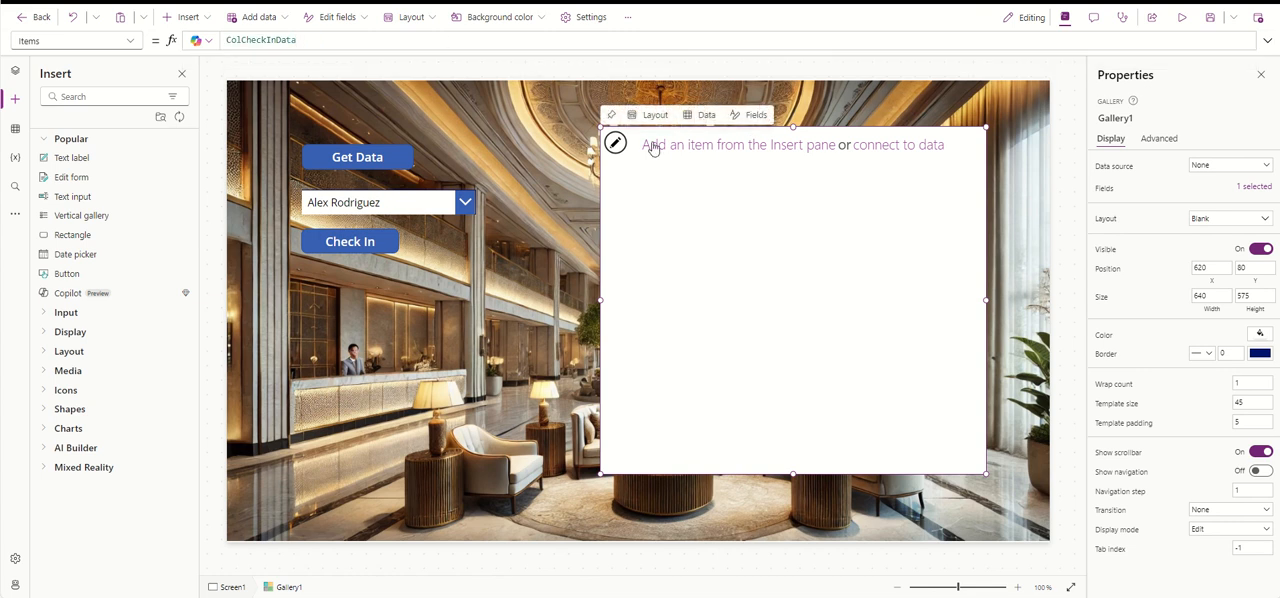
pyautogui.click(186, 17)
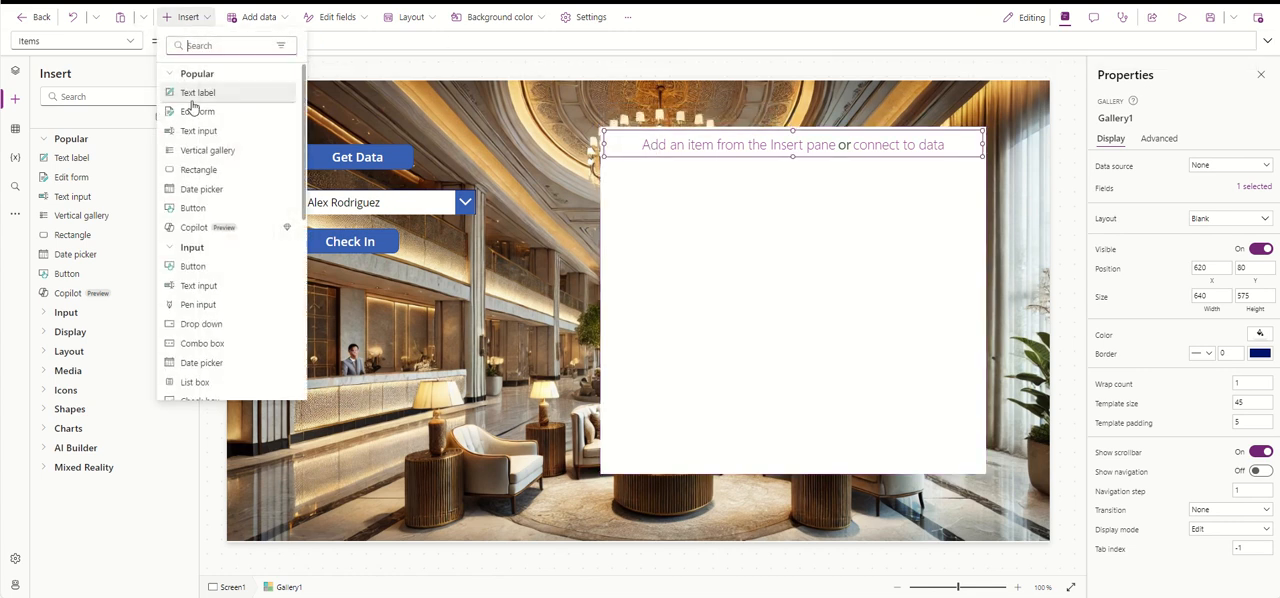
pyautogui.click(205, 93)
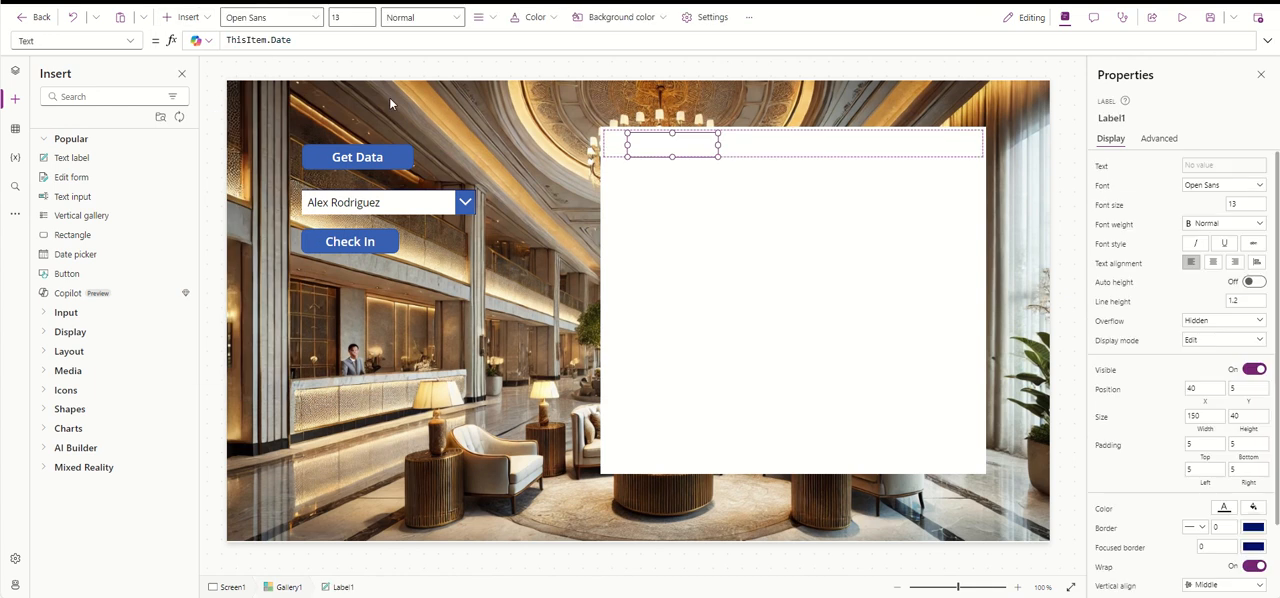
pyautogui.moveTo(677, 143); pyautogui.dragTo(708, 143)
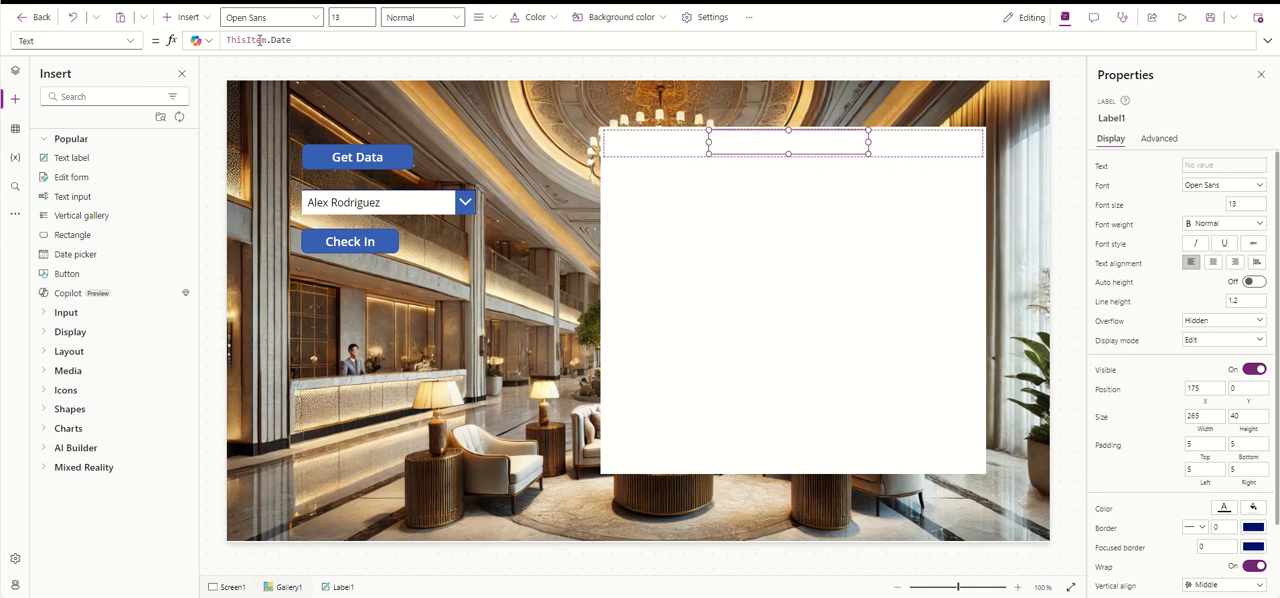
# - Set the label's text formula to "Arrival Date" & ThisItem.Date
pyautogui.click(228, 42)
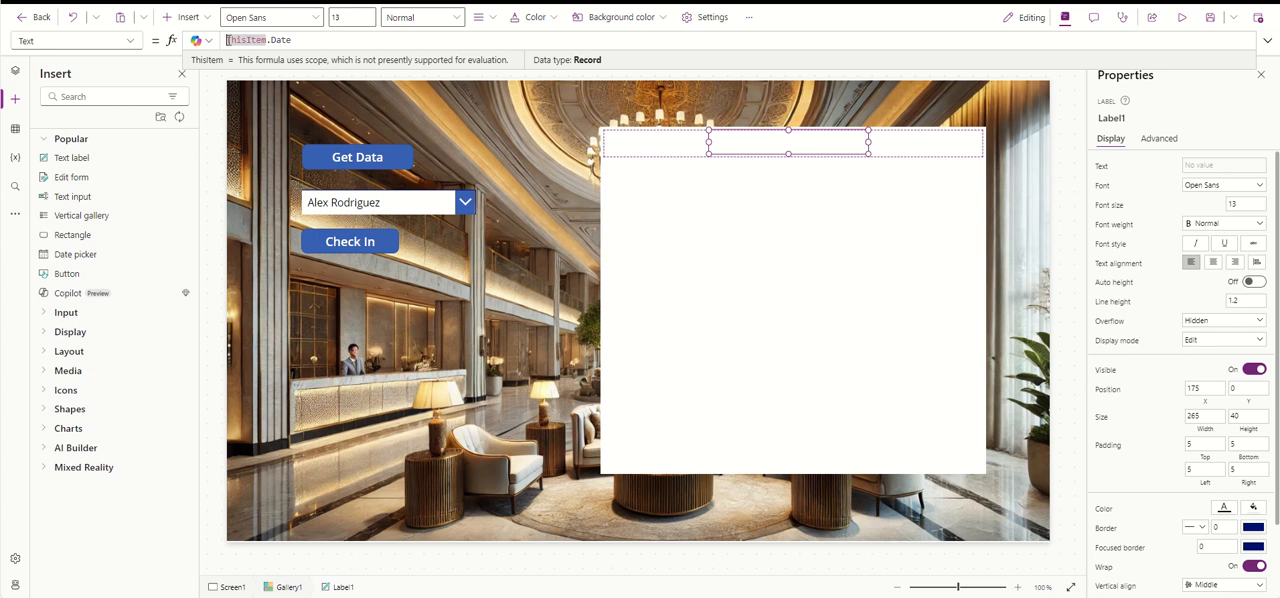
pyautogui.write('Arrival')
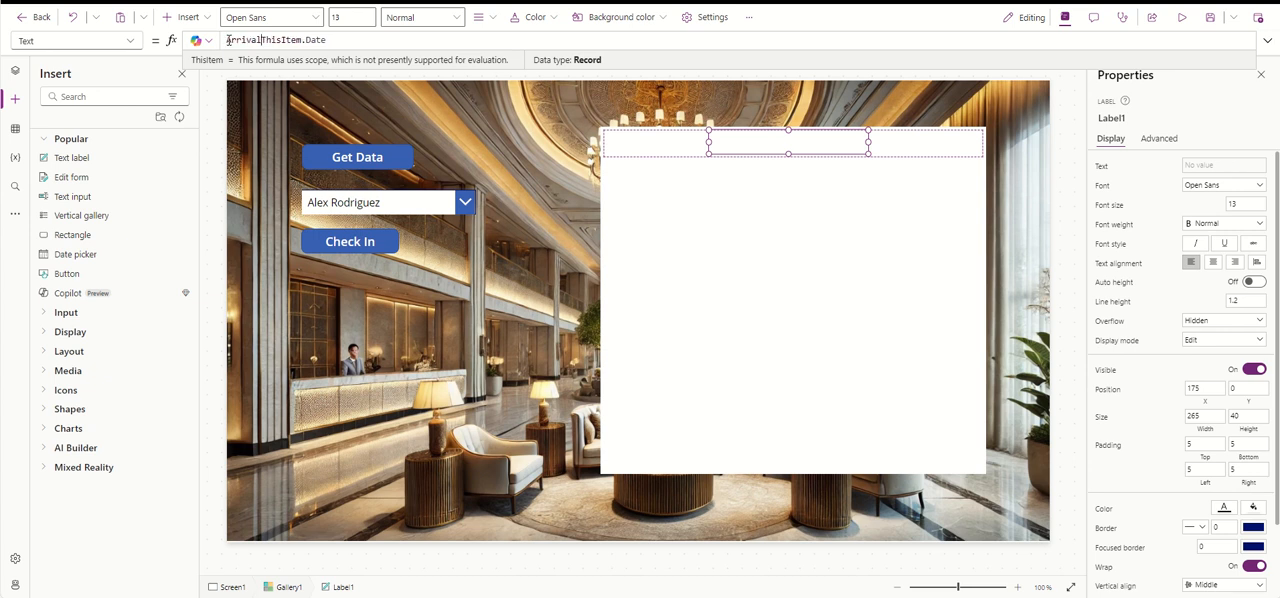
pyautogui.write(' Date')
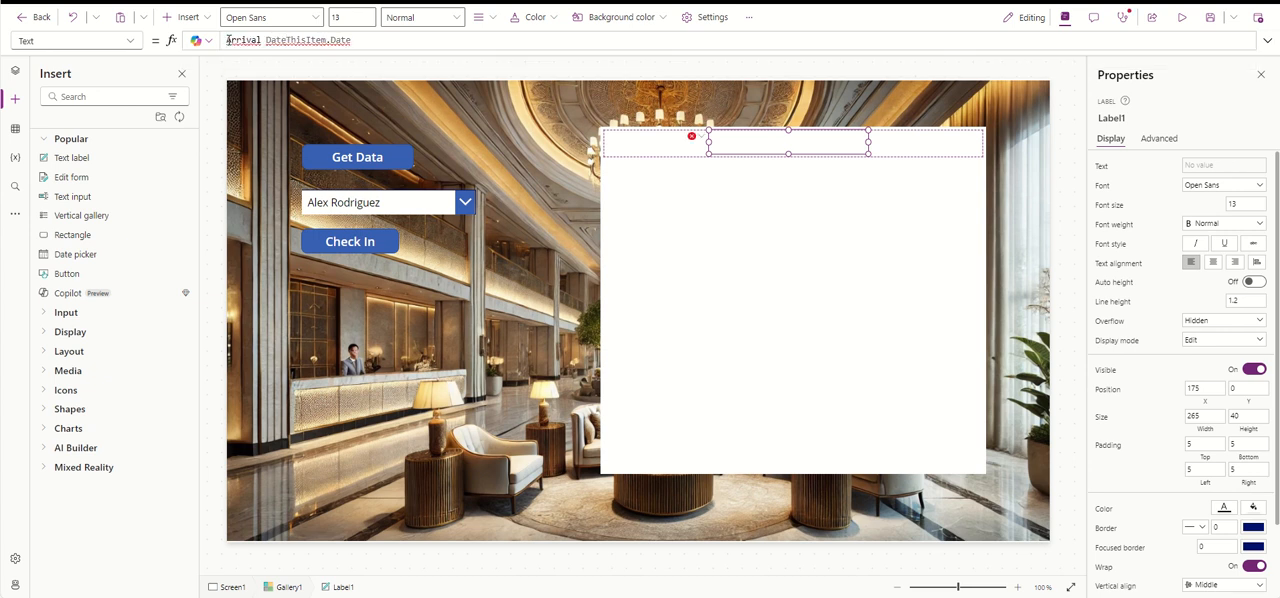
pyautogui.write('"')
pyautogui.doubleClick(228, 40)
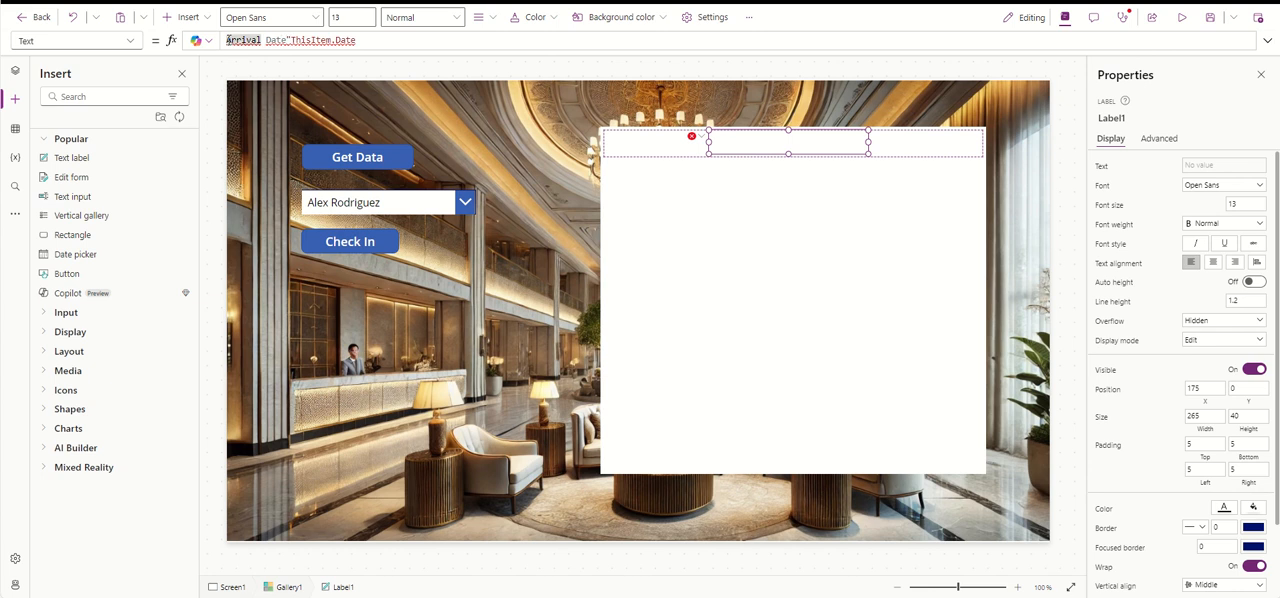
pyautogui.click(228, 40)
pyautogui.write('"')
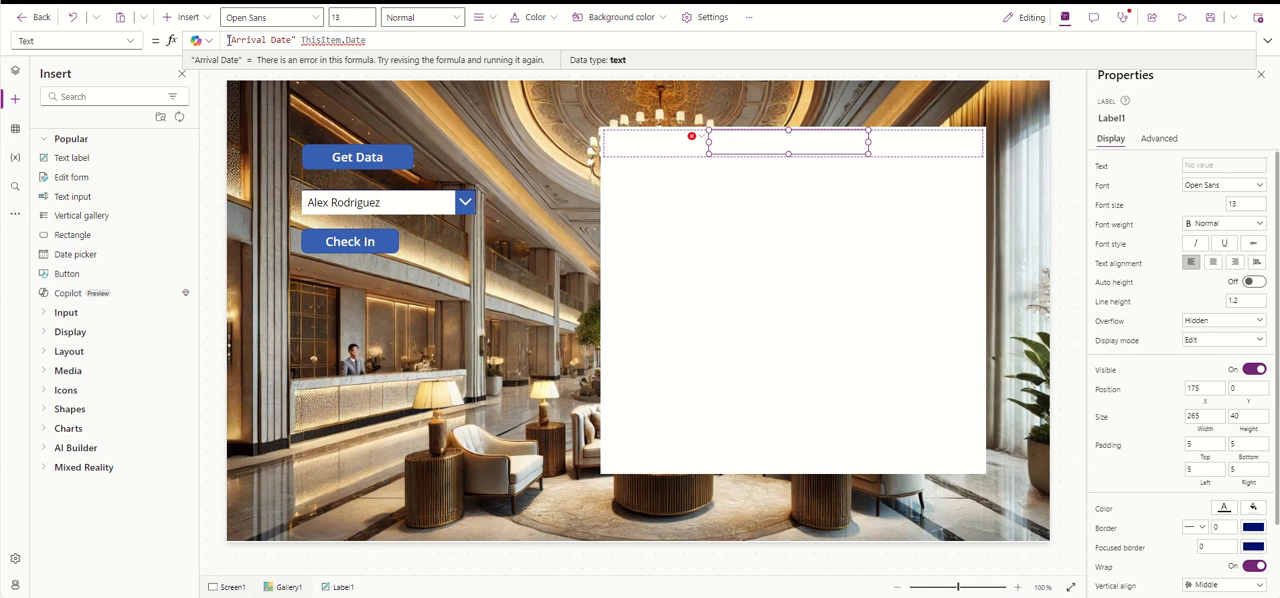
pyautogui.write(' &')
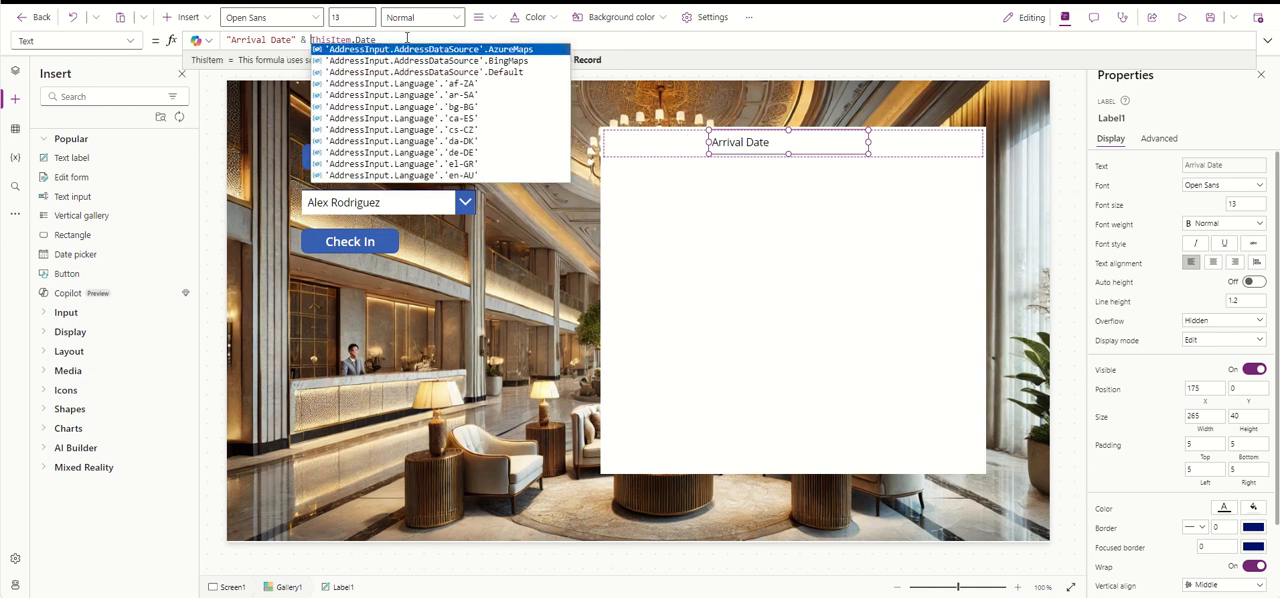
pyautogui.click(408, 40)
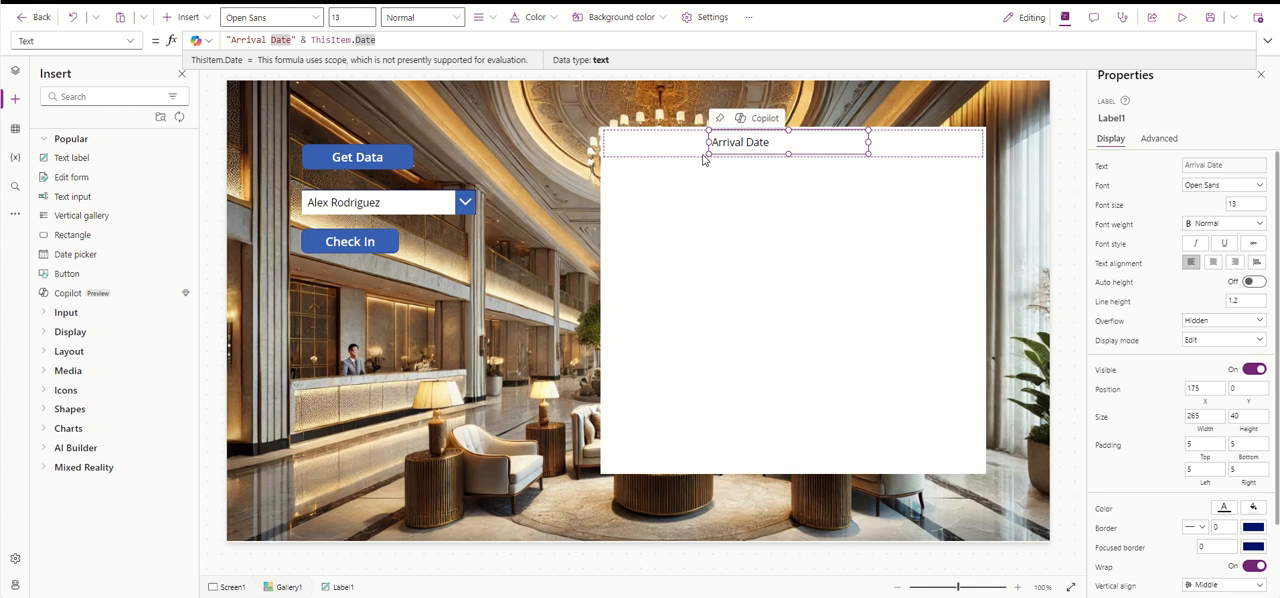
# - Widen the gallery on both sides to about 776 at X 510, and move the Arrival Date label to about X 260
pyautogui.click(647, 231)
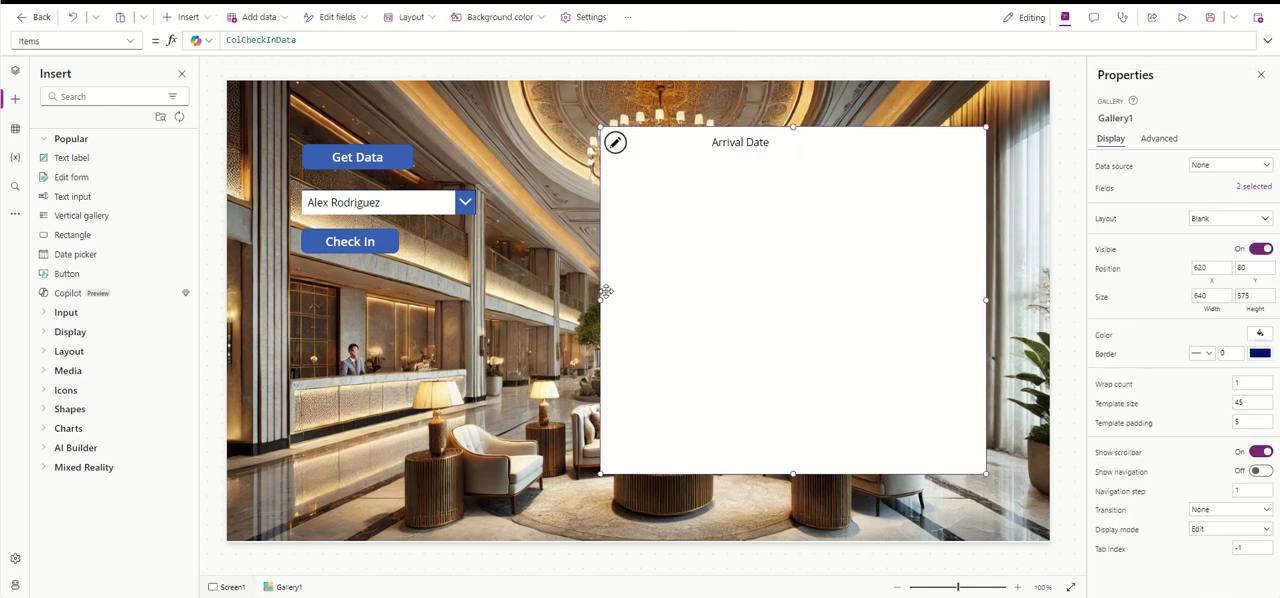
pyautogui.moveTo(600, 300); pyautogui.dragTo(534, 300)
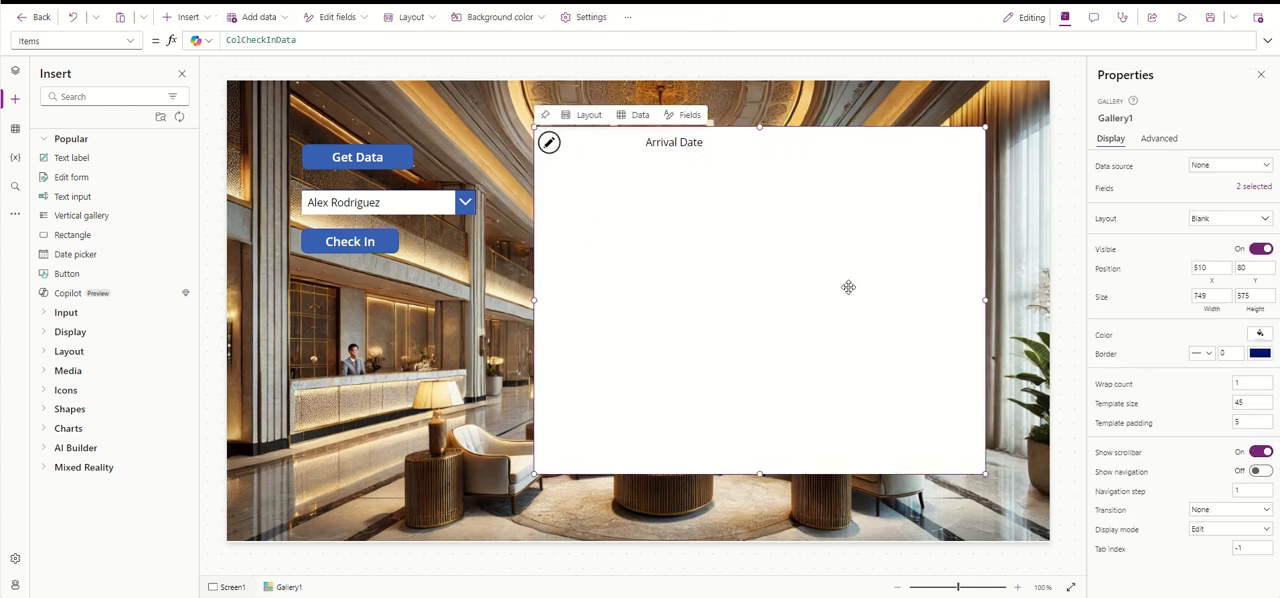
pyautogui.moveTo(985, 300); pyautogui.dragTo(1001, 299)
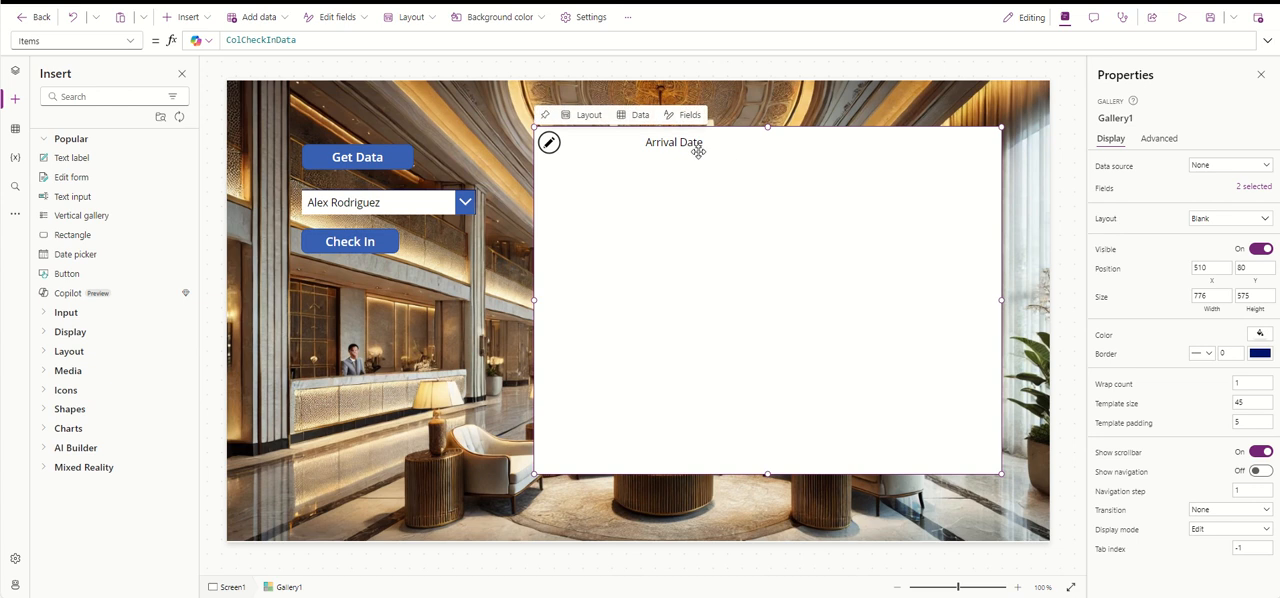
pyautogui.moveTo(700, 149); pyautogui.dragTo(752, 145)
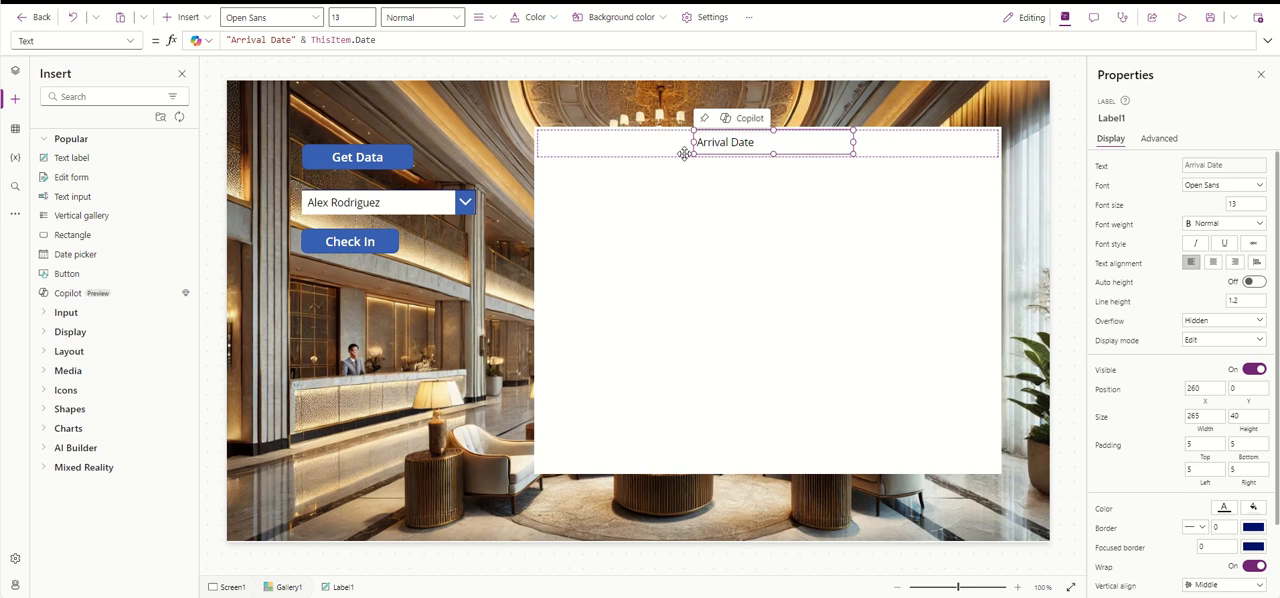
# - Paste a copy of the Arrival Date label into the gallery row and place it at X 0, Y 0
pyautogui.click(607, 148)
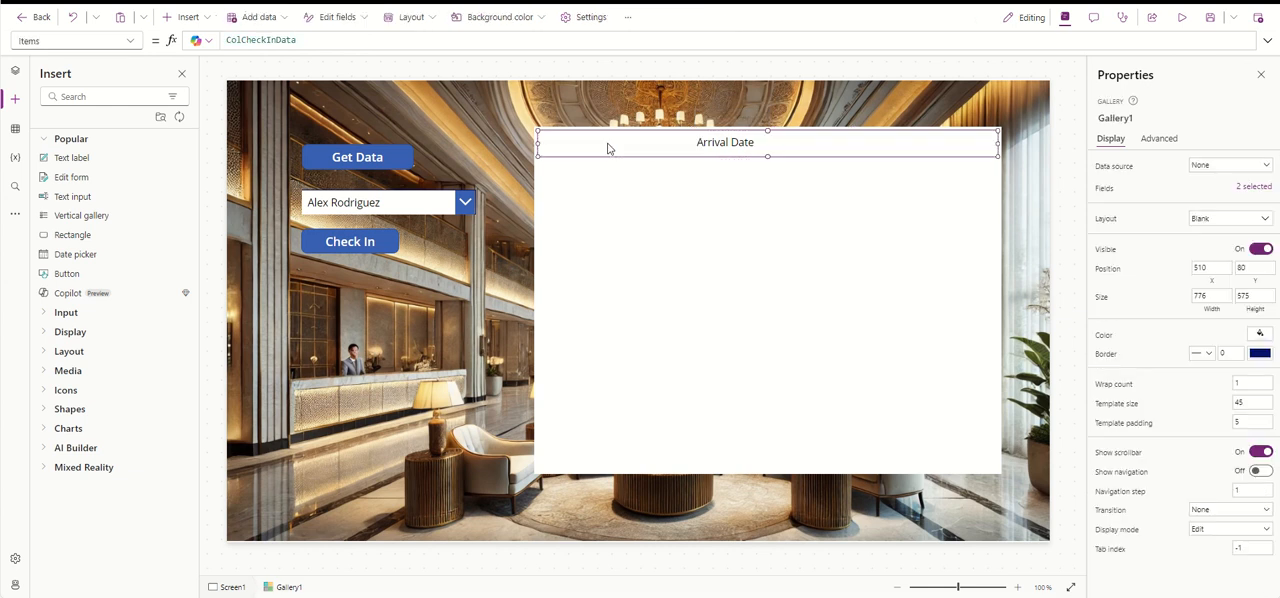
pyautogui.hotkey('ctrl', 'v')
pyautogui.moveTo(610, 148); pyautogui.dragTo(588, 146)
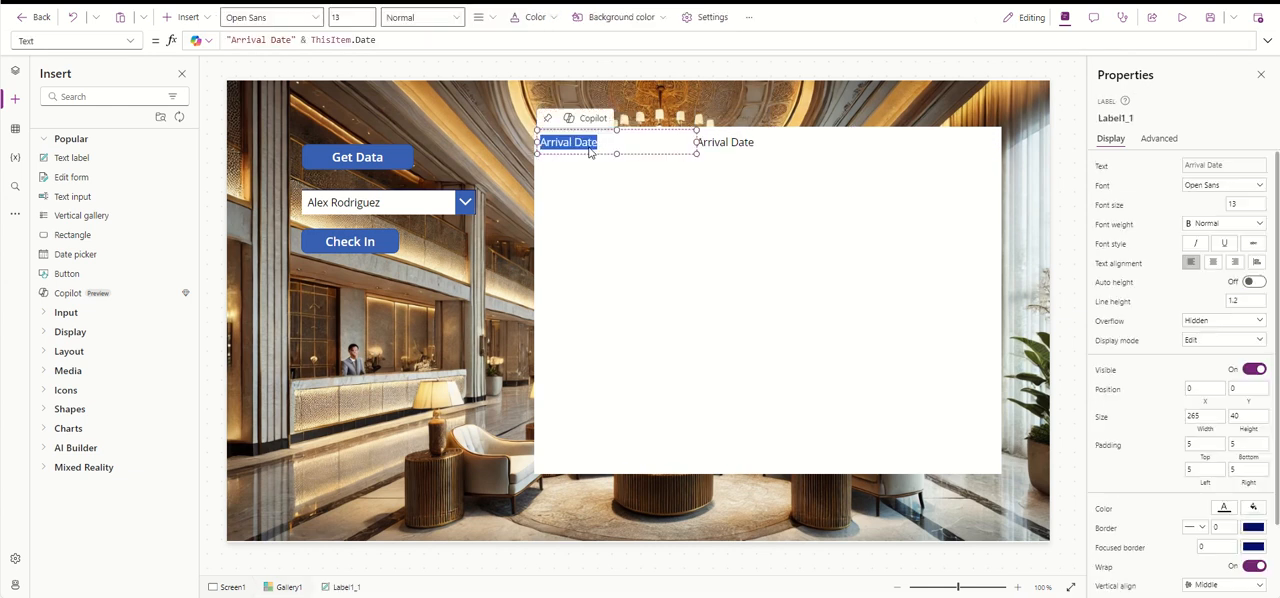
# - Change the copied label's text formula to "Customer" & ThisItem.Name
pyautogui.click(291, 40)
pyautogui.moveTo(291, 40); pyautogui.dragTo(233, 40)
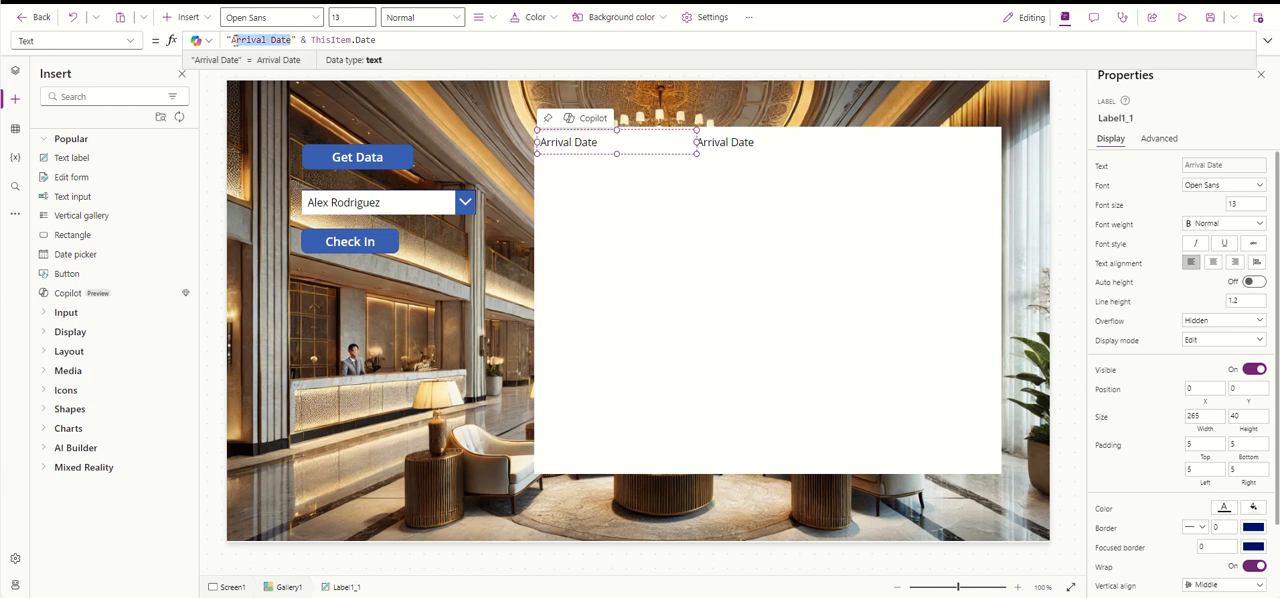
pyautogui.write('Customer')
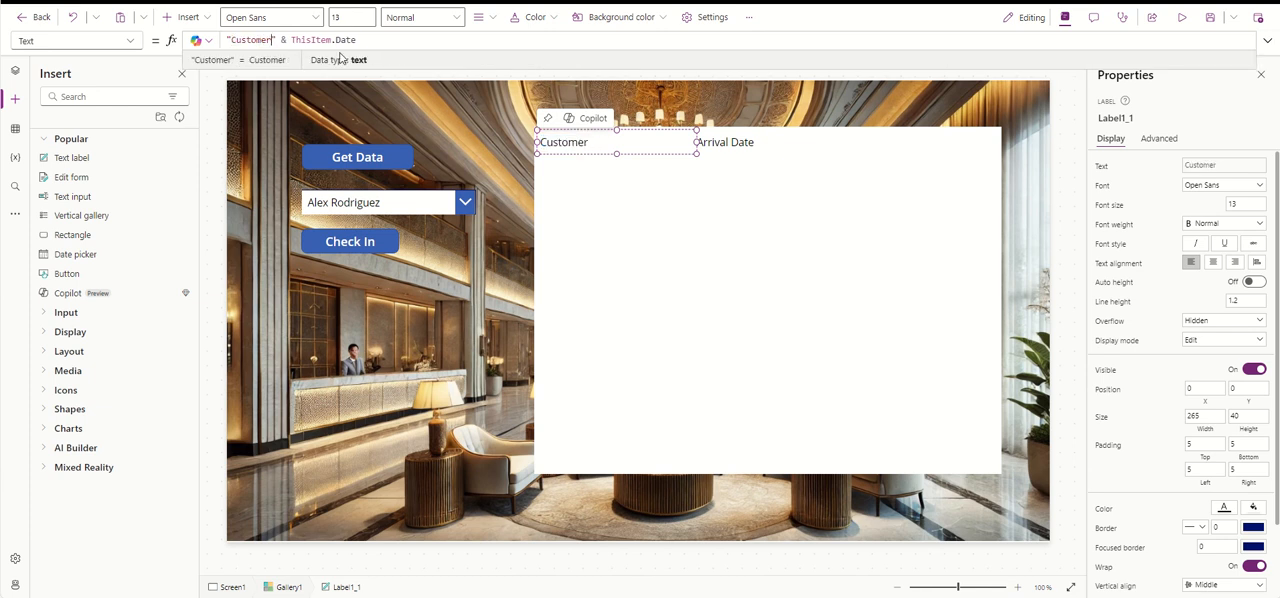
pyautogui.press('BackSpace')
pyautogui.press('BackSpace')
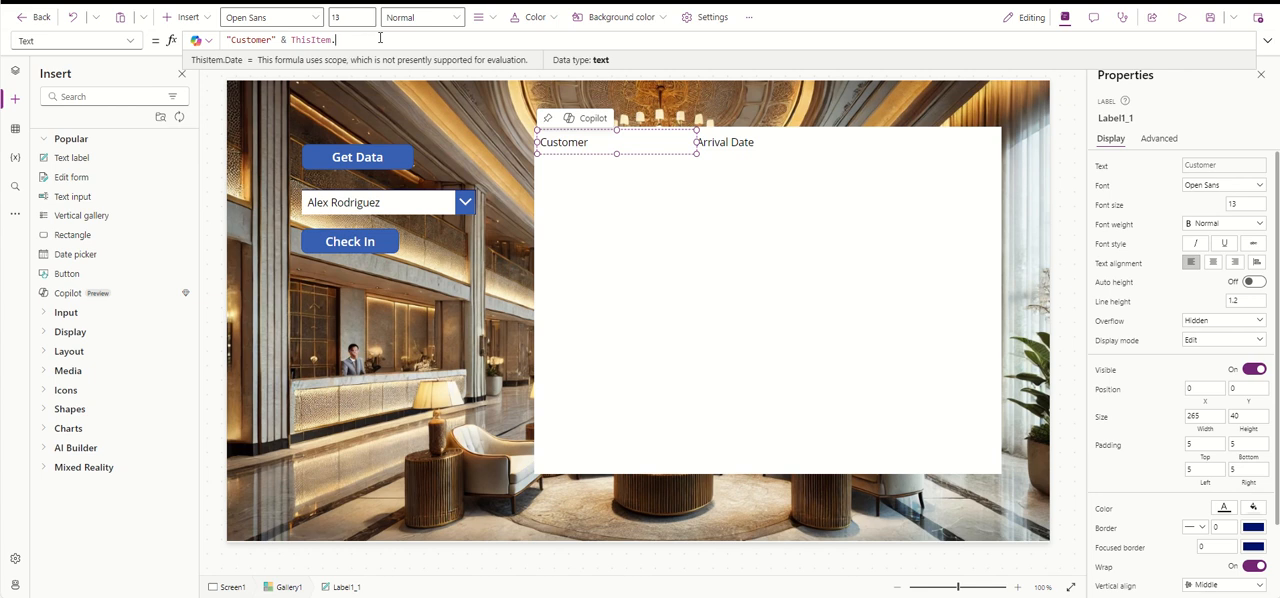
pyautogui.write('N')
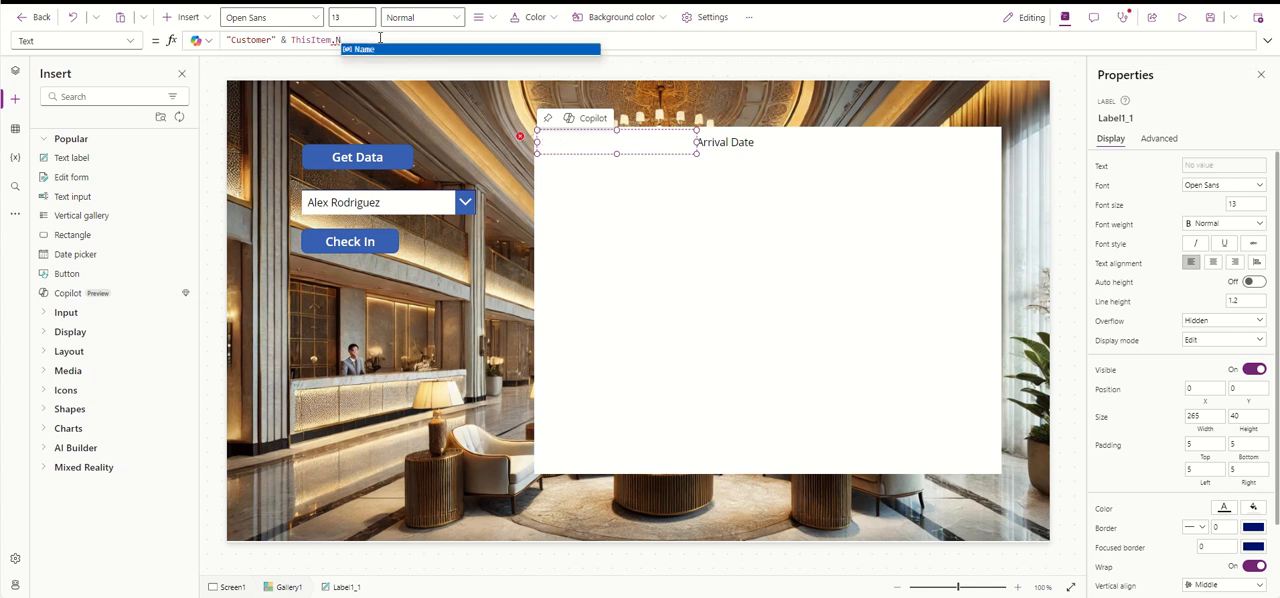
pyautogui.write('ame')
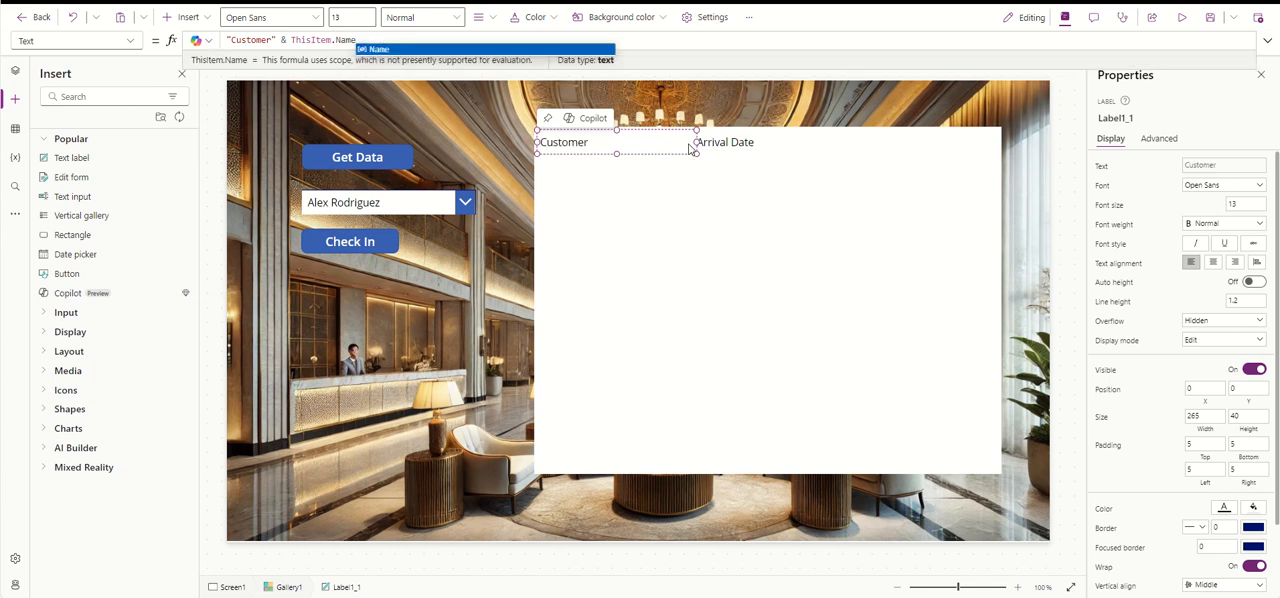
# - Duplicate the Arrival Date label within the gallery row and place the copy at X 498, Y 0
pyautogui.click(752, 142)
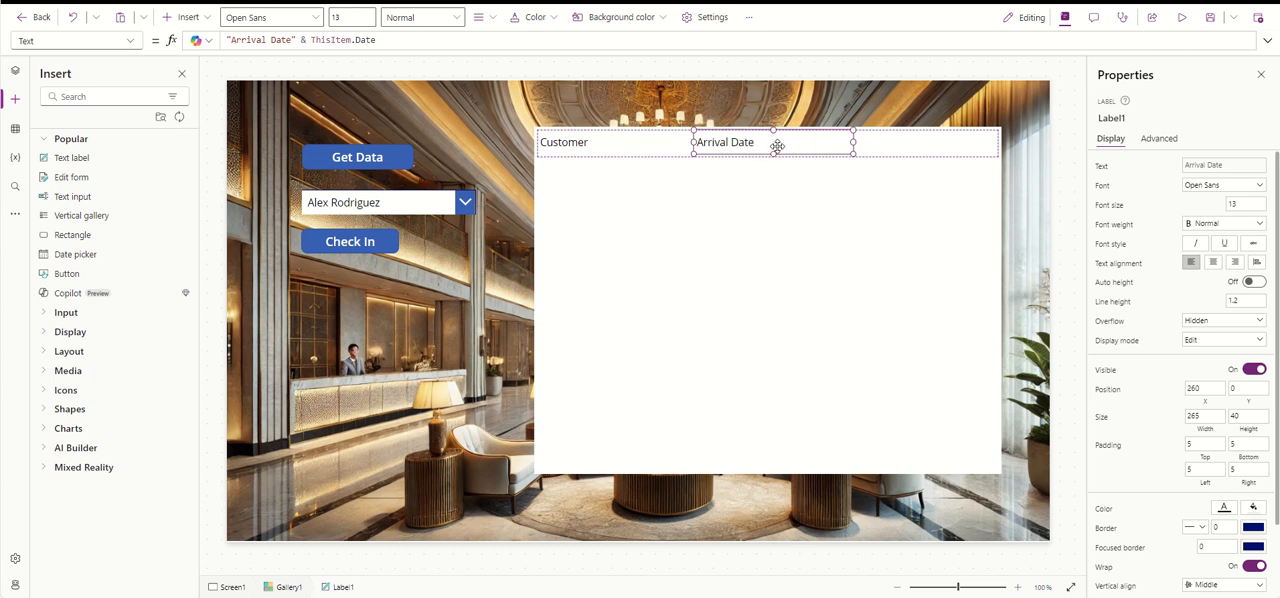
pyautogui.hotkey('ctrl', 'c')
pyautogui.hotkey('ctrl', 'v')
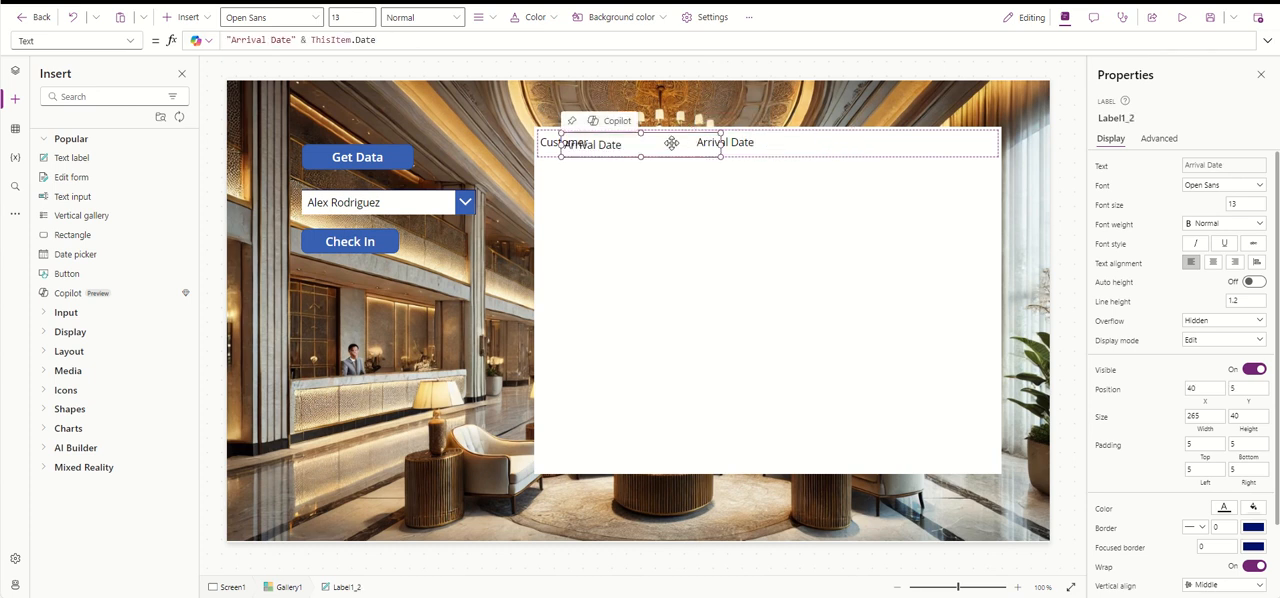
pyautogui.moveTo(671, 140); pyautogui.dragTo(942, 142)
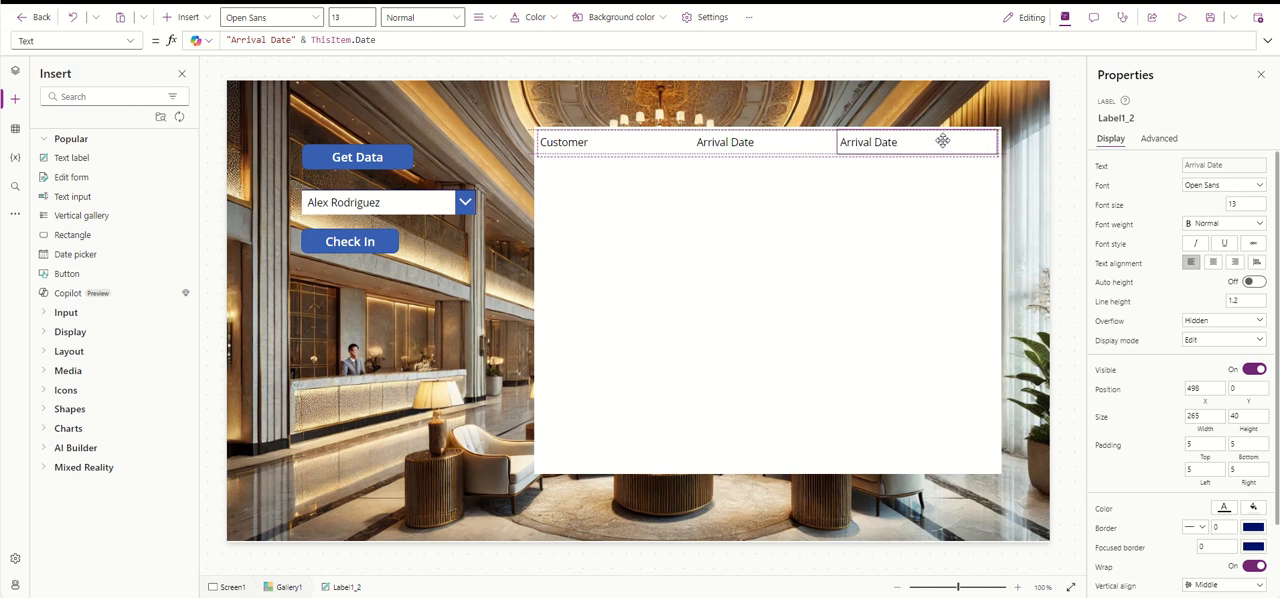
# - Change the new label's text formula to "Arrival Time" & ThisItem.Time
pyautogui.doubleClick(281, 39)
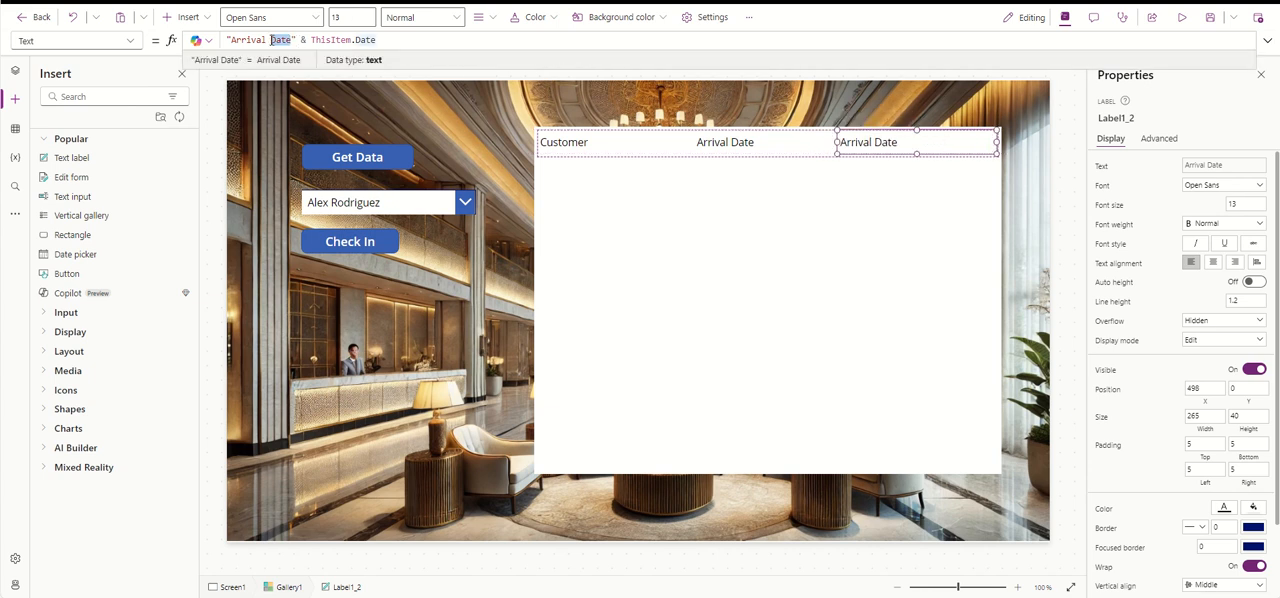
pyautogui.write('Time')
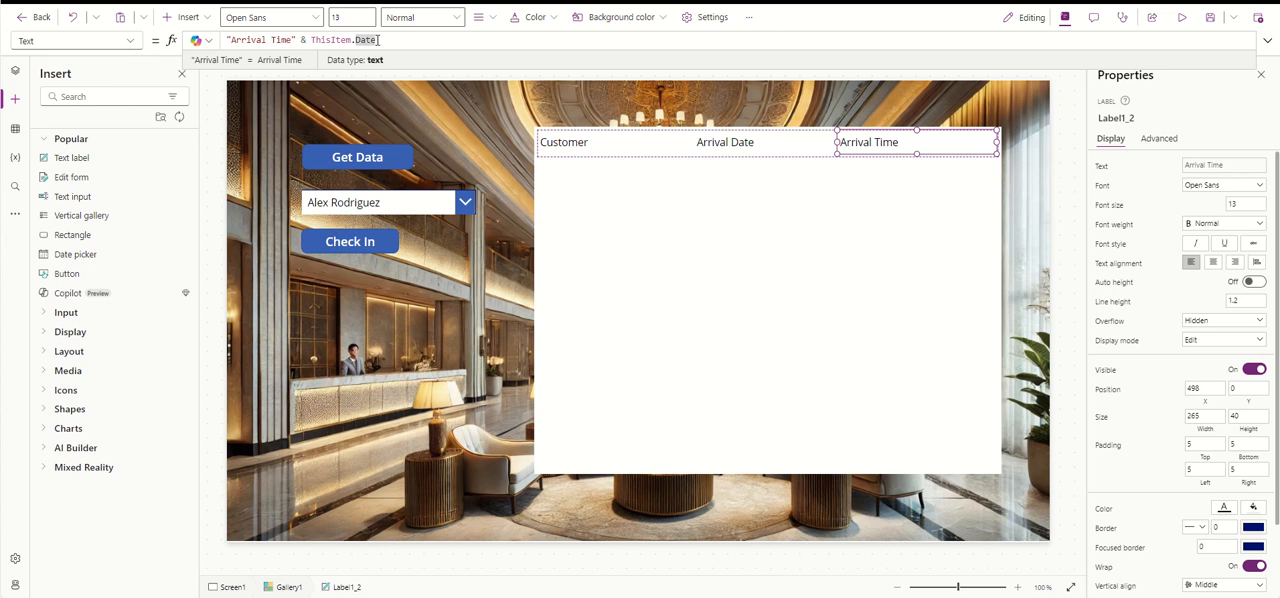
pyautogui.moveTo(378, 40); pyautogui.dragTo(355, 40)
pyautogui.write('Time')
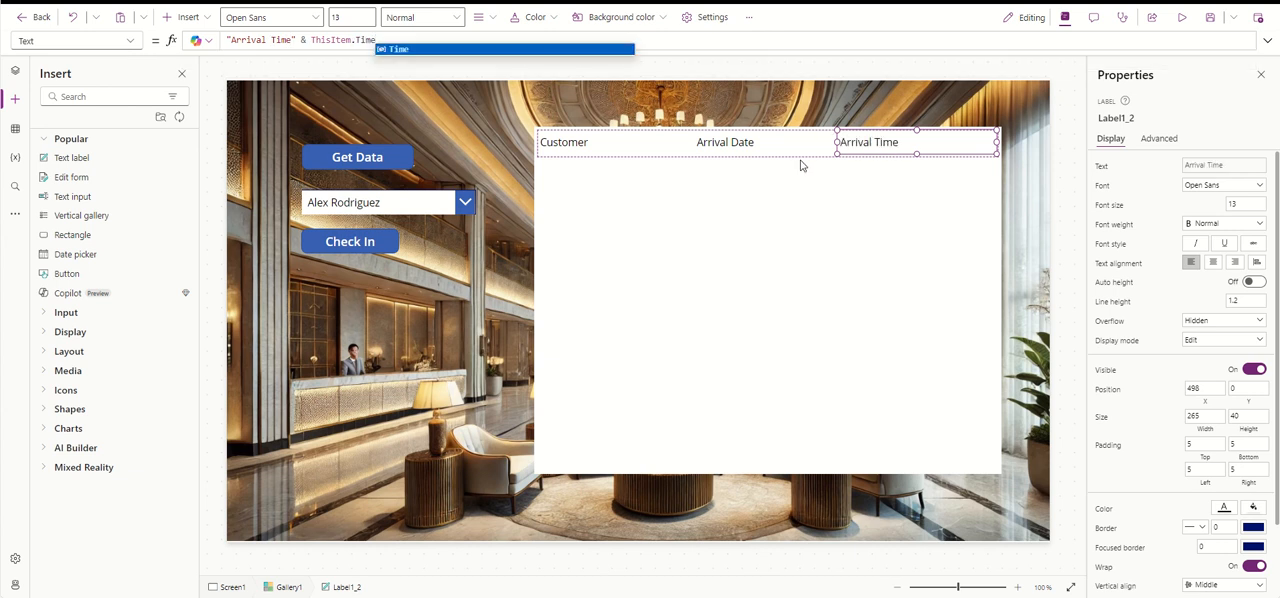
pyautogui.click(582, 142)
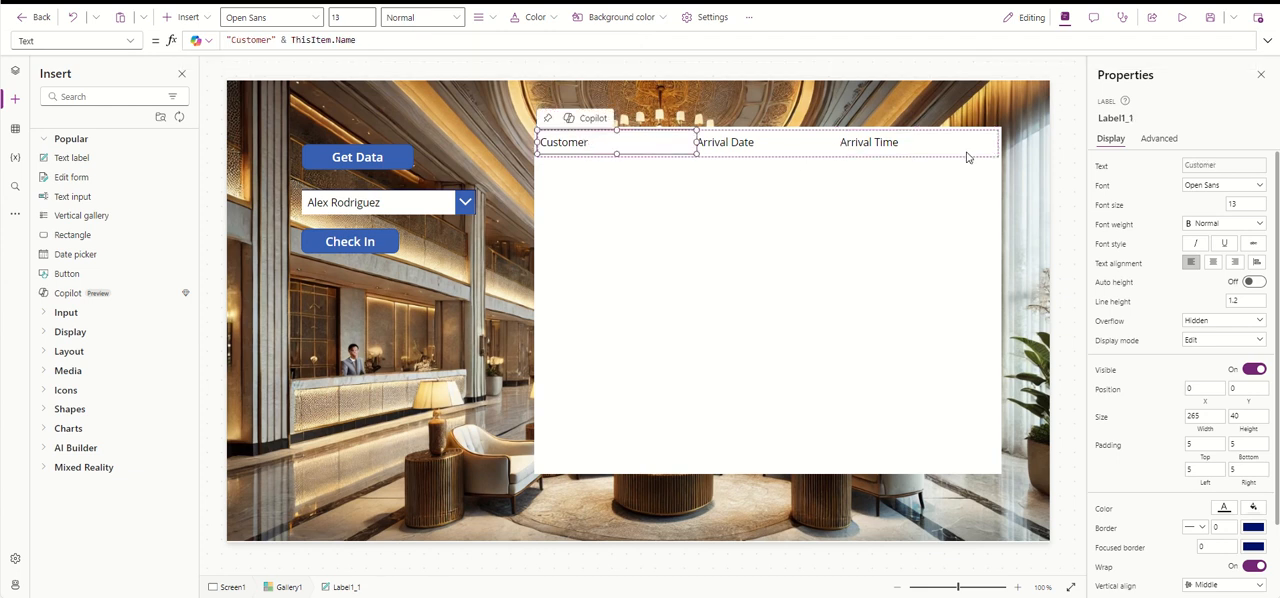
# - Lower the gallery to about Y 150, and move Get Data to X 60, Y 25, with the dropdown and Check In (X 188, Y 150) below
pyautogui.click(782, 245)
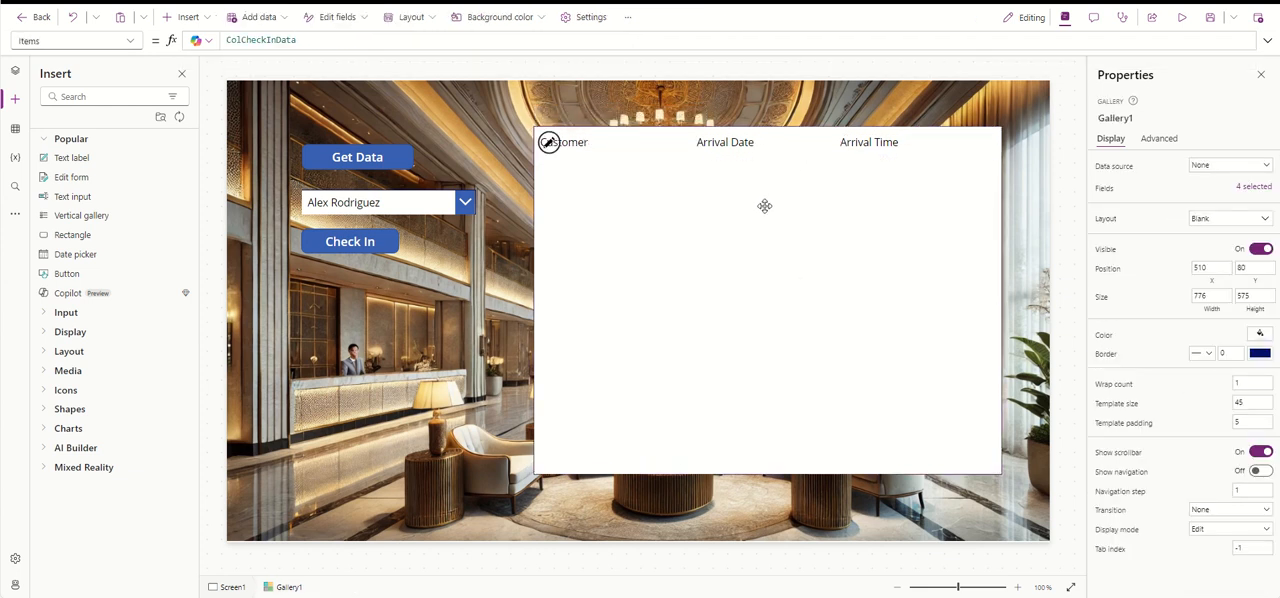
pyautogui.moveTo(764, 206); pyautogui.dragTo(765, 248)
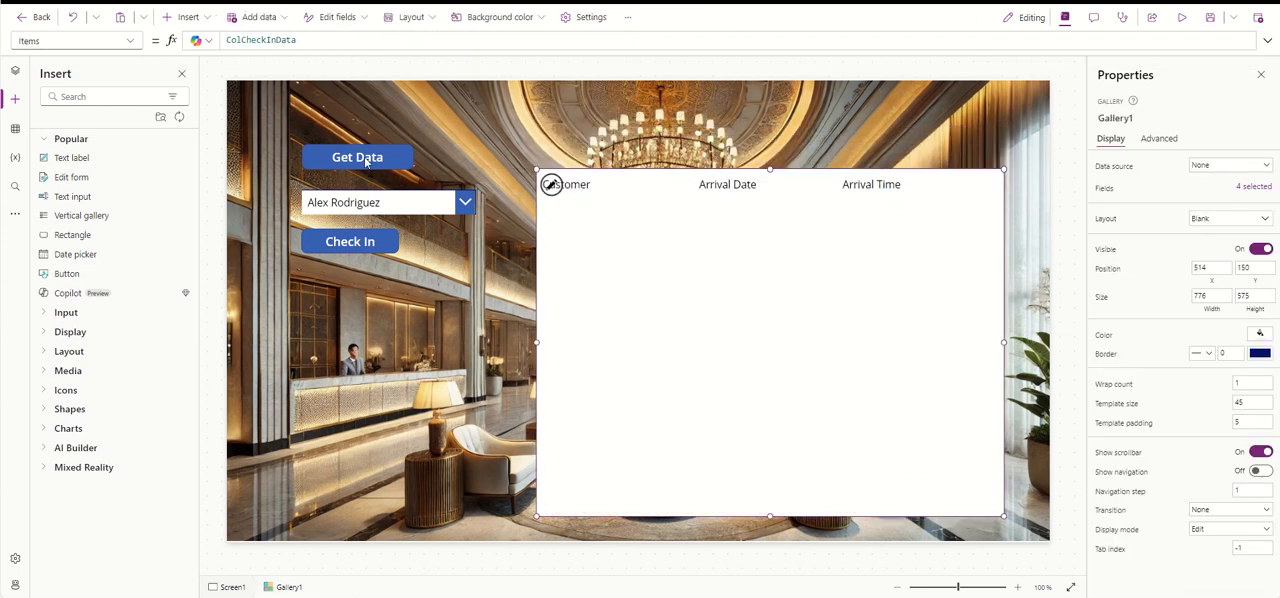
pyautogui.moveTo(366, 162); pyautogui.dragTo(343, 106)
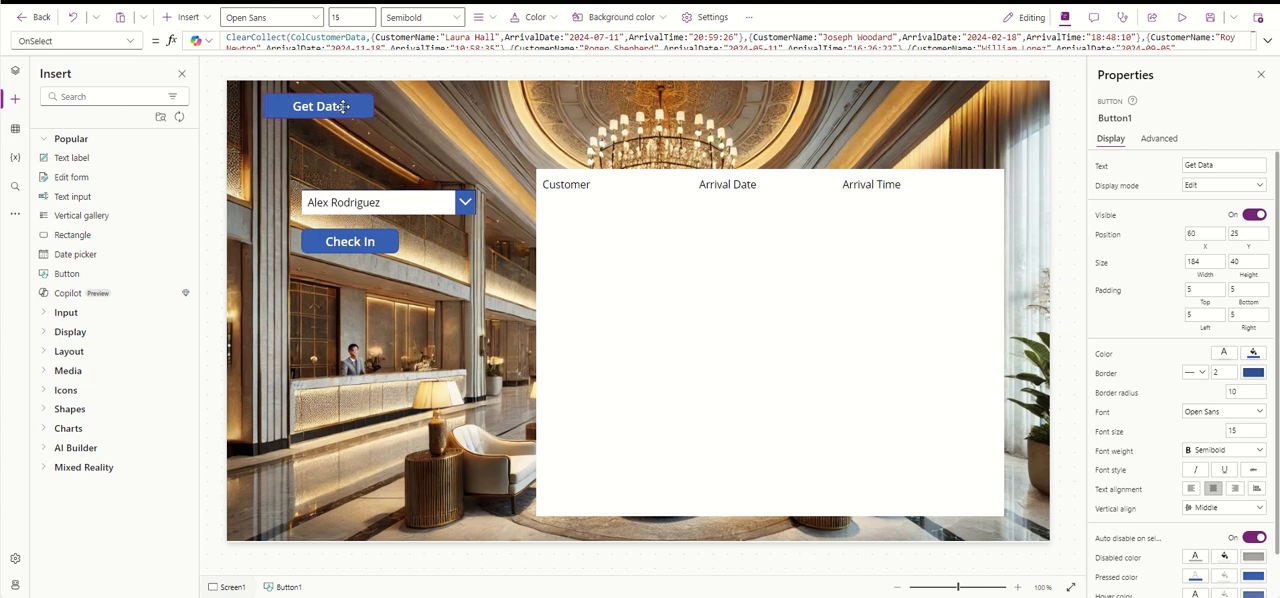
pyautogui.moveTo(385, 198); pyautogui.dragTo(349, 140)
pyautogui.moveTo(360, 241); pyautogui.dragTo(392, 178)
# - Move the gallery beneath the Check In button to about X 61, Y 207, and reduce its height to about 542
pyautogui.click(692, 245)
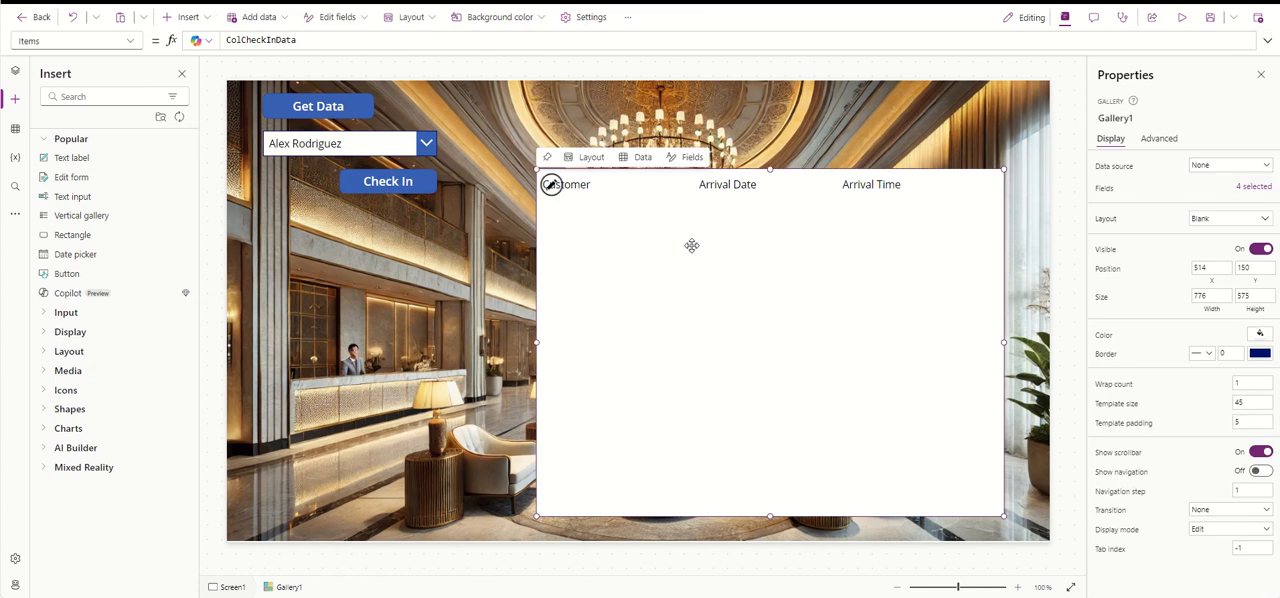
pyautogui.moveTo(692, 245); pyautogui.dragTo(554, 267)
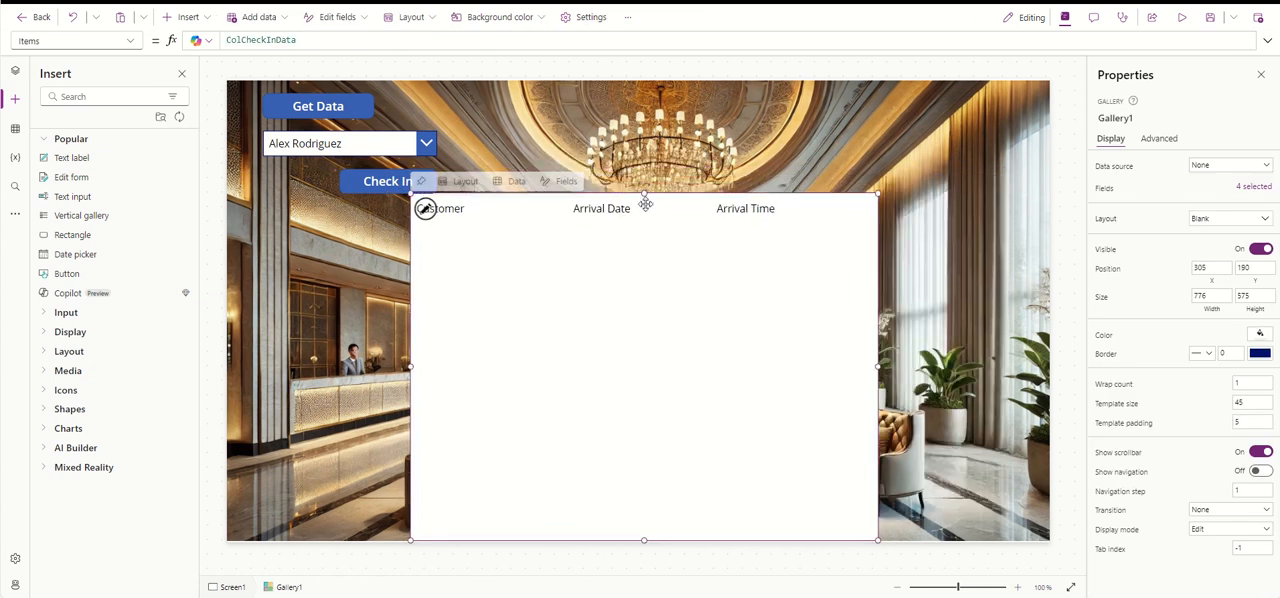
pyautogui.moveTo(645, 197); pyautogui.dragTo(644, 215)
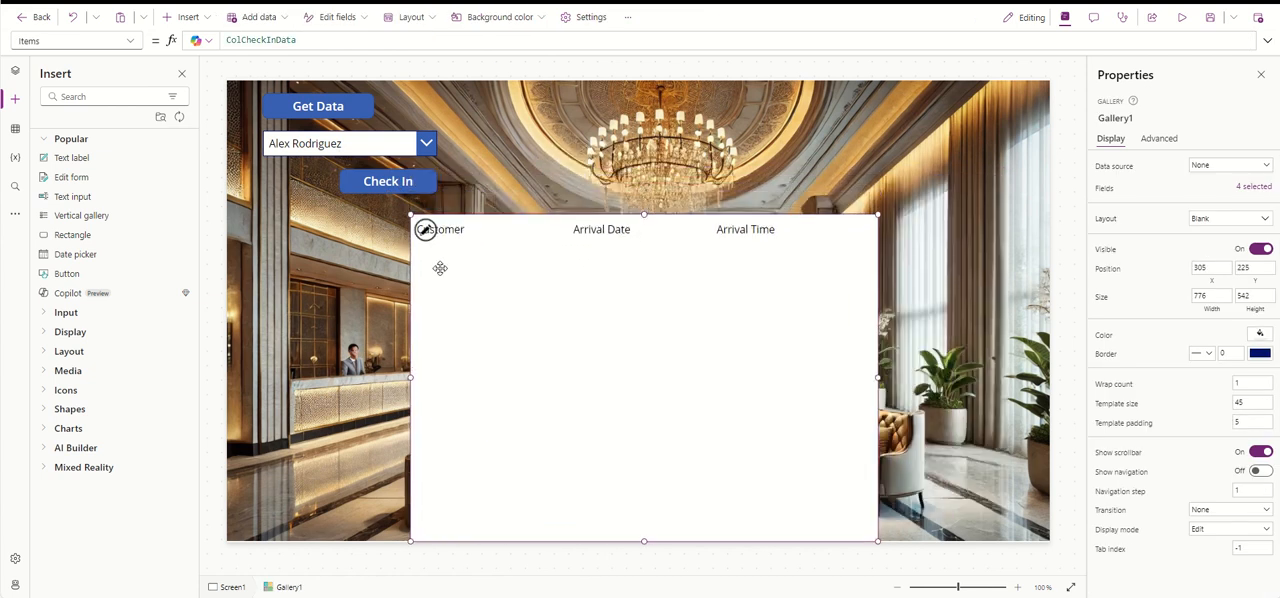
pyautogui.moveTo(489, 300); pyautogui.dragTo(341, 291)
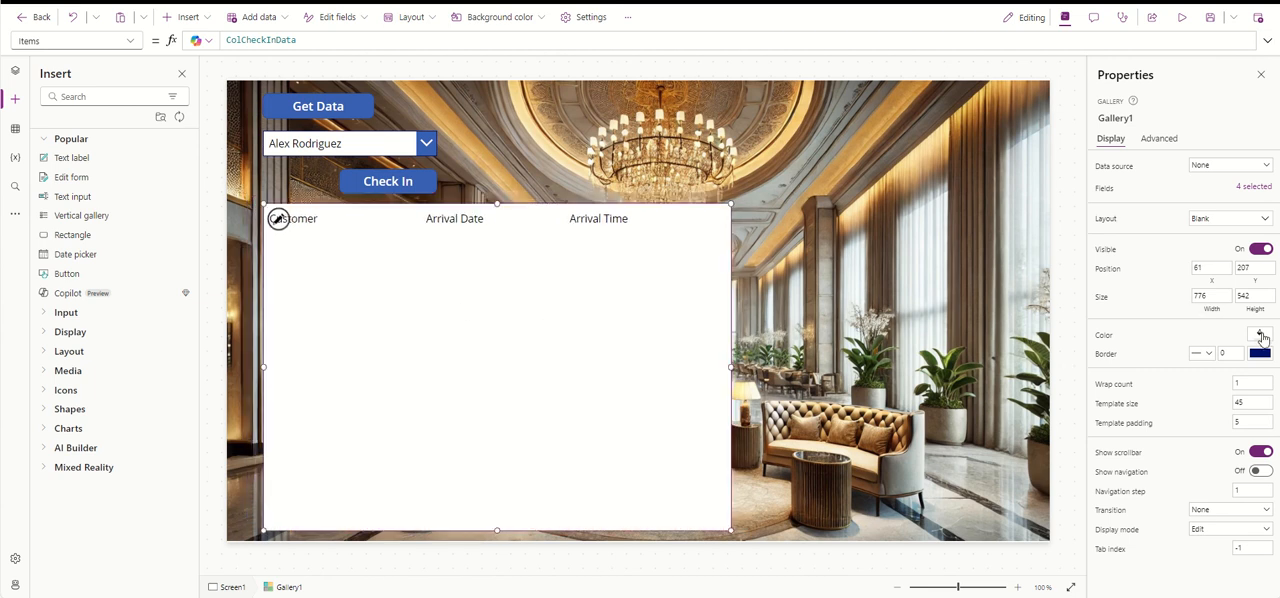
# - Make the gallery's white fill semi-transparent with a custom alpha of 76
pyautogui.click(1260, 336)
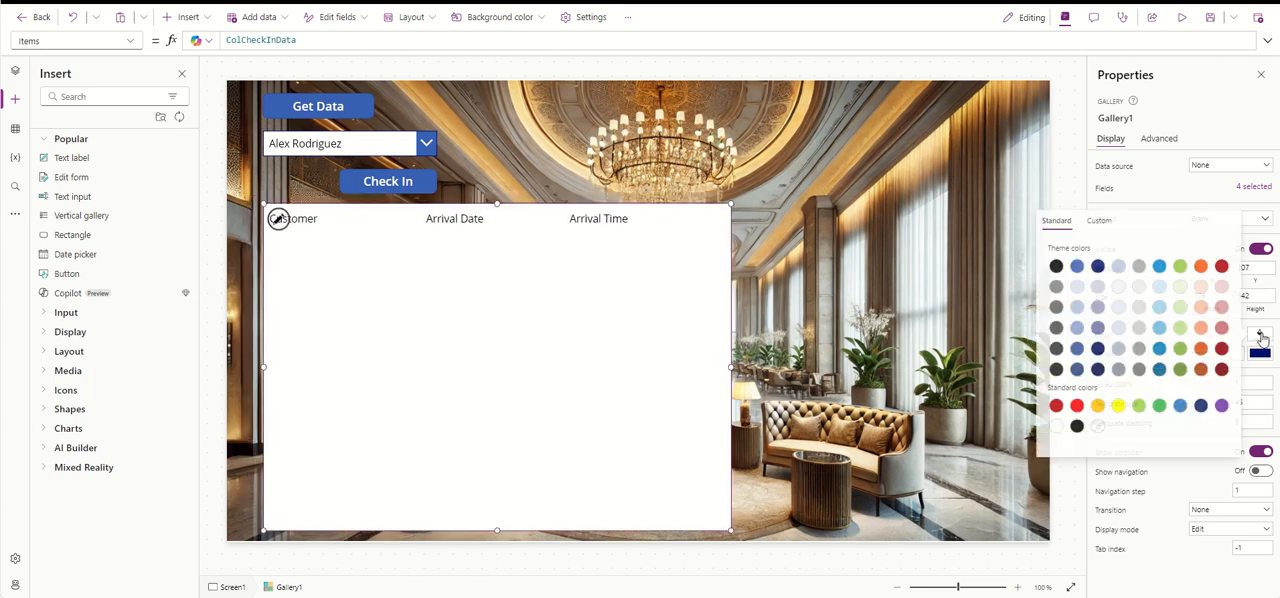
pyautogui.click(1097, 228)
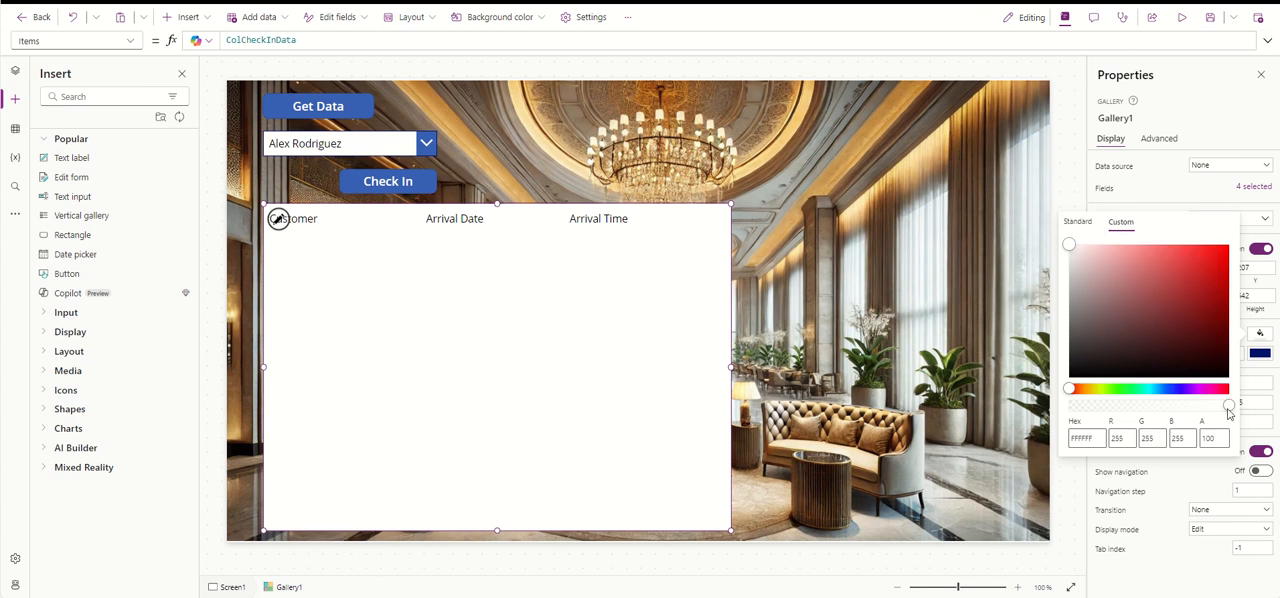
pyautogui.moveTo(1229, 409); pyautogui.dragTo(1192, 411)
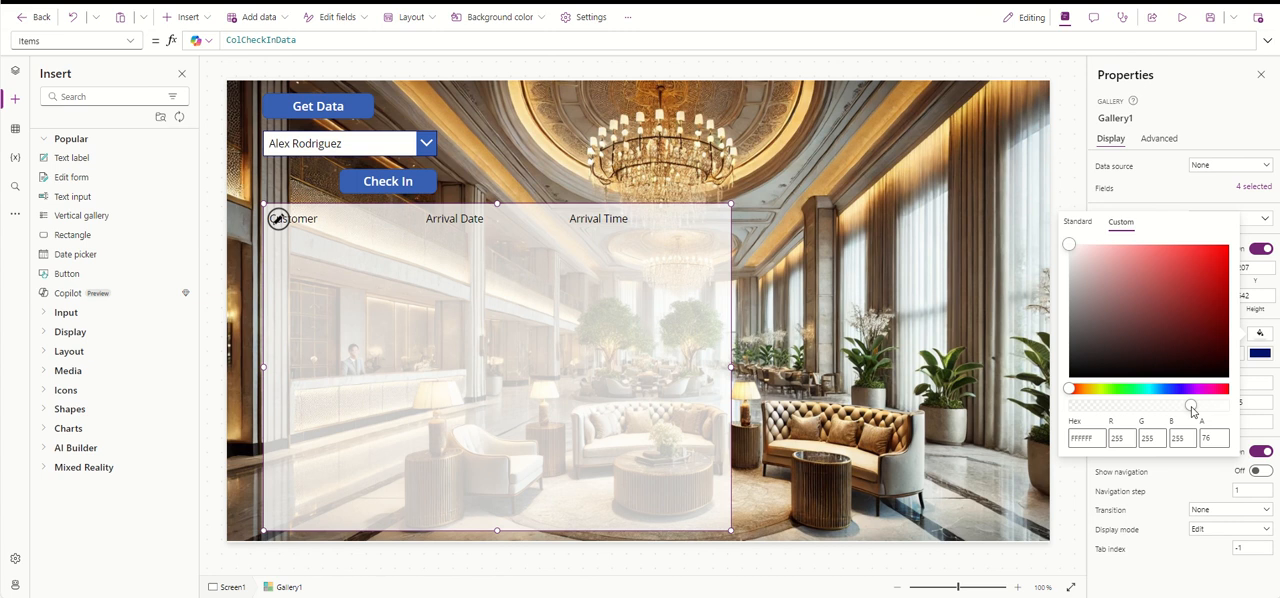
# - Change the Check In button's fill to a custom gold, hex C4B131
pyautogui.click(428, 183)
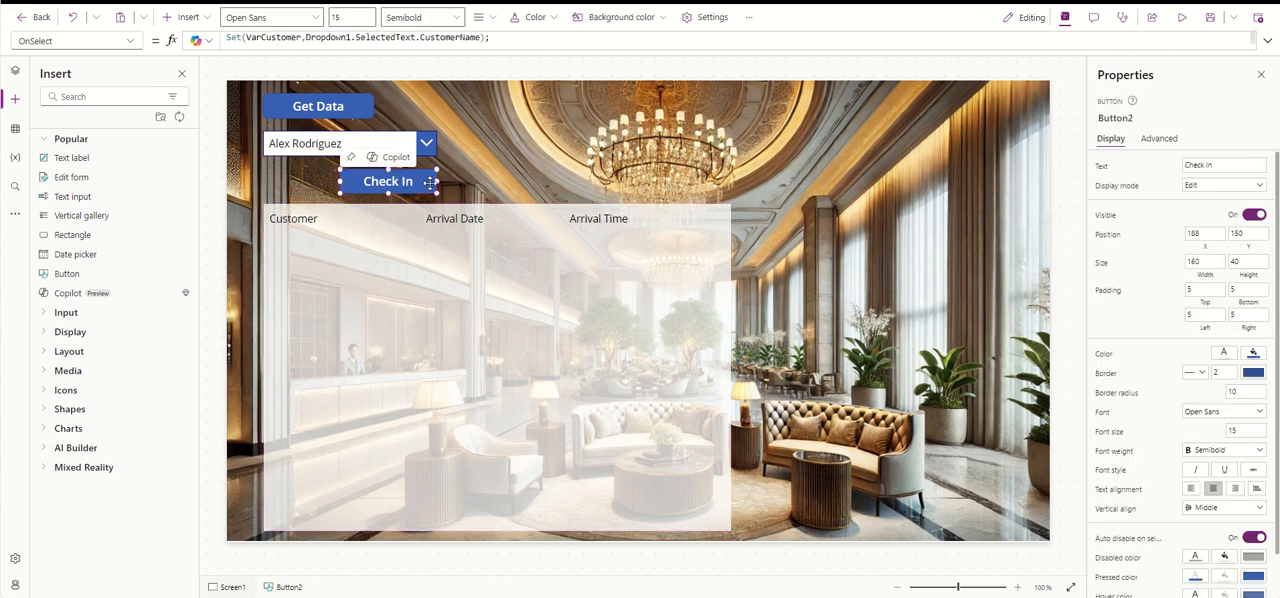
pyautogui.click(1254, 353)
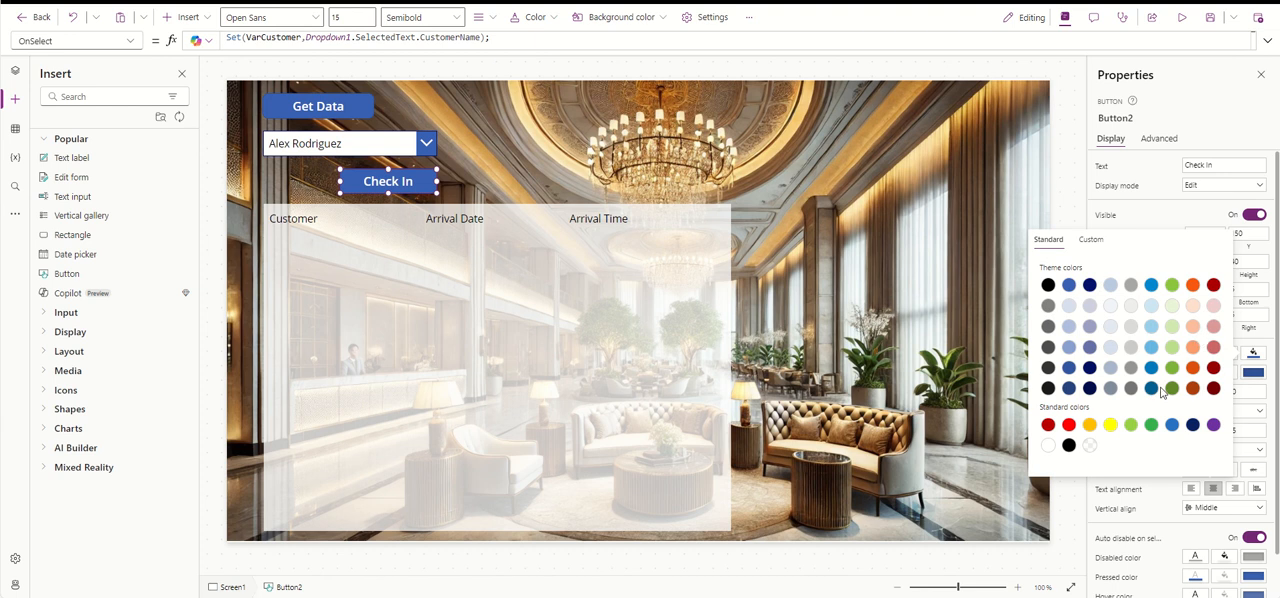
pyautogui.click(1091, 241)
pyautogui.moveTo(1097, 413); pyautogui.dragTo(1087, 413)
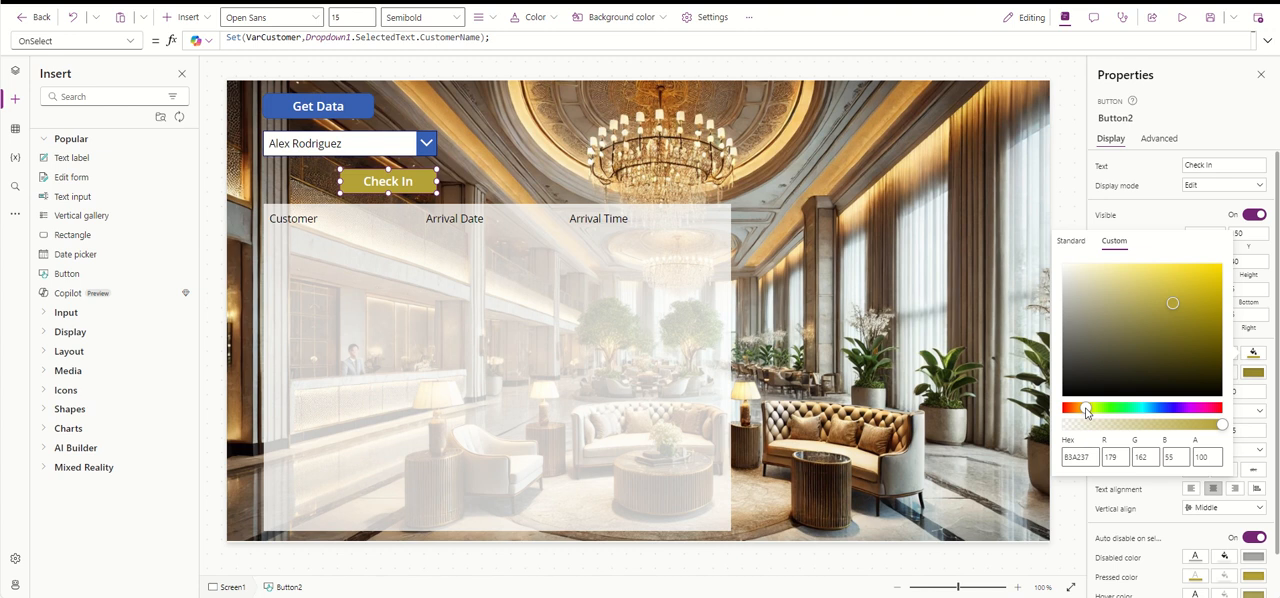
pyautogui.click(1159, 289)
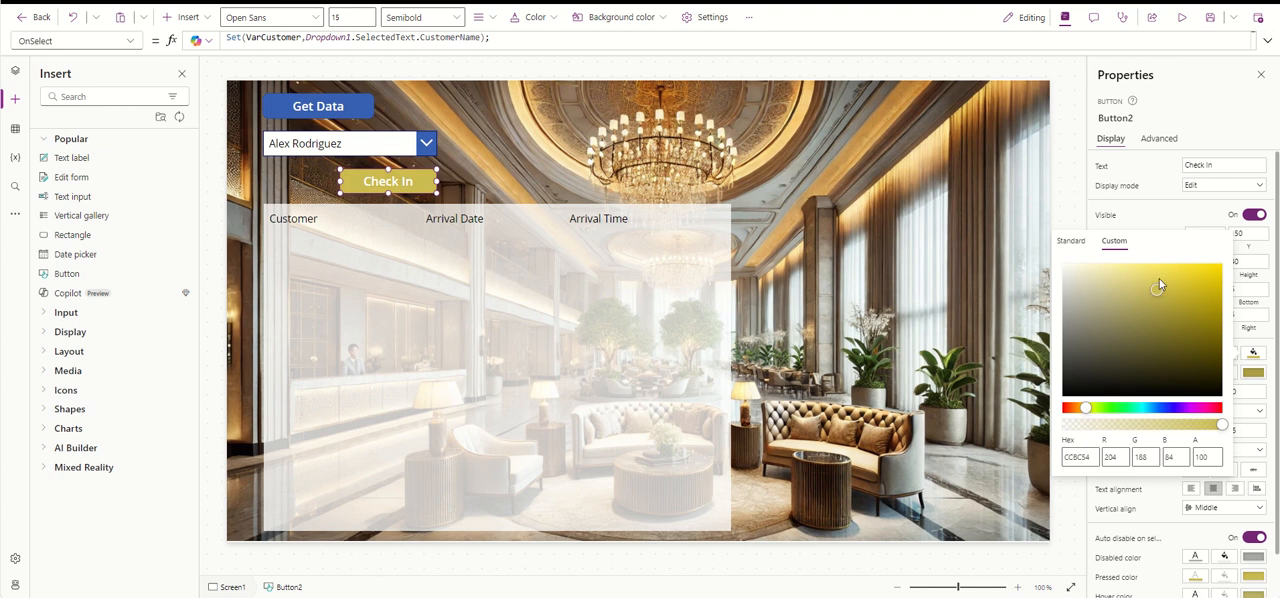
pyautogui.click(1179, 305)
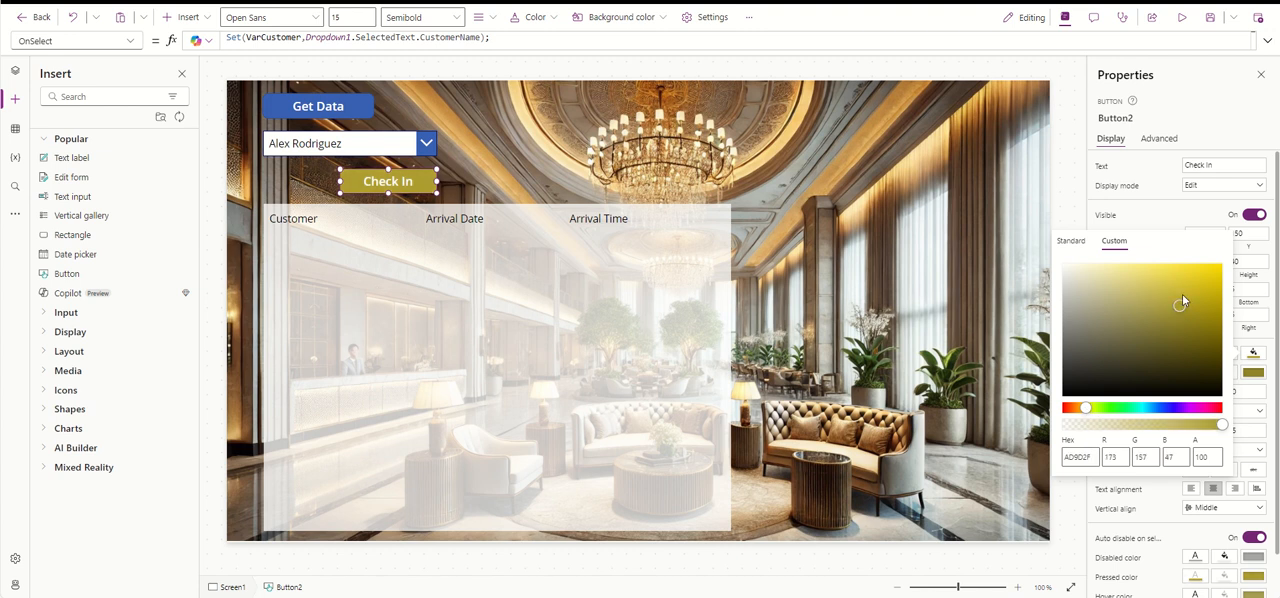
pyautogui.click(1182, 293)
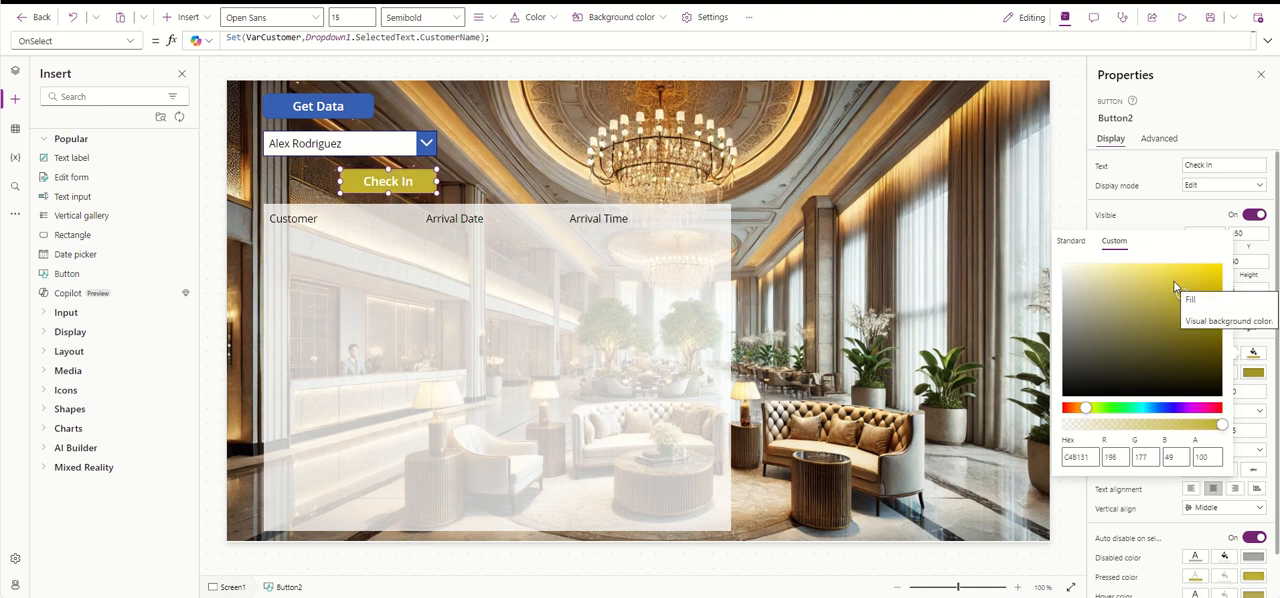
# - Change the Get Data button's fill to a custom yellow-green similar to the Check In button's gold
pyautogui.click(362, 113)
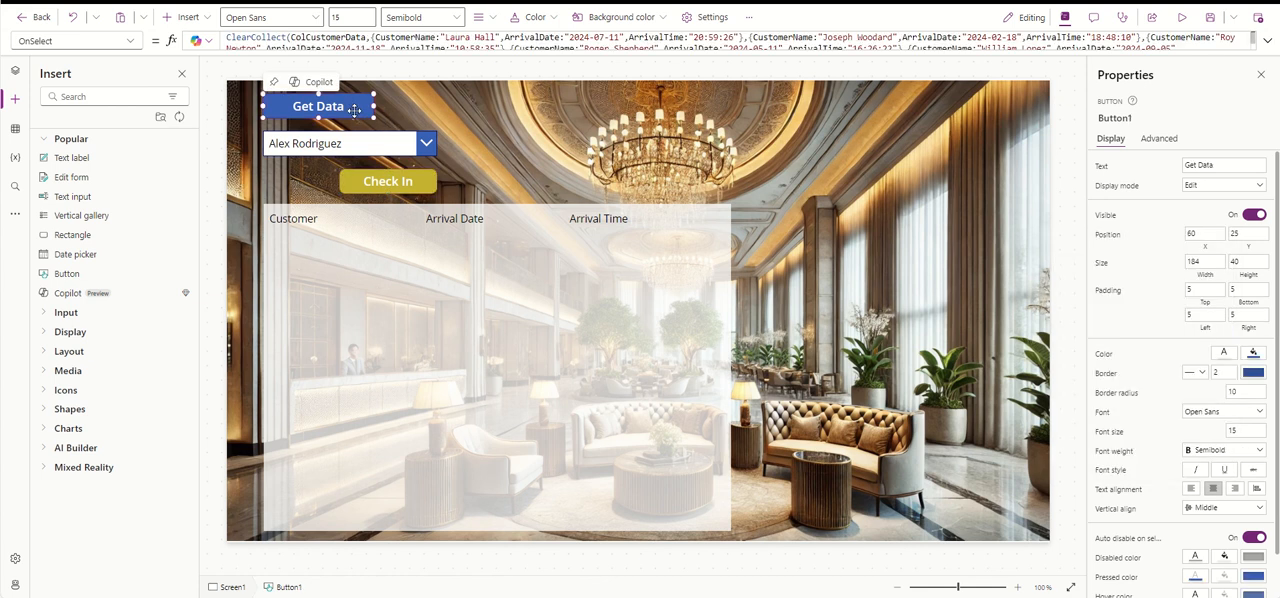
pyautogui.click(1254, 357)
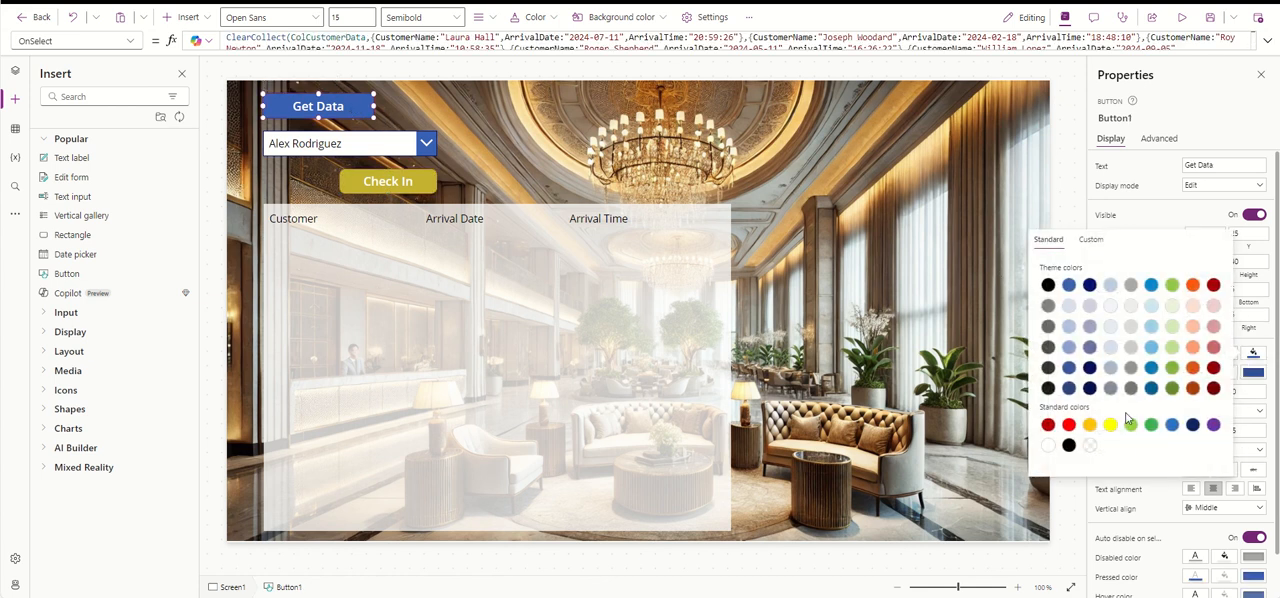
pyautogui.click(1114, 241)
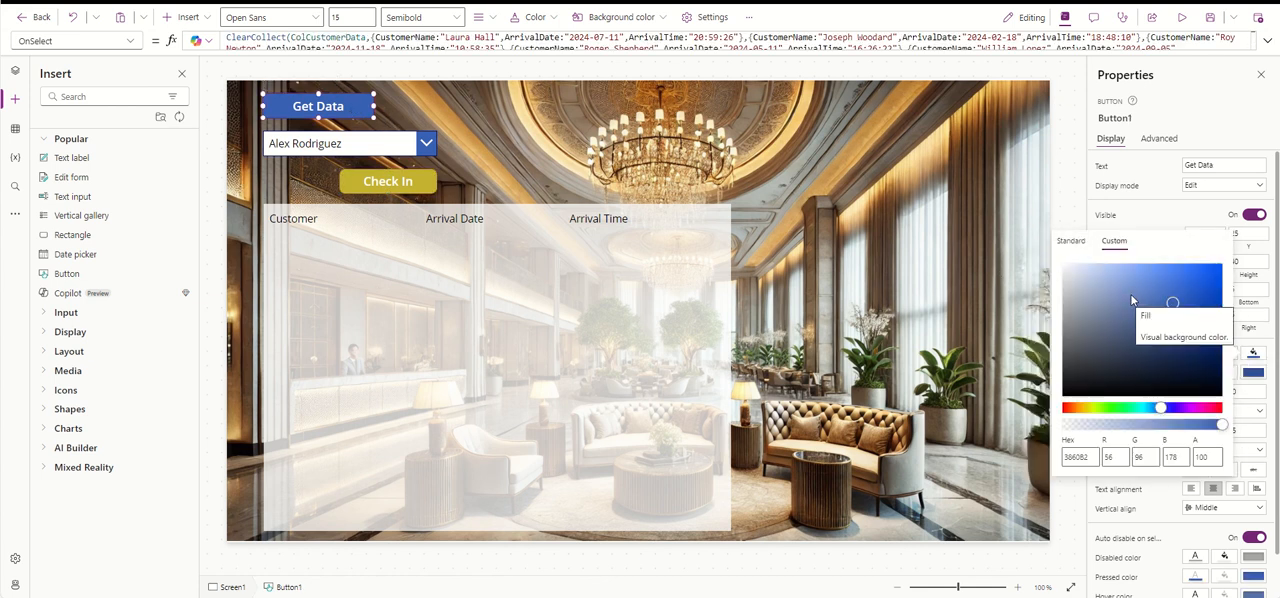
pyautogui.click(1094, 408)
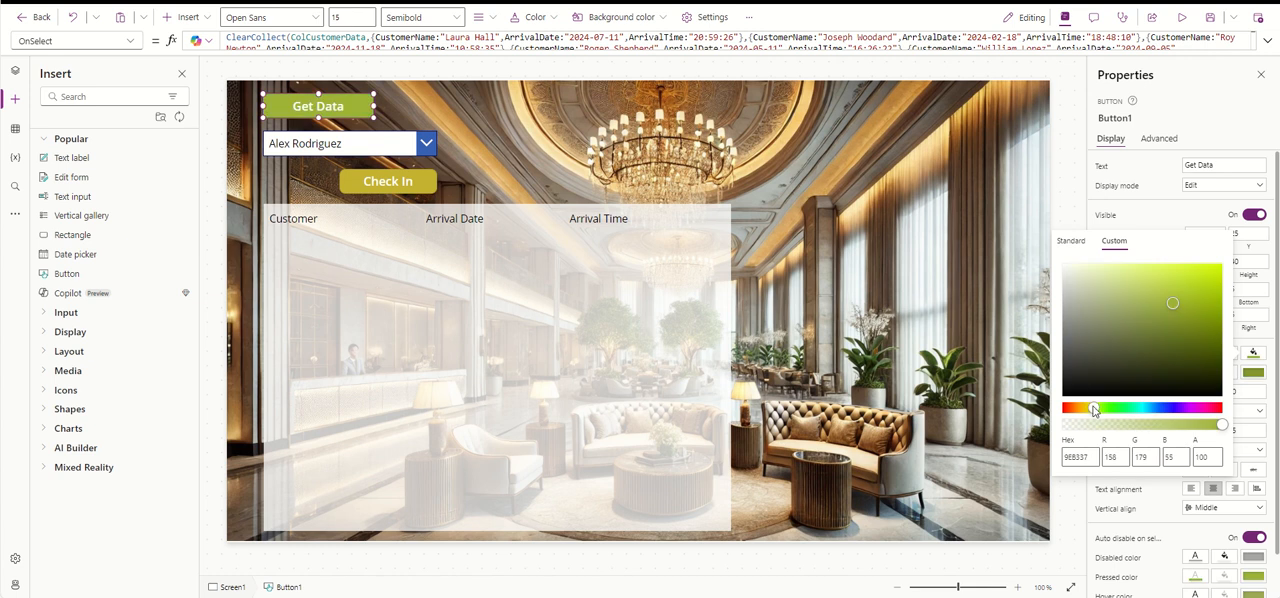
pyautogui.moveTo(1094, 410); pyautogui.dragTo(1090, 412)
pyautogui.click(1148, 285)
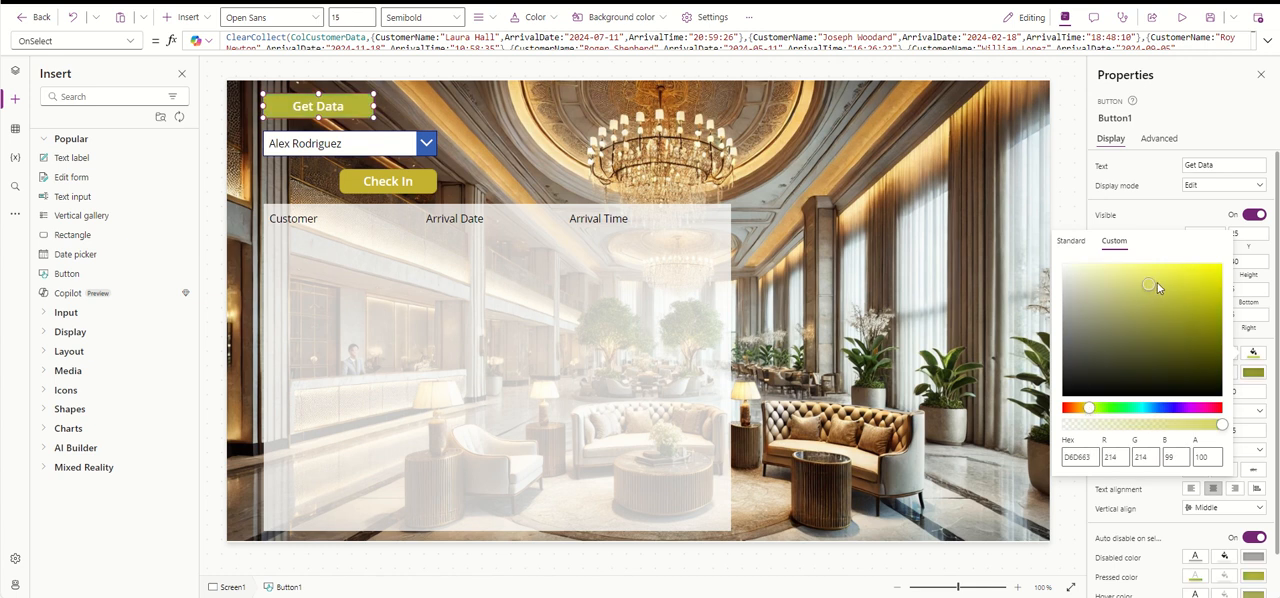
pyautogui.moveTo(1167, 294)
pyautogui.mouseDown()
pyautogui.moveTo(1184, 310)
pyautogui.moveTo(1167, 294)
pyautogui.mouseUp()
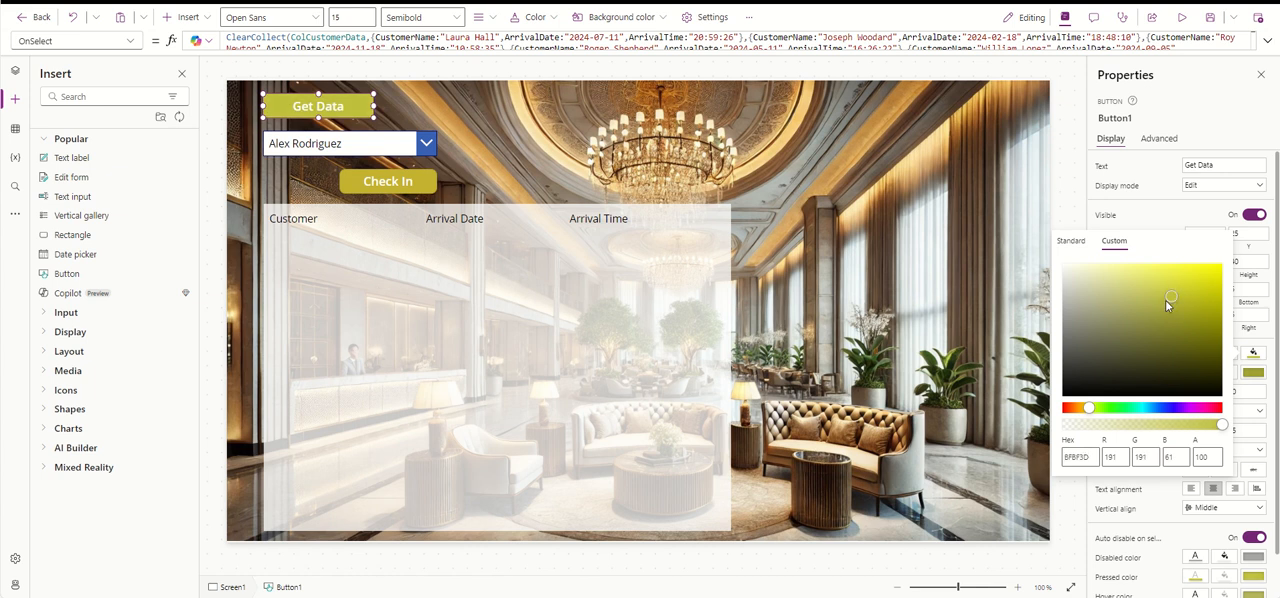
pyautogui.click(1165, 300)
pyautogui.click(1167, 293)
pyautogui.click(1219, 97)
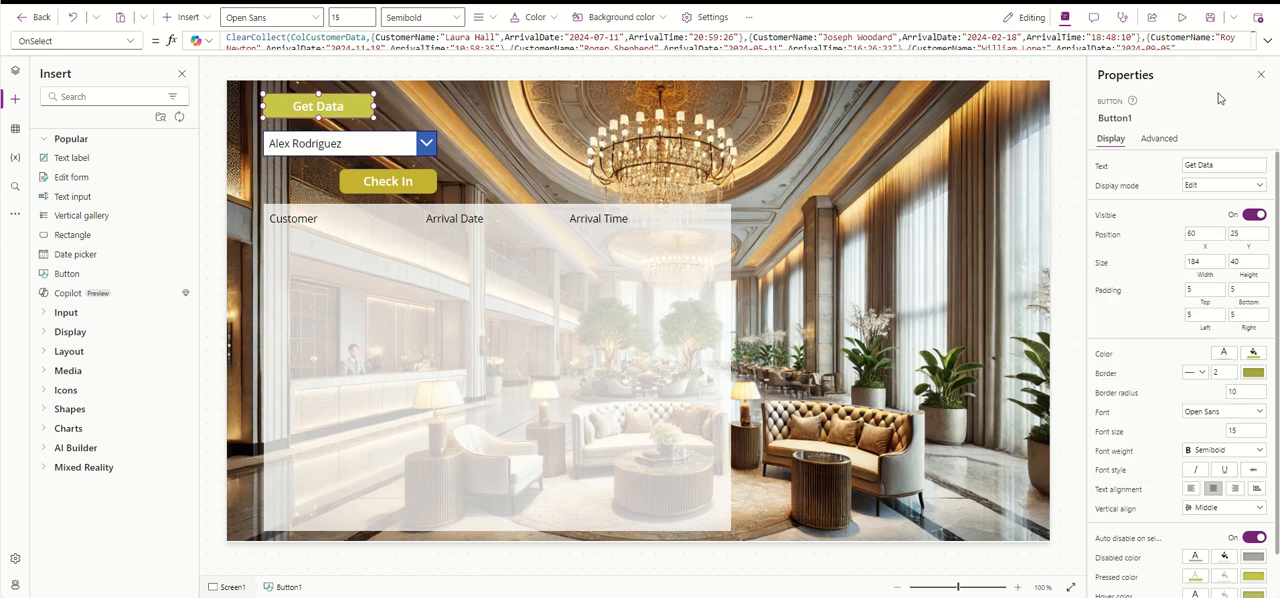
# - Set the Arrival Date label's font weight to Semibold
pyautogui.click(457, 221)
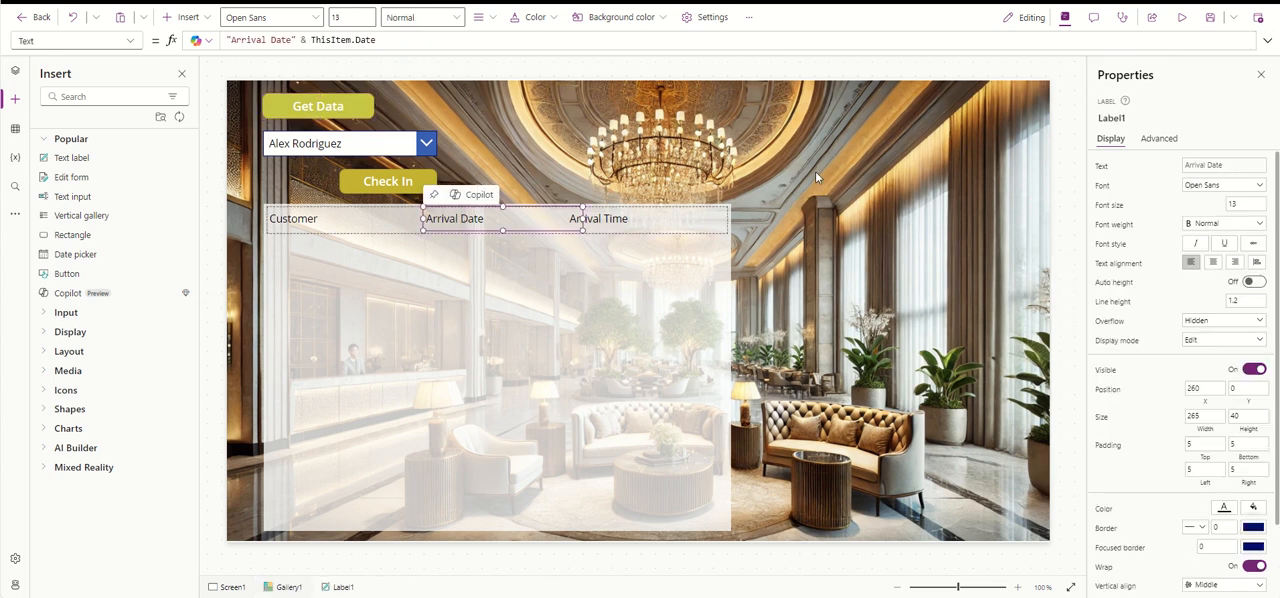
pyautogui.click(1235, 188)
pyautogui.click(1210, 187)
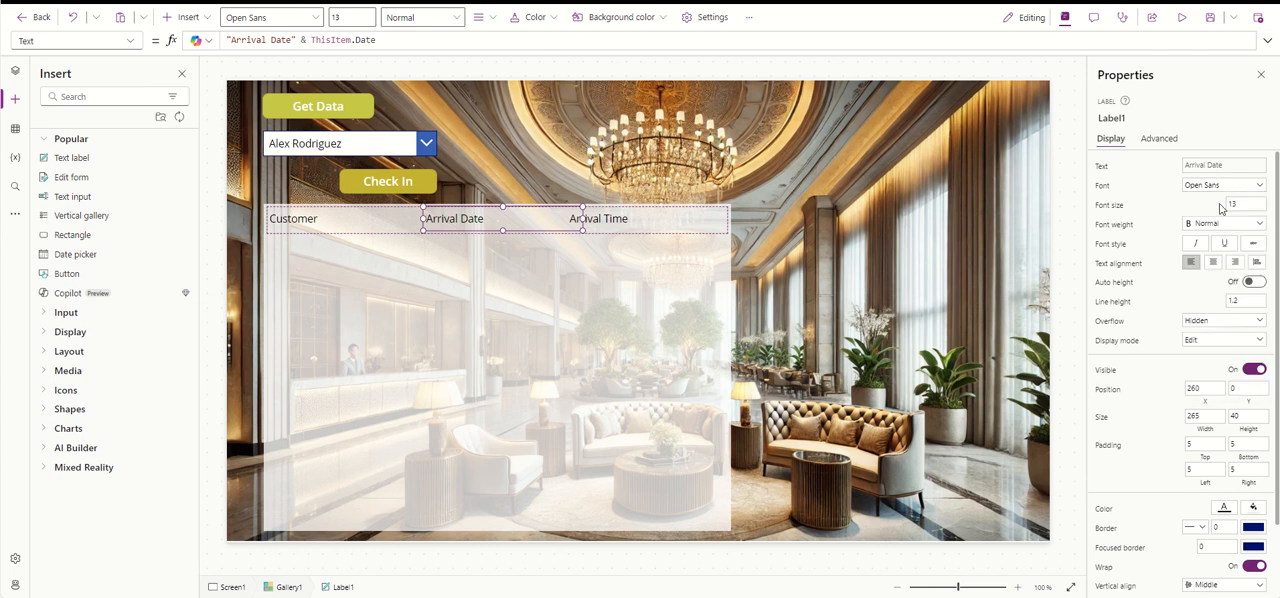
pyautogui.click(1250, 232)
pyautogui.click(1215, 250)
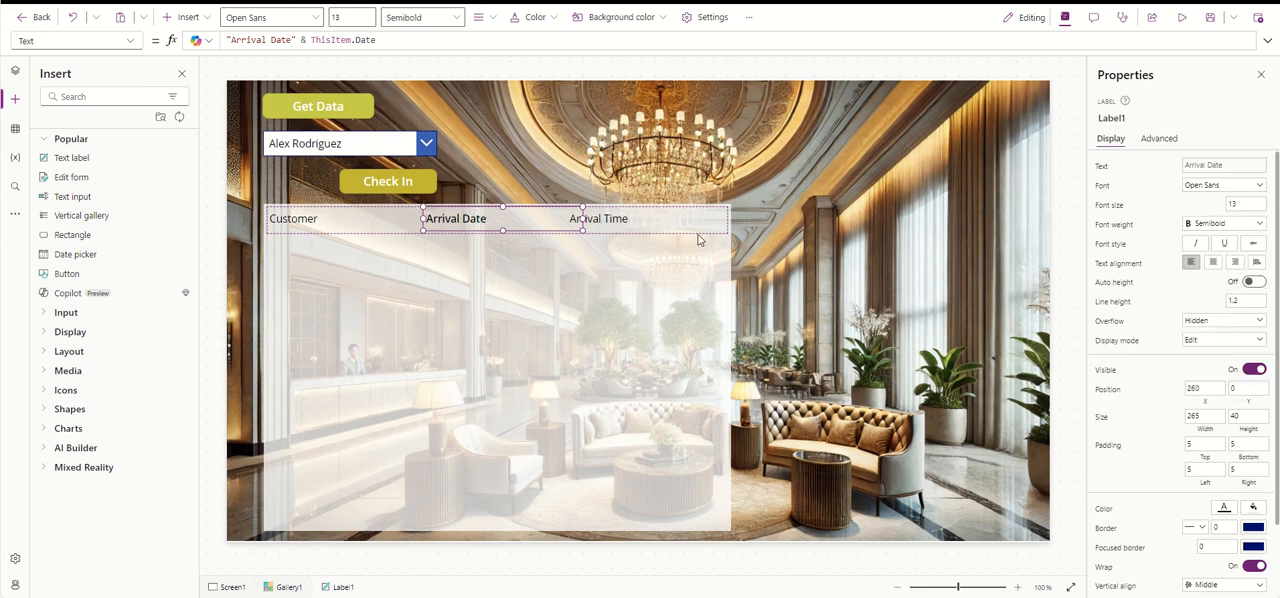
# - Set the Arrival Time label's font weight to Semibold
pyautogui.click(622, 219)
pyautogui.click(1238, 223)
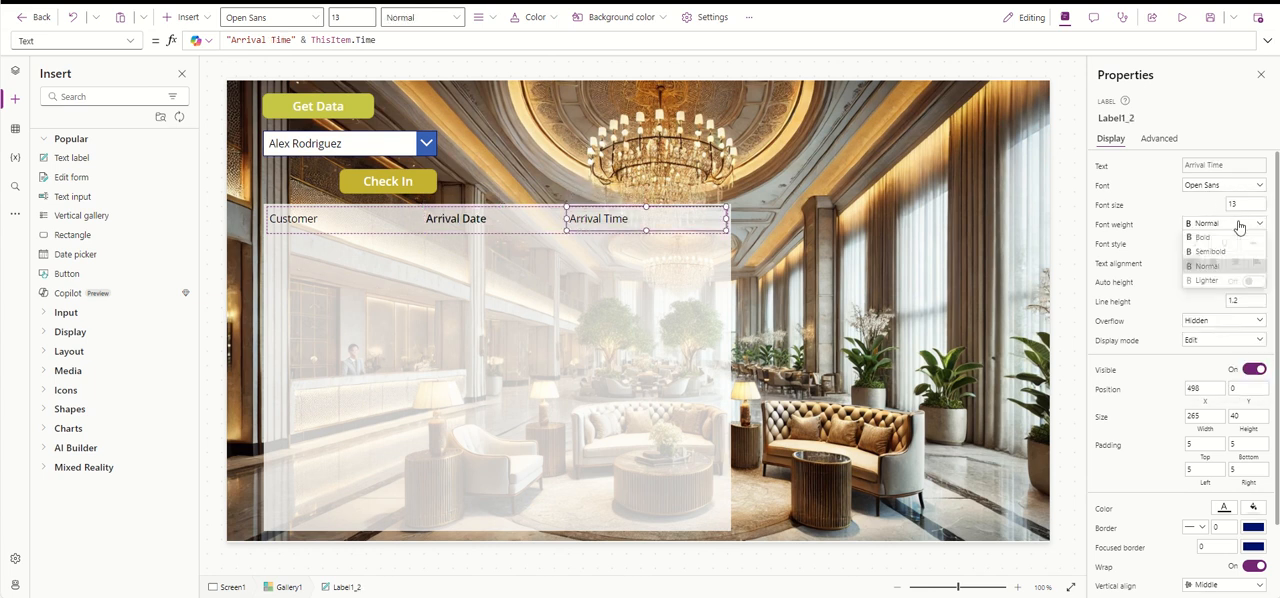
pyautogui.click(1241, 254)
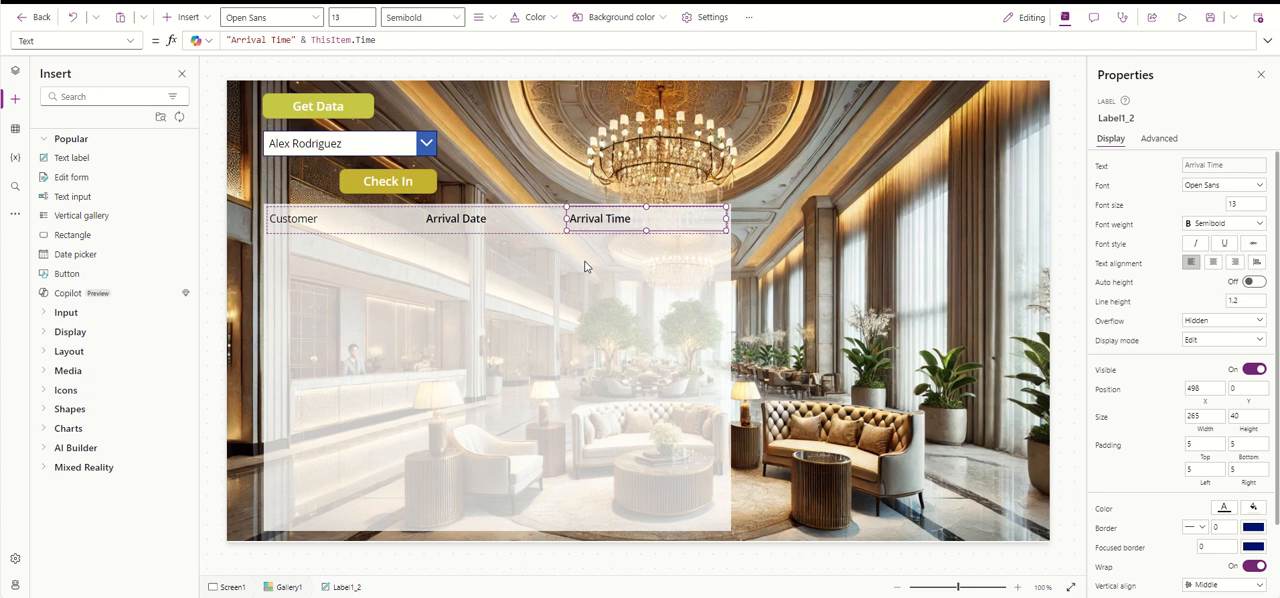
# - Set the Customer label's font weight to Semibold
pyautogui.click(326, 231)
pyautogui.click(1251, 228)
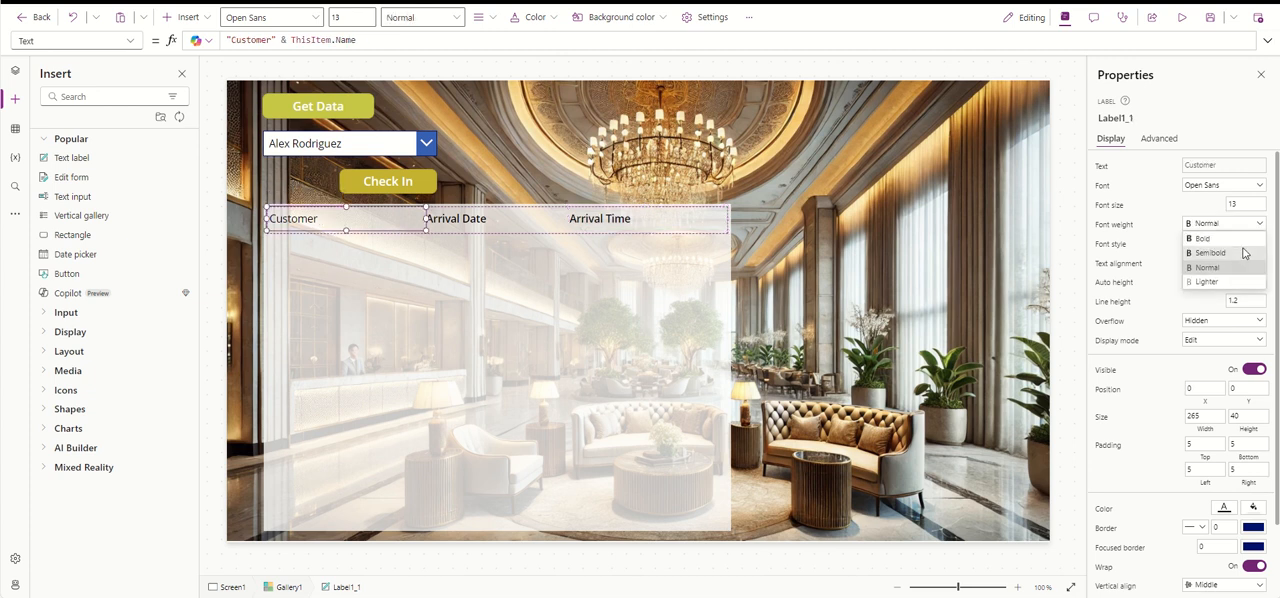
pyautogui.click(1242, 254)
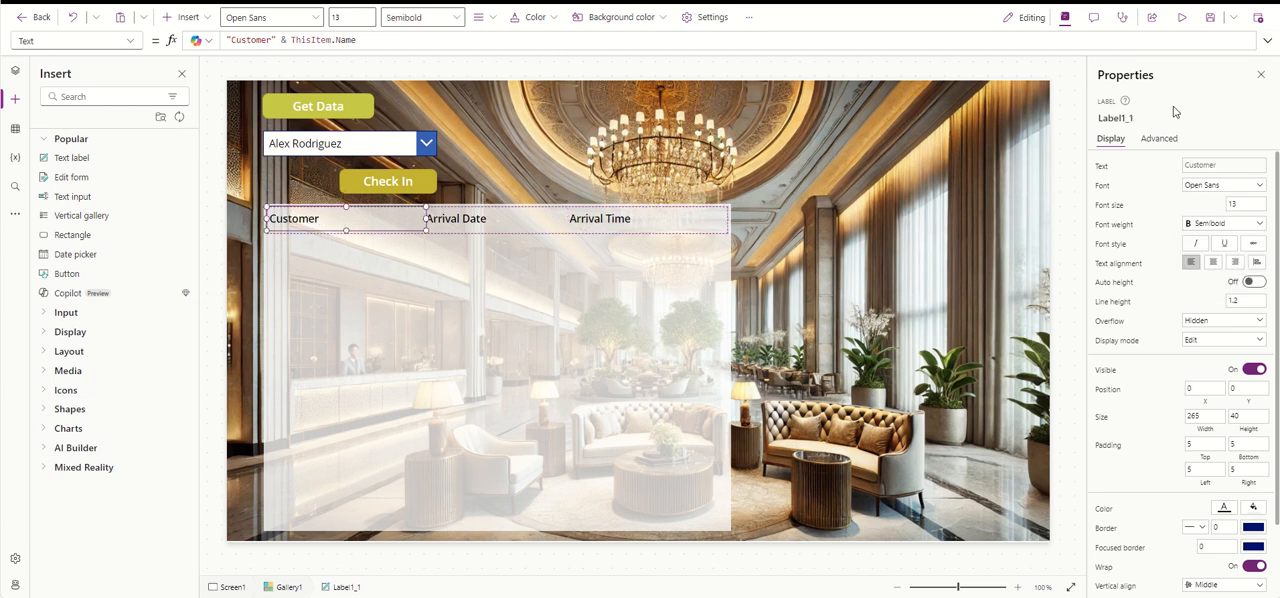
# - Preview the app, get the customer data and check in the fifth customer listed in the dropdown
pyautogui.click(1181, 17)
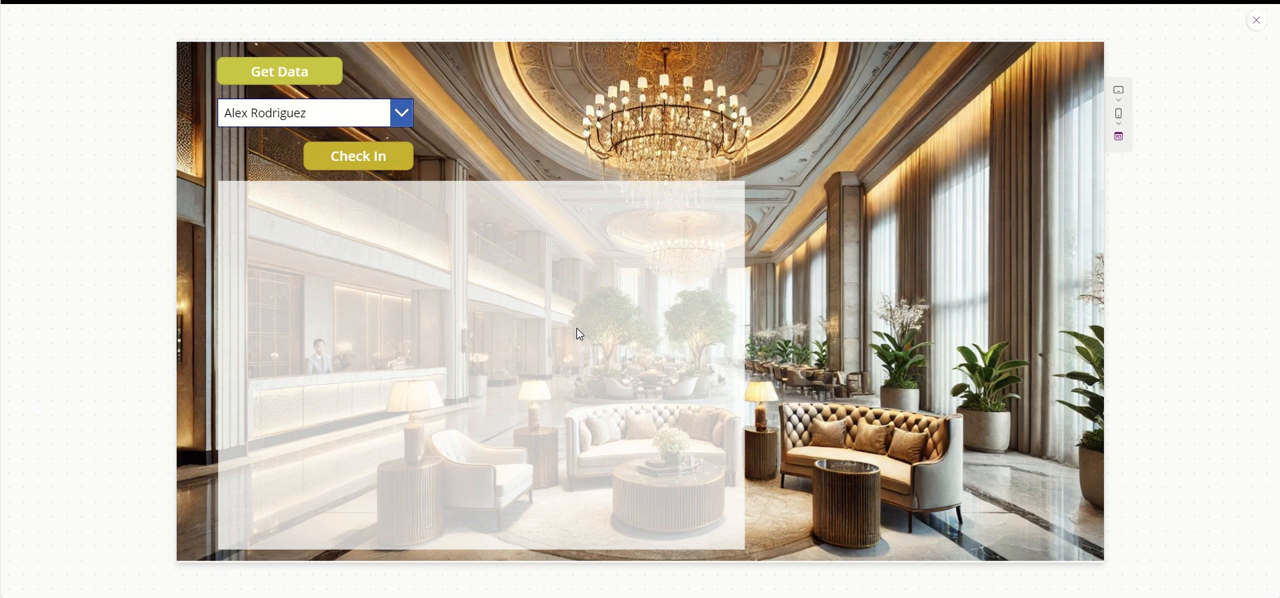
pyautogui.click(316, 76)
pyautogui.click(404, 110)
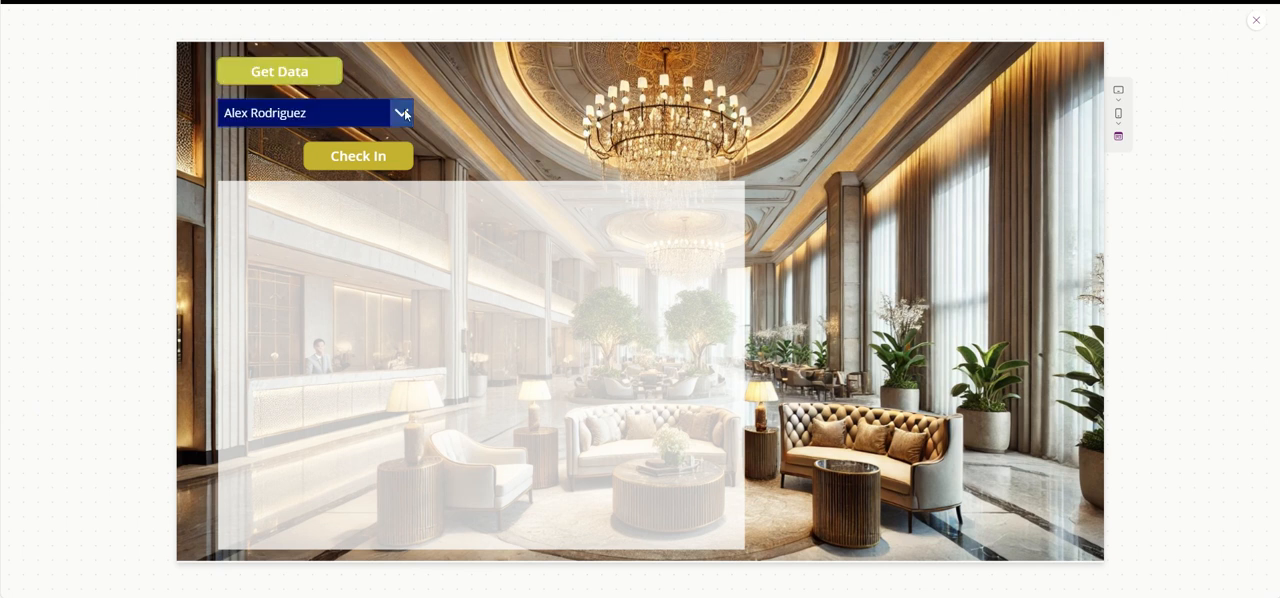
pyautogui.click(405, 113)
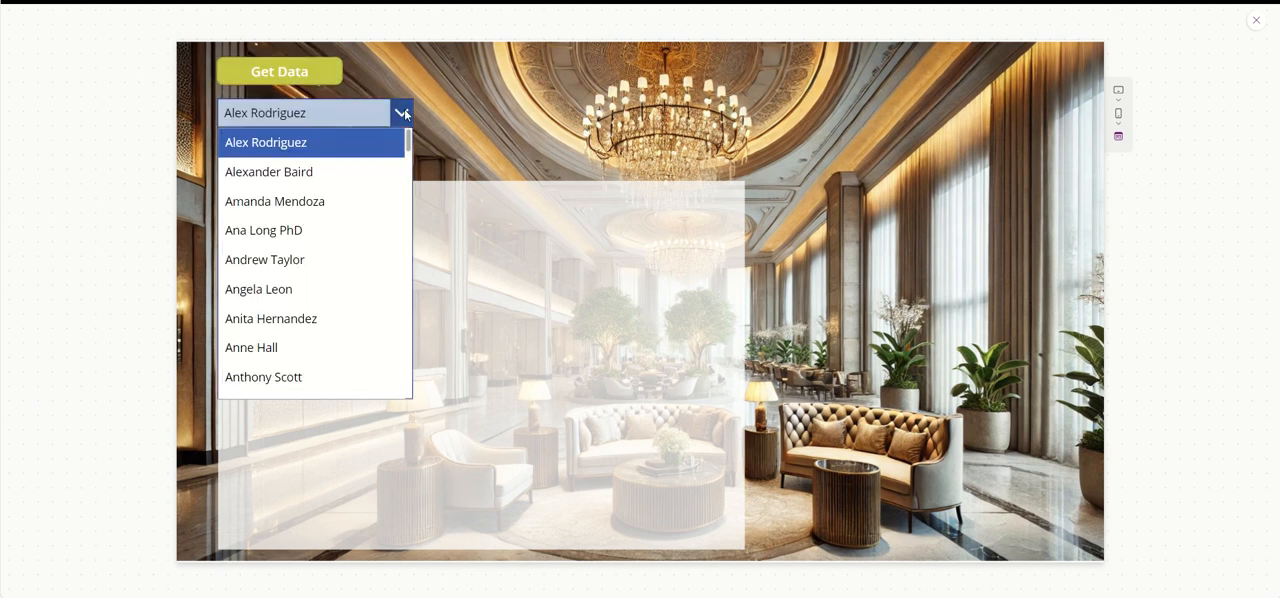
pyautogui.click(343, 260)
pyautogui.click(361, 157)
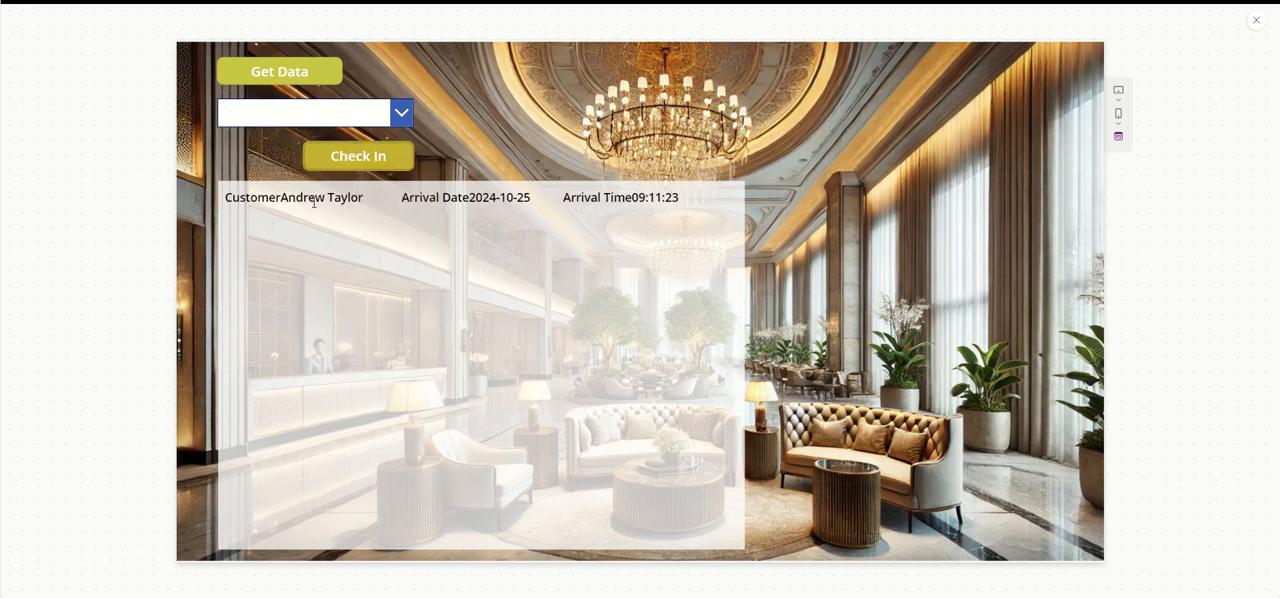
pyautogui.click(1256, 20)
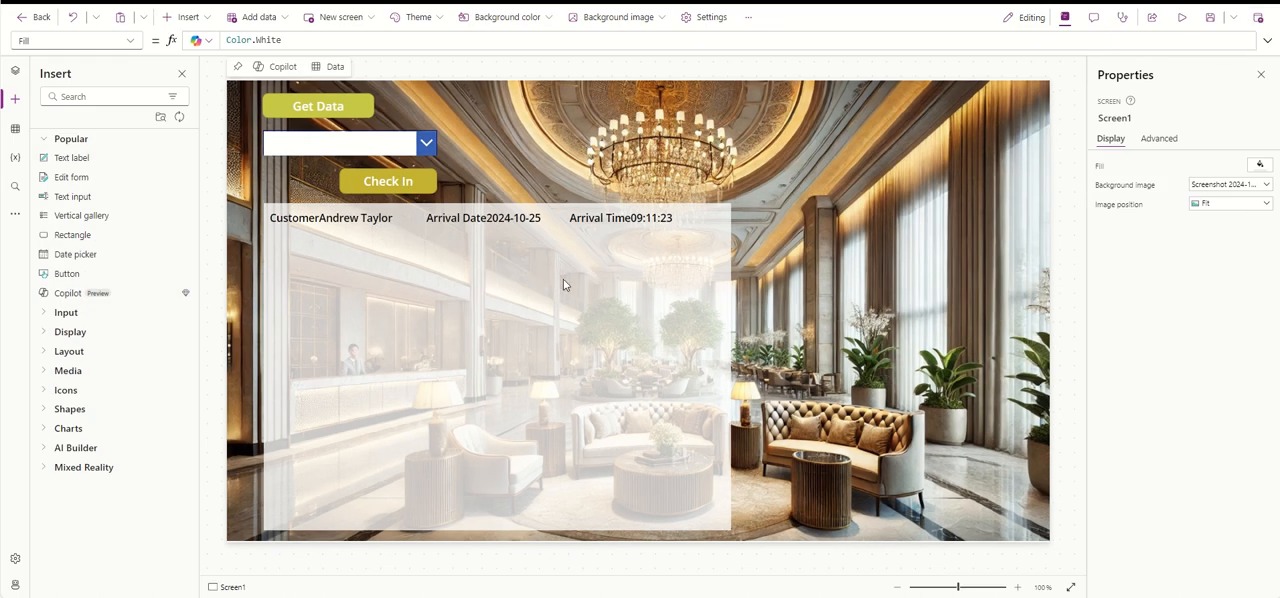
# - Add a colon and spaces after Customer in the customer label's text formula, before ThisItem.Name
pyautogui.click(329, 221)
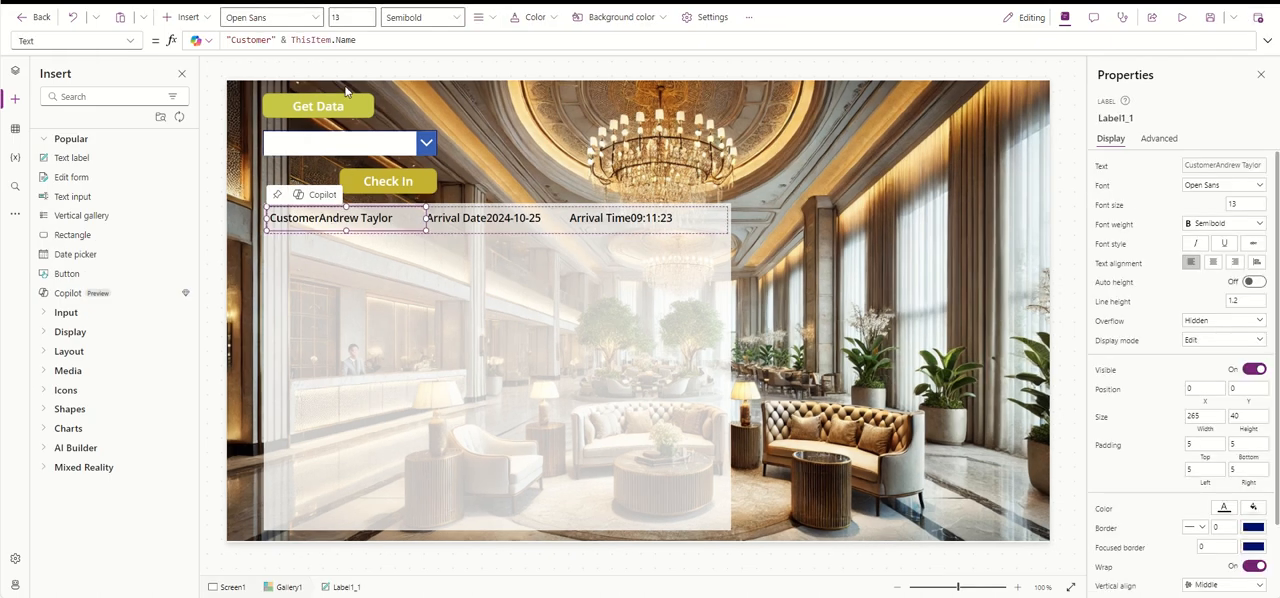
pyautogui.doubleClick(258, 40)
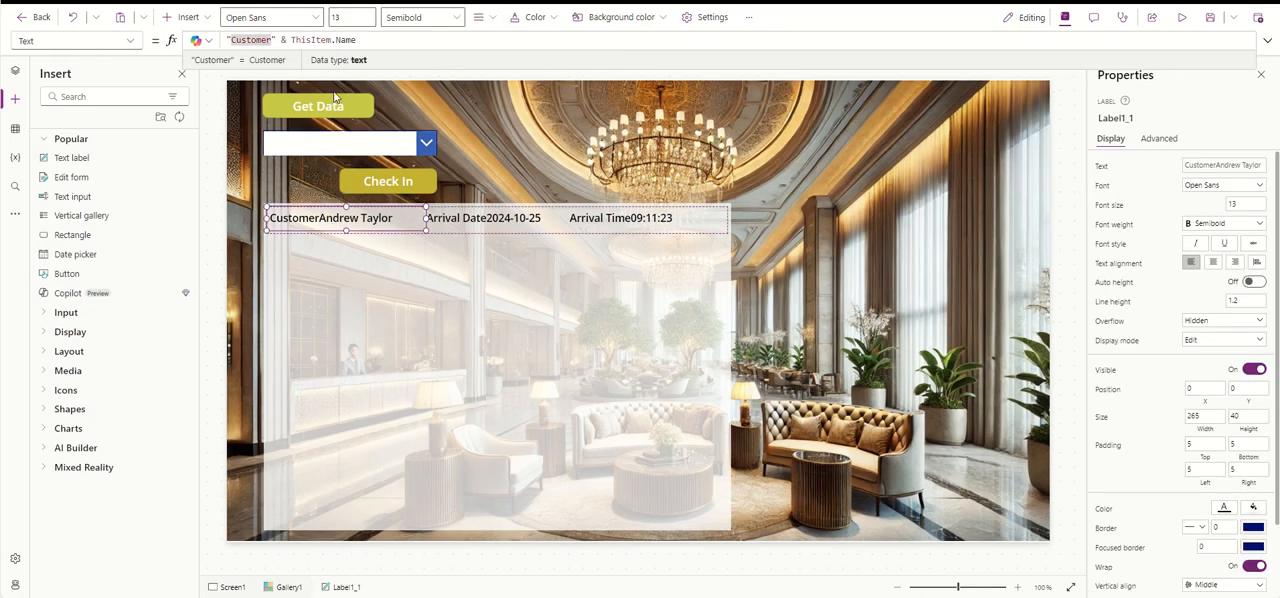
pyautogui.write(':')
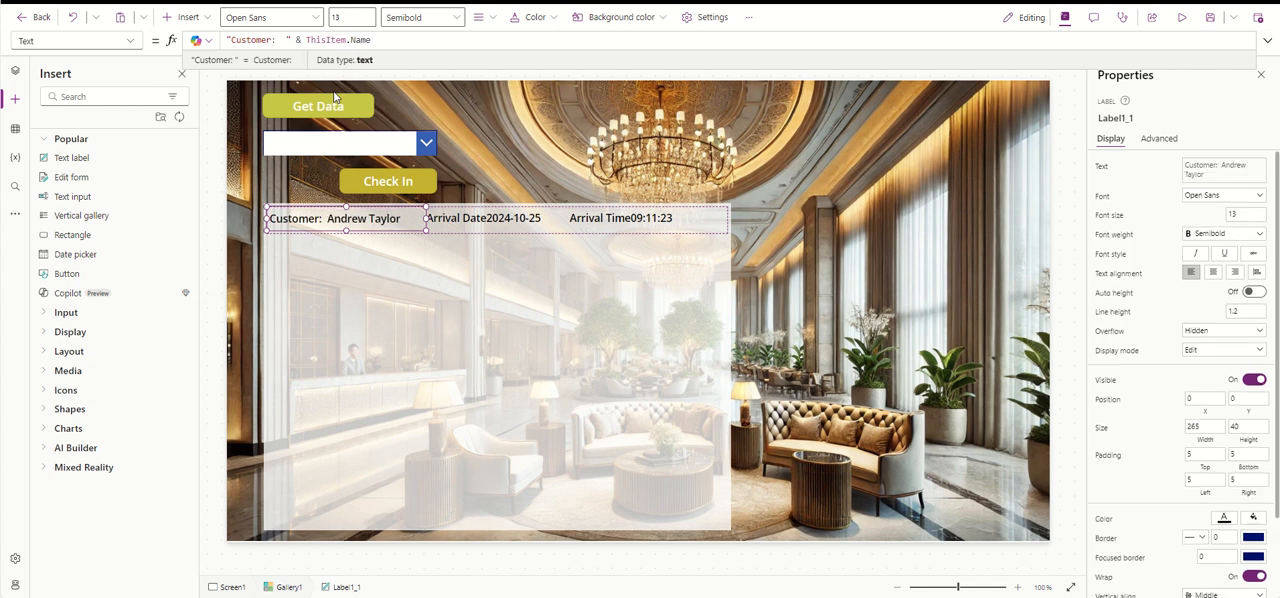
# - Add a colon and spaces after Arrival Date in the date label's text formula, before ThisItem.Date
pyautogui.click(482, 222)
pyautogui.doubleClick(289, 40)
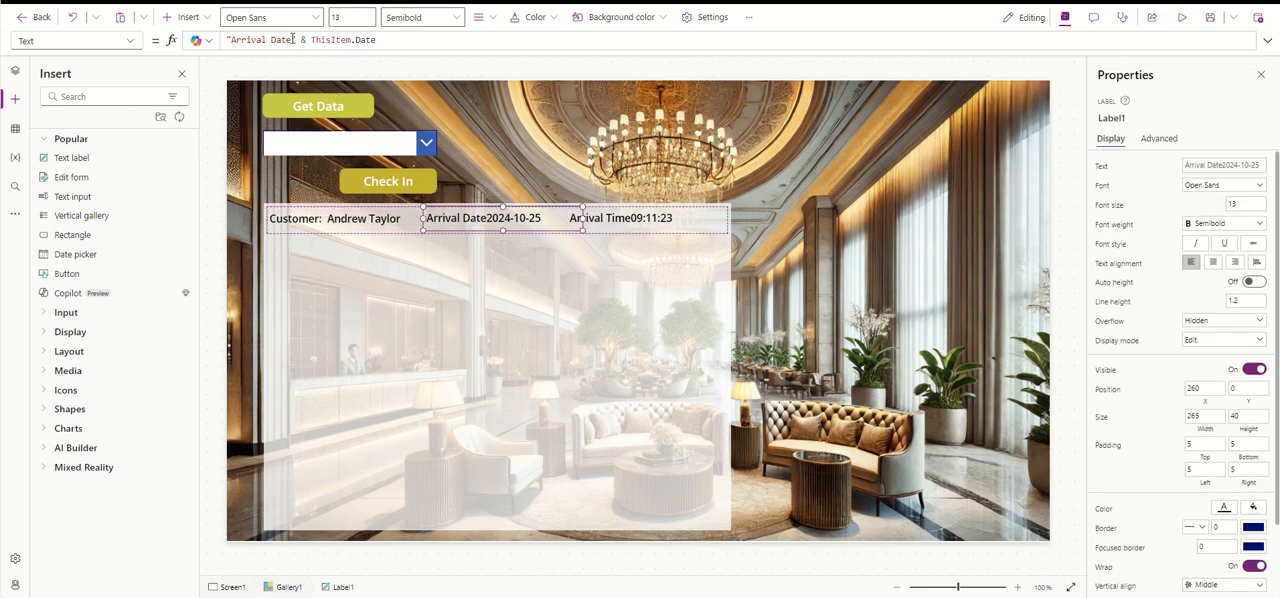
pyautogui.write('Date:')
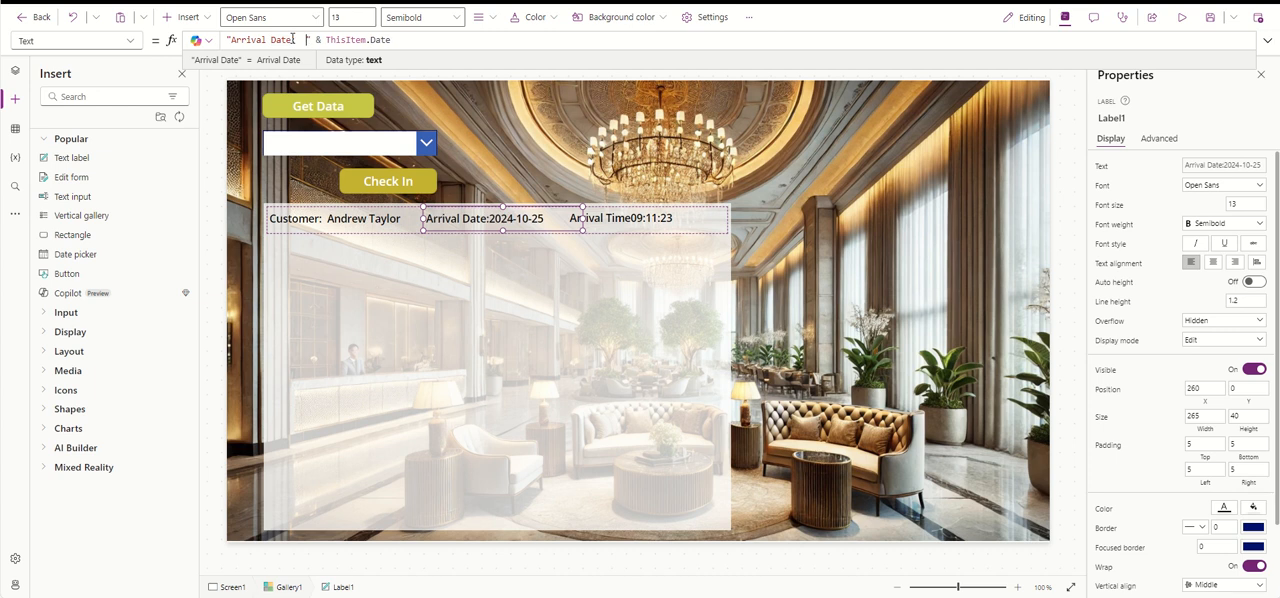
# - Add a colon and spaces after Arrival Time in the time label's text formula, before ThisItem.Time
pyautogui.click(600, 218)
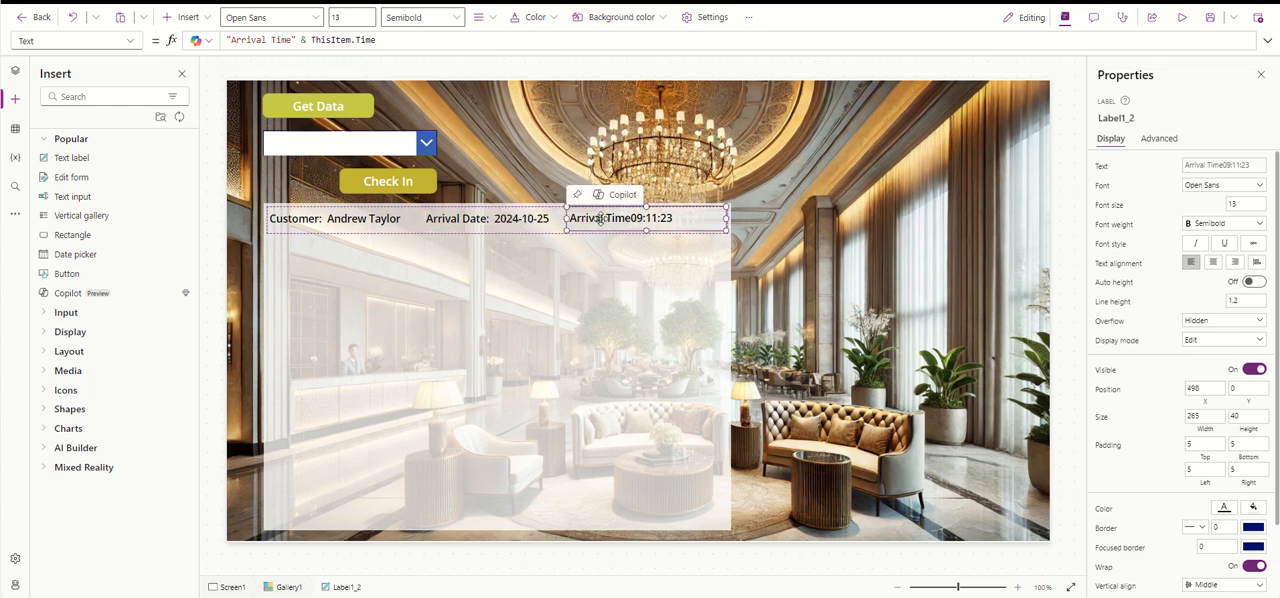
pyautogui.doubleClick(282, 40)
pyautogui.write('Time:')
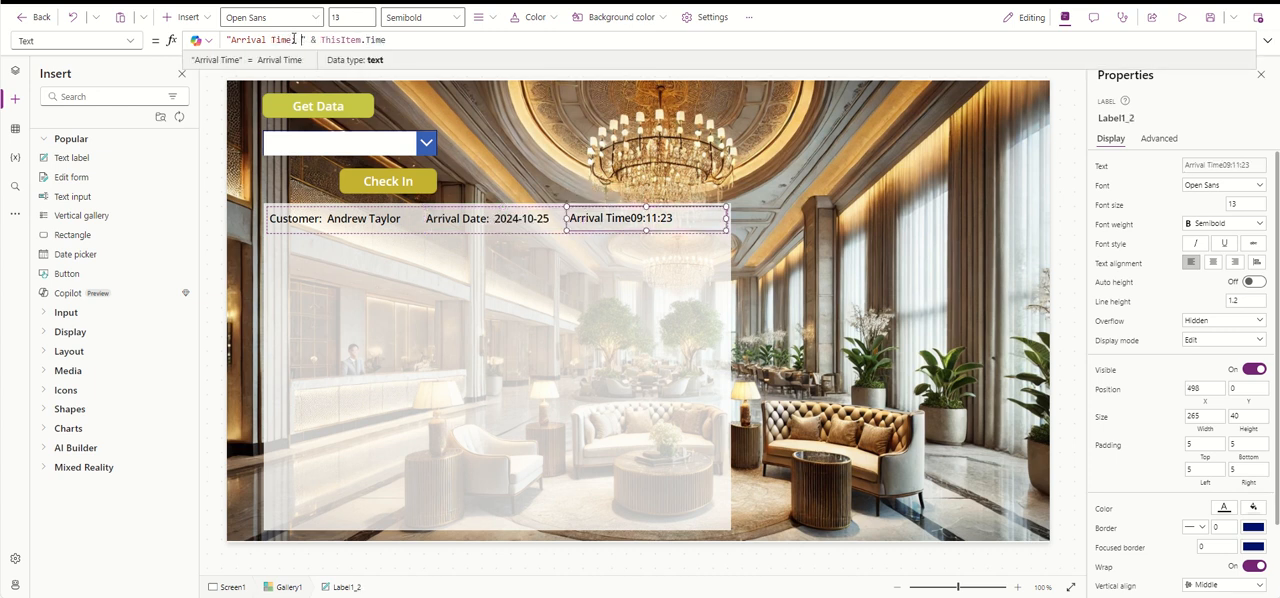
# - Preview the app to check the gallery row labels and test the customer dropdown
pyautogui.click(1181, 17)
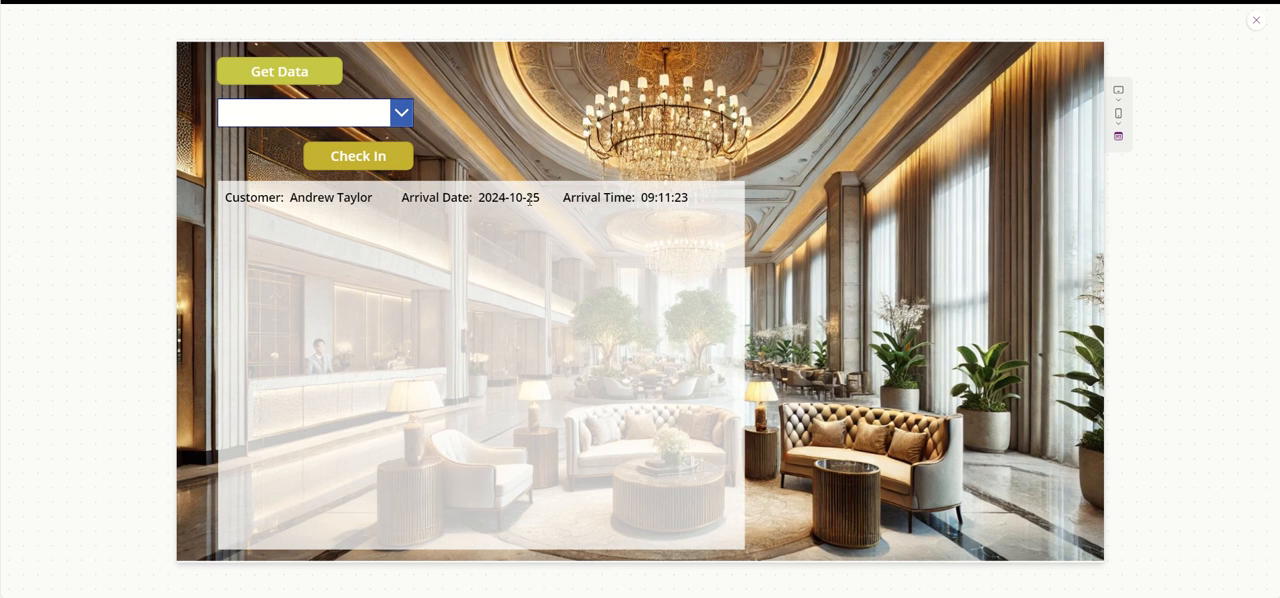
pyautogui.click(396, 113)
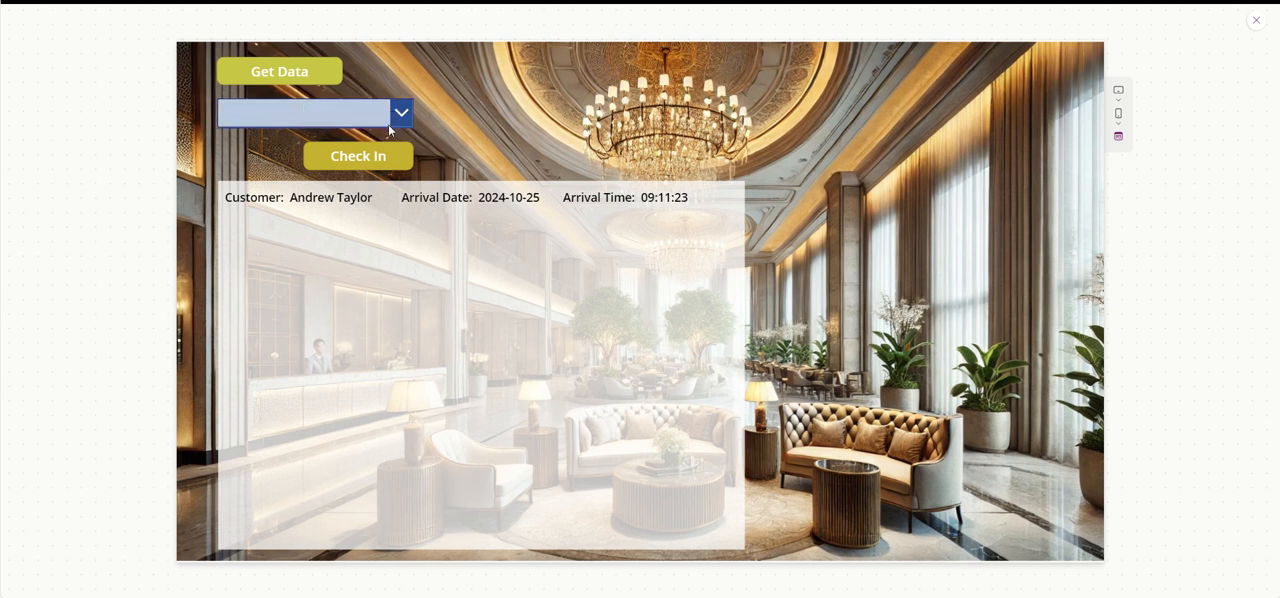
pyautogui.click(394, 122)
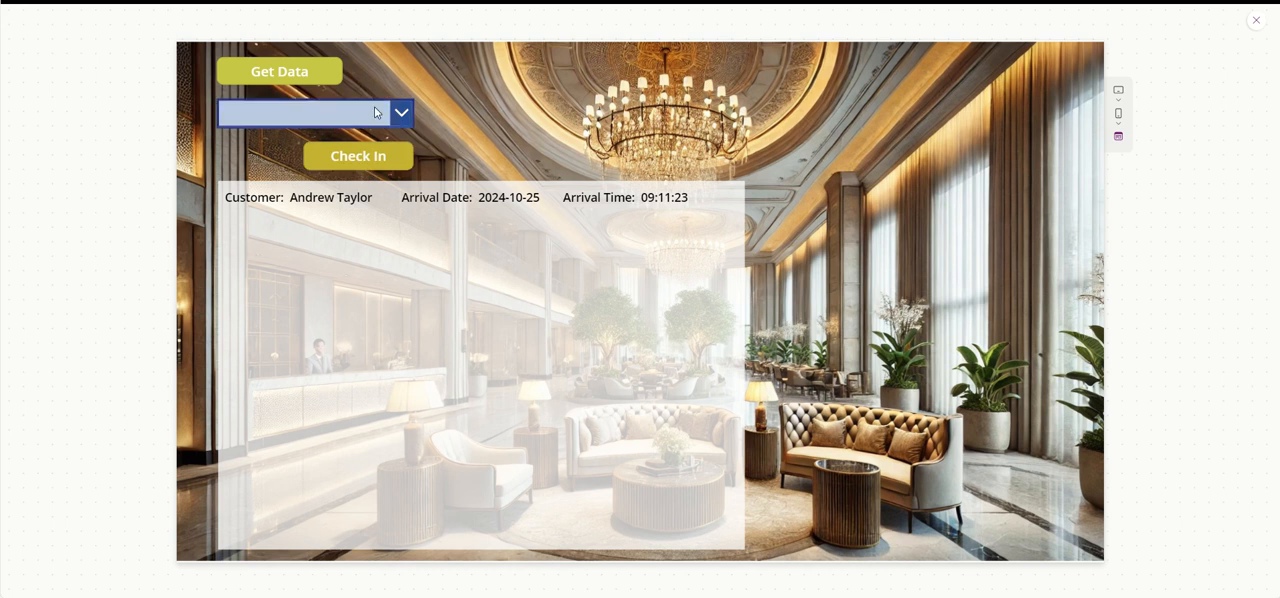
pyautogui.click(1256, 20)
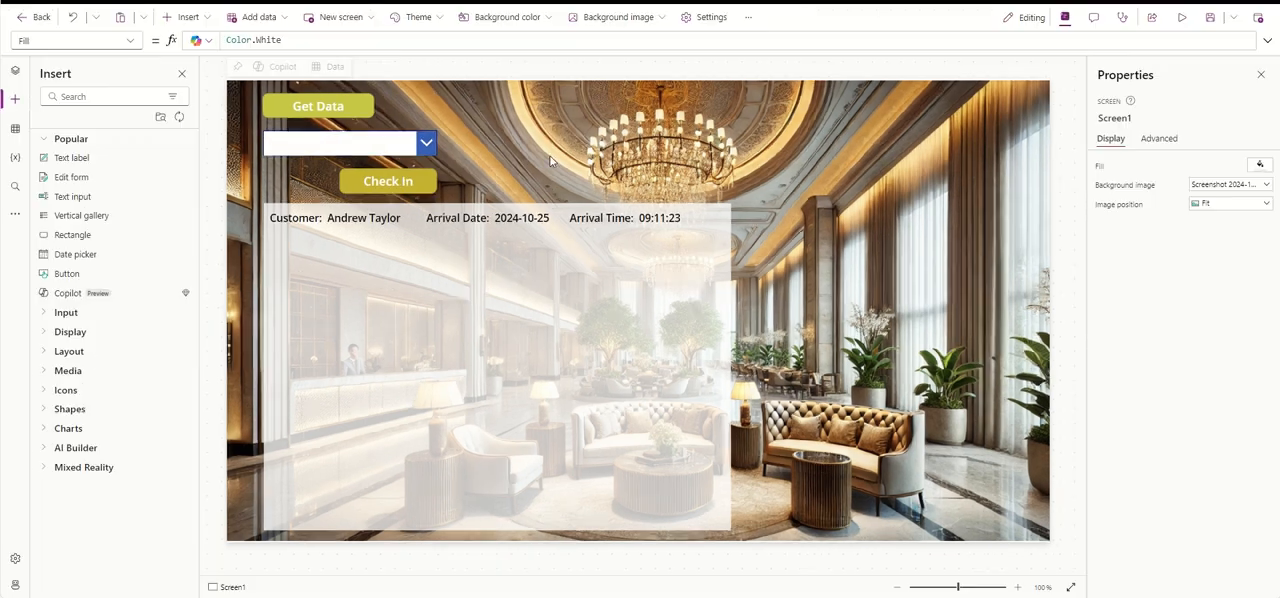
# - Replace the RemoveIf condition in the Check In button's OnSelect formula with Dropdown1.SelectedText.CustomerName=CustomerName
pyautogui.click(410, 183)
pyautogui.moveTo(511, 48); pyautogui.dragTo(514, 223)
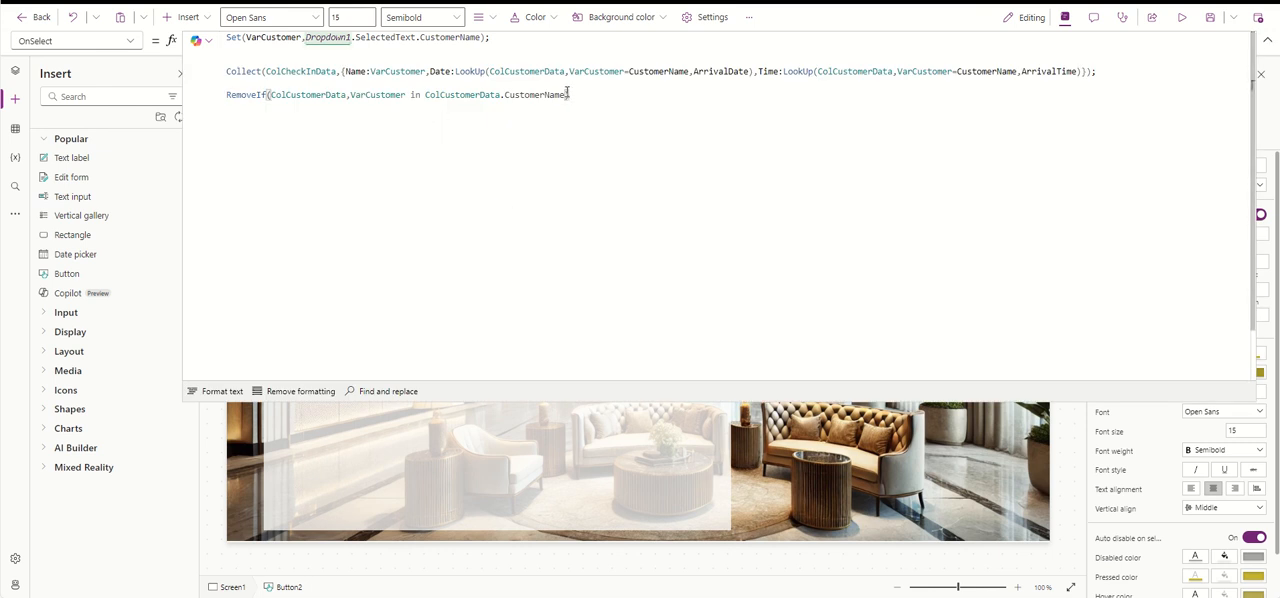
pyautogui.click(509, 94)
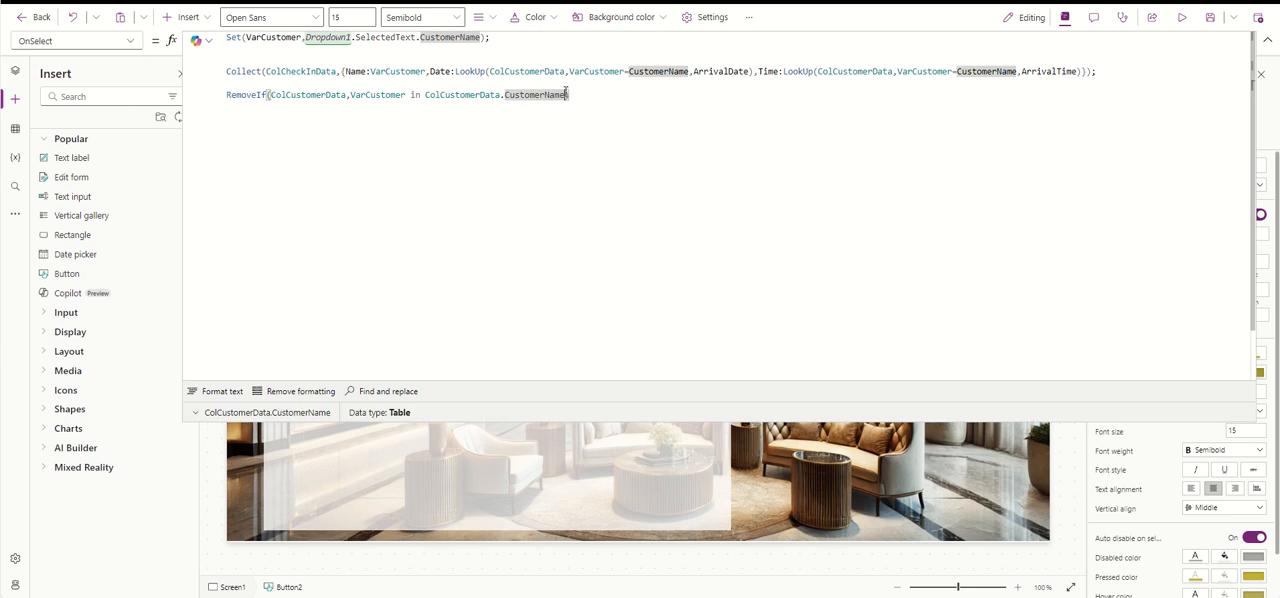
pyautogui.moveTo(566, 94); pyautogui.dragTo(368, 95)
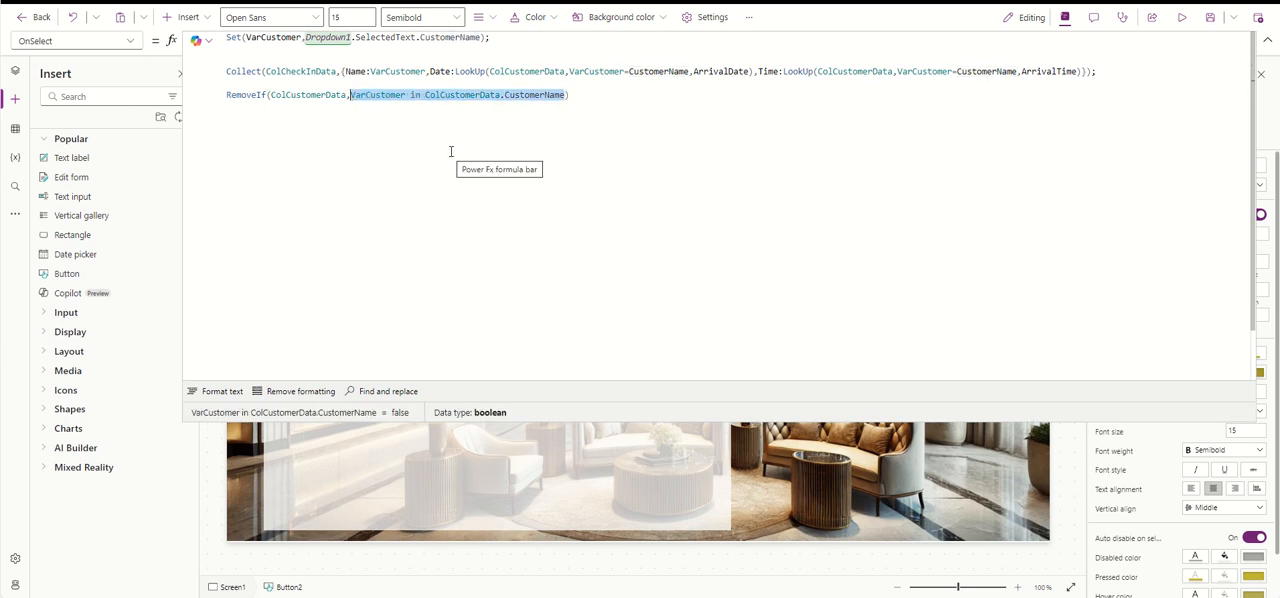
pyautogui.press('BackSpace')
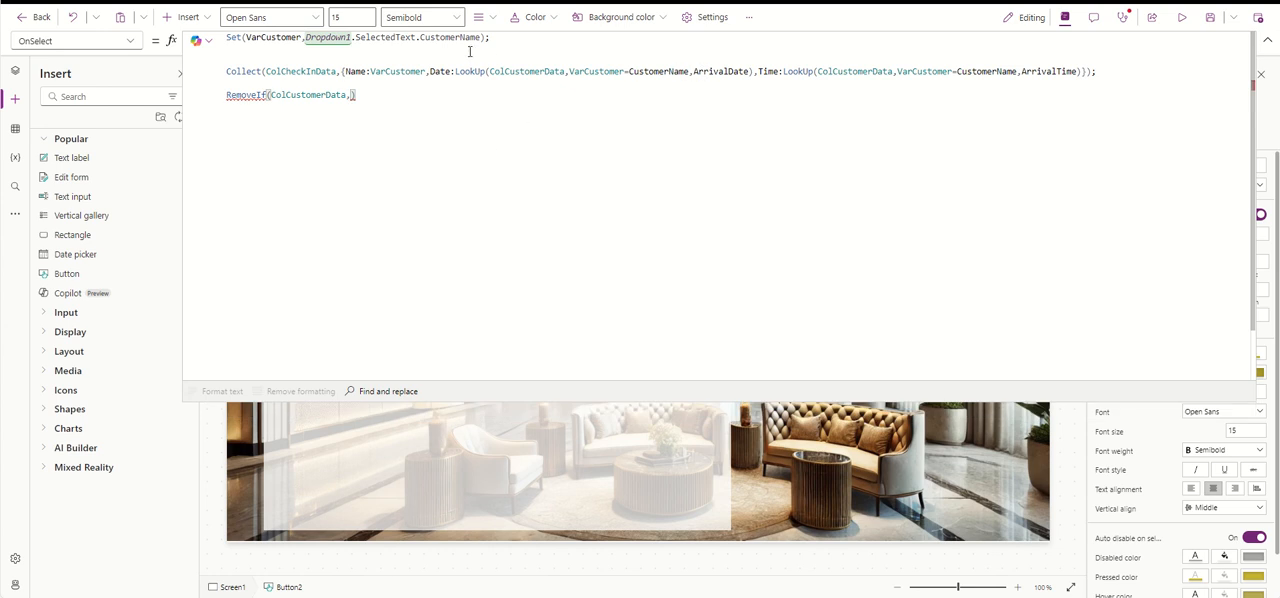
pyautogui.moveTo(481, 37); pyautogui.dragTo(302, 37)
pyautogui.hotkey('ctrl', 'c')
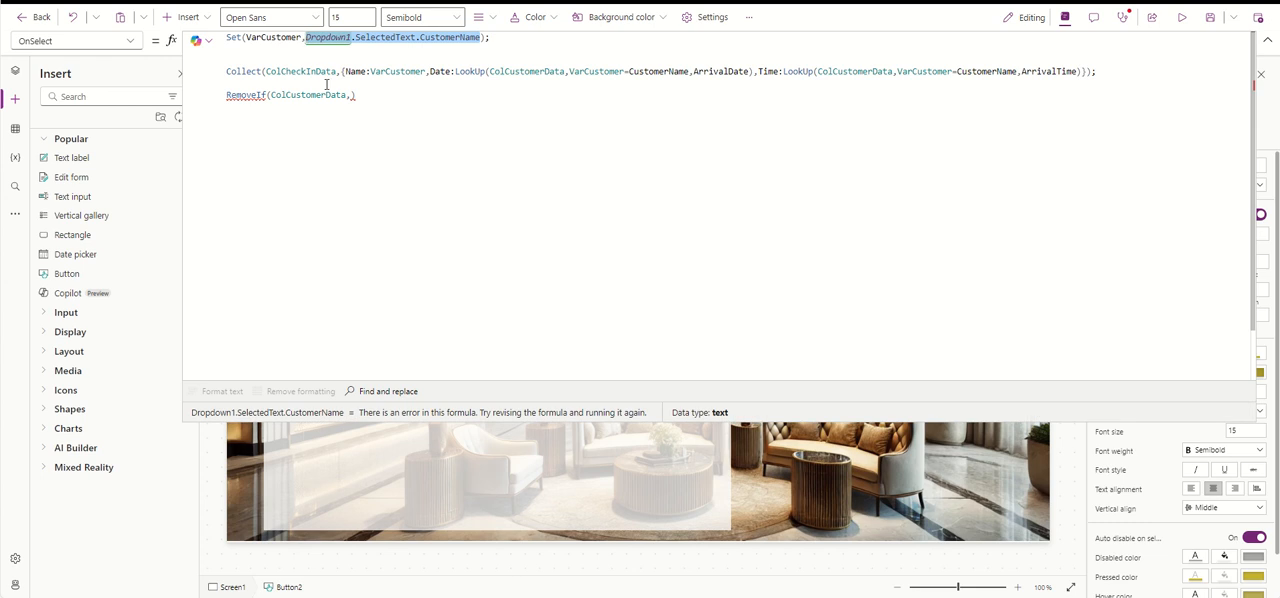
pyautogui.click(351, 98)
pyautogui.hotkey('ctrl', 'v')
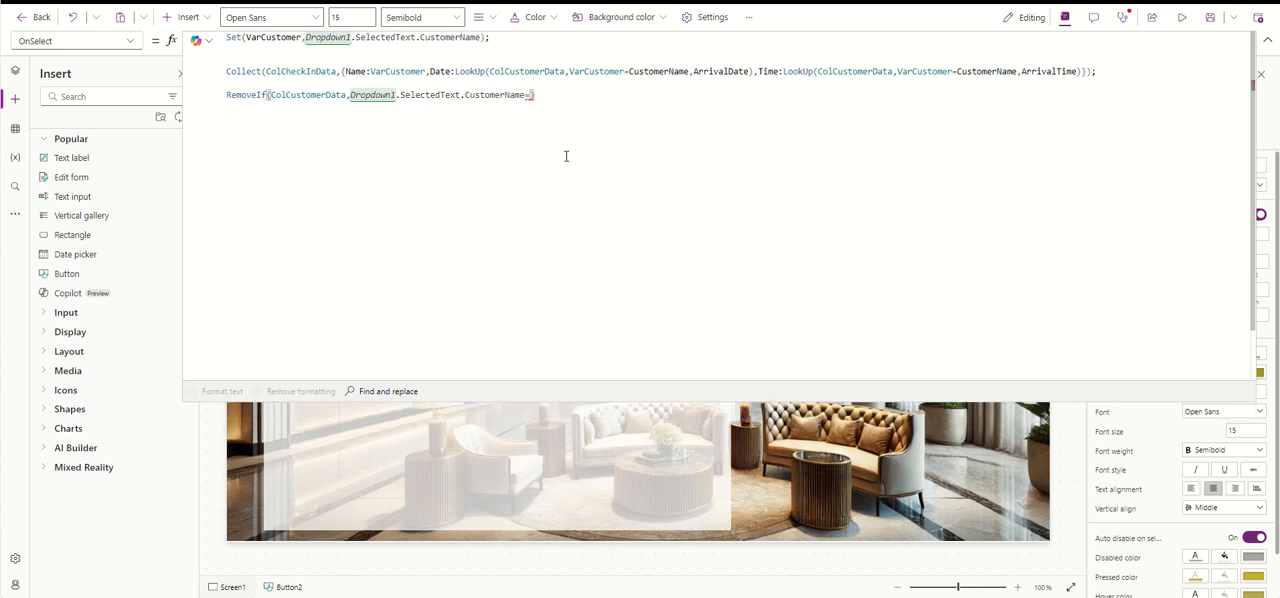
pyautogui.write('Cus')
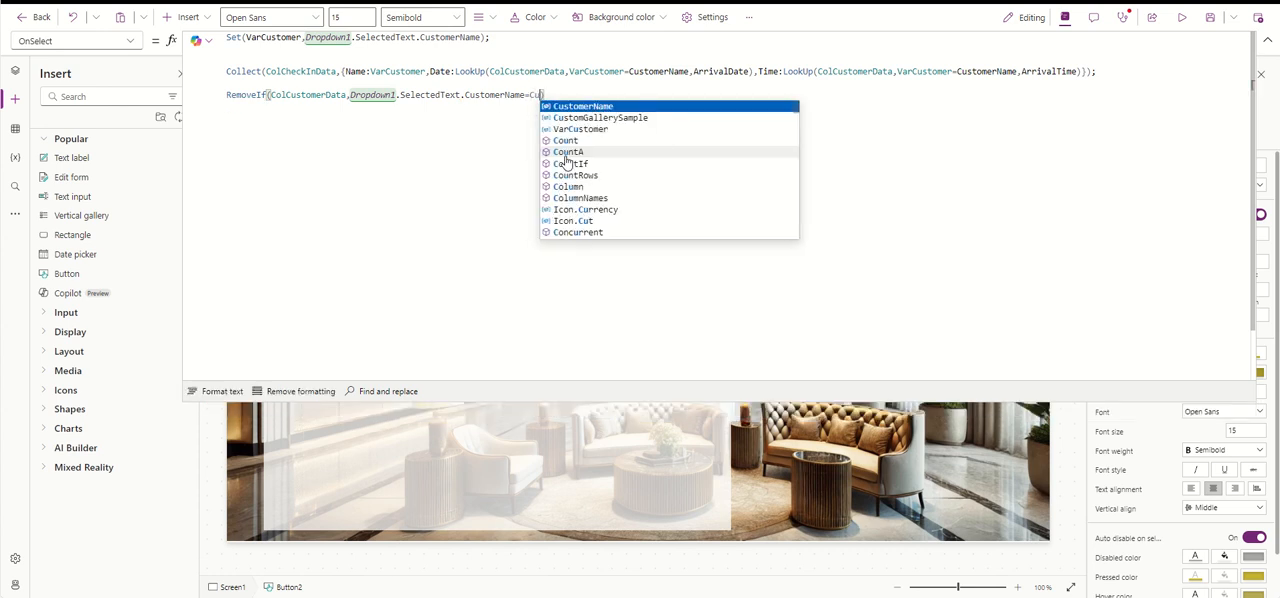
pyautogui.click(607, 107)
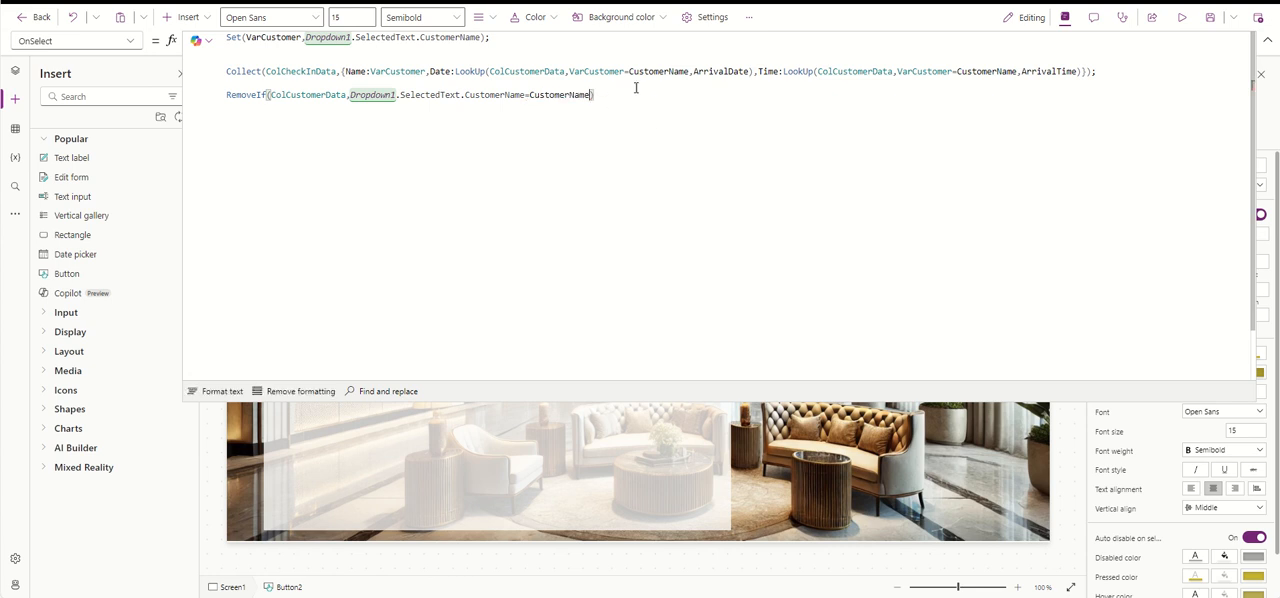
# - Save the app under the name App
pyautogui.click(1210, 17)
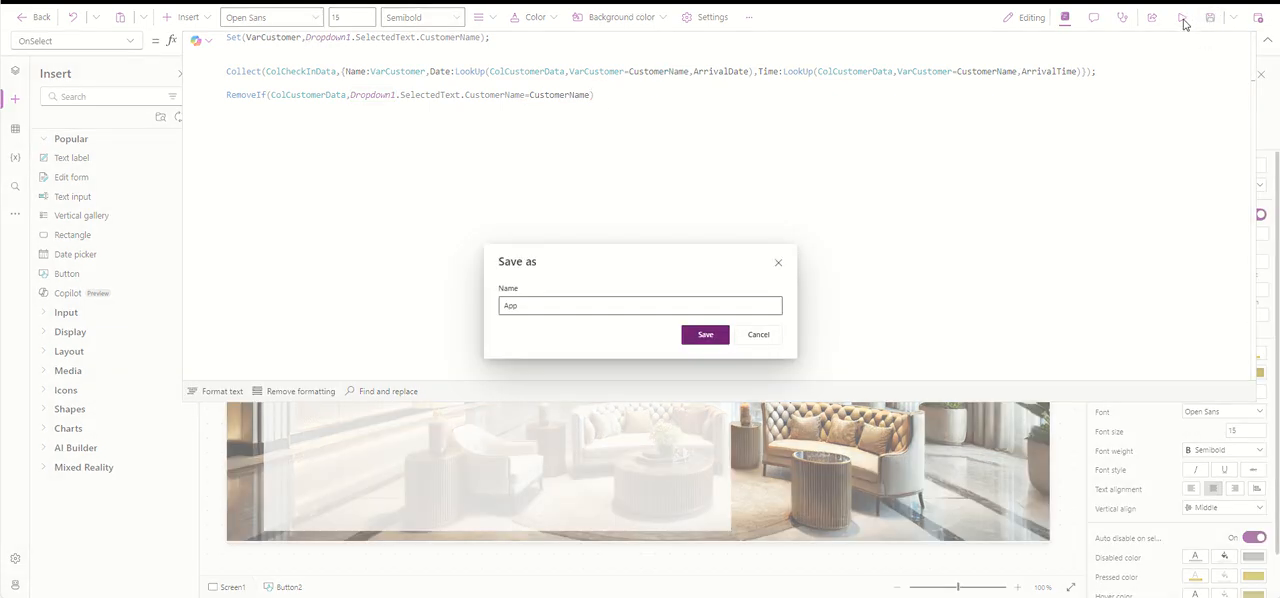
pyautogui.click(721, 334)
pyautogui.click(778, 262)
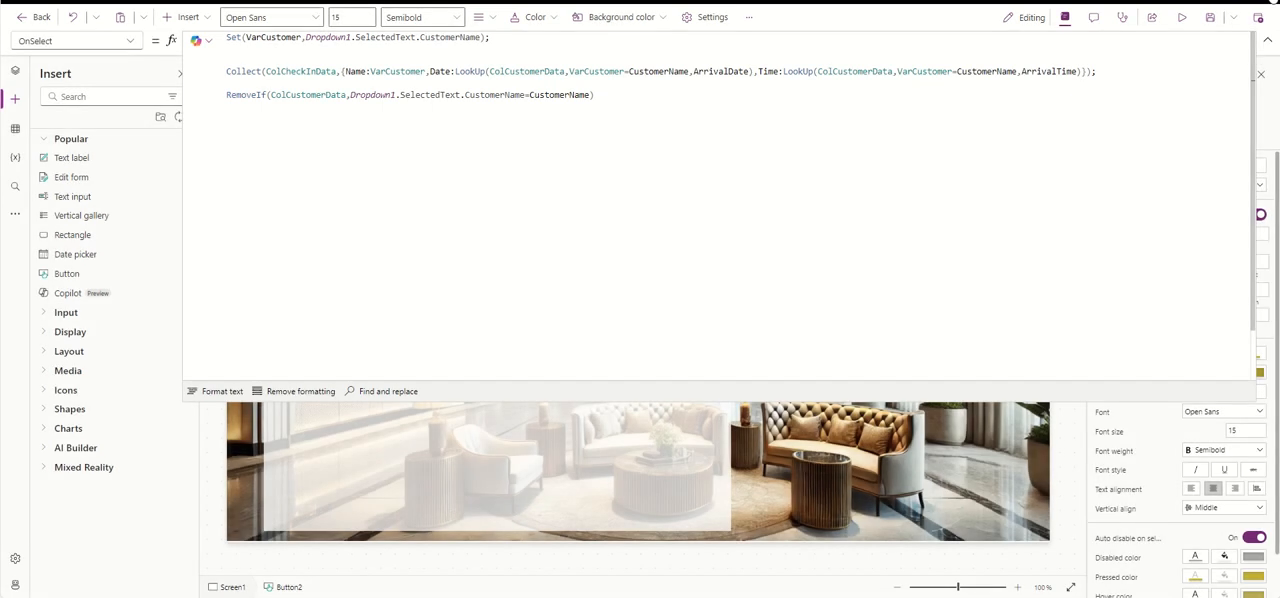
# - Collapse the expanded formula and briefly preview the app with the revised Check In button
pyautogui.click(1267, 40)
pyautogui.click(1181, 17)
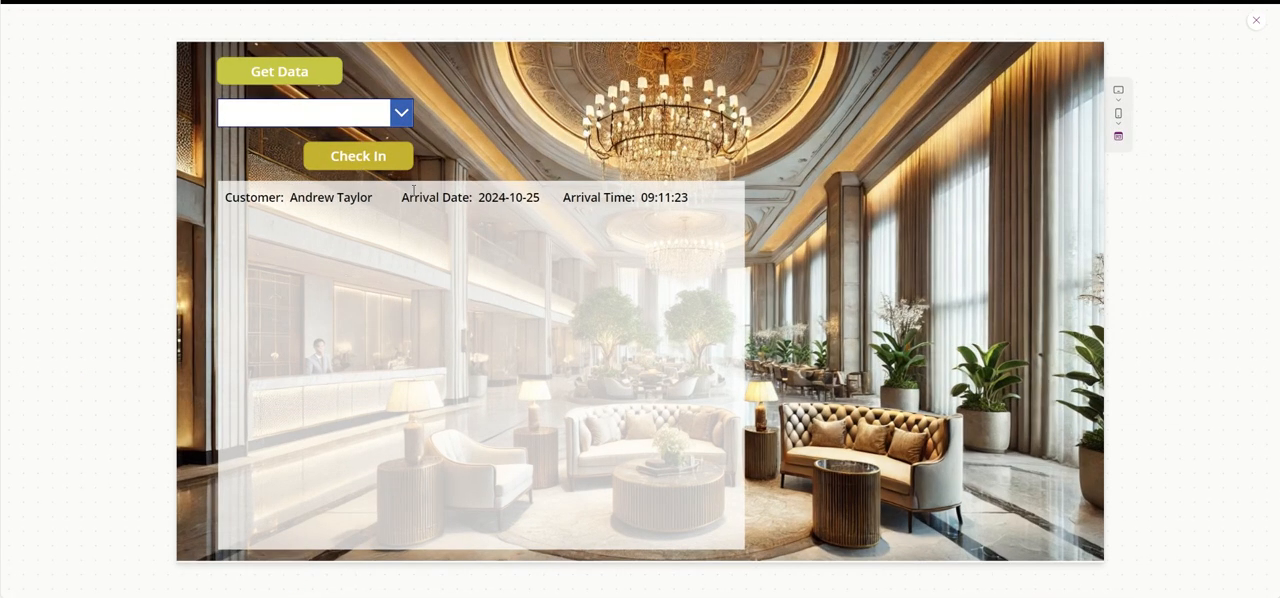
pyautogui.click(1256, 20)
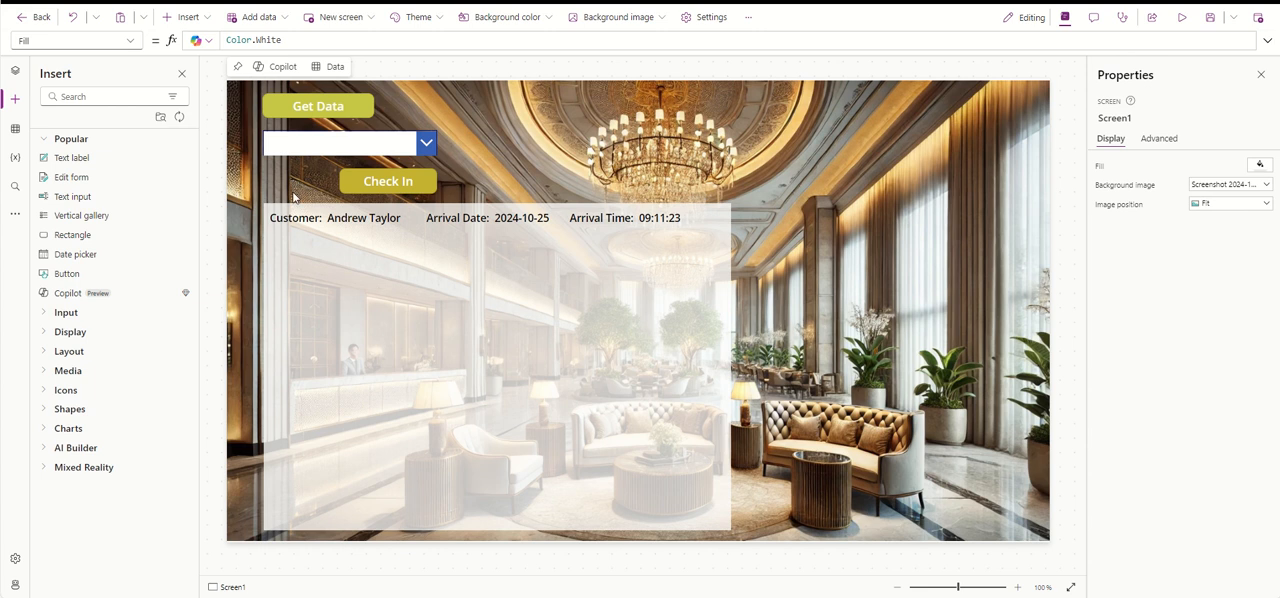
# - Duplicate the Check In button and change the copy's text to X
pyautogui.click(355, 184)
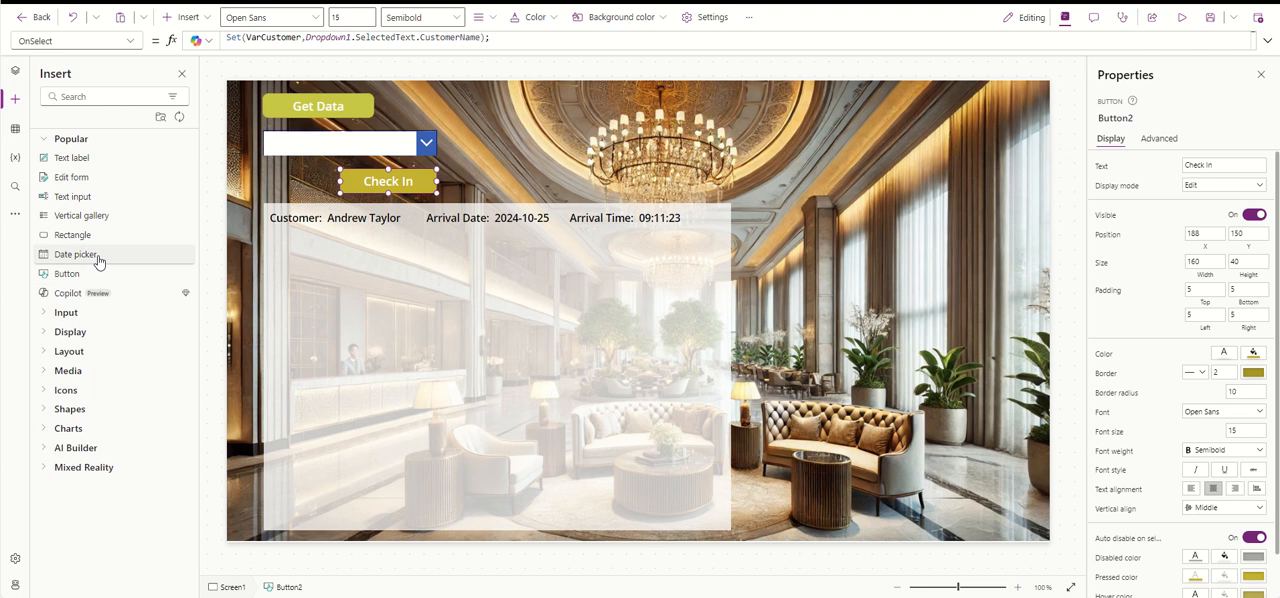
pyautogui.moveTo(381, 183)
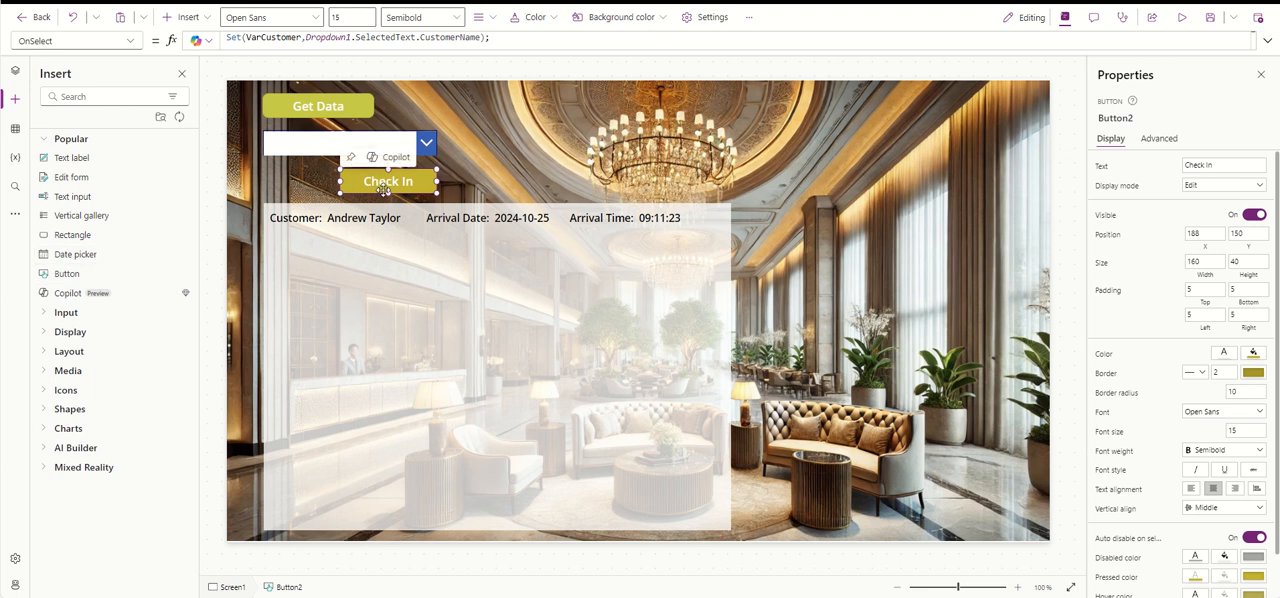
pyautogui.hotkey('ctrl', 'c')
pyautogui.hotkey('ctrl', 'v')
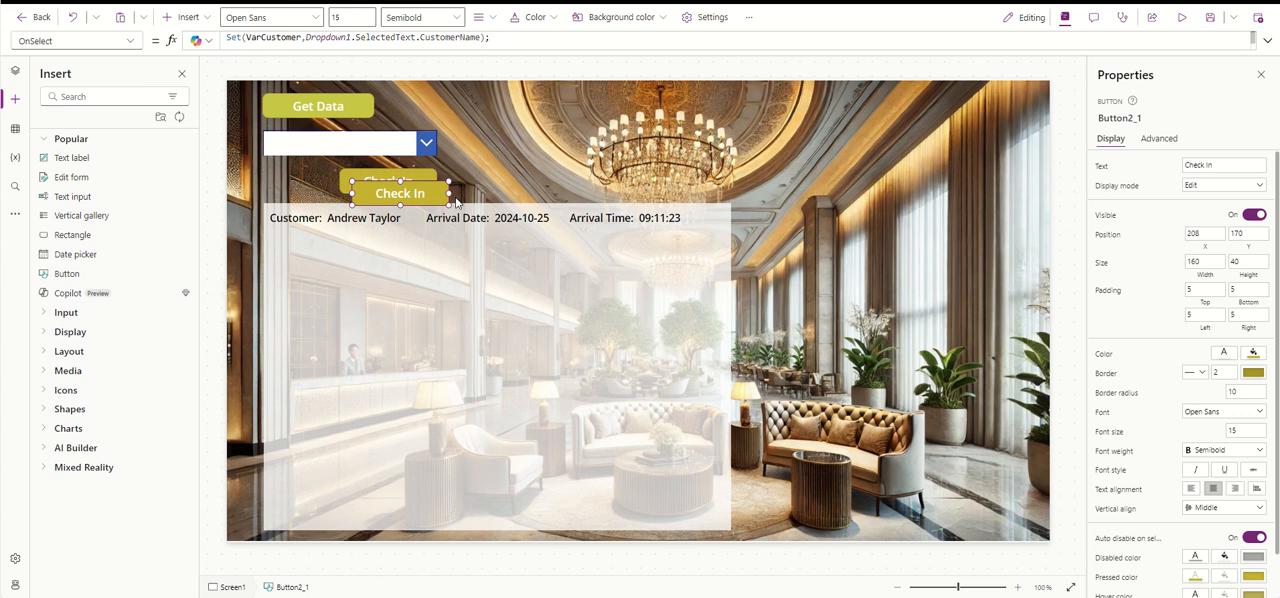
pyautogui.click(1221, 165)
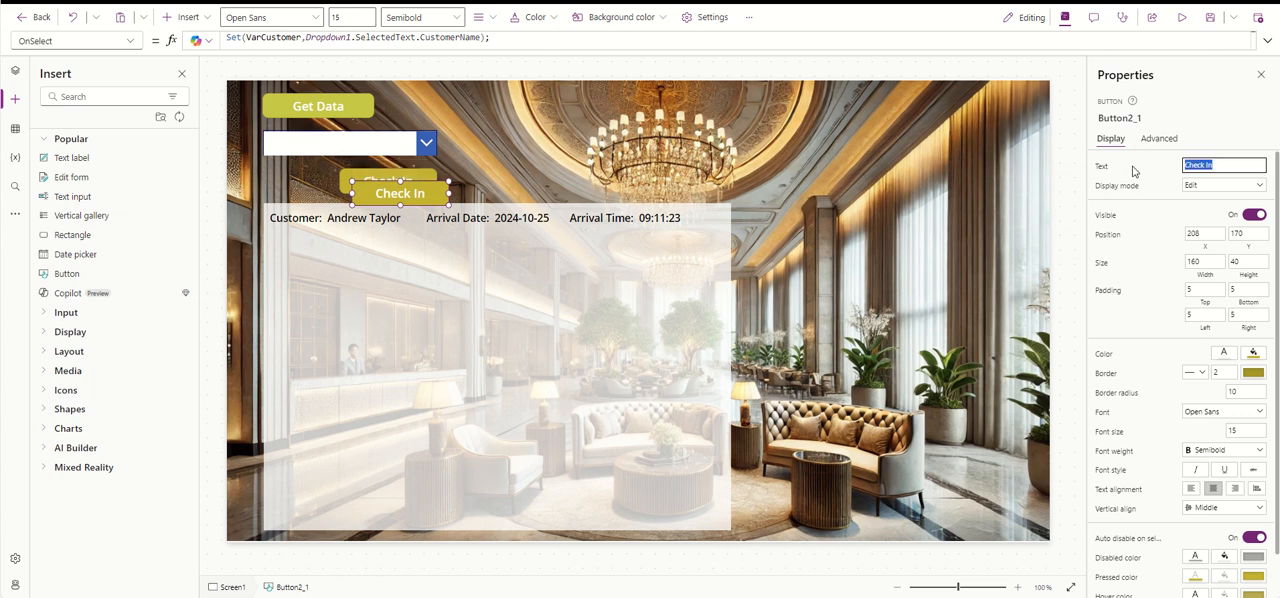
pyautogui.write('V')
pyautogui.click(1133, 167)
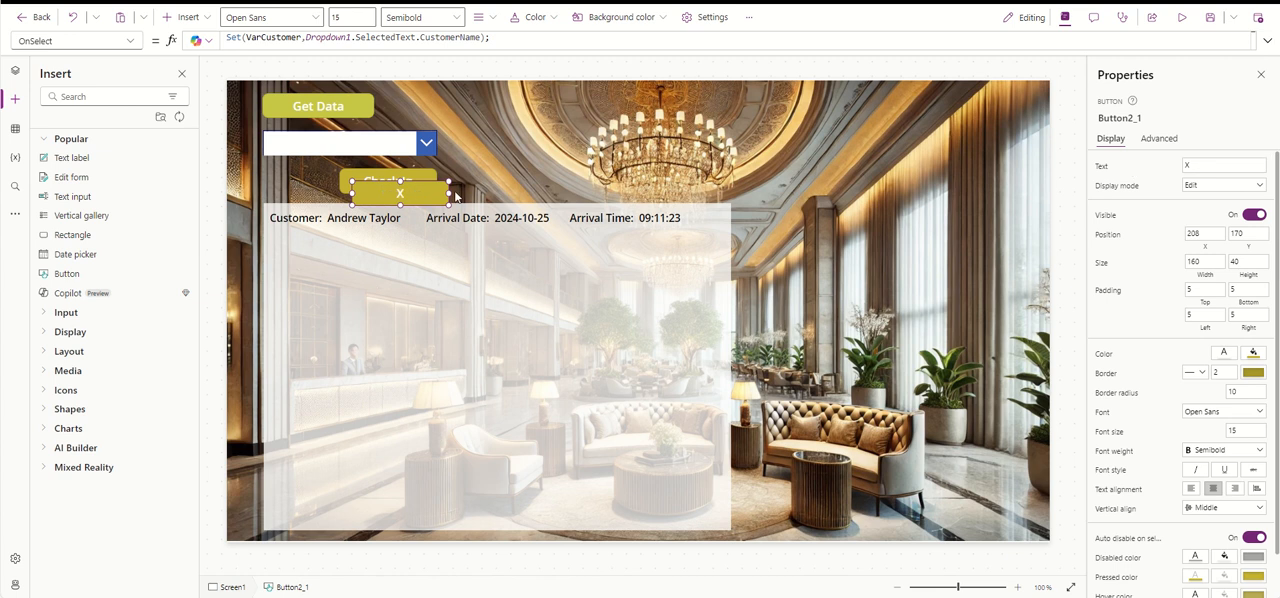
# - Resize the X button to 36 by 40 at position X 60, Y 150, and replace its OnSelect formula with Clear(ColCheckInData)
pyautogui.moveTo(450, 194); pyautogui.dragTo(273, 185)
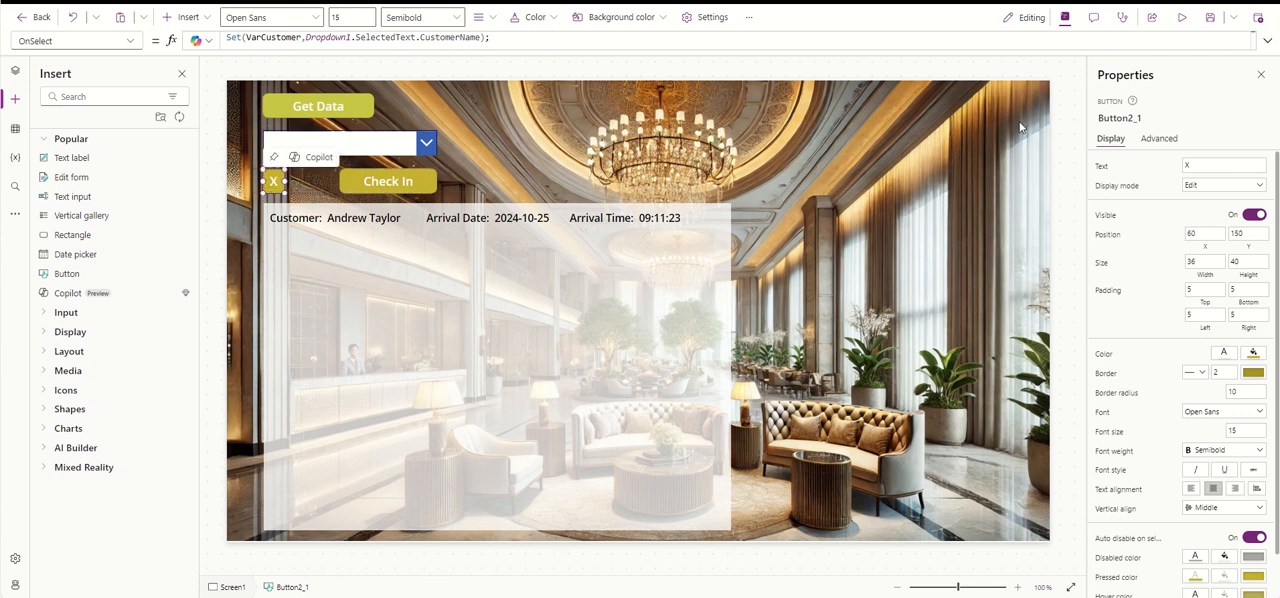
pyautogui.moveTo(680, 49); pyautogui.dragTo(680, 205)
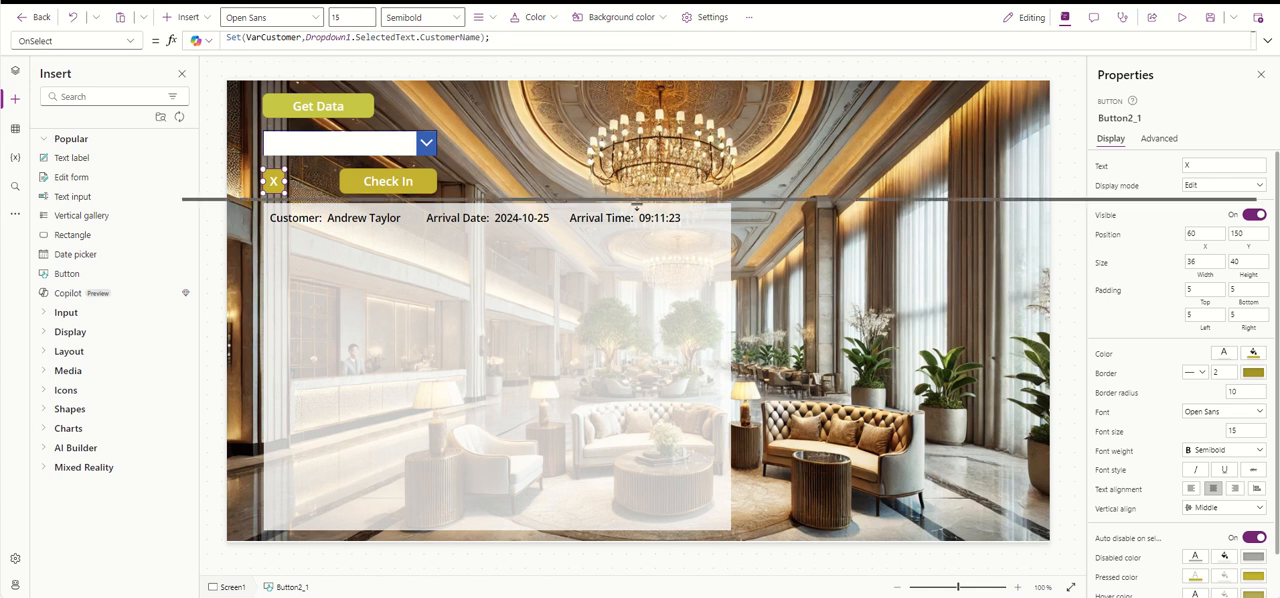
pyautogui.moveTo(678, 129); pyautogui.dragTo(190, 30)
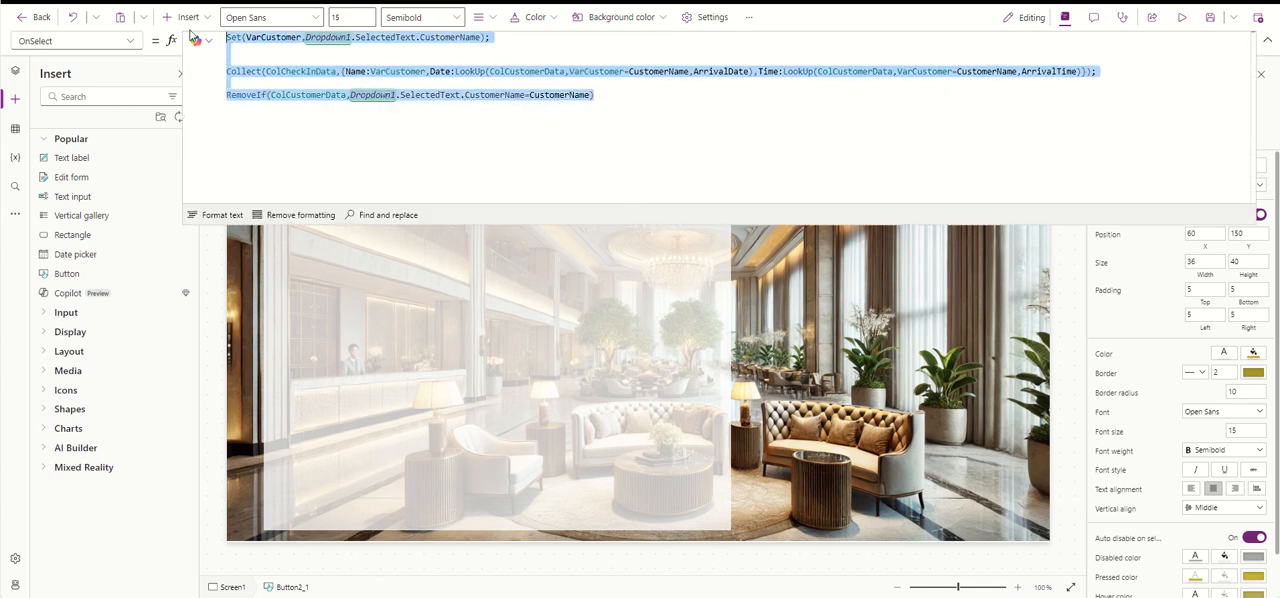
pyautogui.write('Clear(')
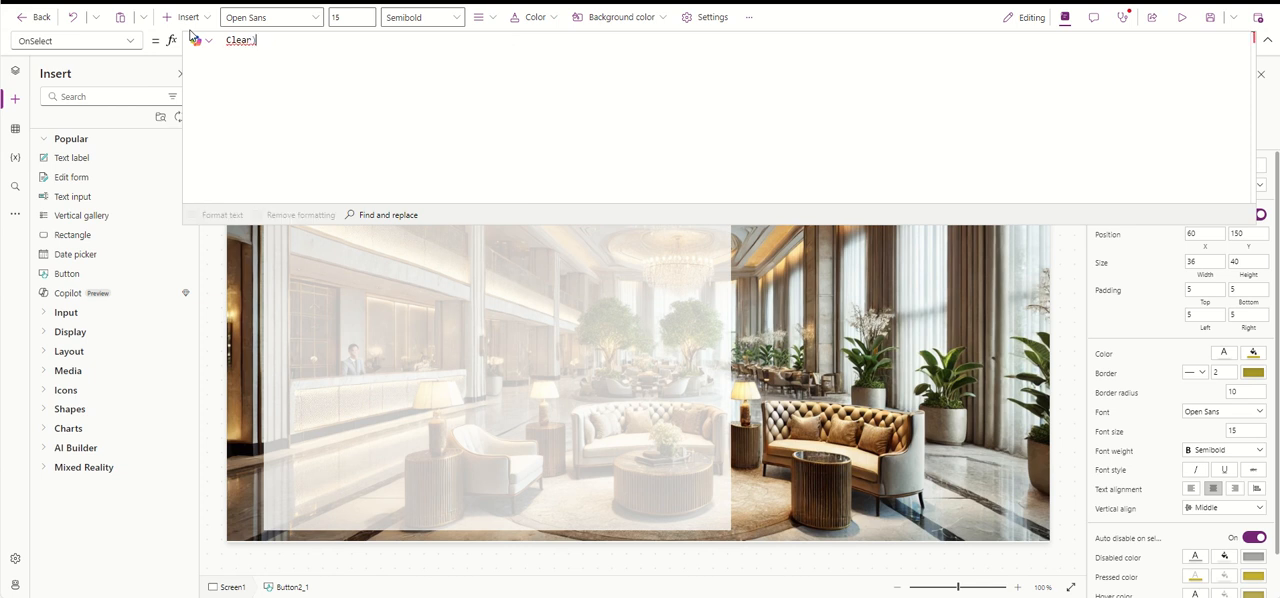
pyautogui.press('BackSpace')
pyautogui.write('(C')
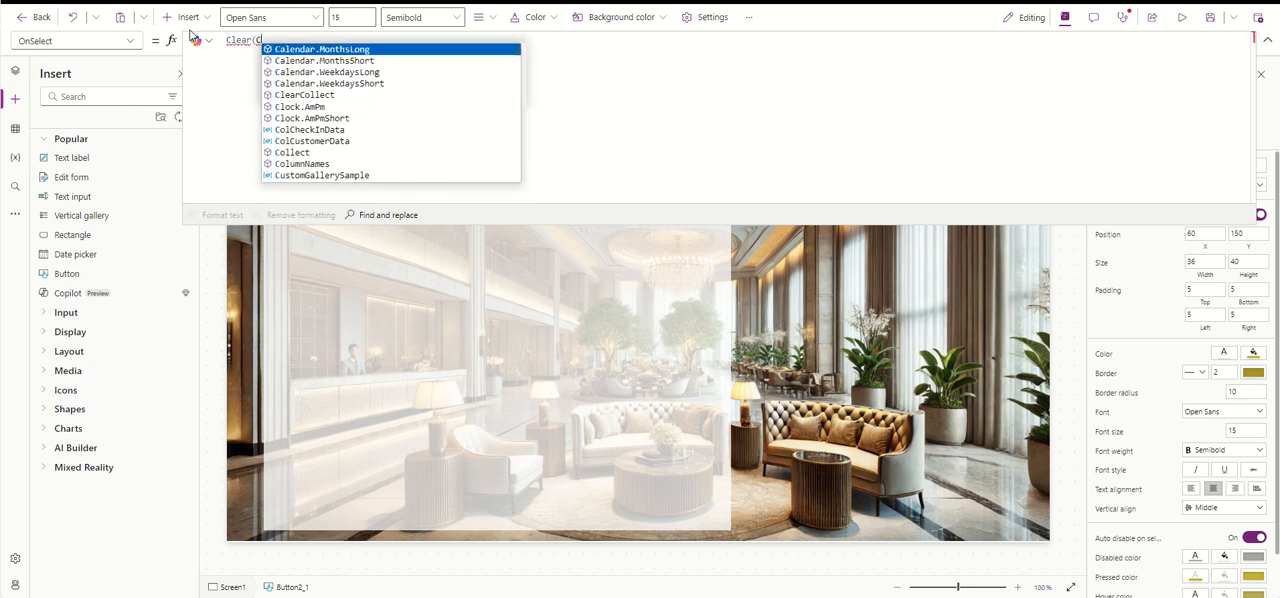
pyautogui.press('BackSpace')
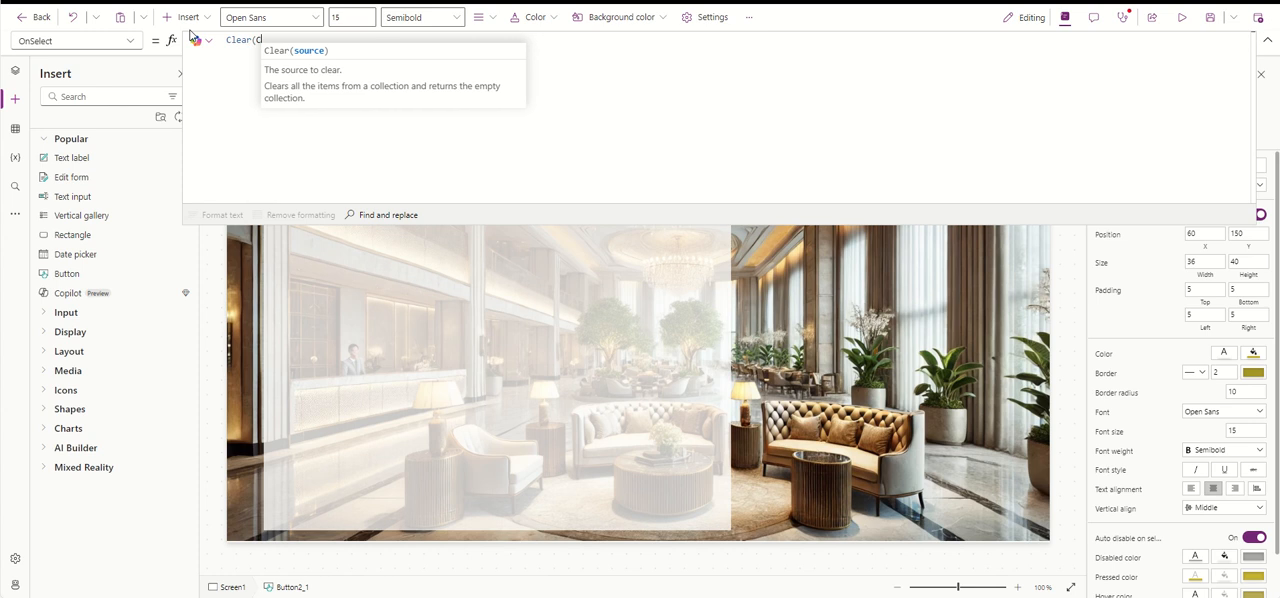
pyautogui.write('Col')
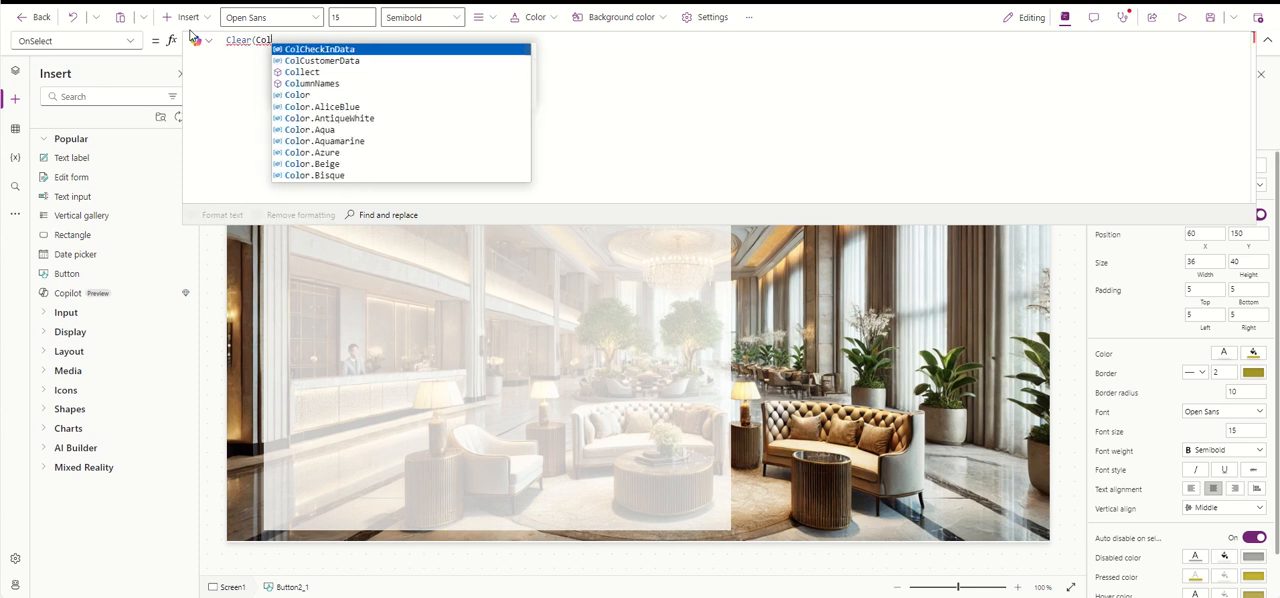
pyautogui.click(360, 51)
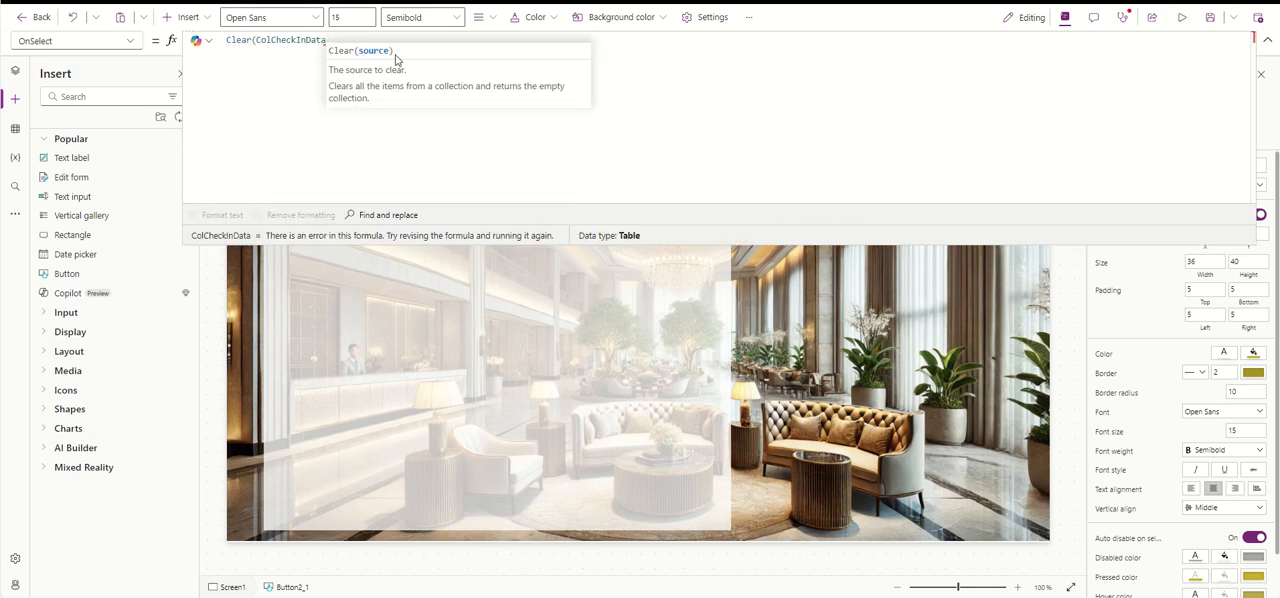
pyautogui.write(')')
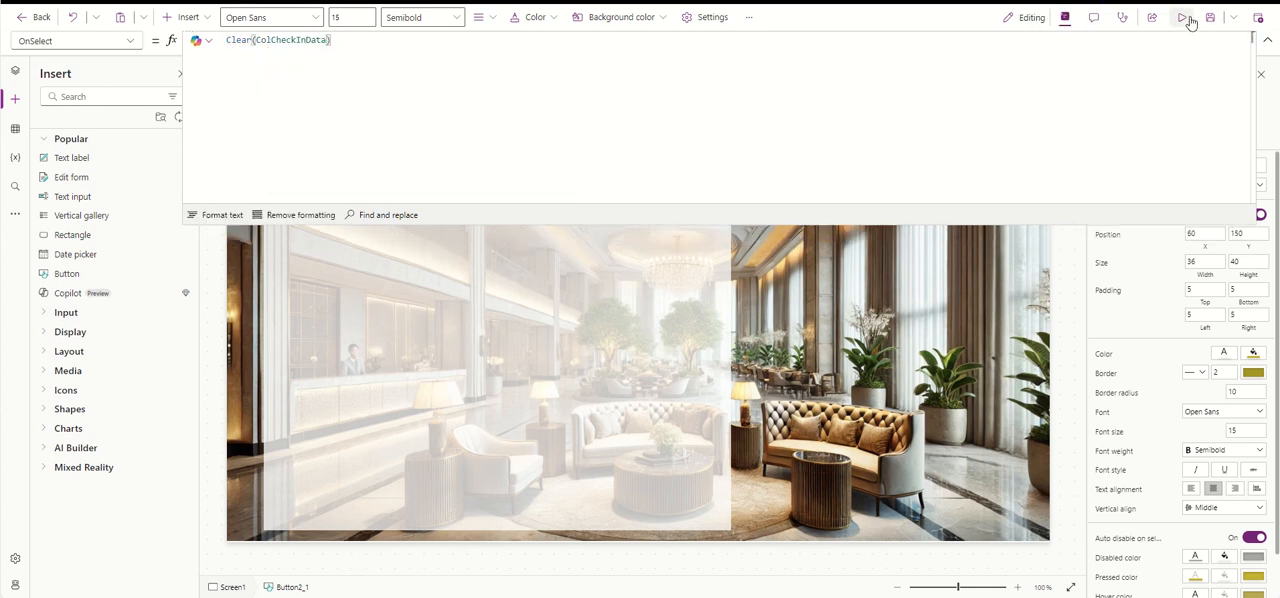
# - Preview the app, clear the checked-in customers with the X button and reload the customer data with Get Data
pyautogui.click(1188, 20)
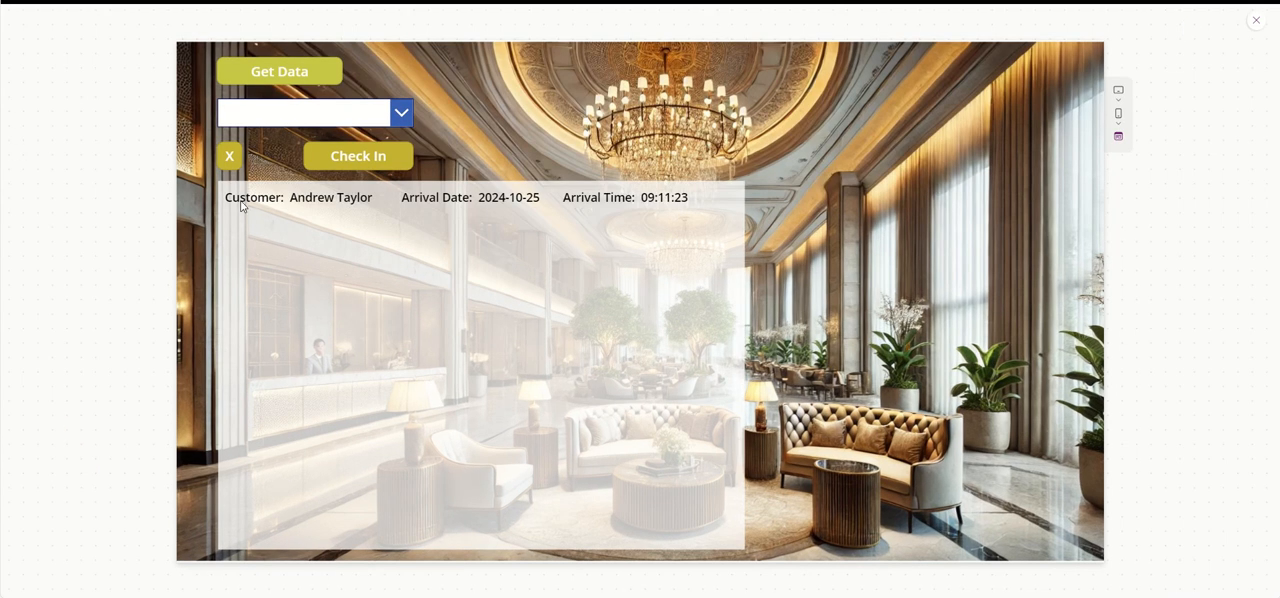
pyautogui.click(229, 156)
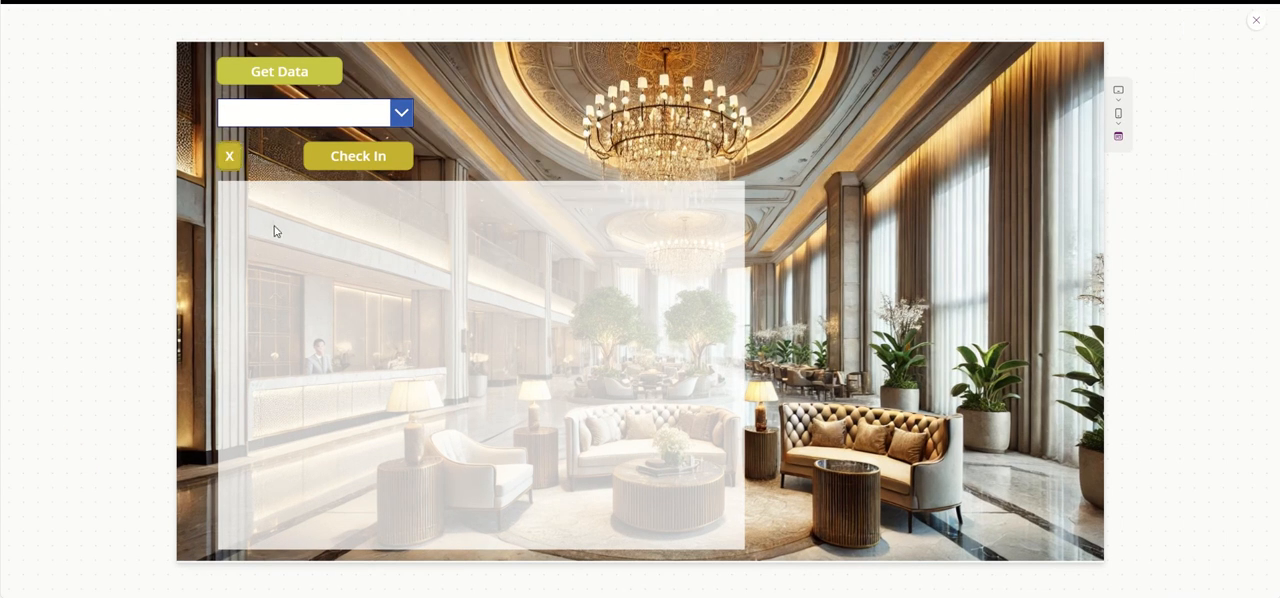
pyautogui.click(311, 72)
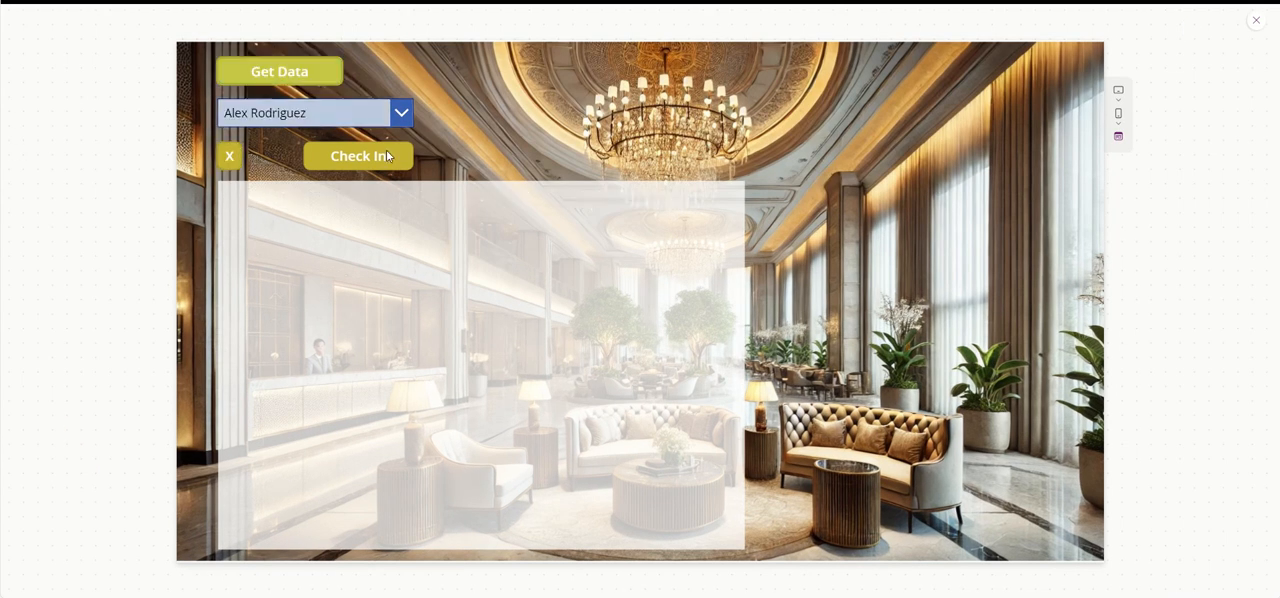
# - Check in two customers in the preview: the fifth entry of the dropdown list, then the fourth
pyautogui.click(402, 113)
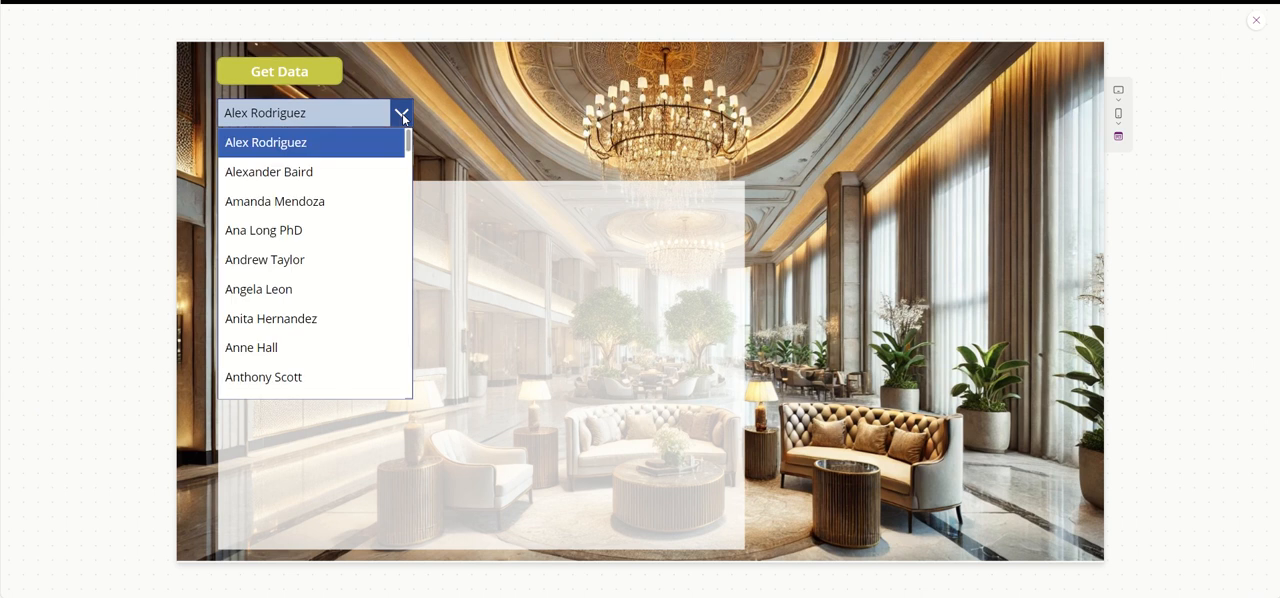
pyautogui.click(402, 113)
pyautogui.click(402, 113)
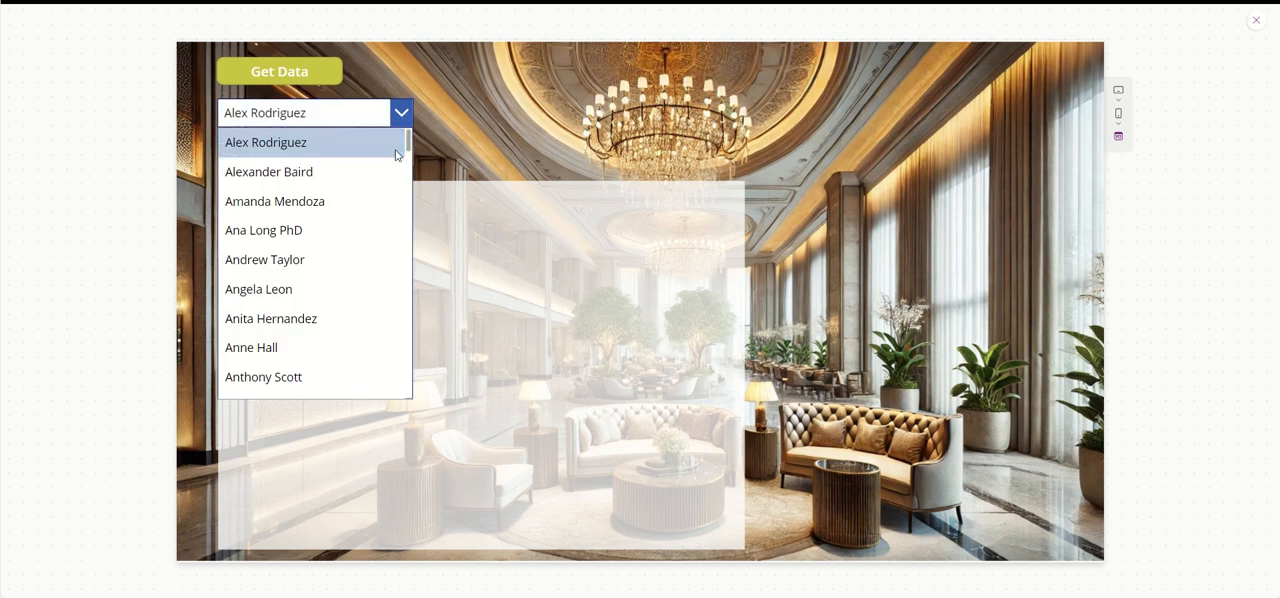
pyautogui.click(365, 266)
pyautogui.click(375, 167)
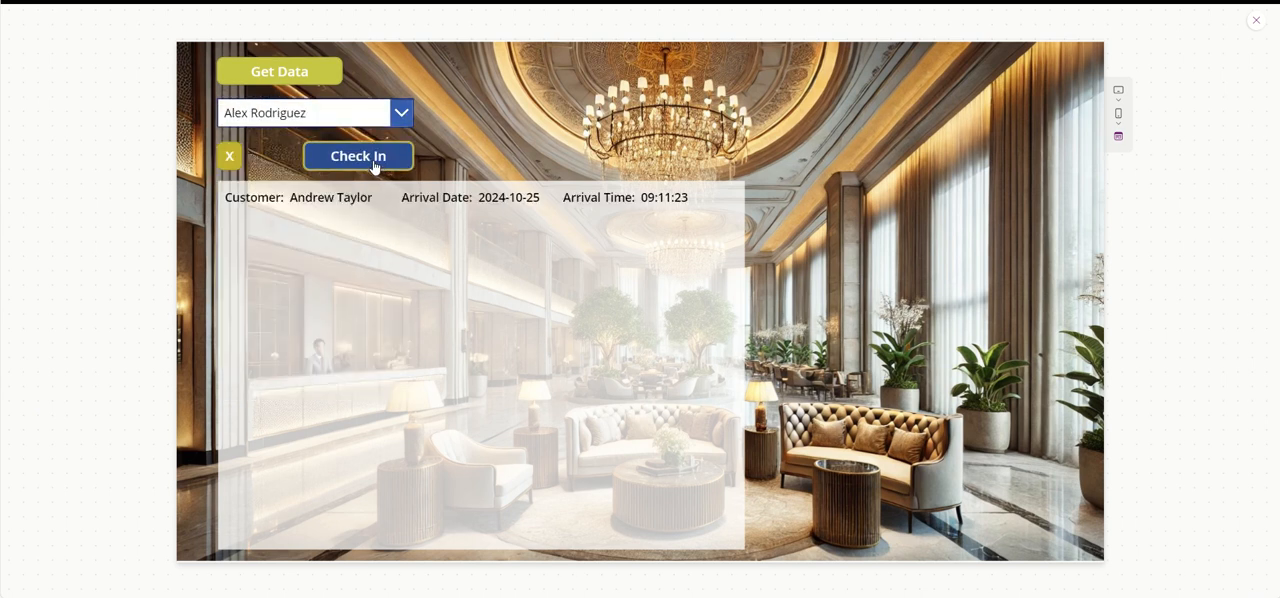
pyautogui.click(401, 113)
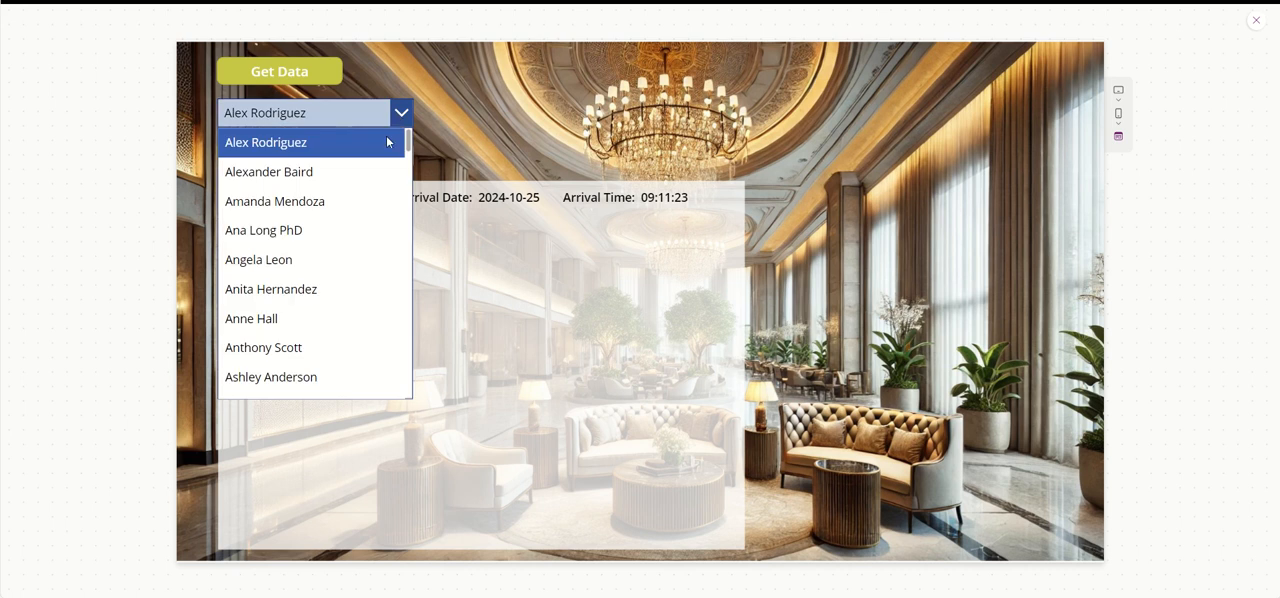
pyautogui.click(363, 230)
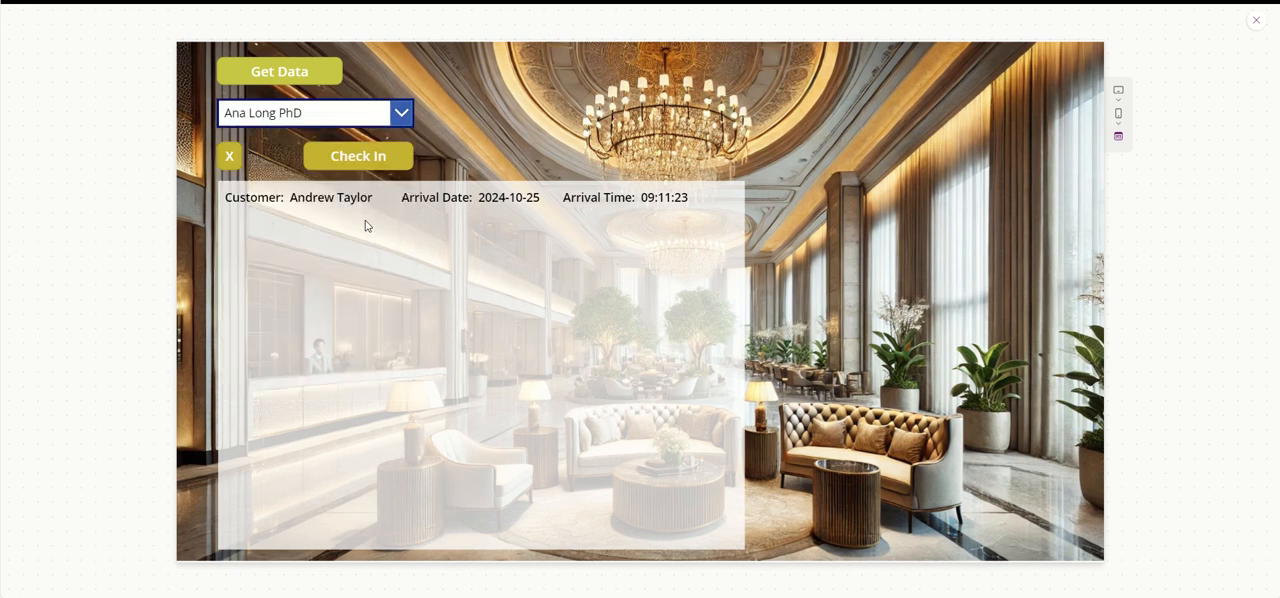
pyautogui.click(374, 168)
# - Check in two more customers: one from further down the dropdown list, then the list's seventh entry
pyautogui.click(401, 113)
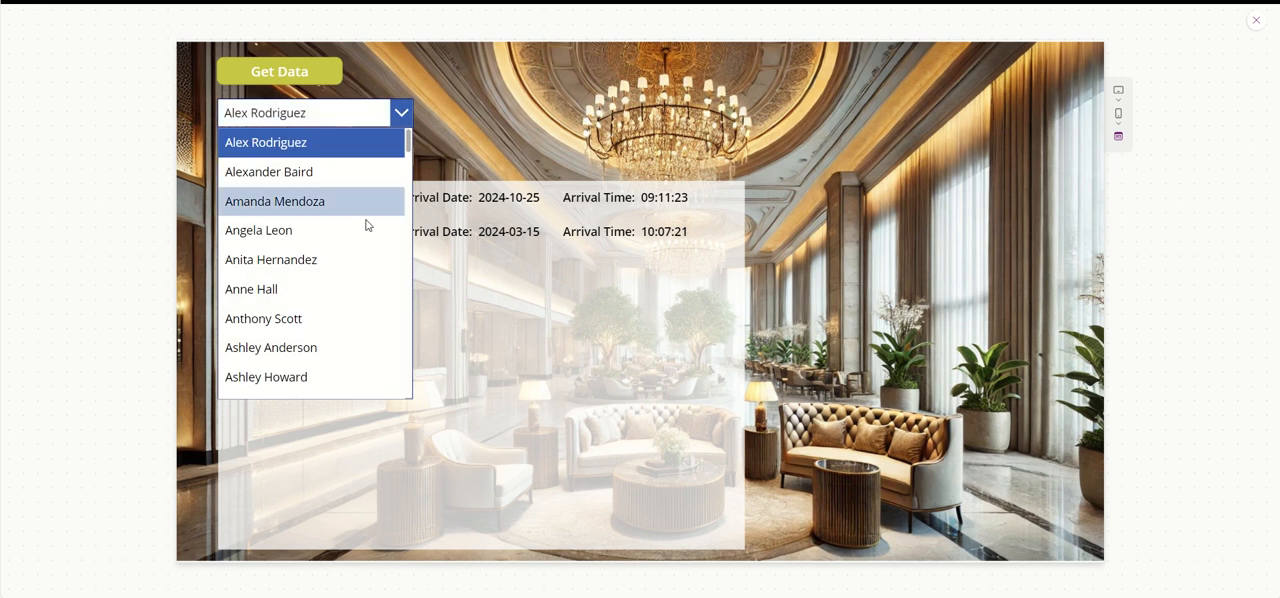
pyautogui.scroll(-3, 368, 260)
pyautogui.click(370, 343)
pyautogui.click(380, 158)
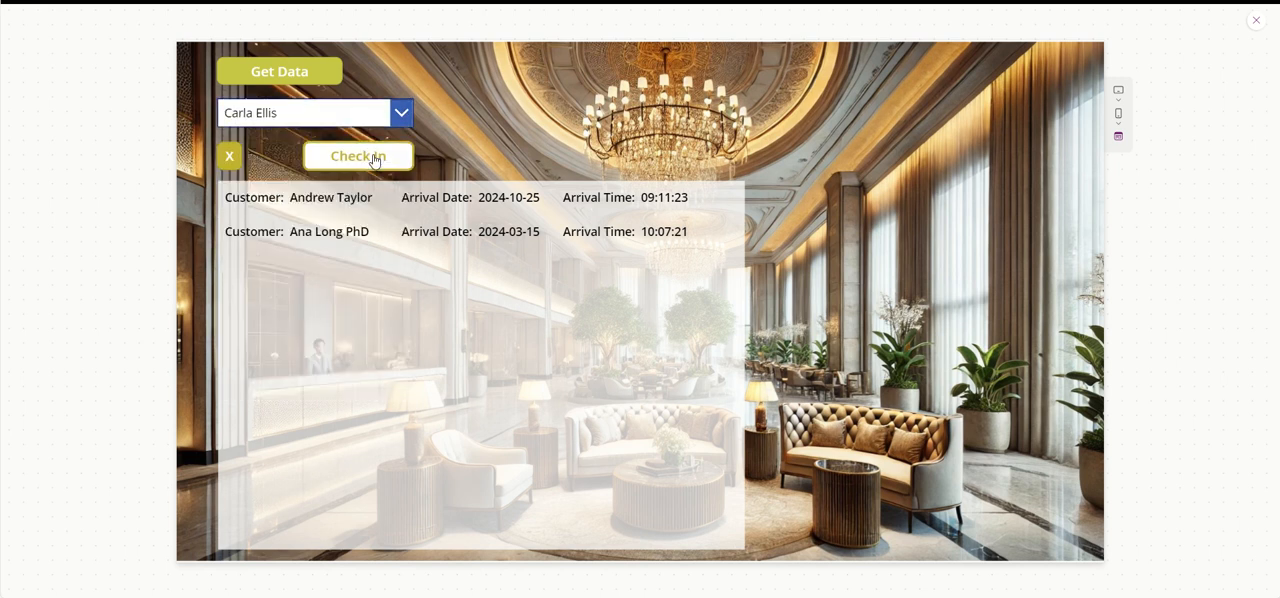
pyautogui.click(401, 113)
pyautogui.scroll(3, 343, 290)
pyautogui.click(350, 319)
pyautogui.click(372, 157)
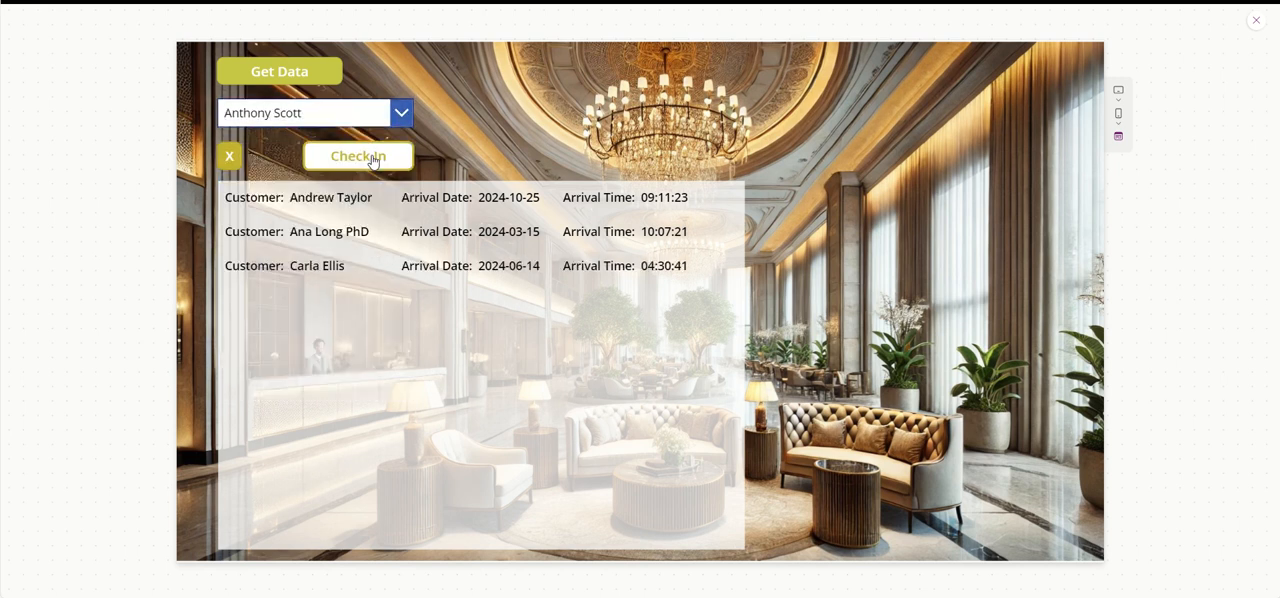
# - Check in another pair of customers, one further down the dropdown list and then the current seventh entry
pyautogui.click(401, 113)
pyautogui.scroll(-3, 349, 305)
pyautogui.click(349, 310)
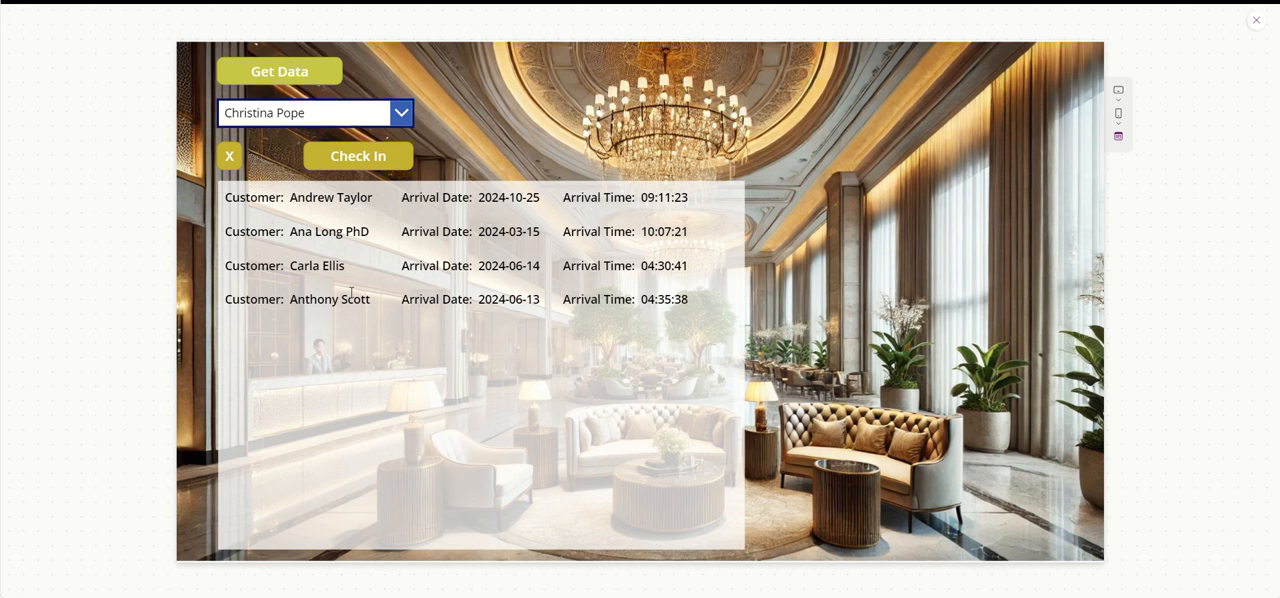
pyautogui.click(389, 158)
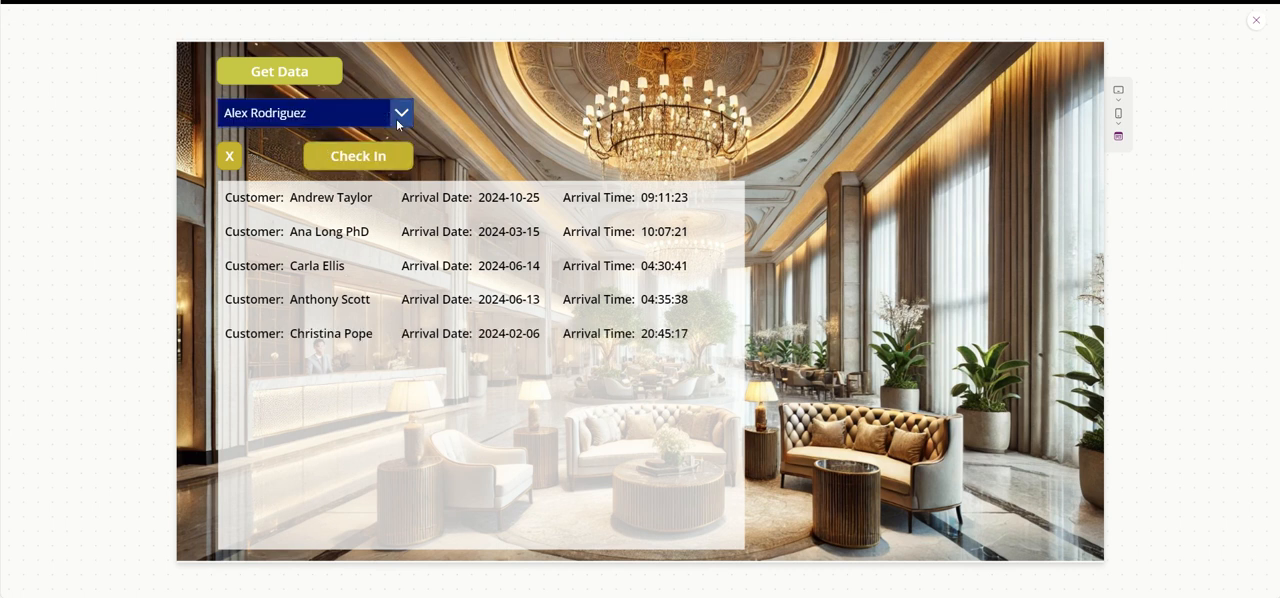
pyautogui.click(401, 113)
pyautogui.click(351, 317)
pyautogui.click(380, 166)
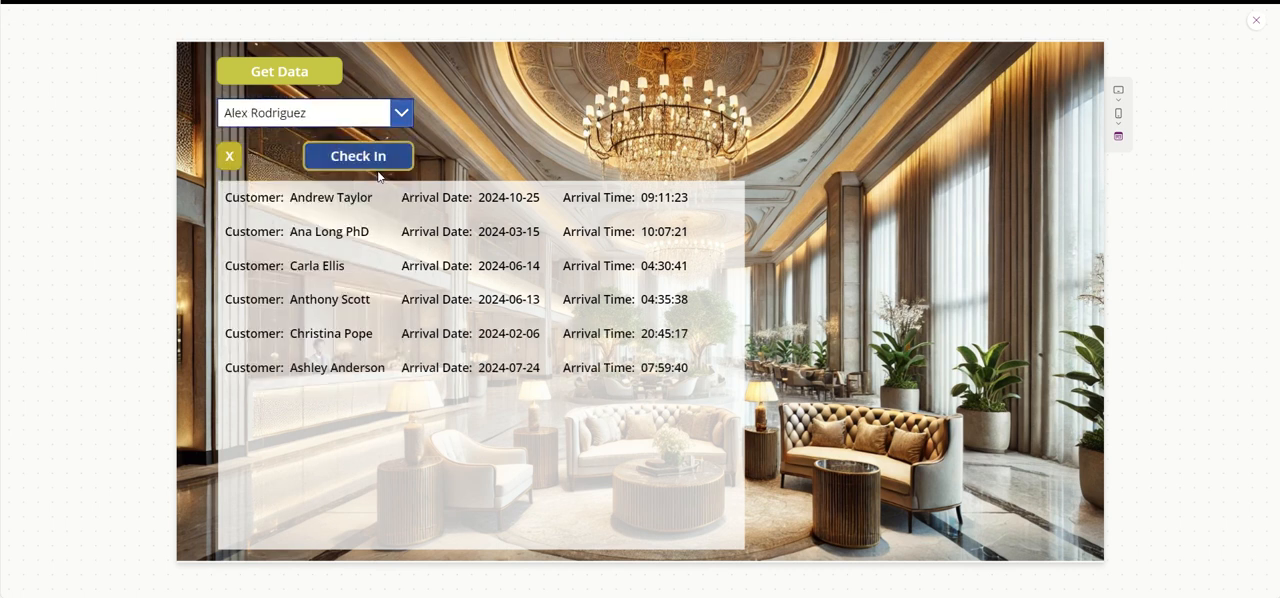
# - Select a customer further down the dropdown list, switch the selection to a later customer and check that one in
pyautogui.click(399, 113)
pyautogui.scroll(-3, 335, 325)
pyautogui.click(340, 310)
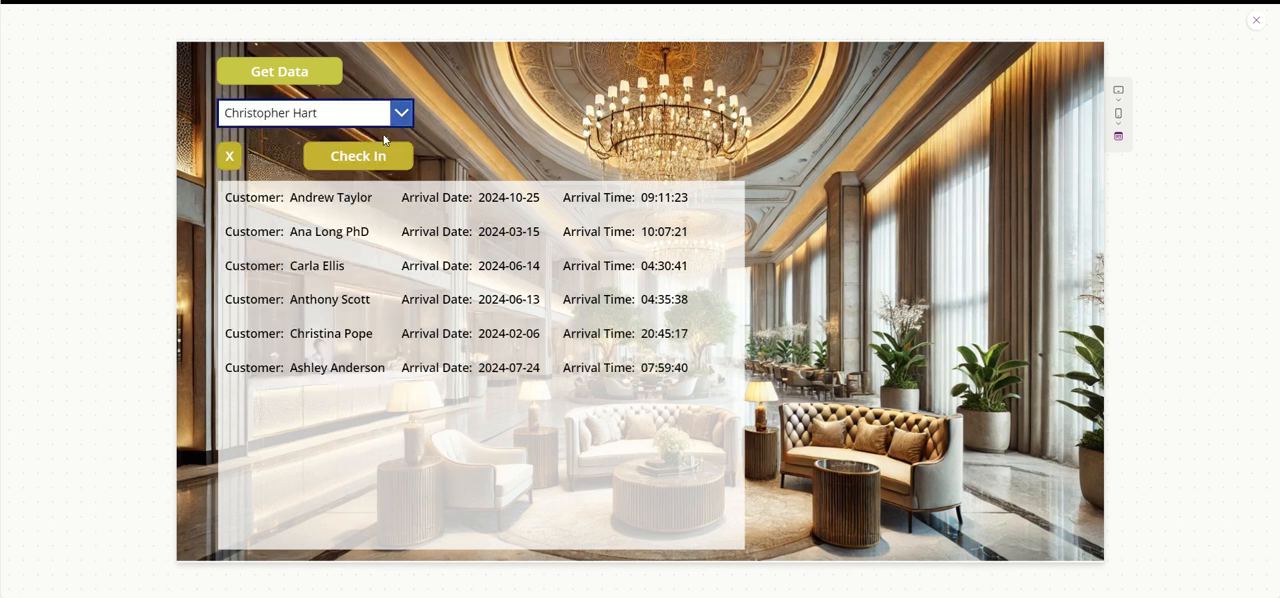
pyautogui.click(335, 113)
pyautogui.click(337, 367)
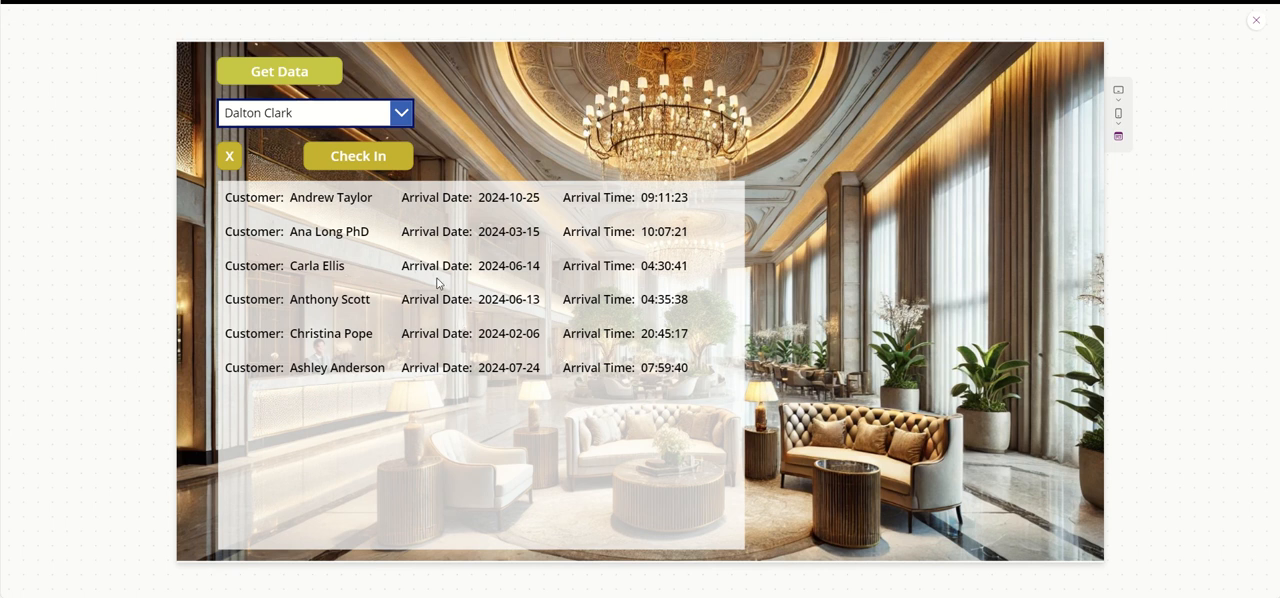
pyautogui.click(377, 153)
pyautogui.click(378, 167)
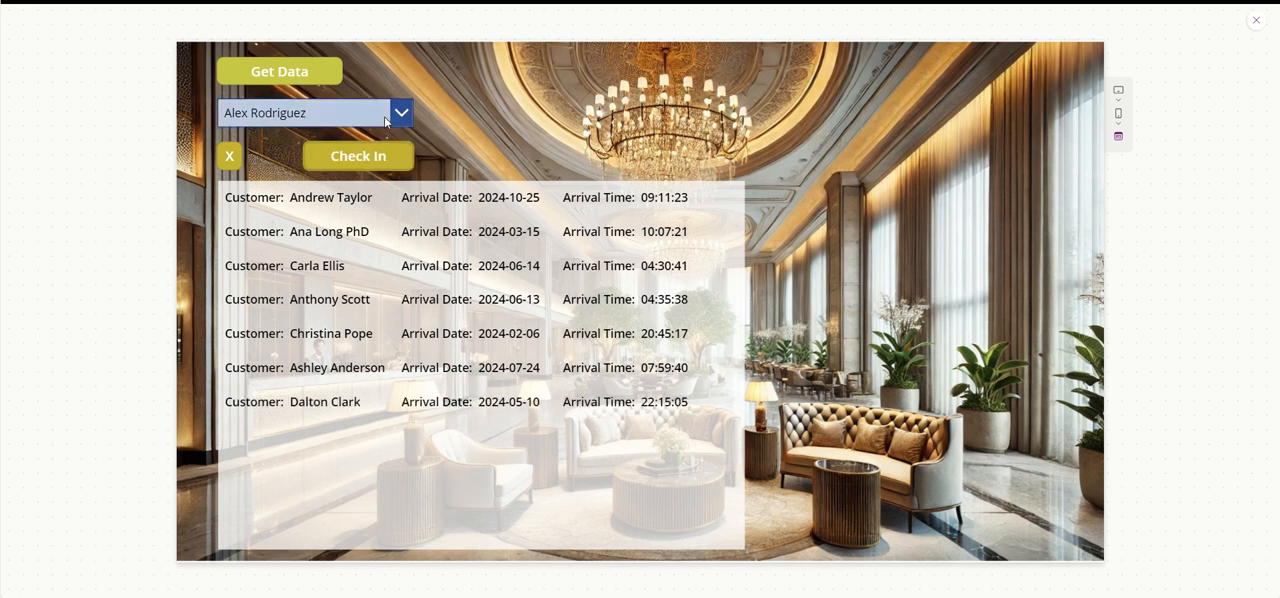
# - Check in the sixth, fifth and fourth entries of the dropdown list one after another, and exit the preview
pyautogui.click(384, 116)
pyautogui.click(334, 290)
pyautogui.click(367, 168)
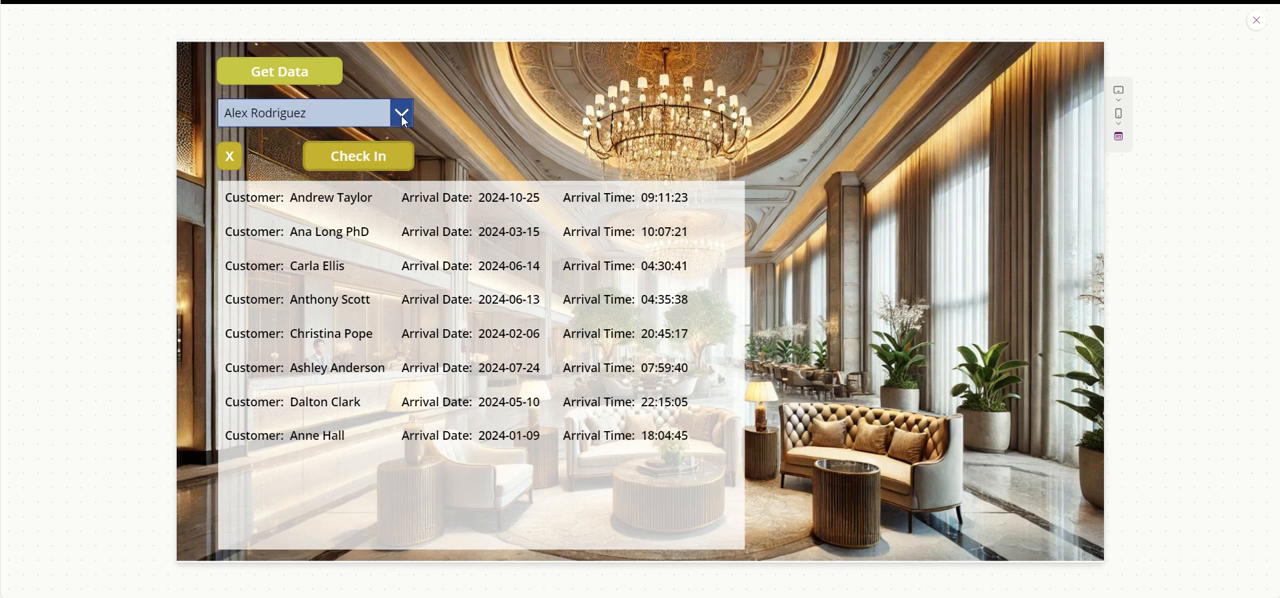
pyautogui.click(400, 113)
pyautogui.click(382, 260)
pyautogui.click(381, 162)
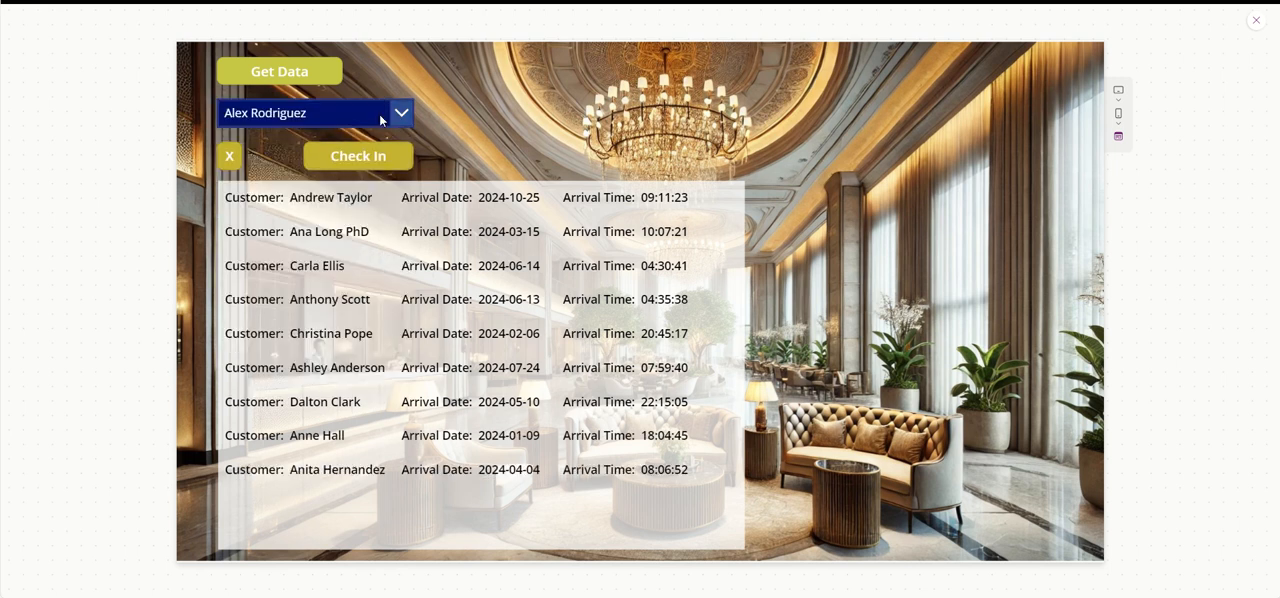
pyautogui.click(379, 114)
pyautogui.click(351, 249)
pyautogui.click(360, 160)
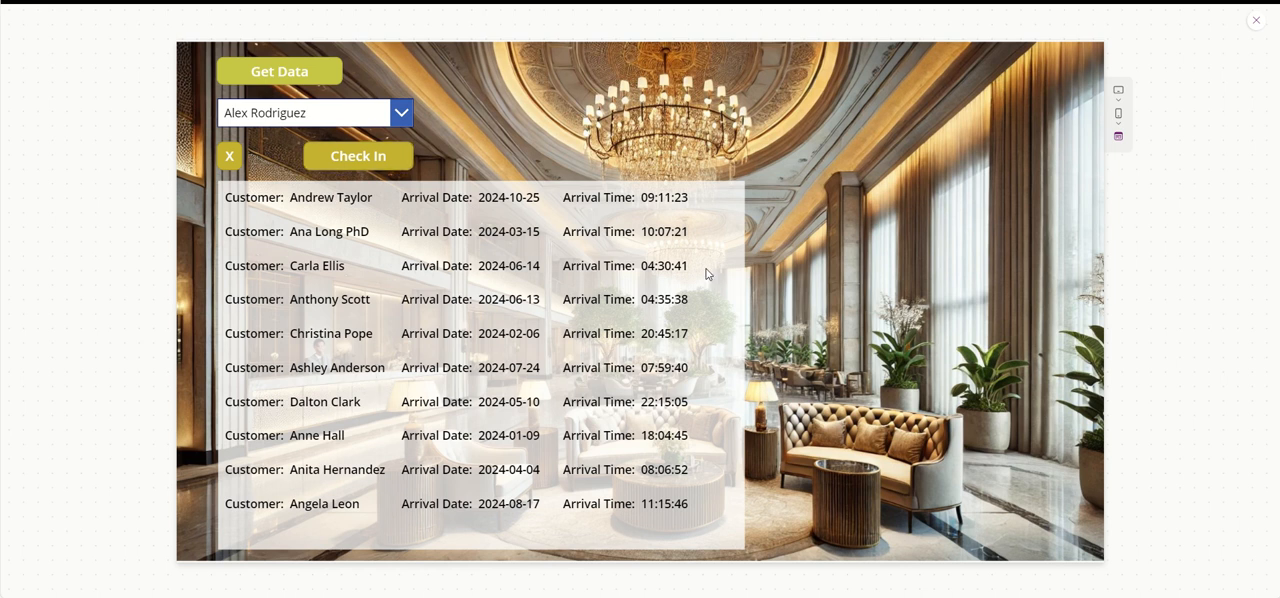
pyautogui.click(1256, 20)
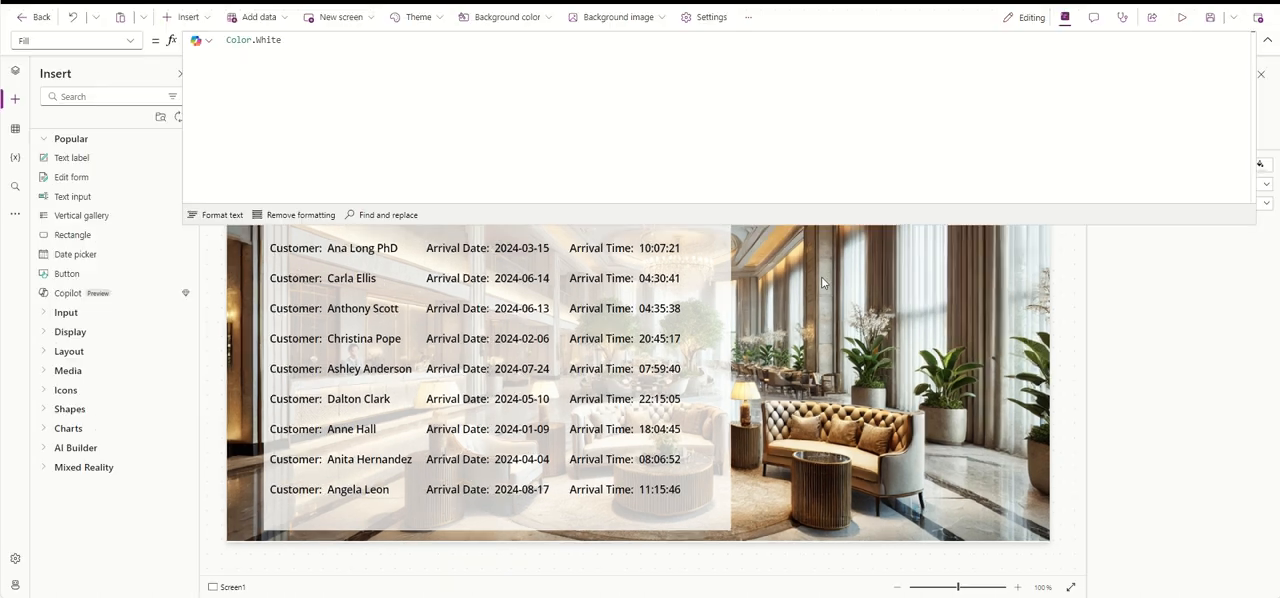
# - Set the check-in gallery's border thickness to 1 and briefly preview the app
pyautogui.click(722, 312)
pyautogui.click(1230, 353)
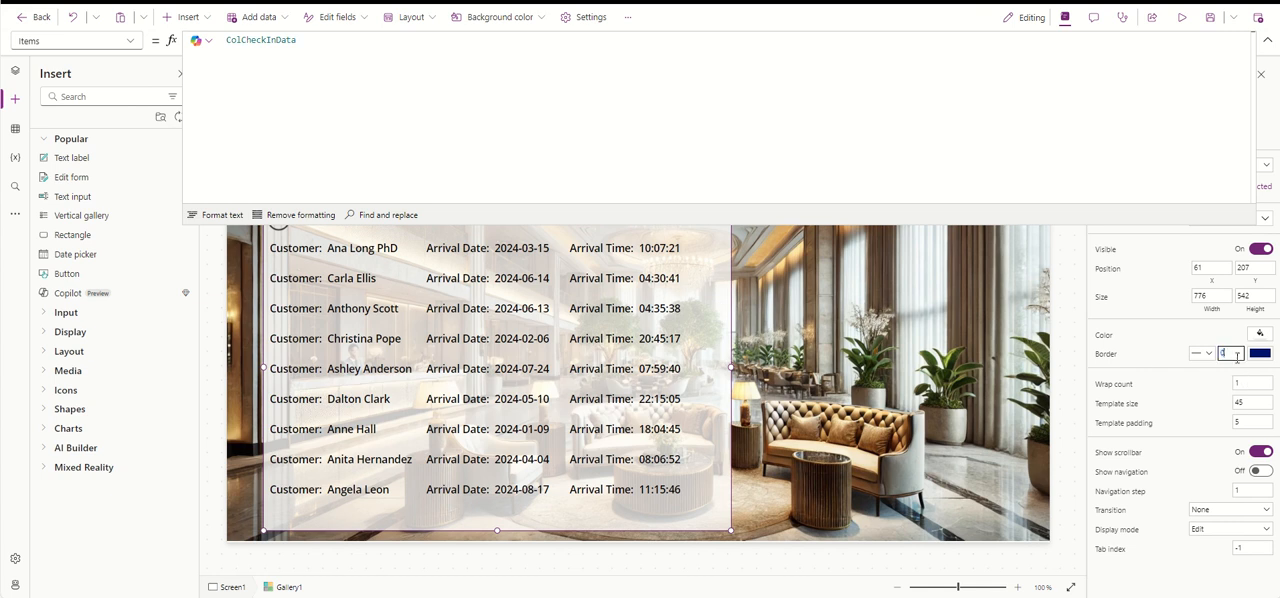
pyautogui.write('1')
pyautogui.click(1267, 40)
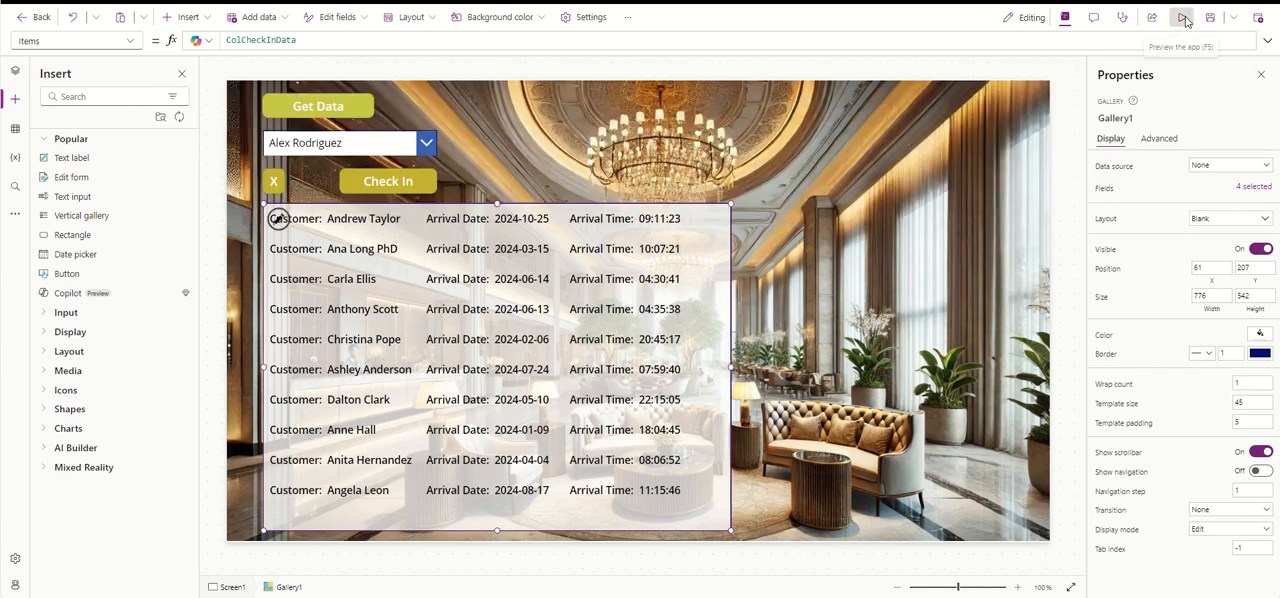
pyautogui.click(1182, 18)
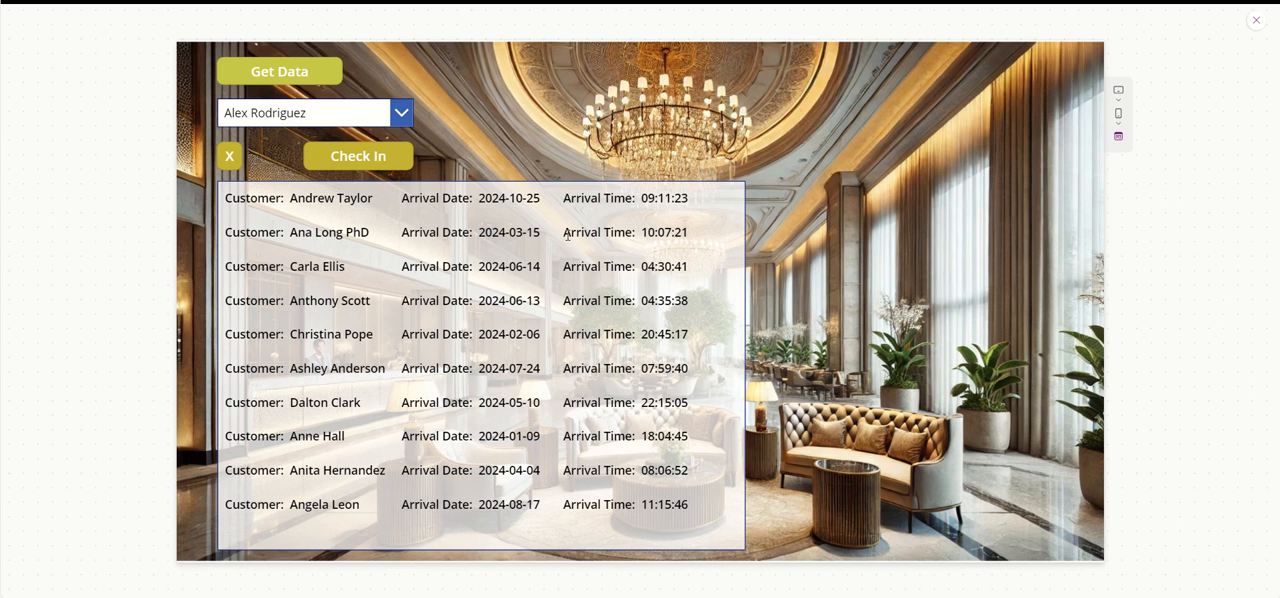
pyautogui.click(1256, 20)
# - Lower the gallery's upper edge to Y 254, making it 495 high, and preview the app
pyautogui.click(278, 218)
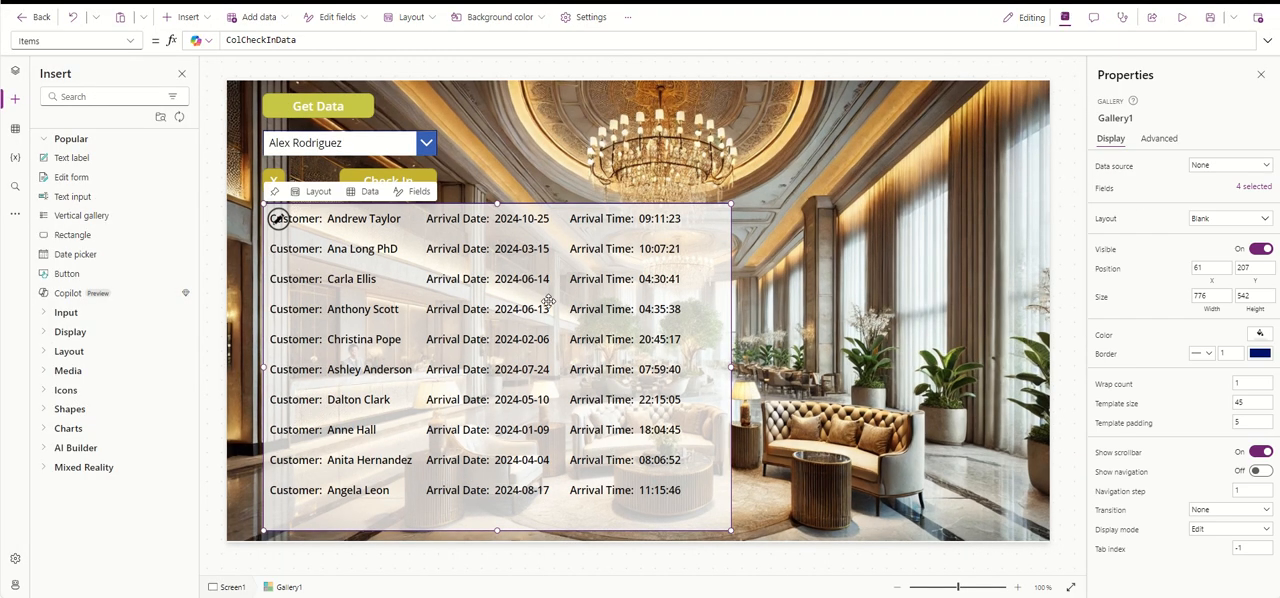
pyautogui.moveTo(497, 204); pyautogui.dragTo(497, 233)
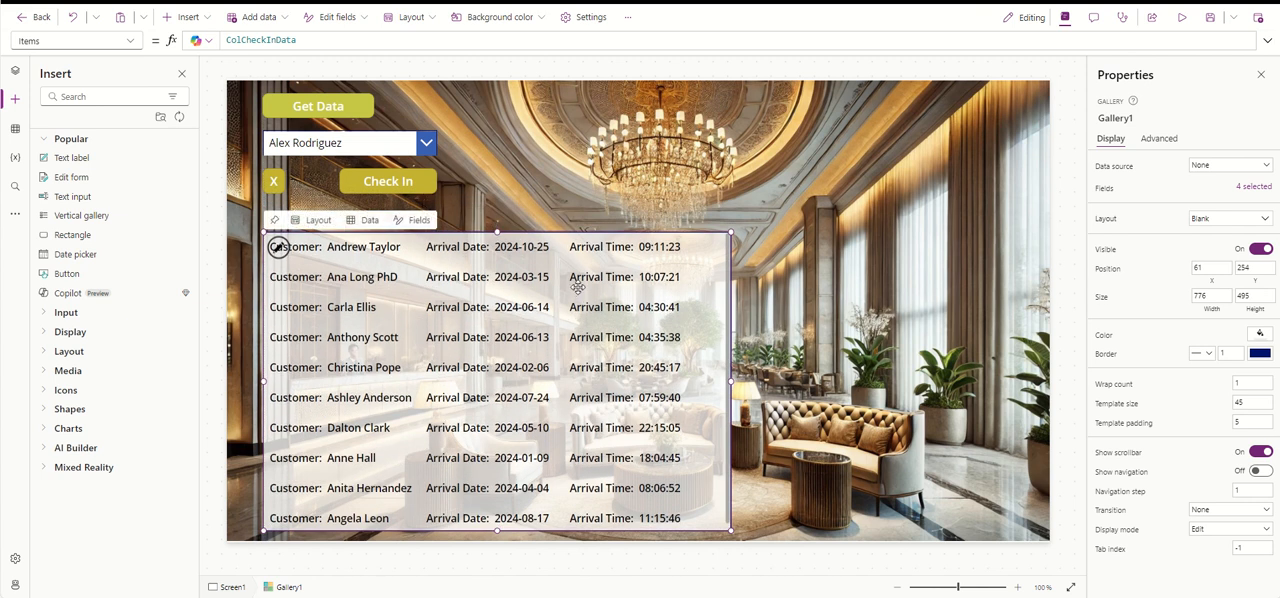
pyautogui.click(1181, 17)
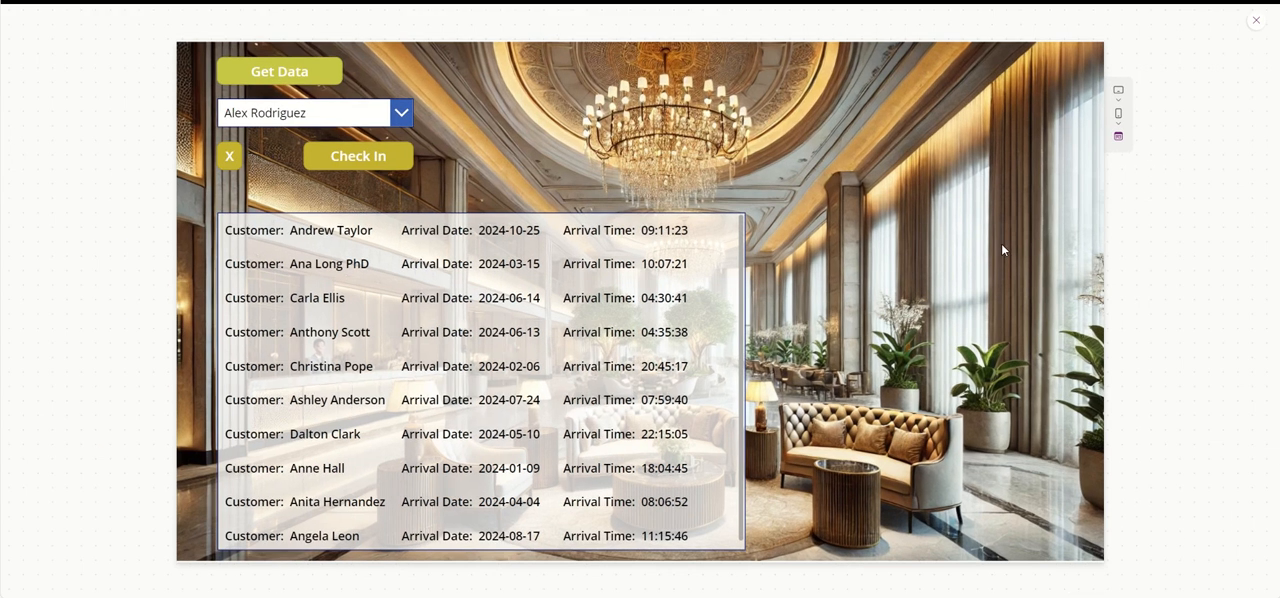